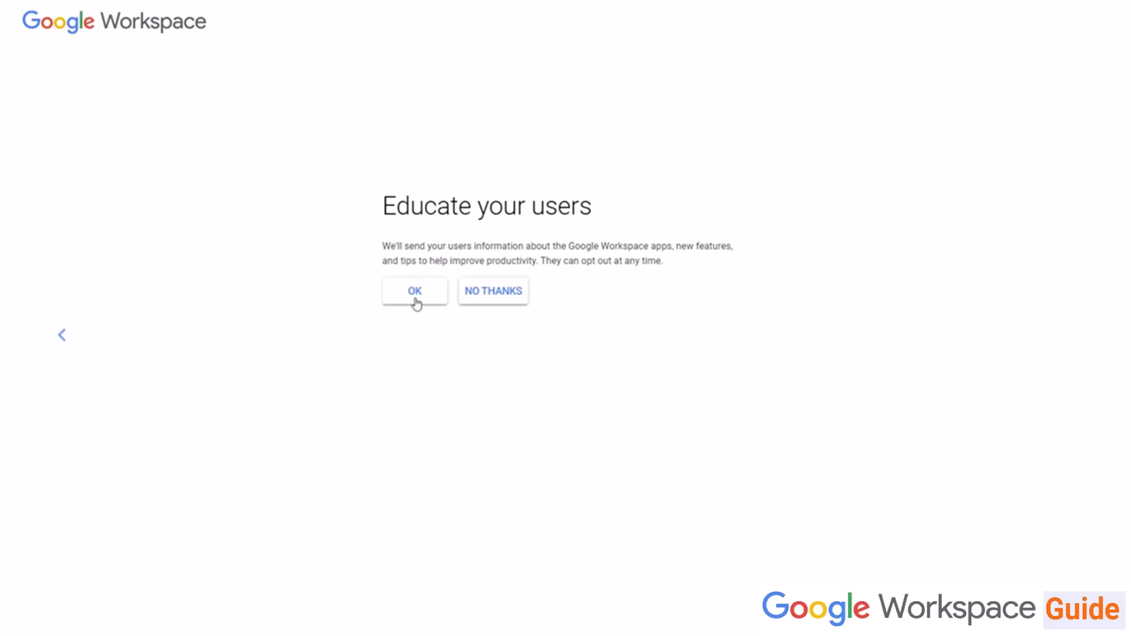
Step: Decline the user education emails and enter admin as the sign-in username
left_click(493, 292)
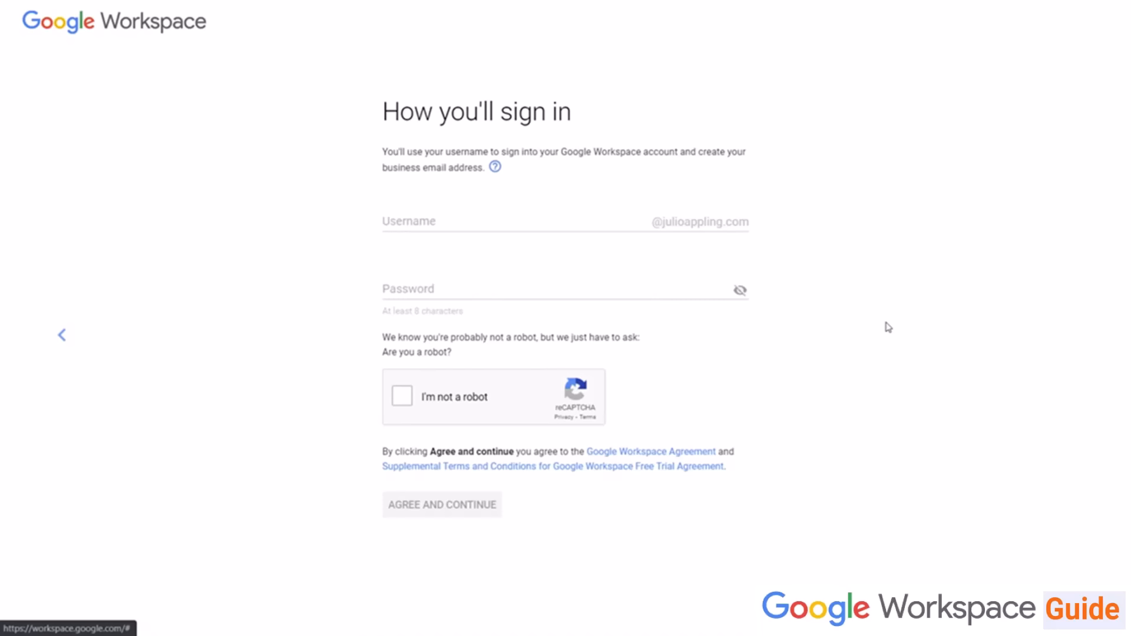
left_click(524, 216)
type("admin.google.com/ac/home")
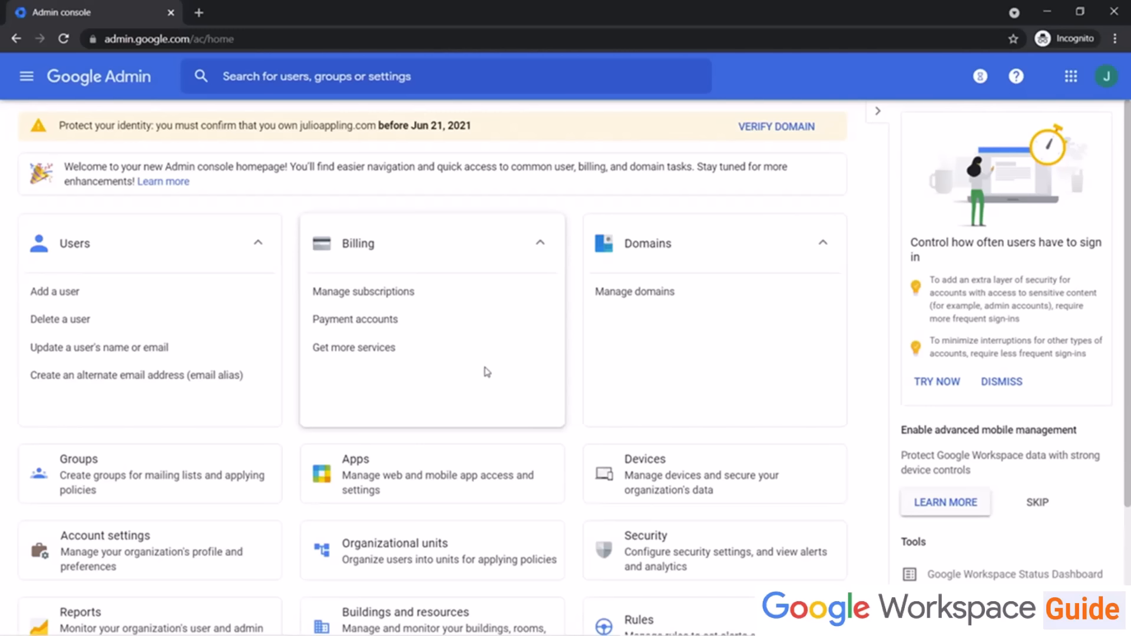
Step: Start verifying the domain from the admin console home and continue past the verification overview
left_click(762, 138)
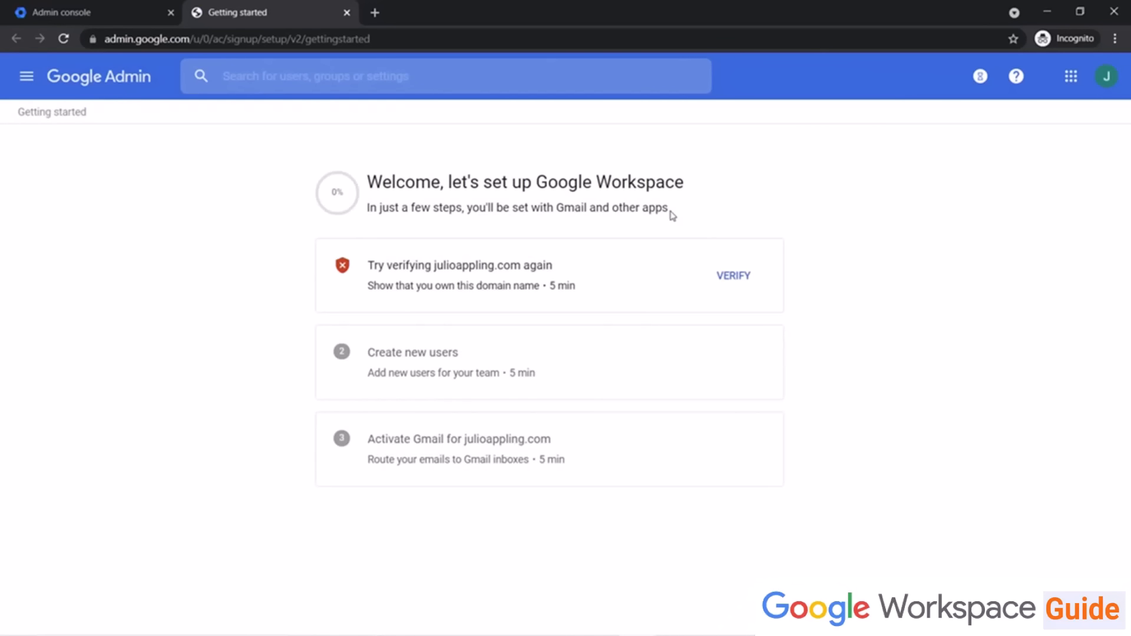
left_click(734, 276)
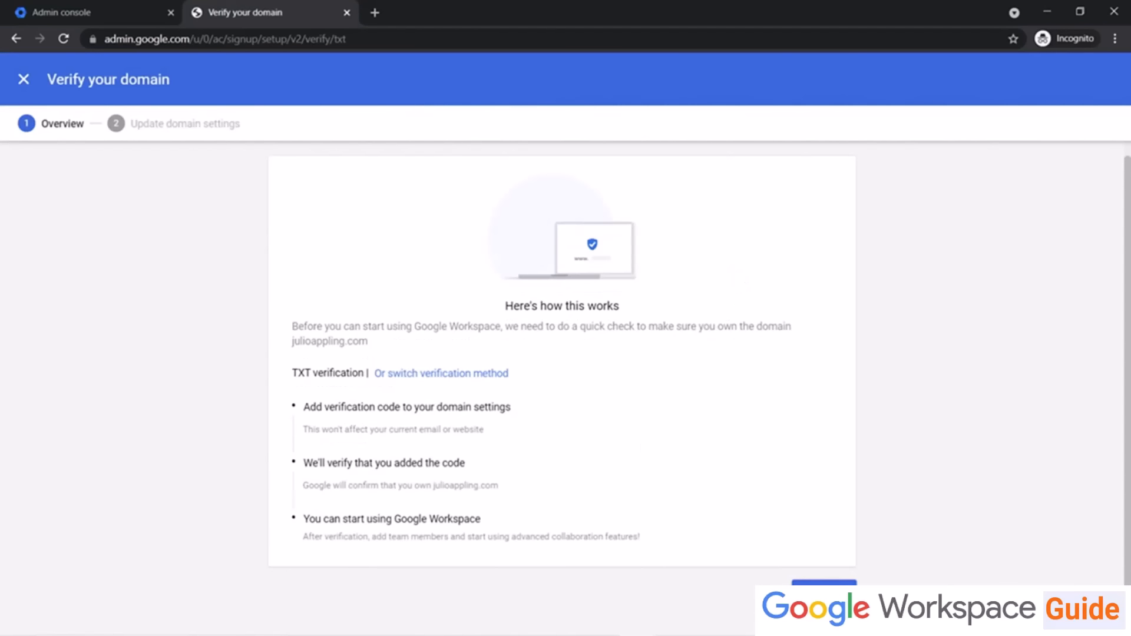
left_click(824, 593)
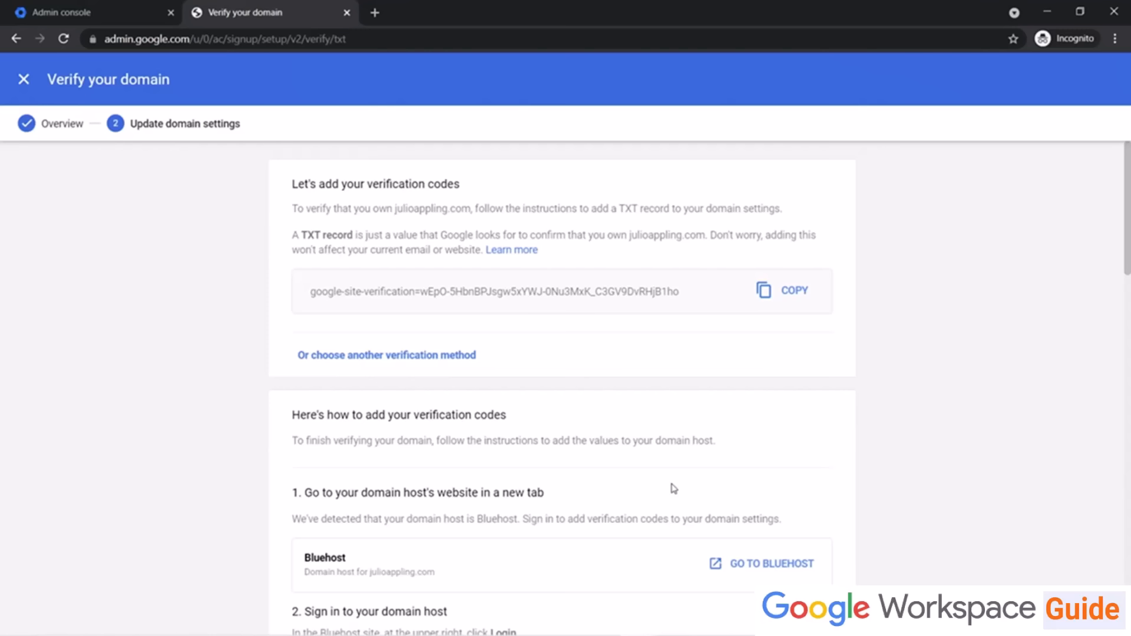
Step: Read through the TXT record instructions for adding the verification code at the domain host
scroll(651, 465, "down", 4)
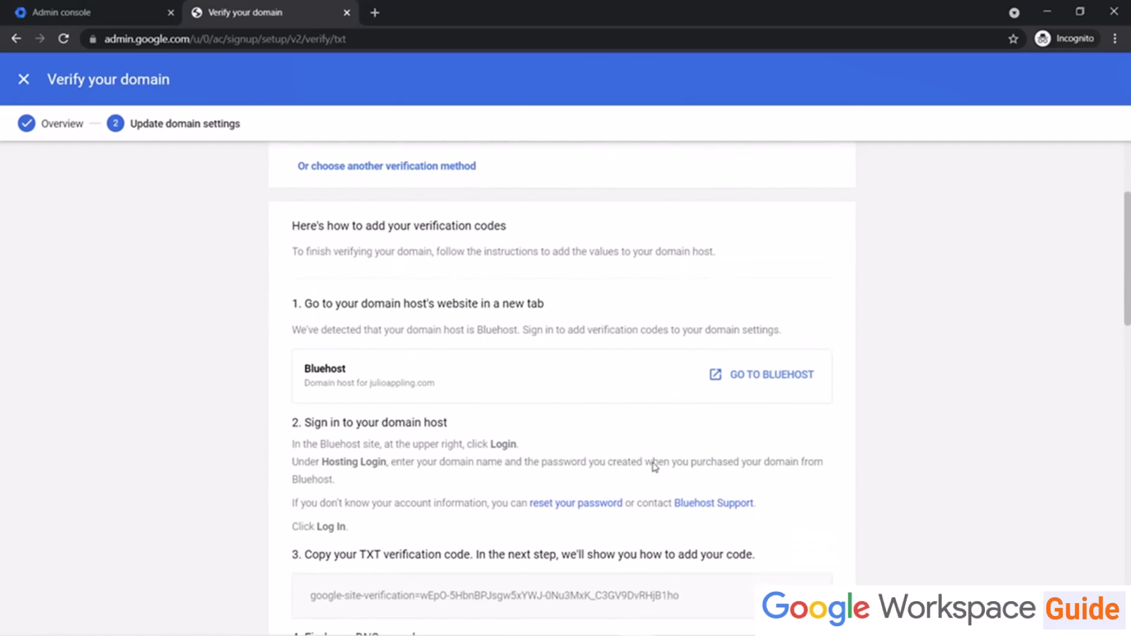
scroll(654, 466, "down", 1)
scroll(654, 467, "down", 2)
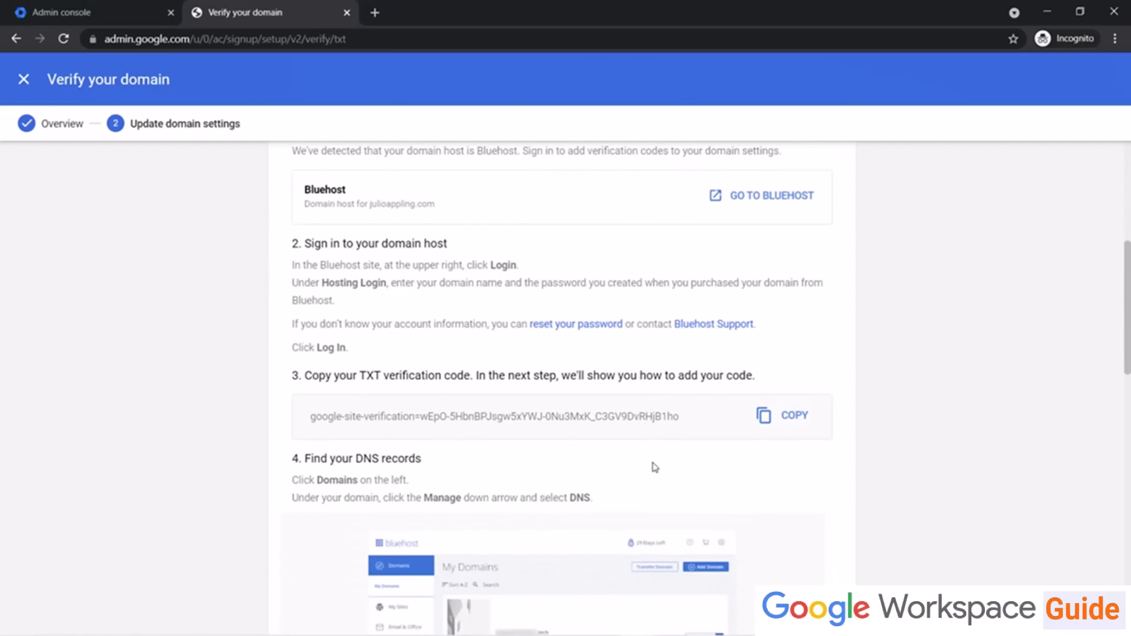
scroll(654, 466, "down", 1)
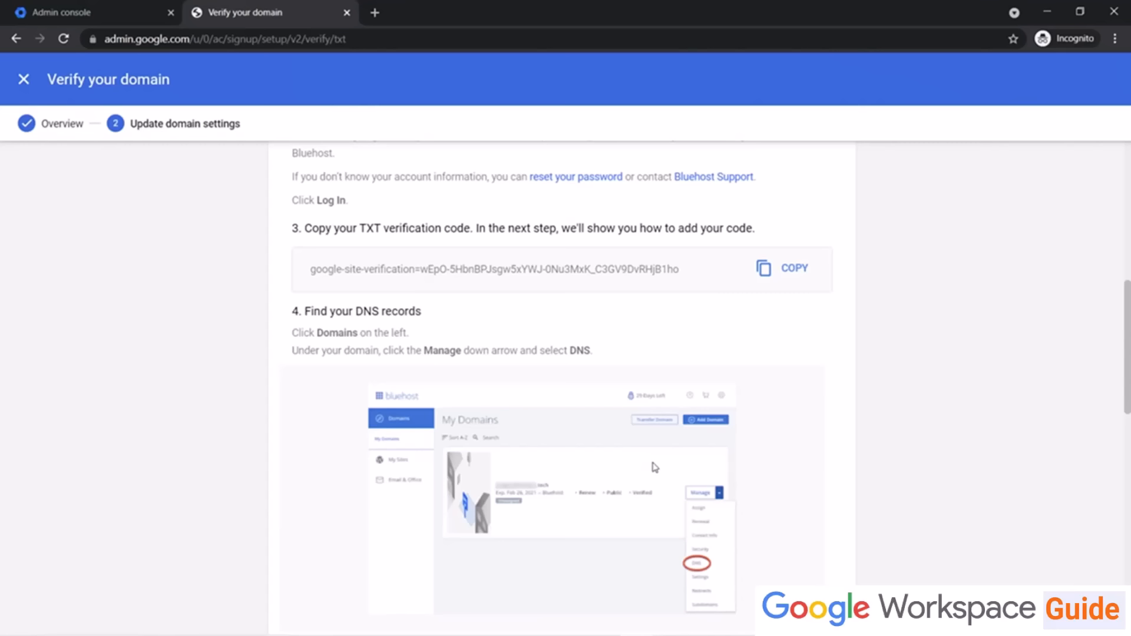
scroll(222, 450, "down", 10)
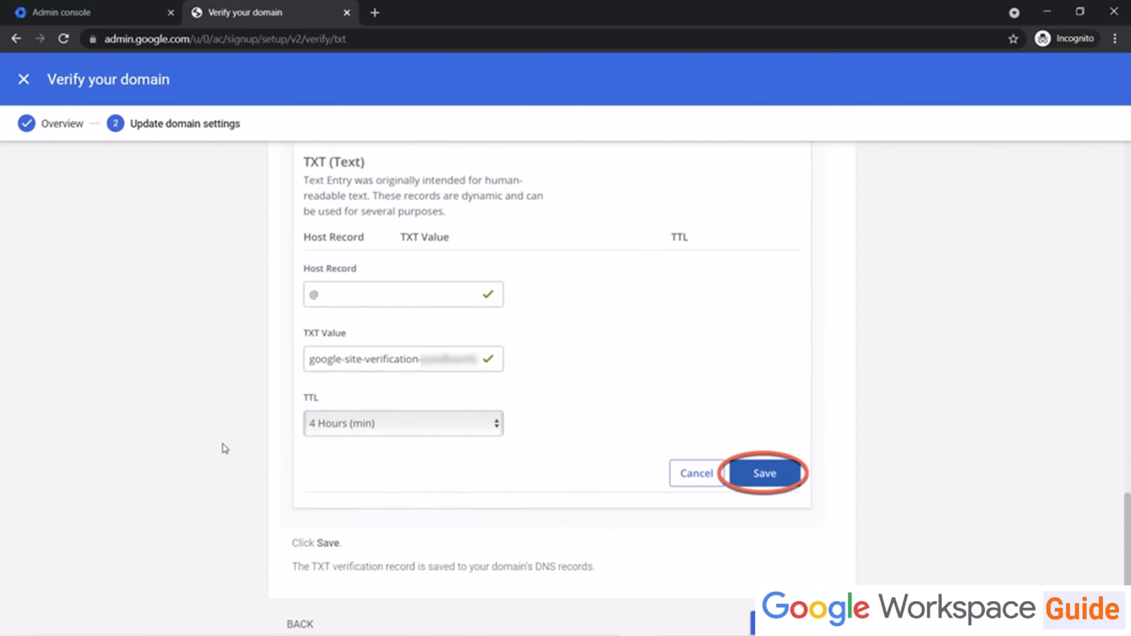
Step: Switch to meta tag verification and continue past the Overview and Open HTML pages
left_click(286, 594)
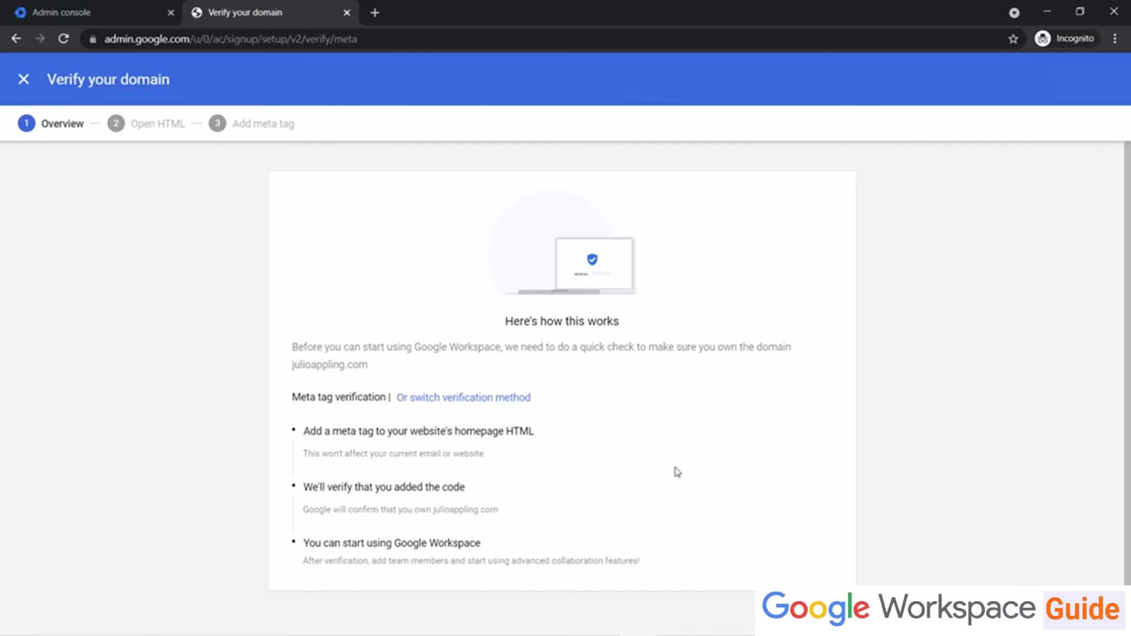
left_click(823, 616)
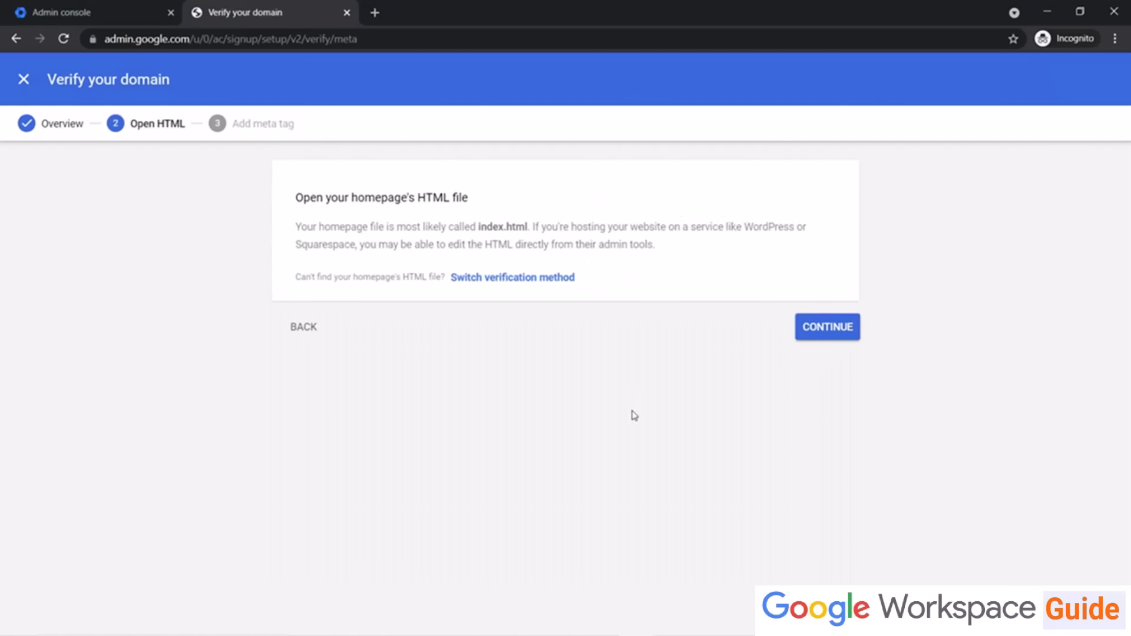
left_click(822, 327)
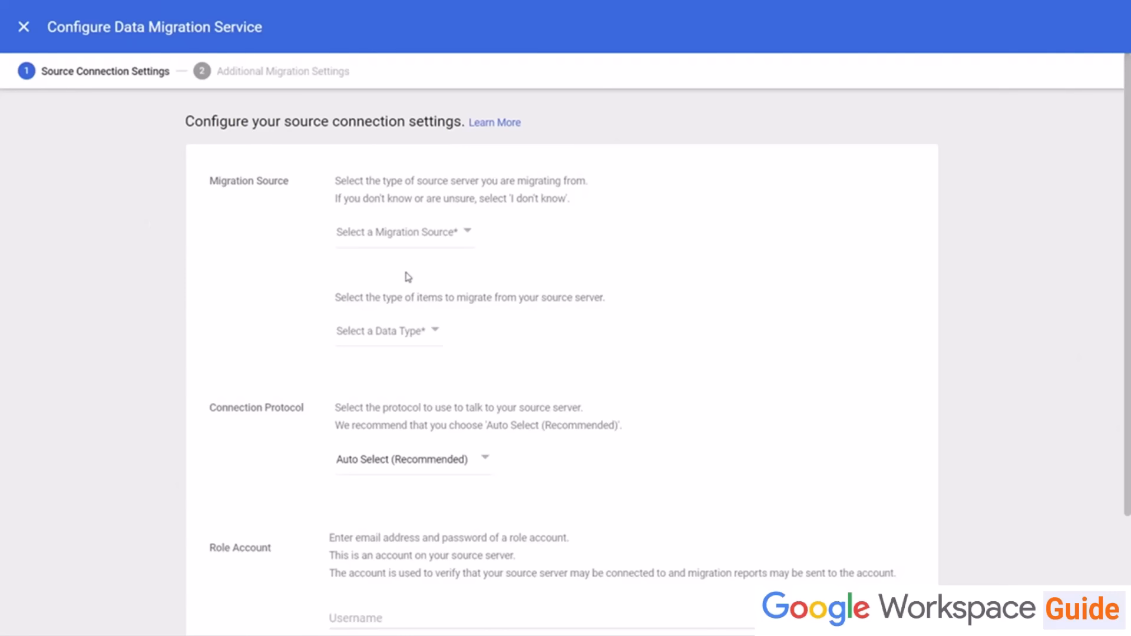
Step: Set the data migration source to Microsoft Office 365 instead of Gmail
left_click(466, 235)
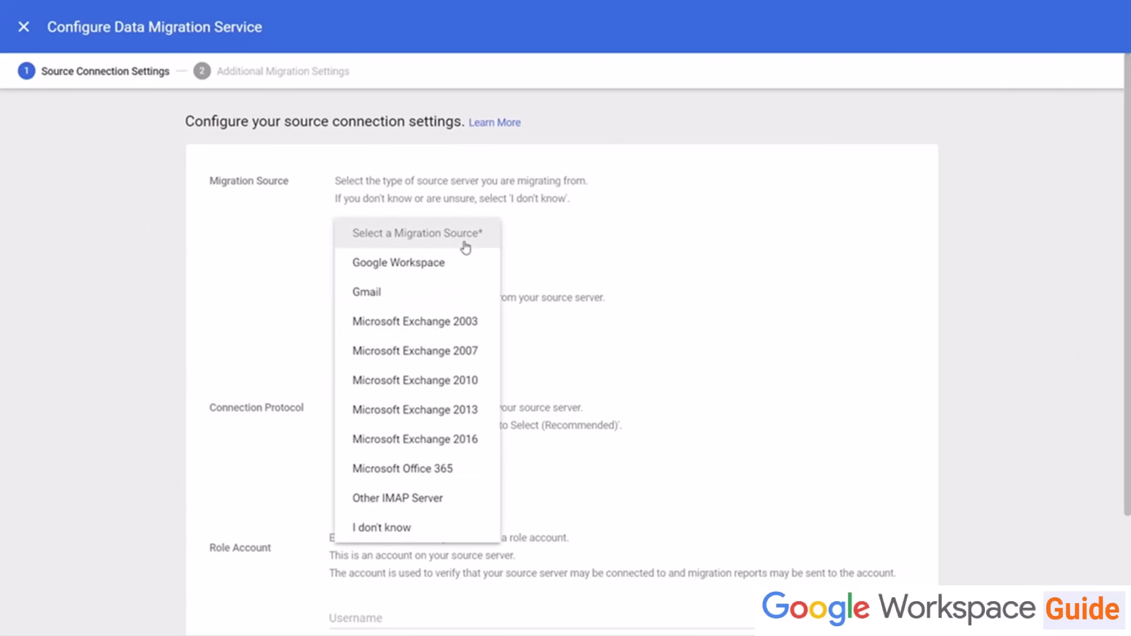
left_click(461, 306)
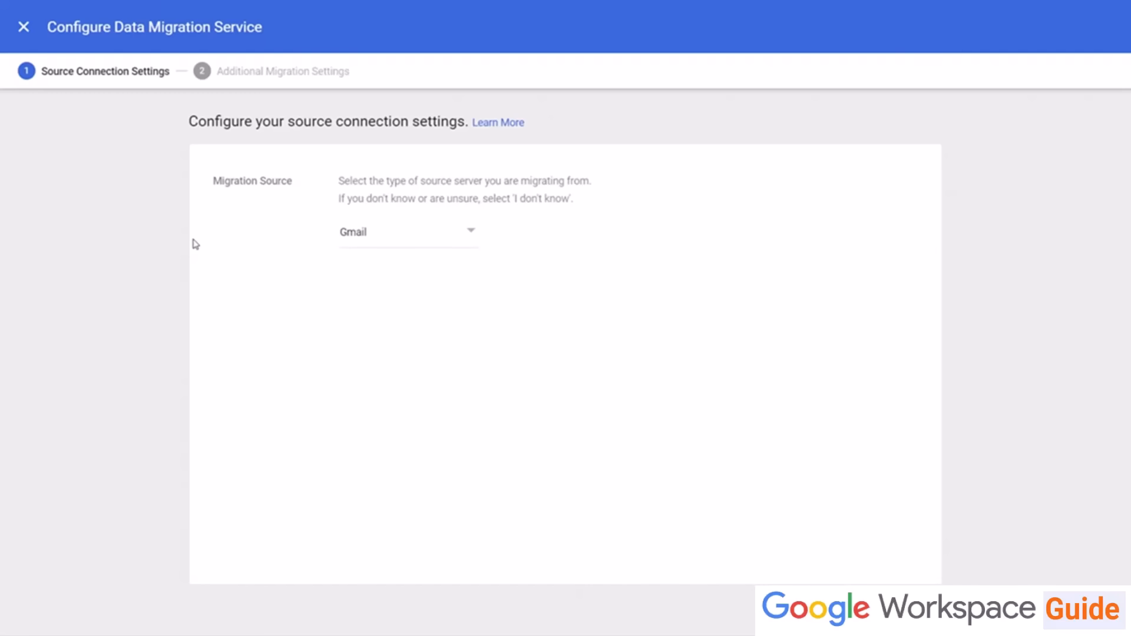
left_click(440, 243)
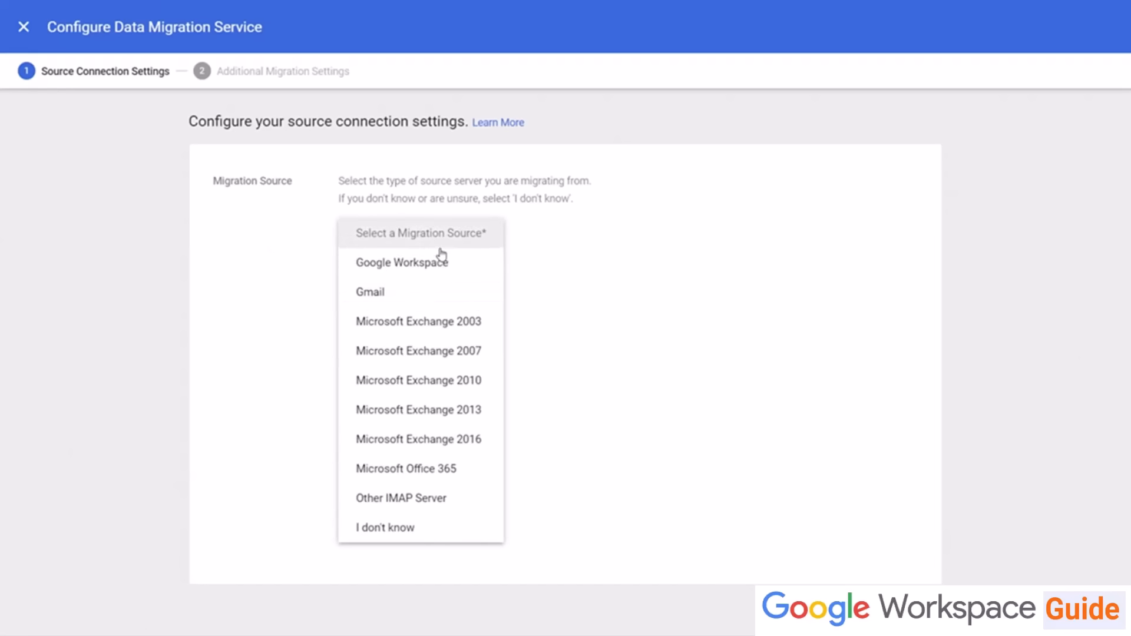
left_click(437, 469)
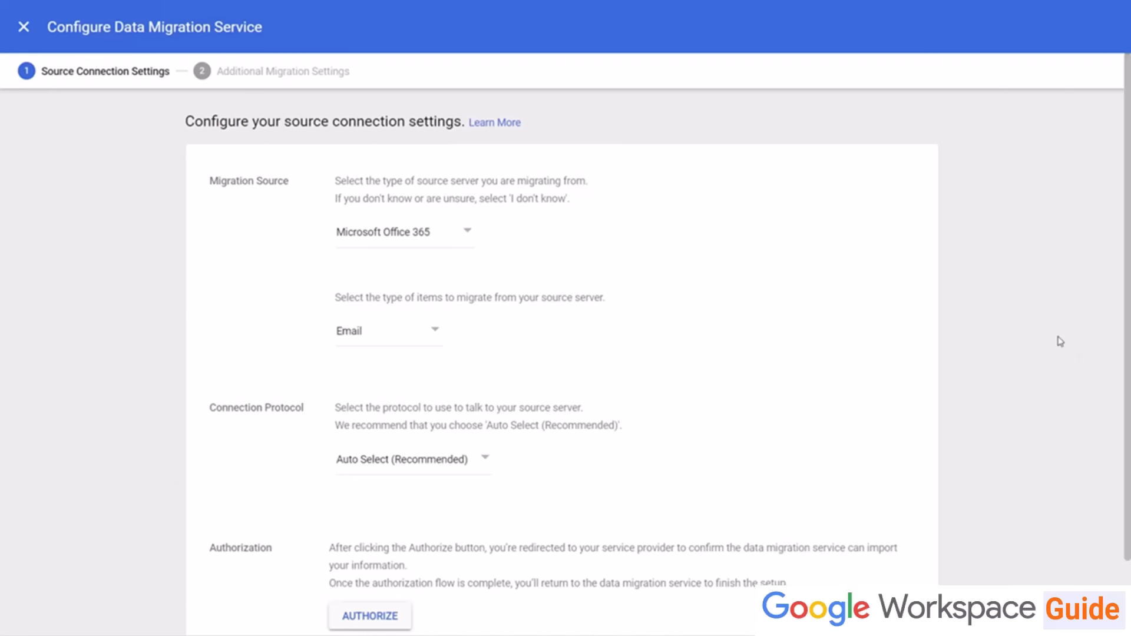
scroll(1037, 309, "down", 2)
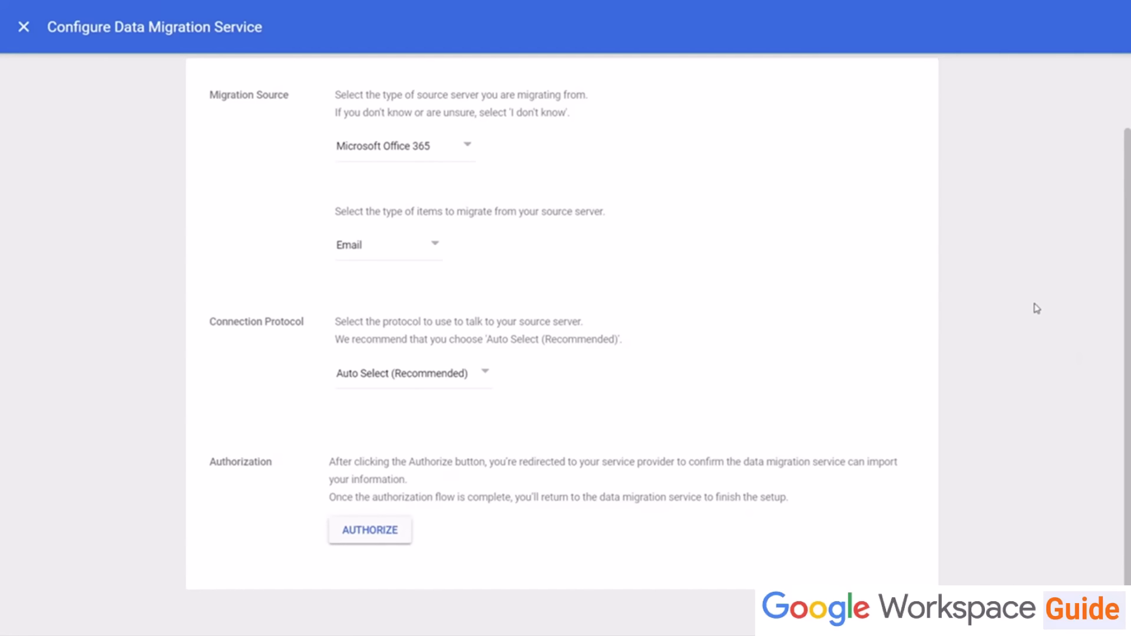
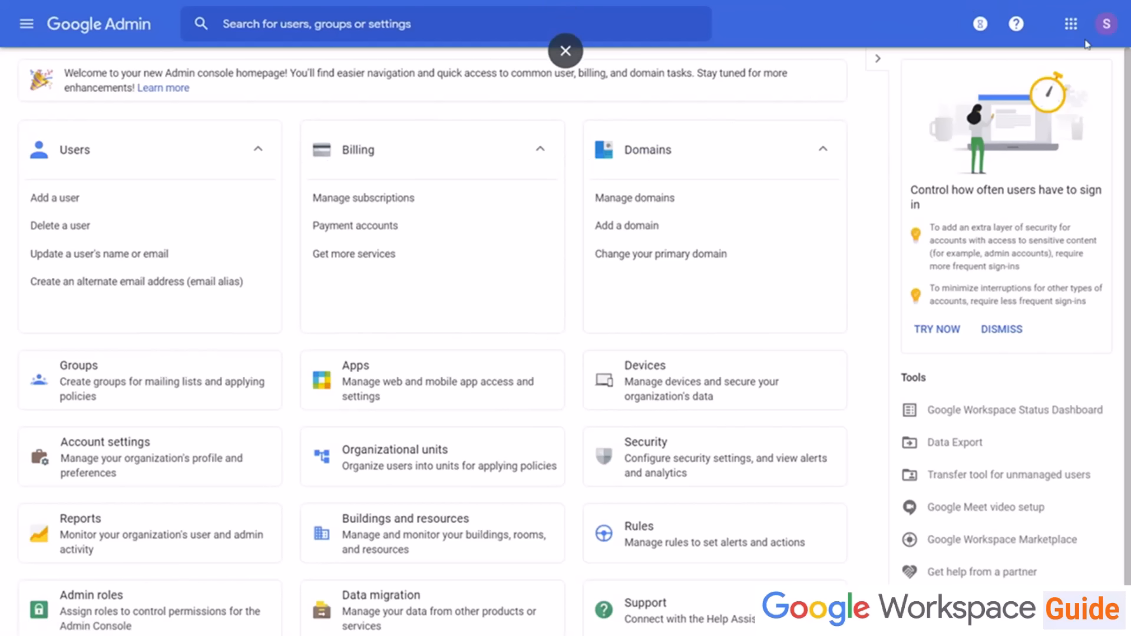
Step: Browse the Google apps launcher and scroll through the available apps
left_click(1071, 23)
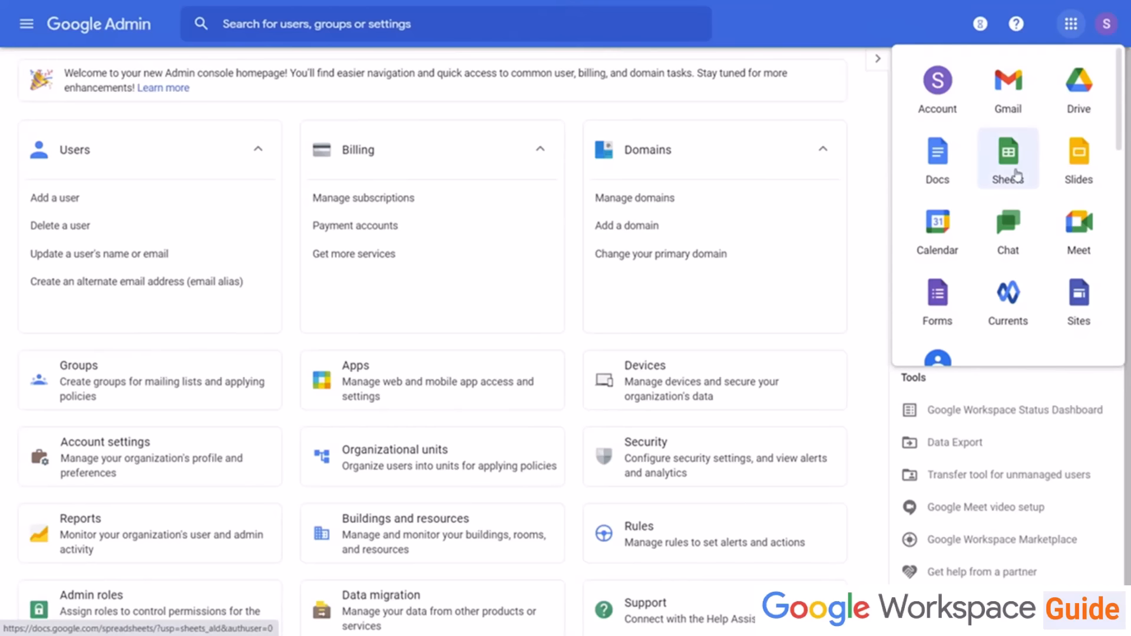
scroll(1010, 172, "down", 3)
scroll(934, 162, "down", 2)
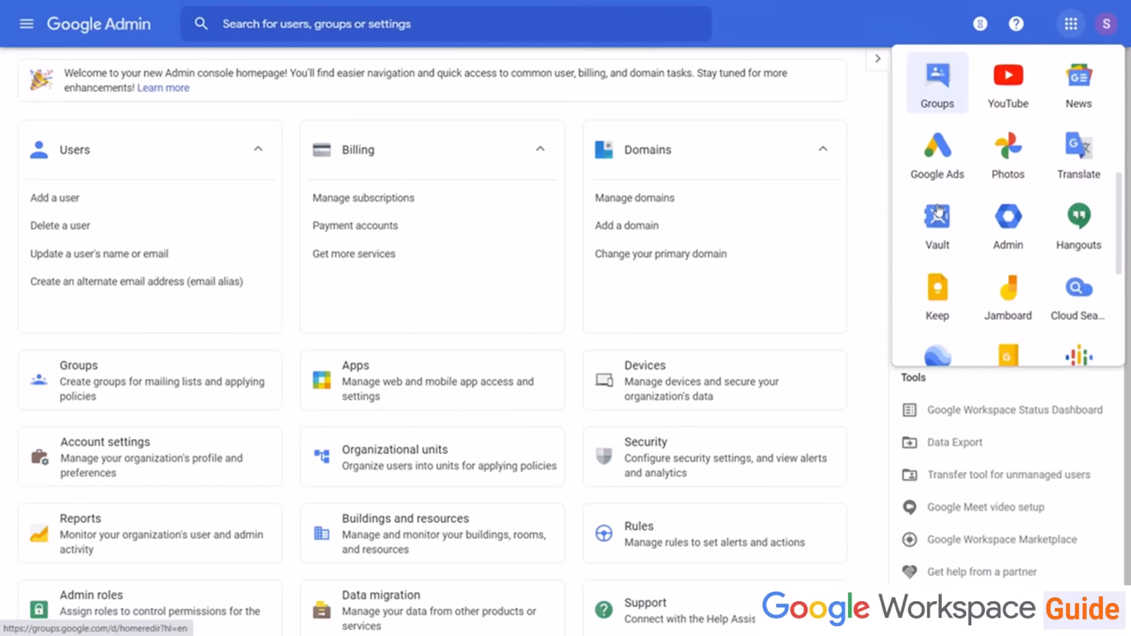
scroll(972, 194, "down", 1)
left_click(1006, 173)
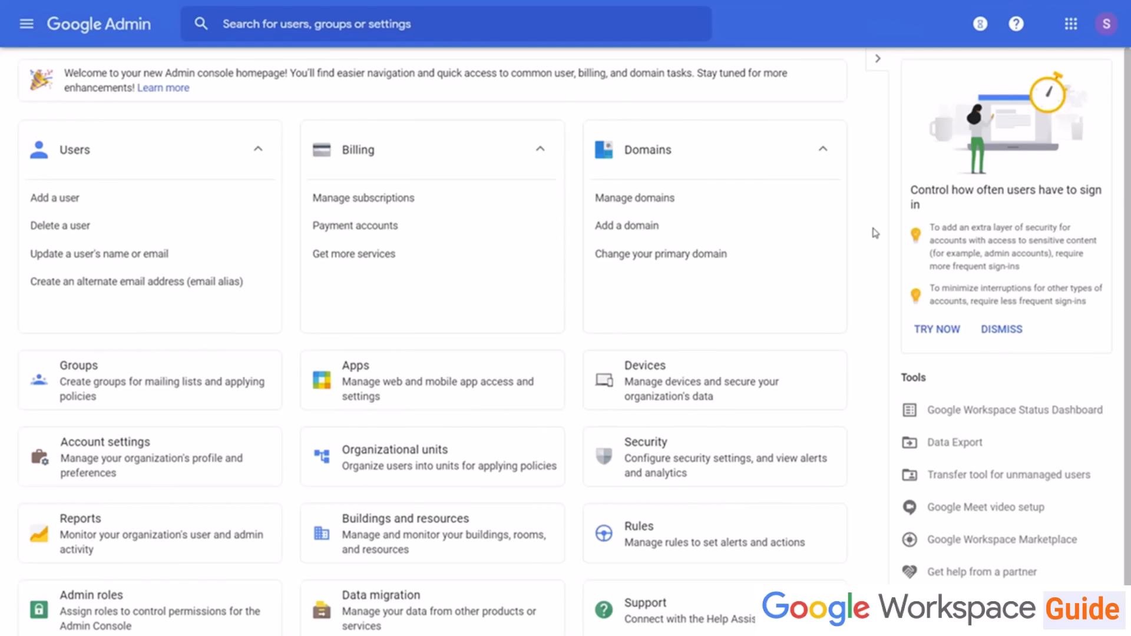
Step: Open the tasks panel to check task progress, then close it
left_click(979, 25)
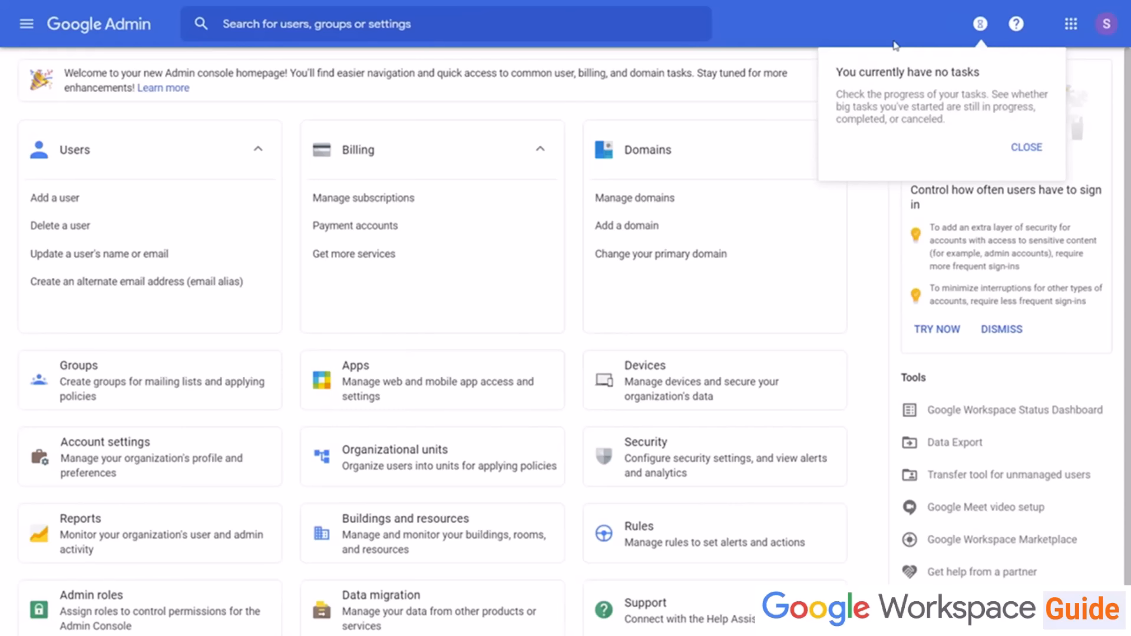
left_click(887, 34)
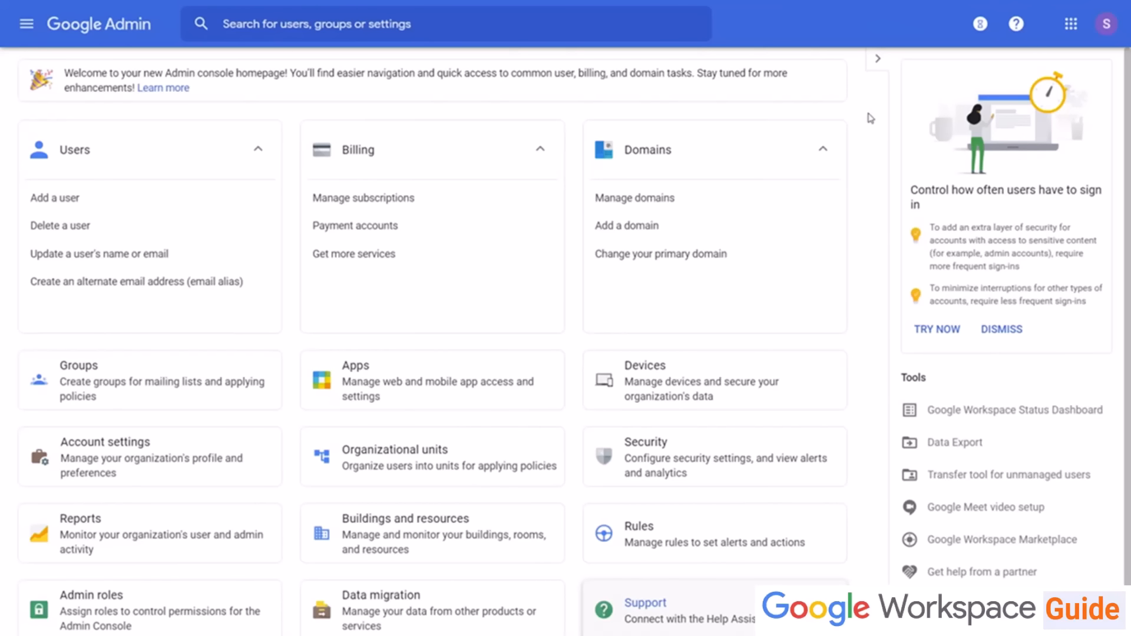
Step: Open the Help Assistant, choose to contact support, then close the assistant window
left_click(1016, 23)
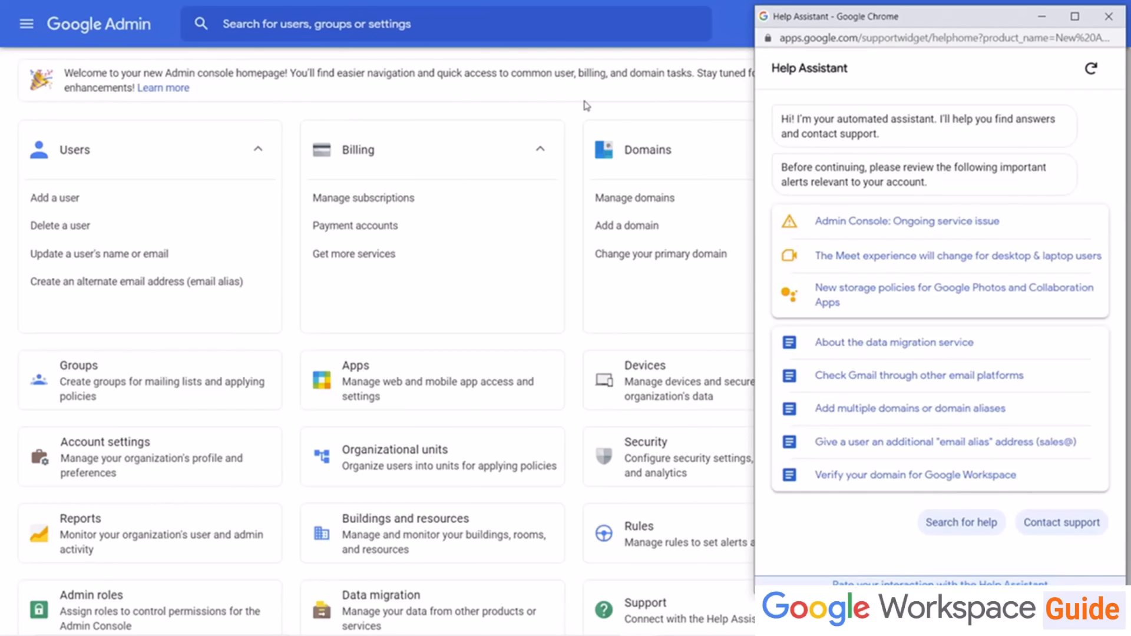
left_click(1060, 523)
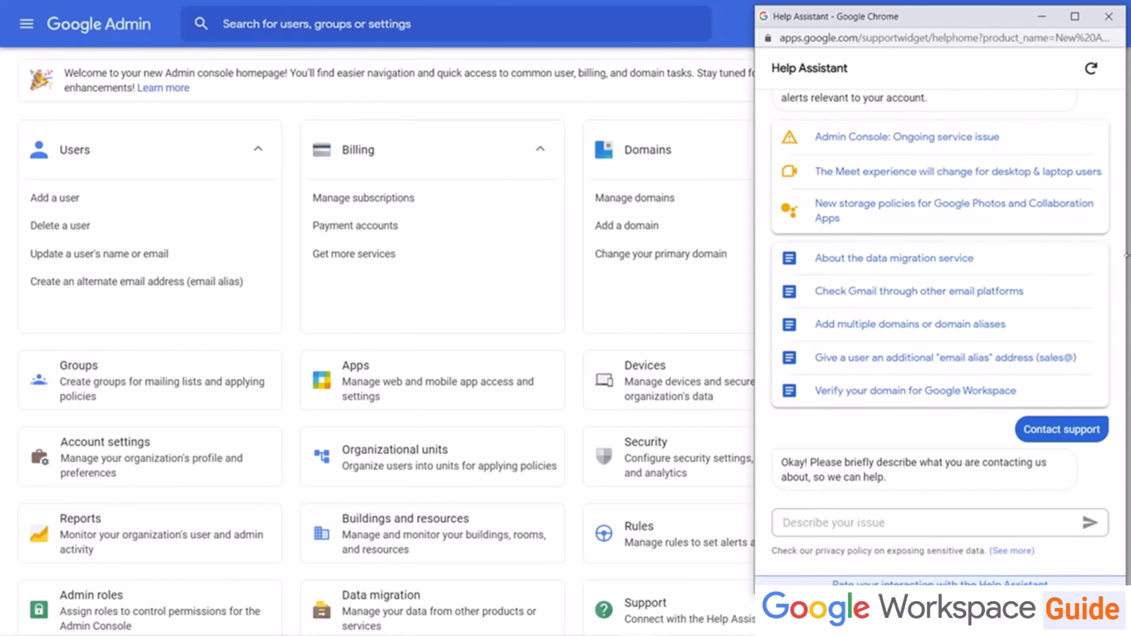
left_click(1109, 16)
Step: Search the admin console for J, view the full results, and return to the home page
left_click(579, 32)
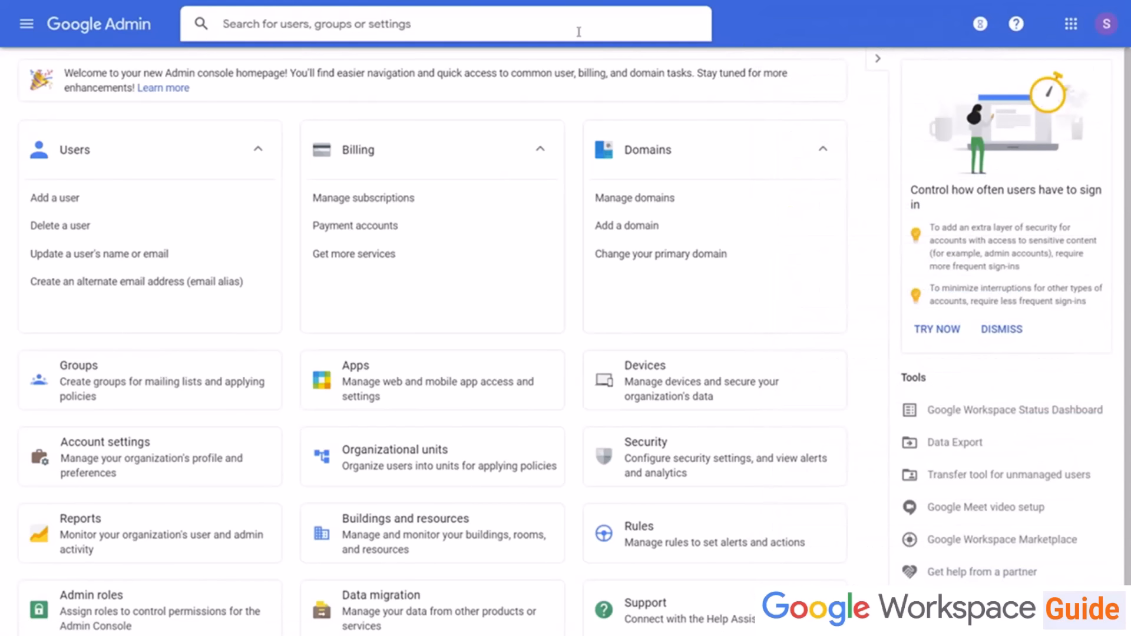
type("J")
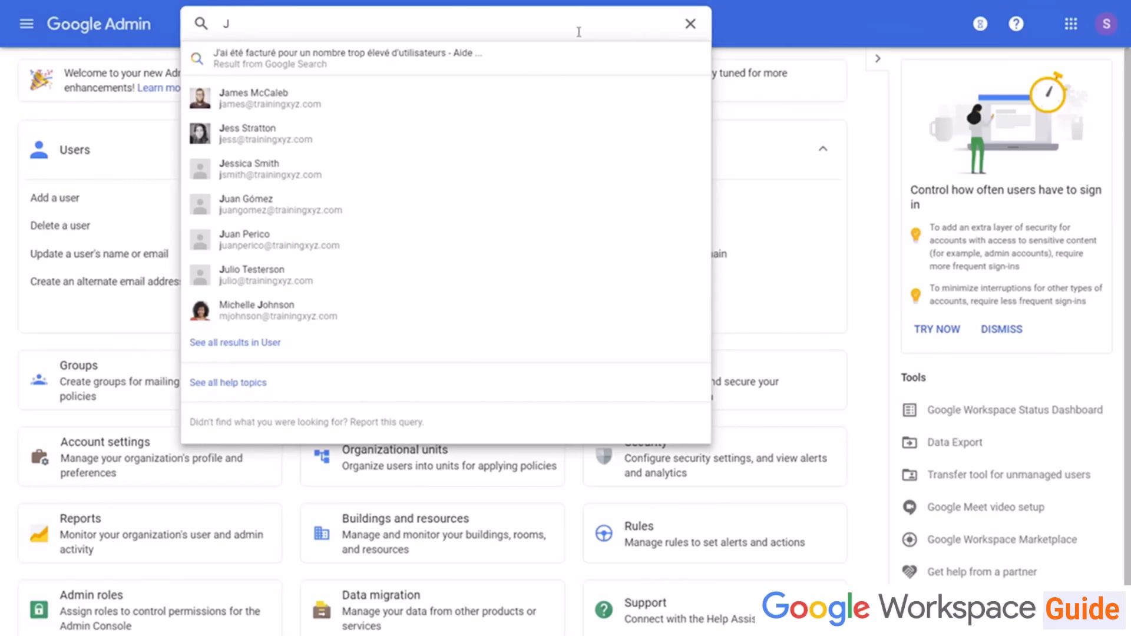
left_click(200, 26)
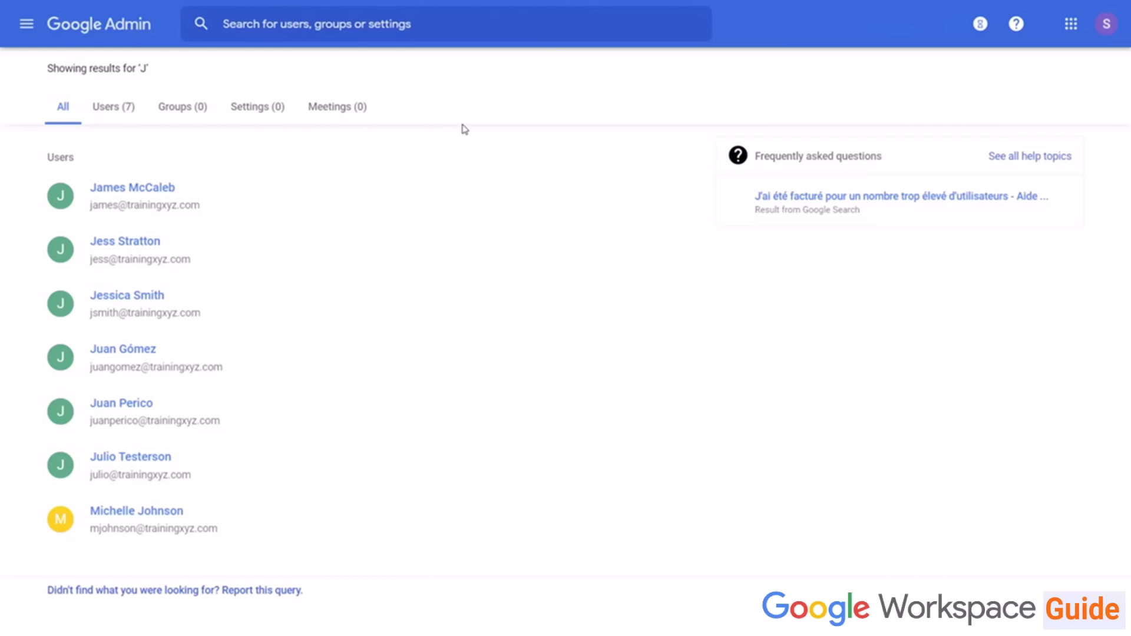
left_click(126, 24)
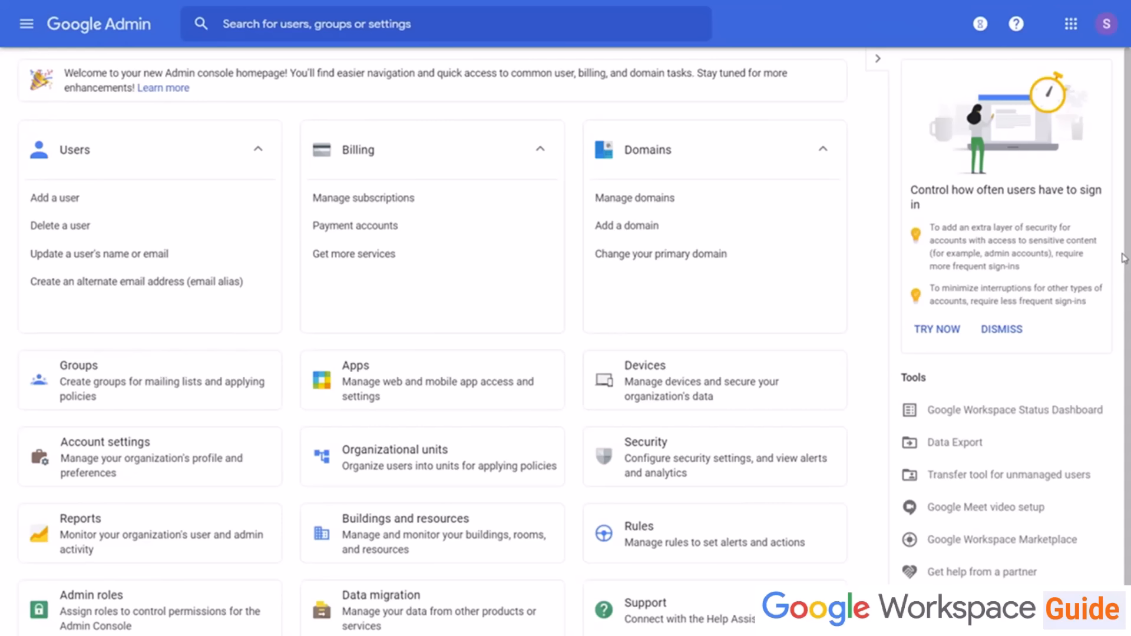
Step: Open Account settings and review the organization's profile information
left_click(172, 465)
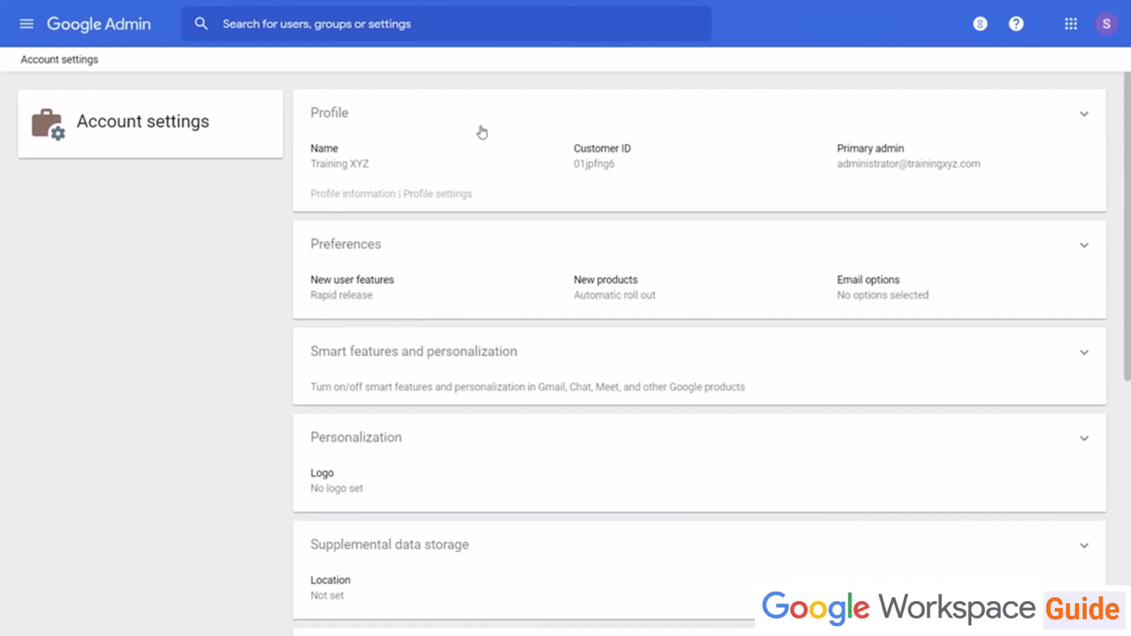
left_click(455, 131)
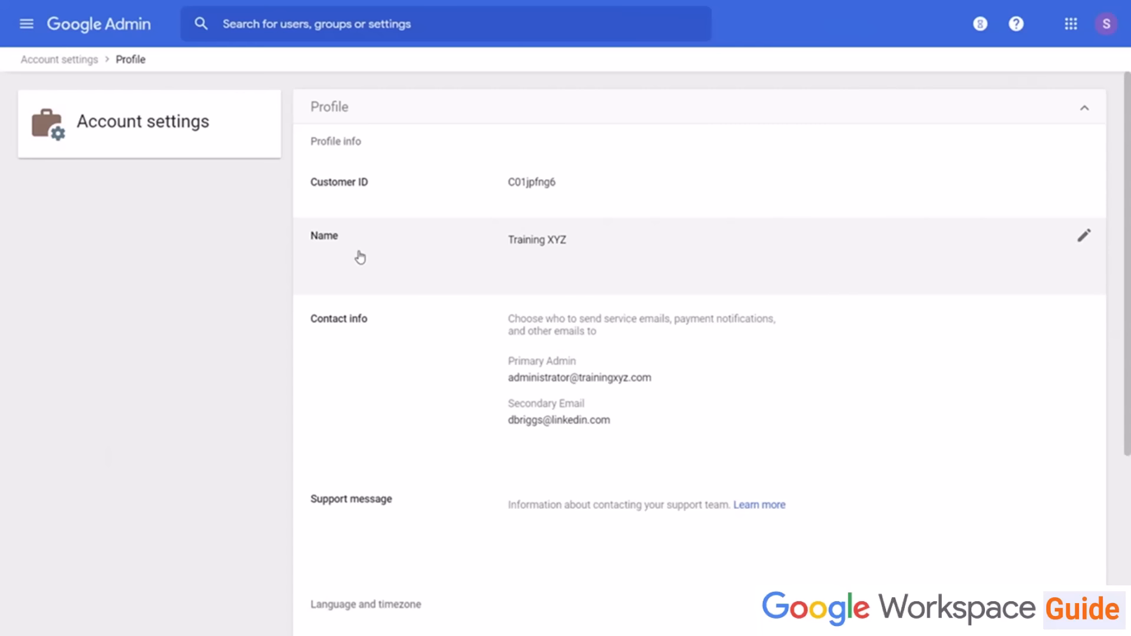
scroll(326, 369, "down", 5)
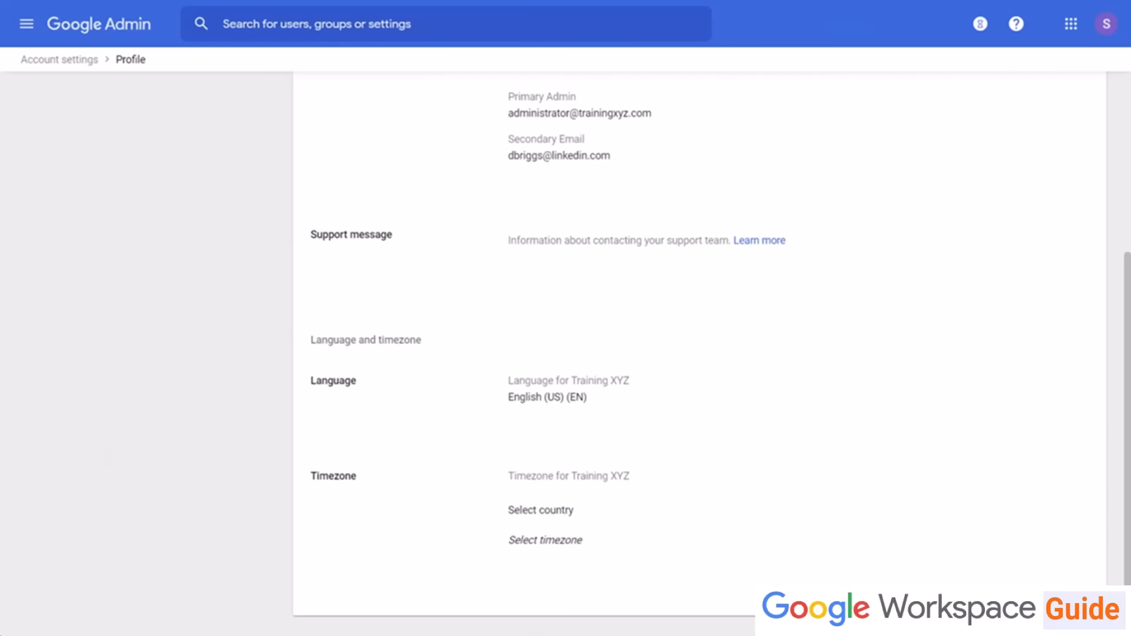
left_click(77, 63)
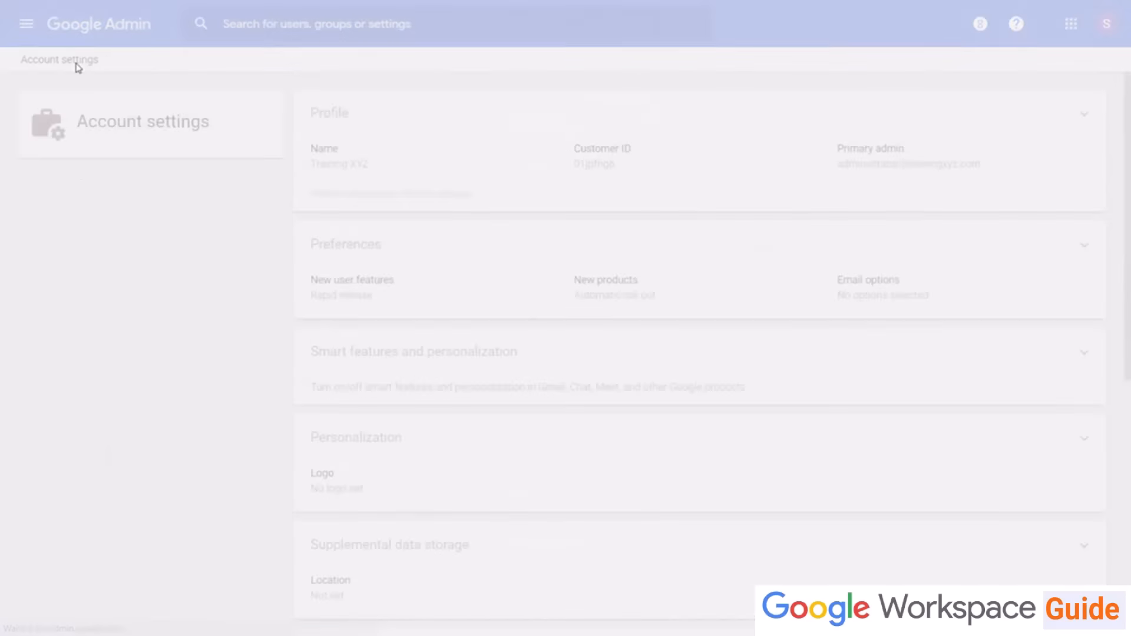
Step: Open the Preferences section and the email communication options, then cancel without changes
left_click(429, 237)
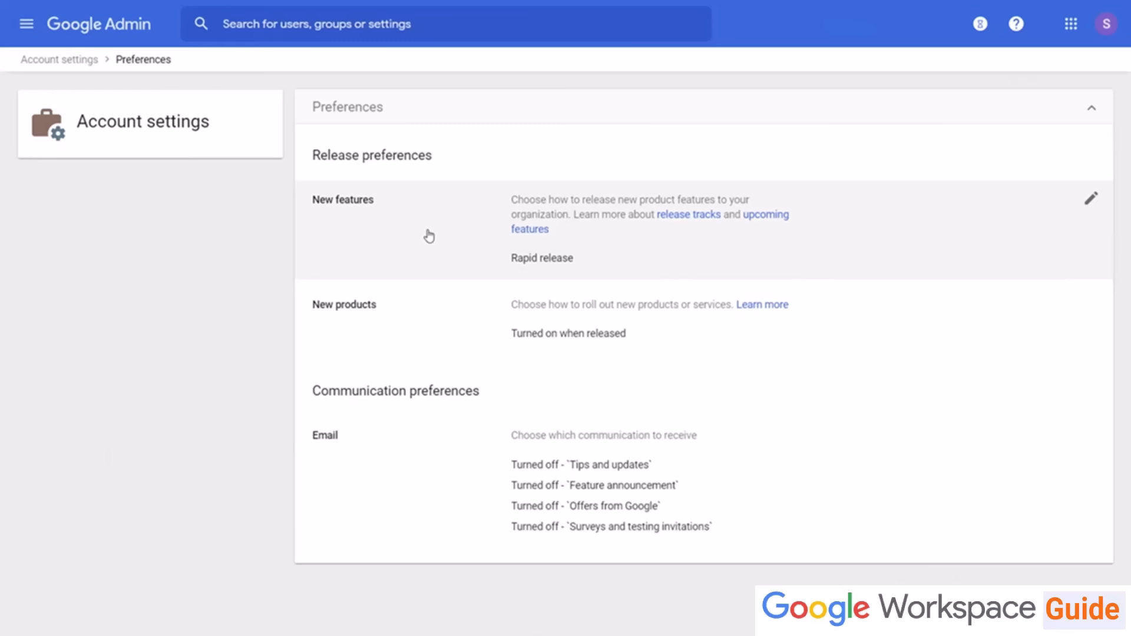
left_click(412, 508)
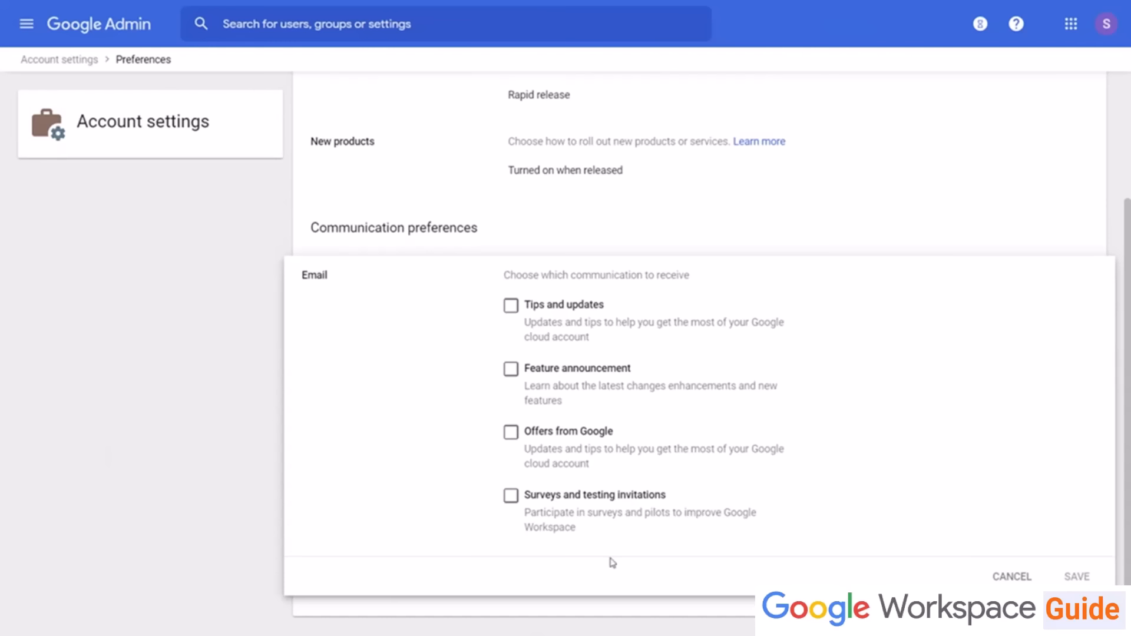
left_click(1011, 577)
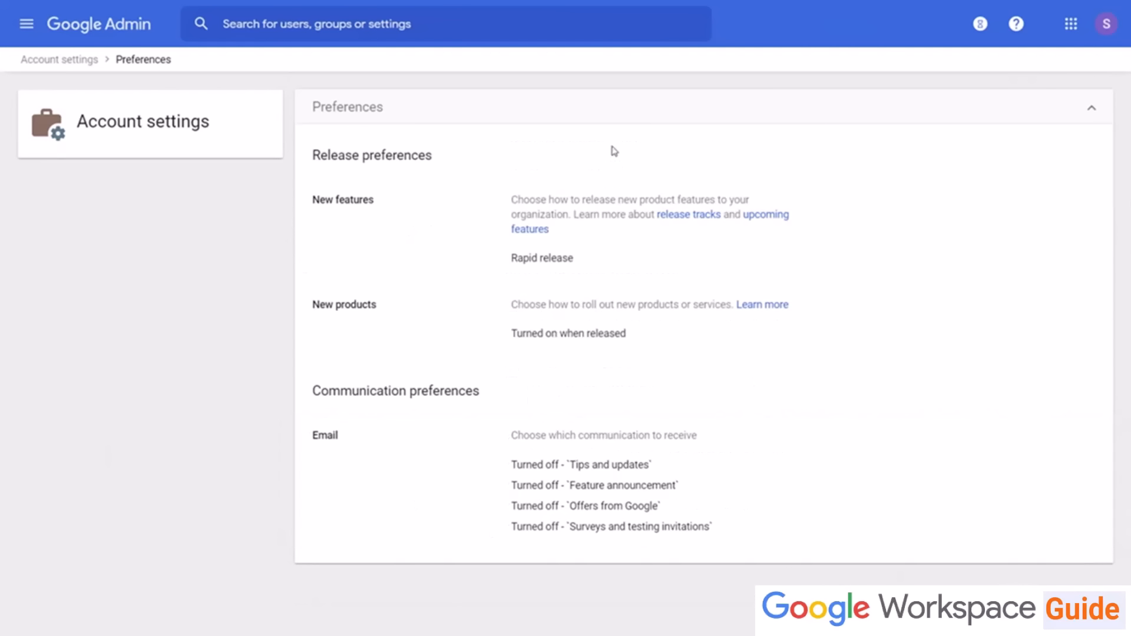
left_click(64, 60)
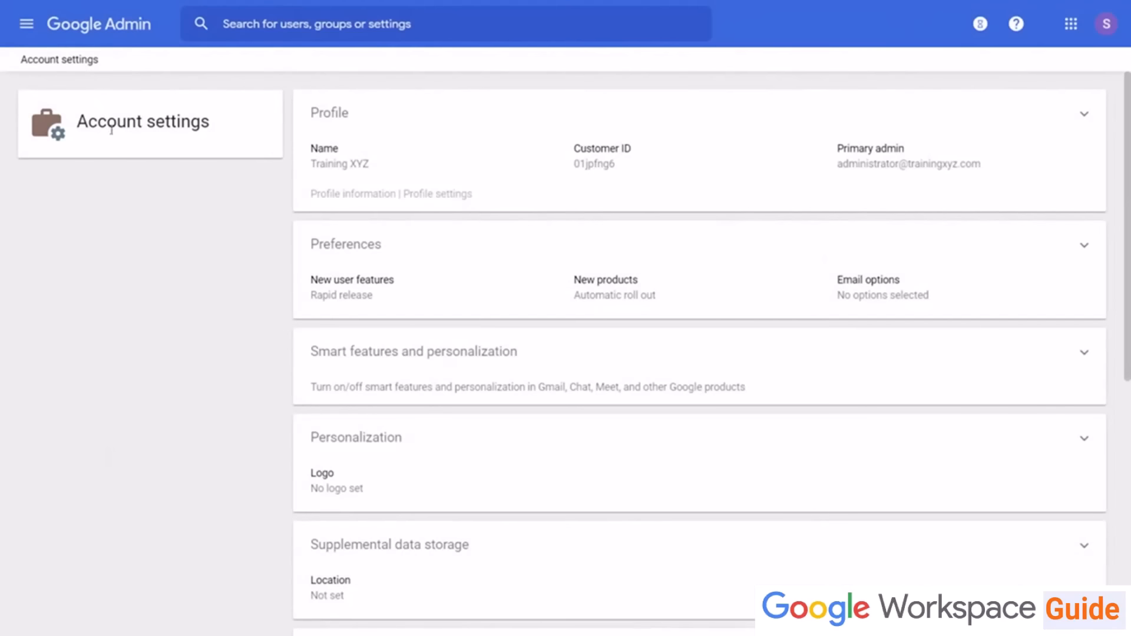
Step: Review the Smart features and personalization section of Account settings
scroll(159, 269, "down", 5)
scroll(316, 231, "up", 1)
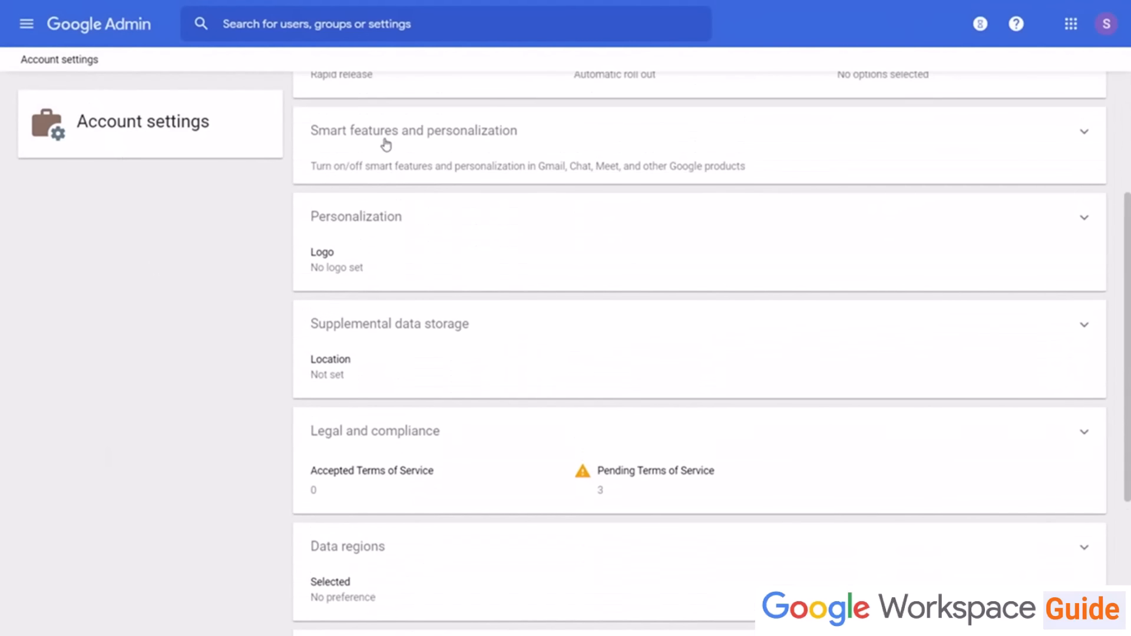
left_click(389, 146)
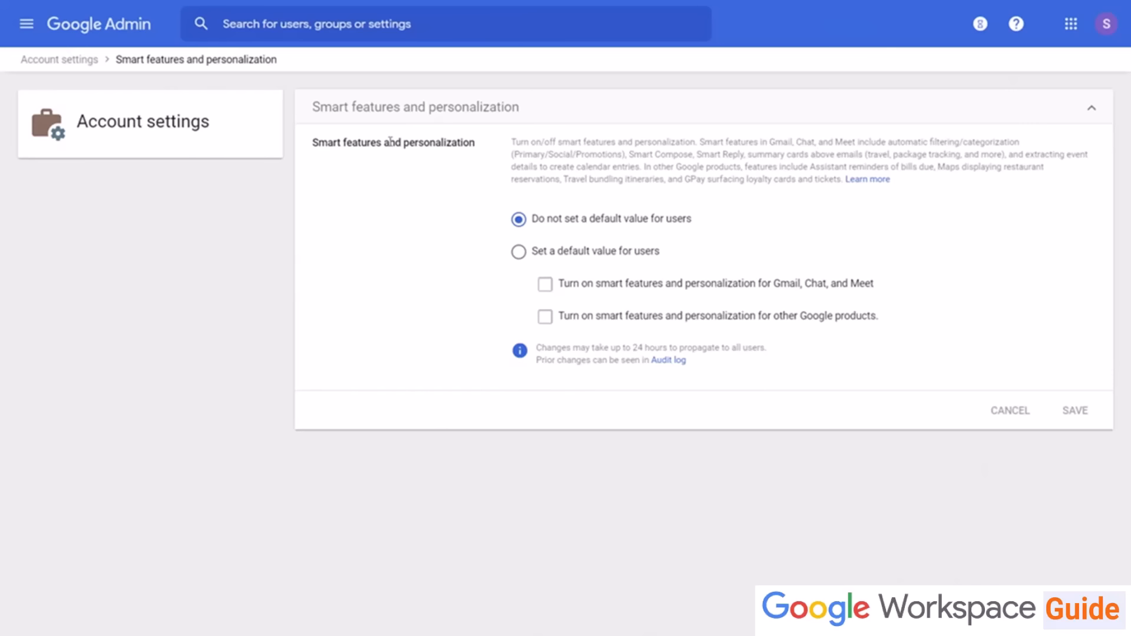
left_click(63, 60)
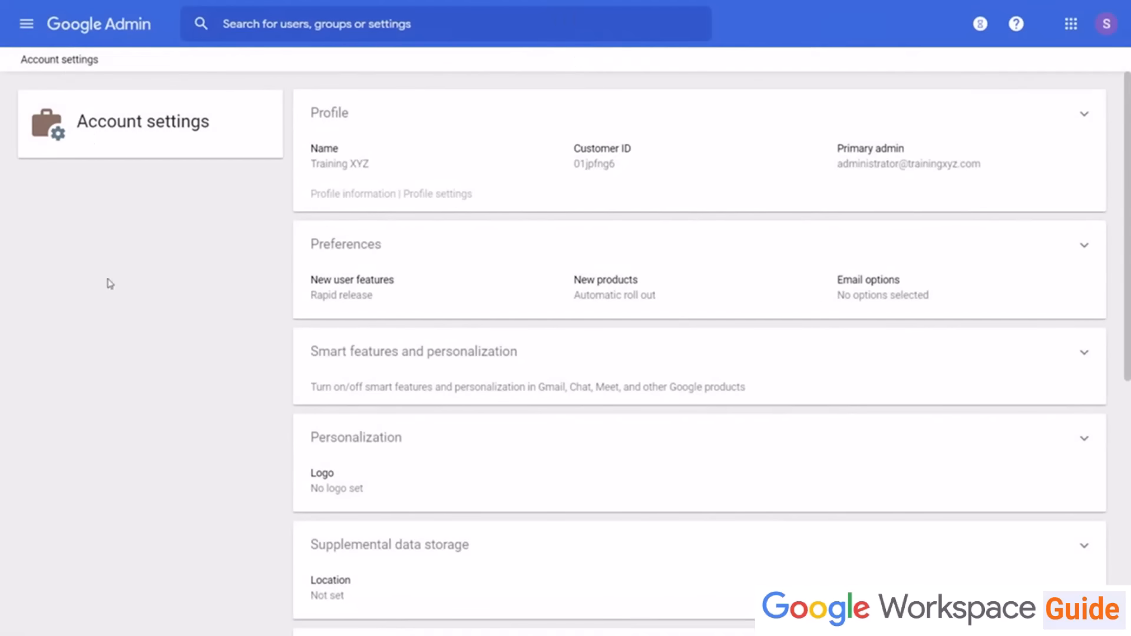
Step: Review the Personalization logo settings in Account settings
scroll(262, 376, "down", 5)
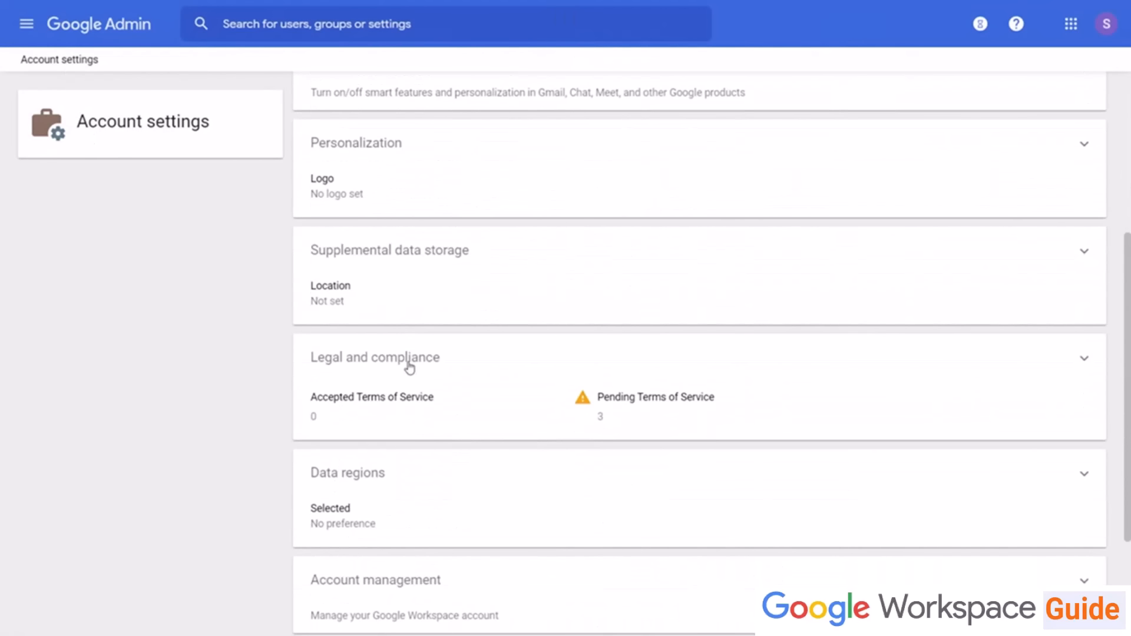
left_click(426, 169)
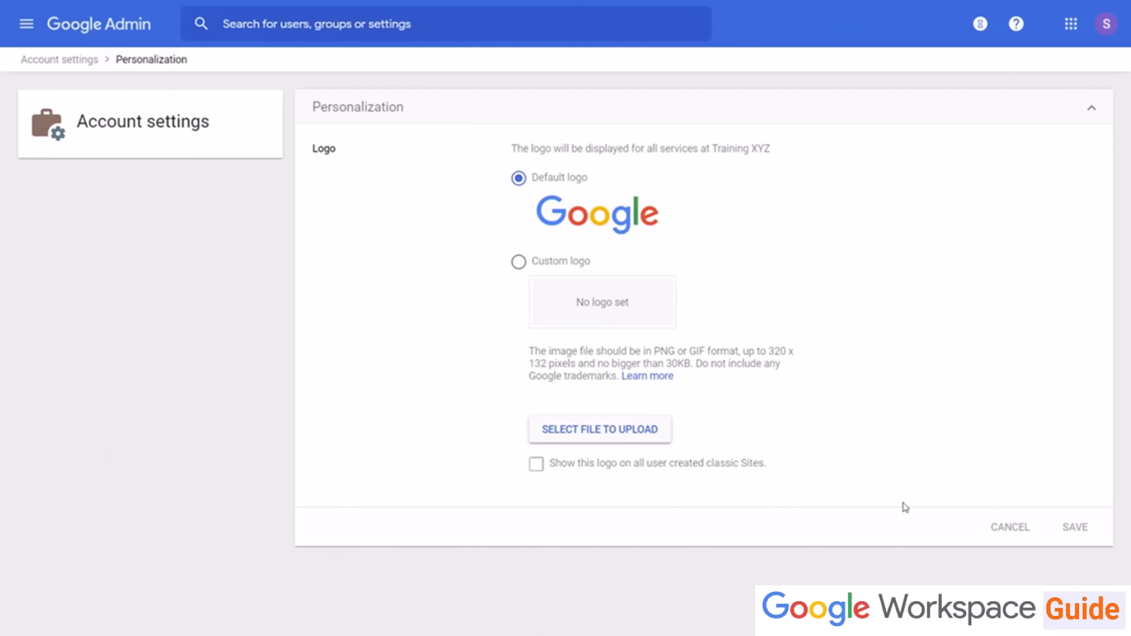
left_click(81, 61)
Step: Review the Supplemental data storage settings in Account settings
scroll(125, 469, "down", 7)
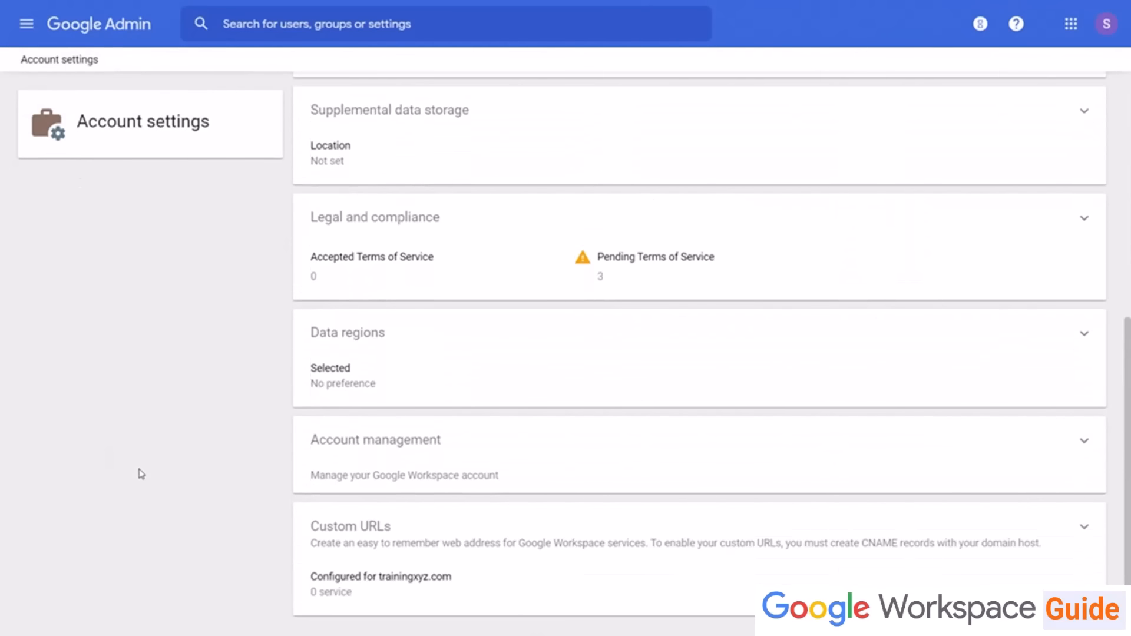
left_click(644, 154)
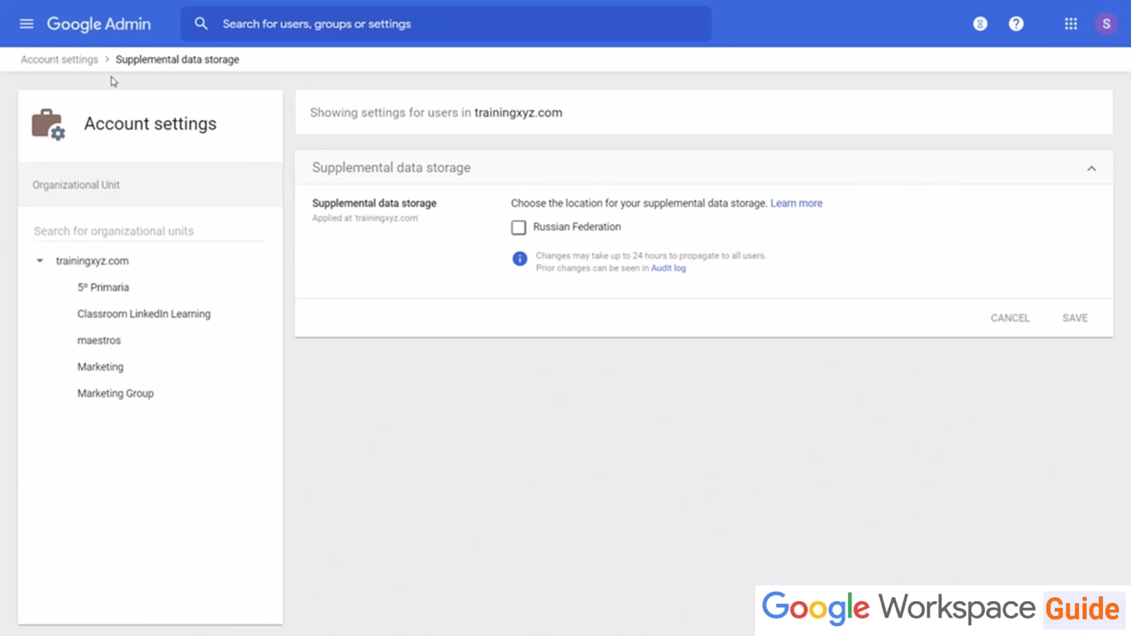
left_click(44, 60)
Step: Review the Legal and compliance section and the Data regions policy options
scroll(165, 533, "down", 5)
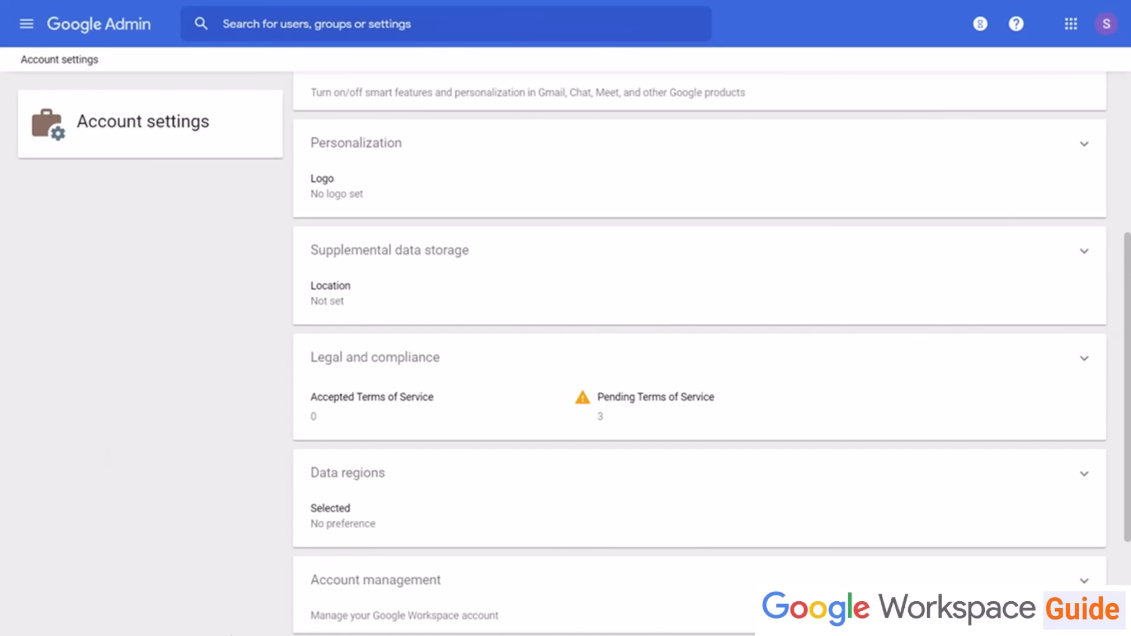
scroll(362, 594, "down", 1)
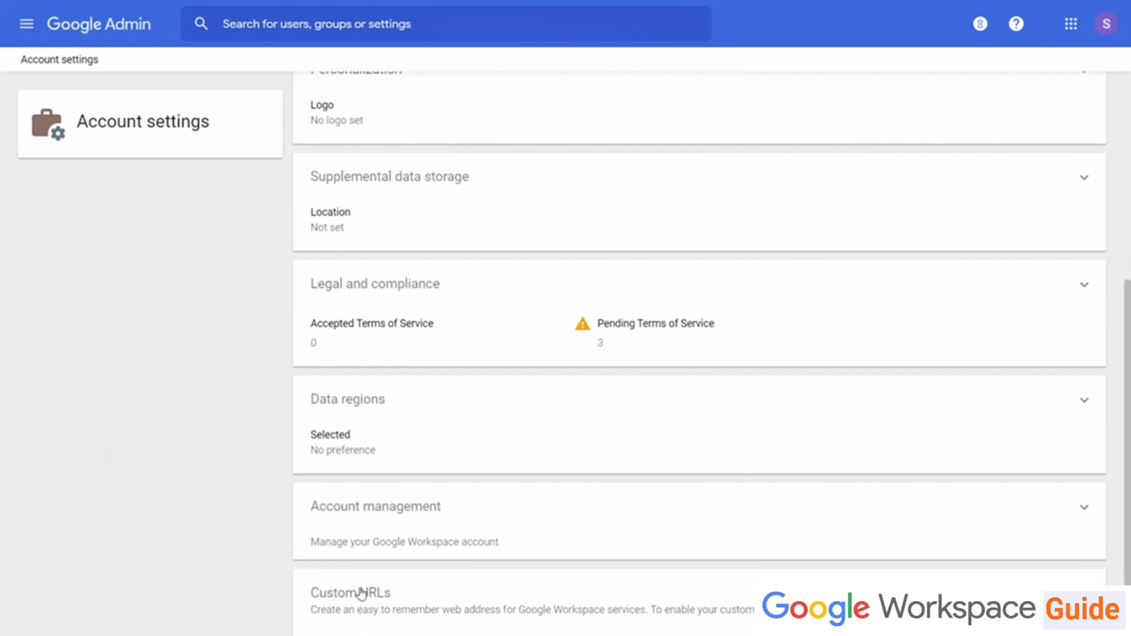
left_click(417, 287)
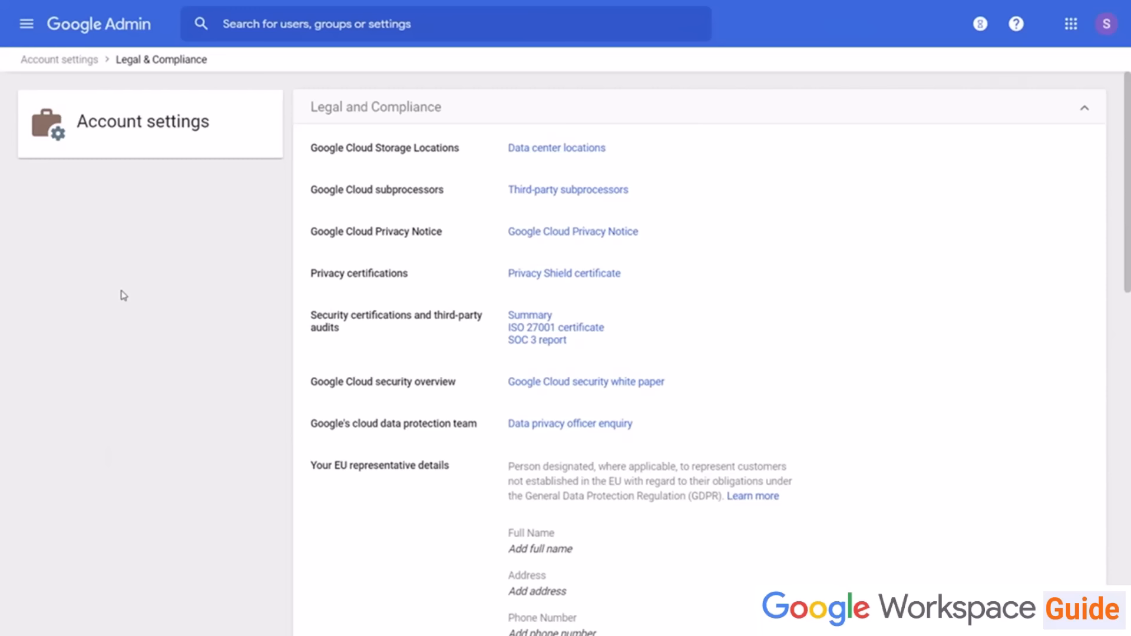
scroll(139, 394, "down", 15)
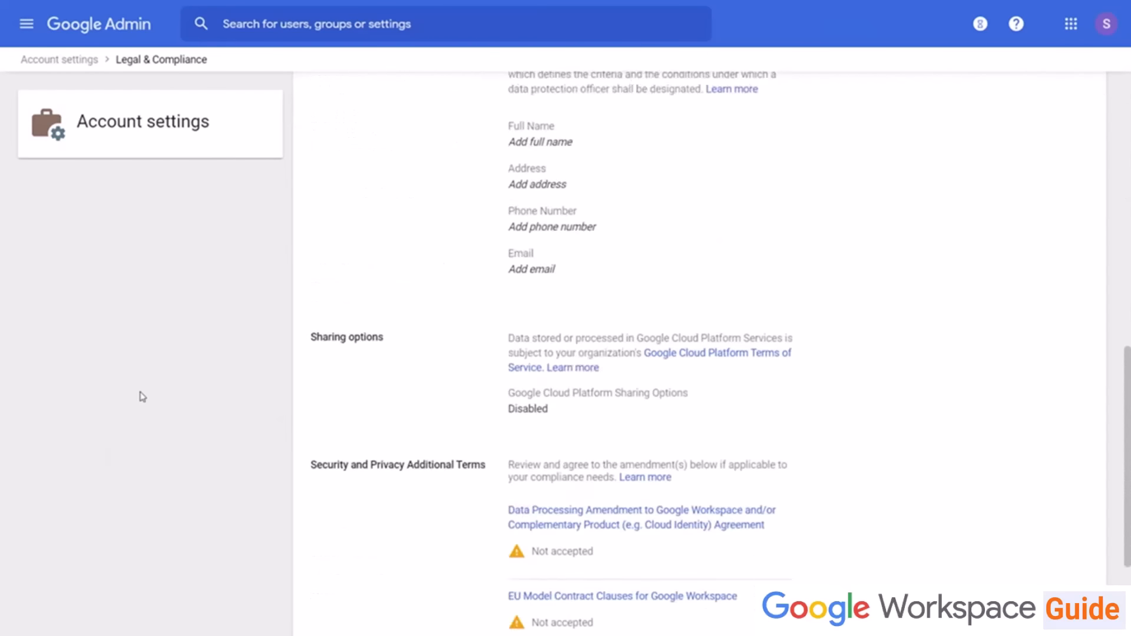
scroll(143, 397, "up", 8)
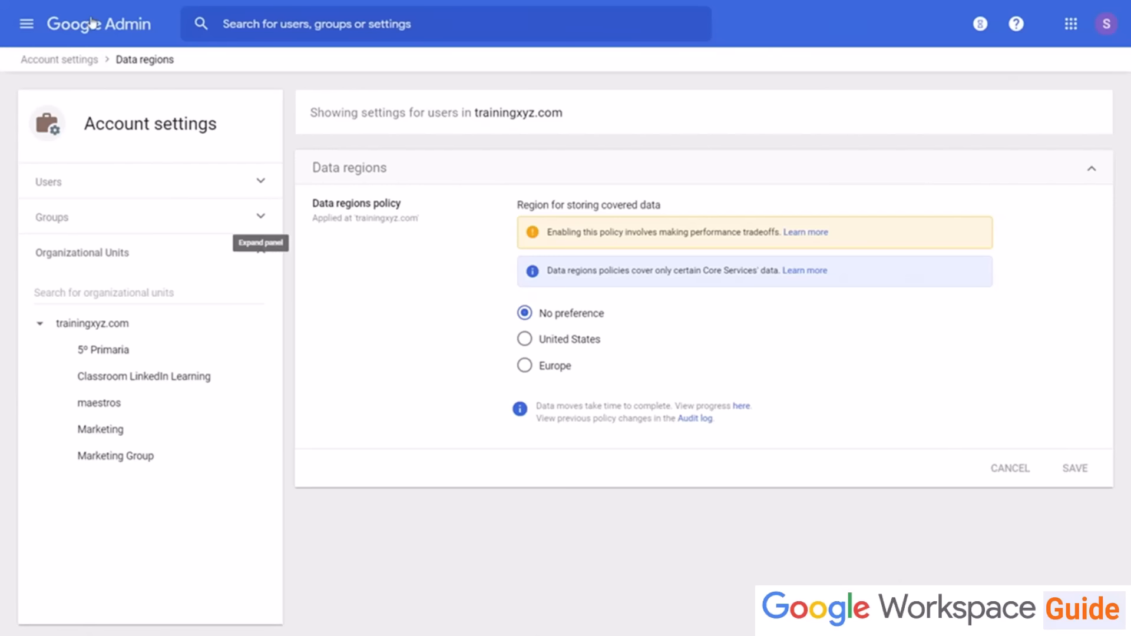
left_click(37, 58)
Step: Open the Account management section to review the account deletion requirements
scroll(375, 312, "down", 3)
scroll(375, 311, "down", 5)
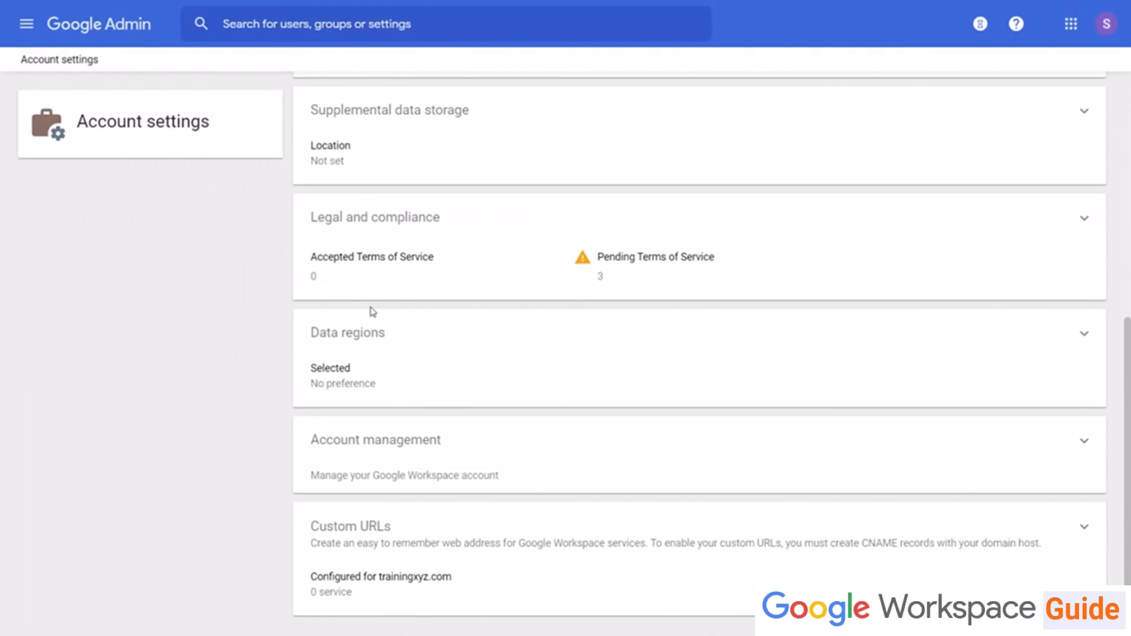
left_click(428, 458)
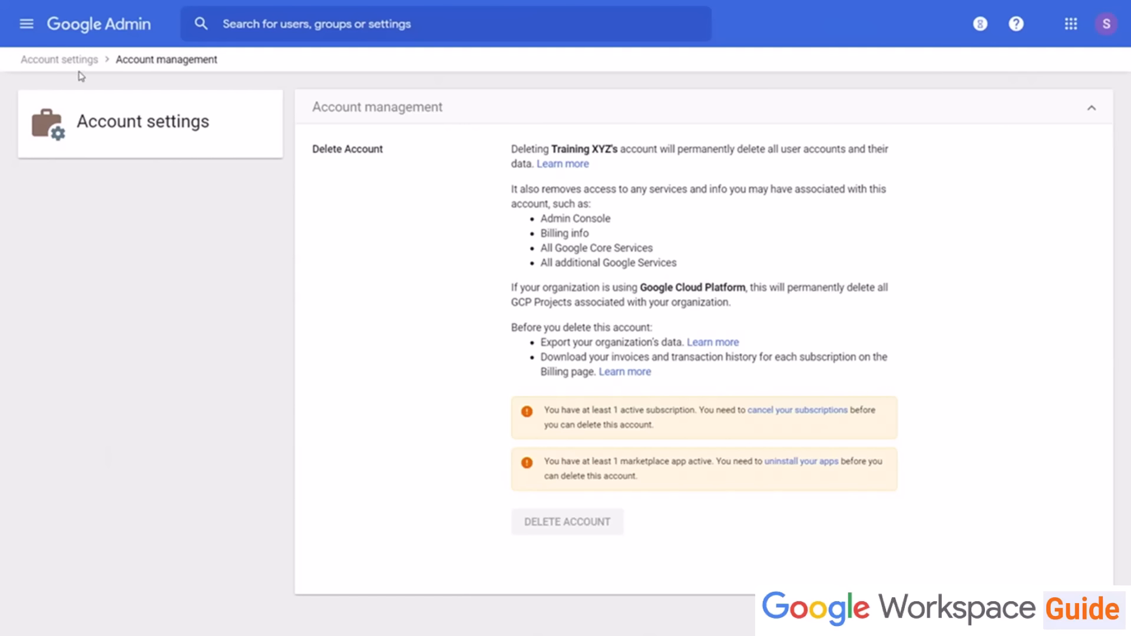
left_click(62, 60)
Step: Open the Custom URLs section of Account settings
scroll(290, 457, "down", 7)
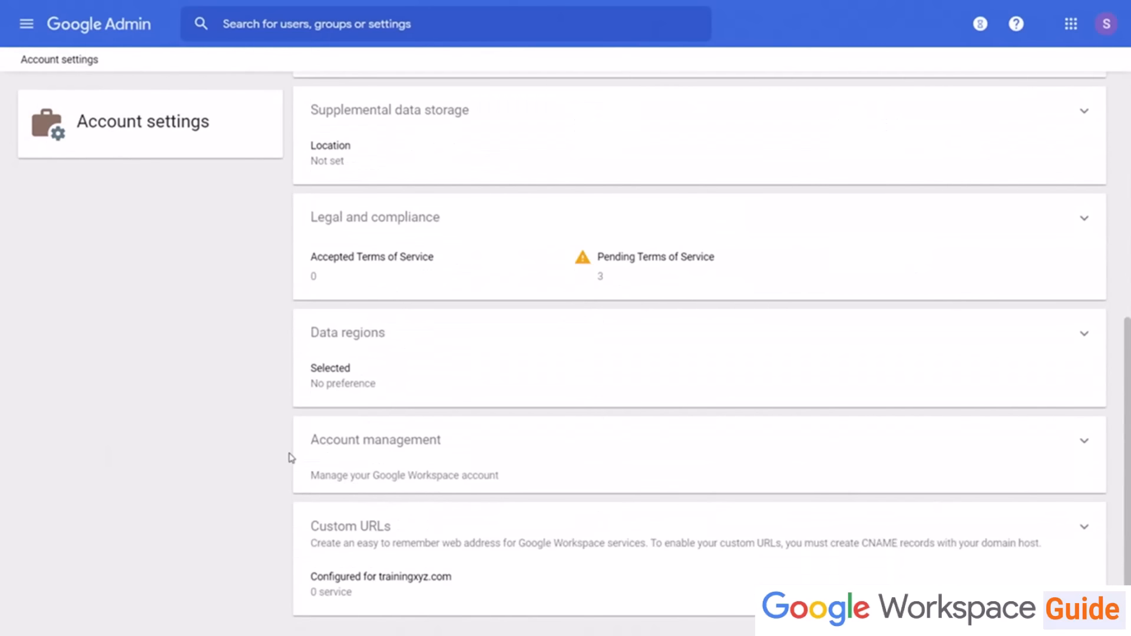
left_click(373, 529)
scroll(167, 415, "down", 1)
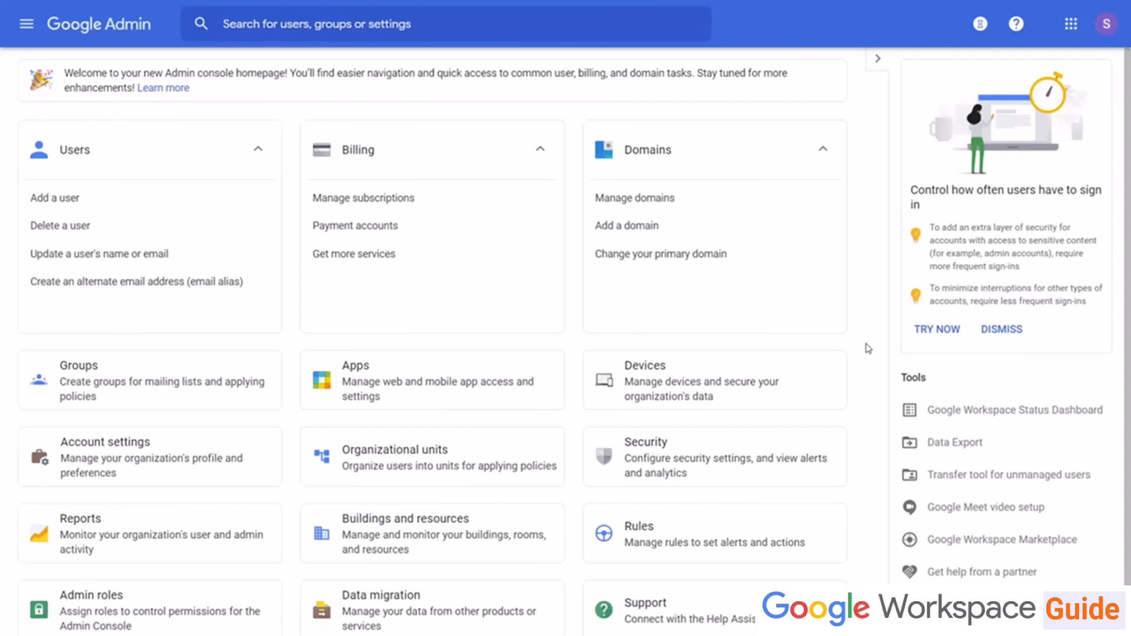
Step: Open the Apps section and review the Google Workspace core services list and their status
left_click(487, 389)
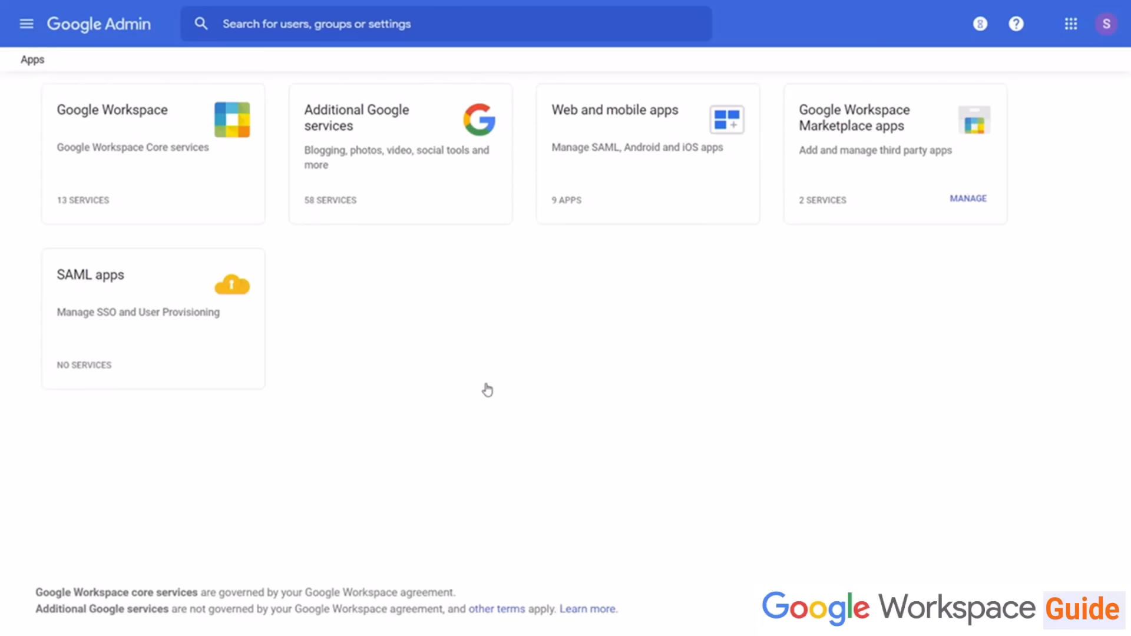
left_click(114, 151)
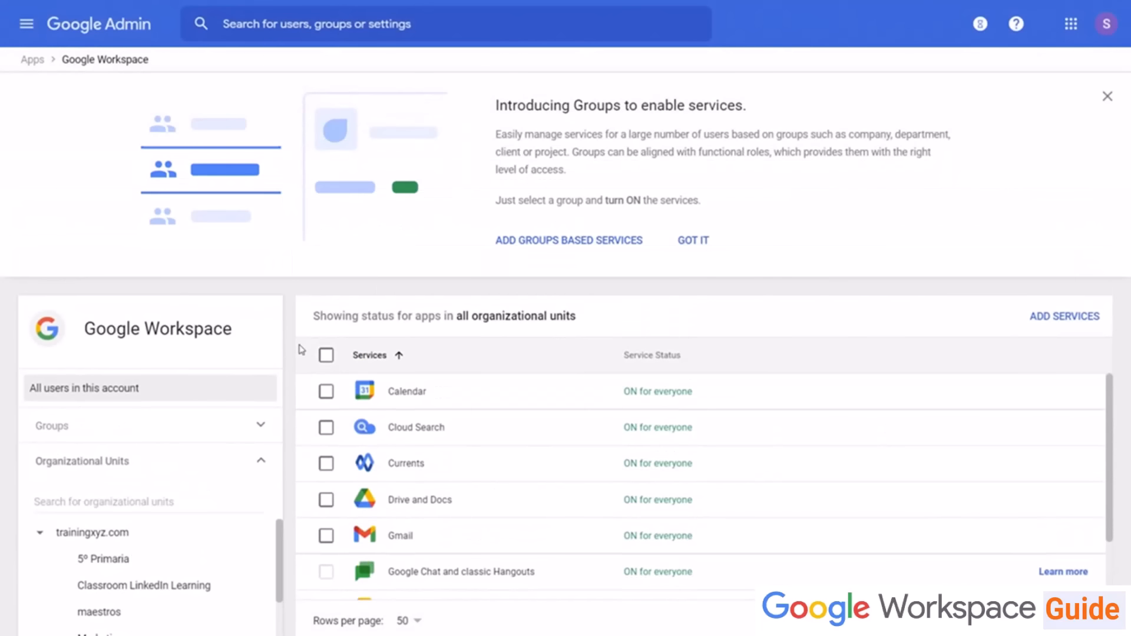
scroll(383, 442, "down", 3)
scroll(384, 447, "up", 3)
left_click(30, 60)
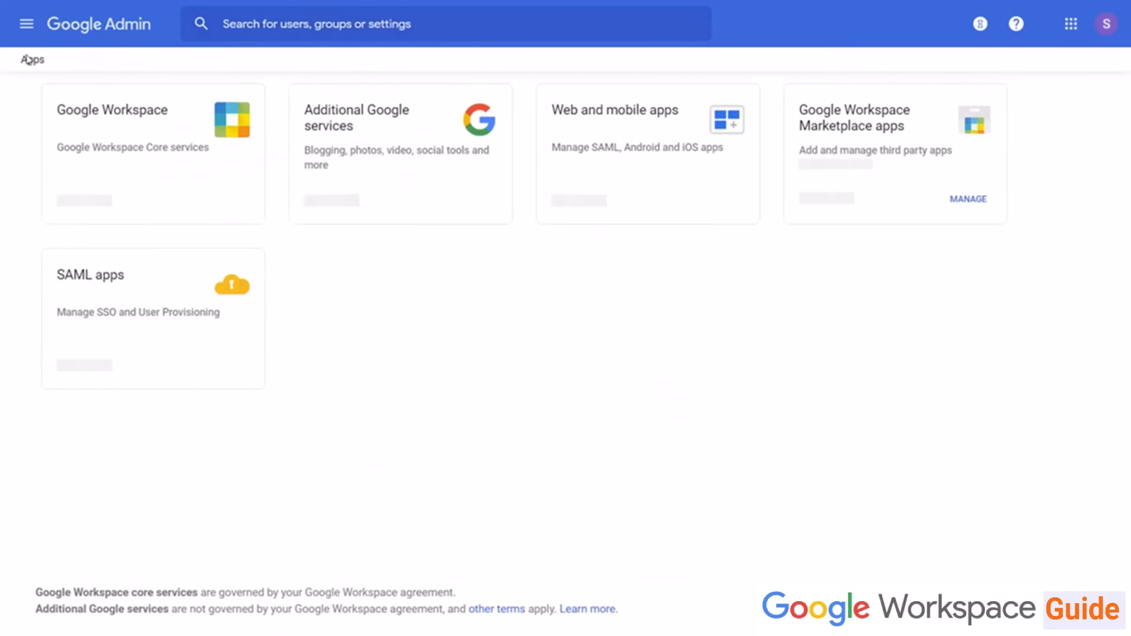
Step: Review the Additional Google services list and the Web and mobile apps list within Apps
left_click(379, 169)
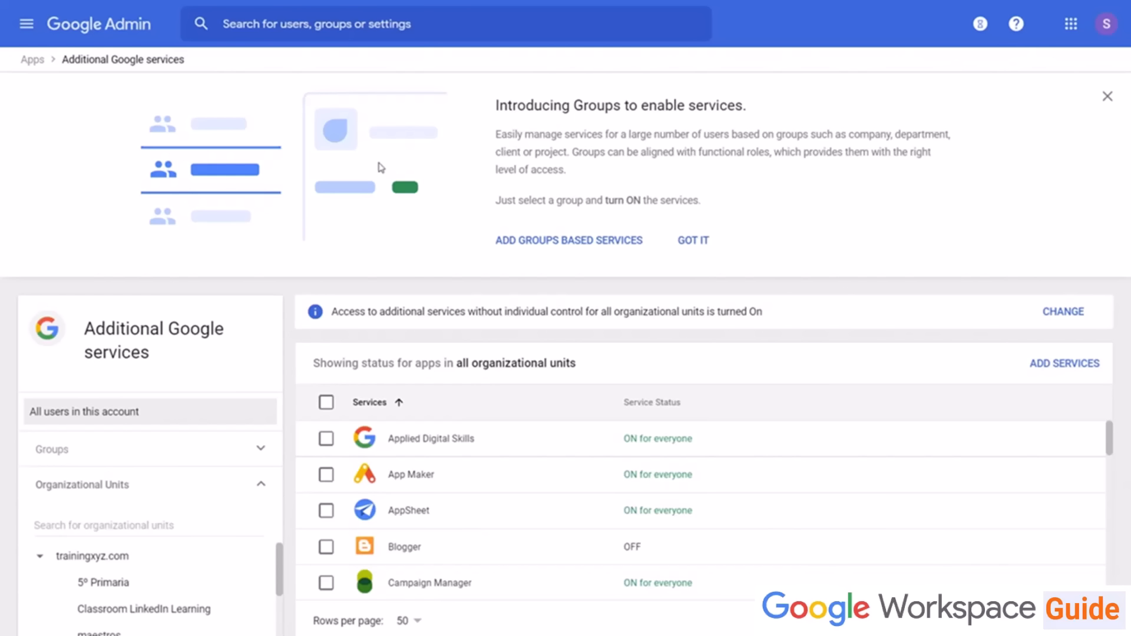
left_click(31, 60)
left_click(630, 153)
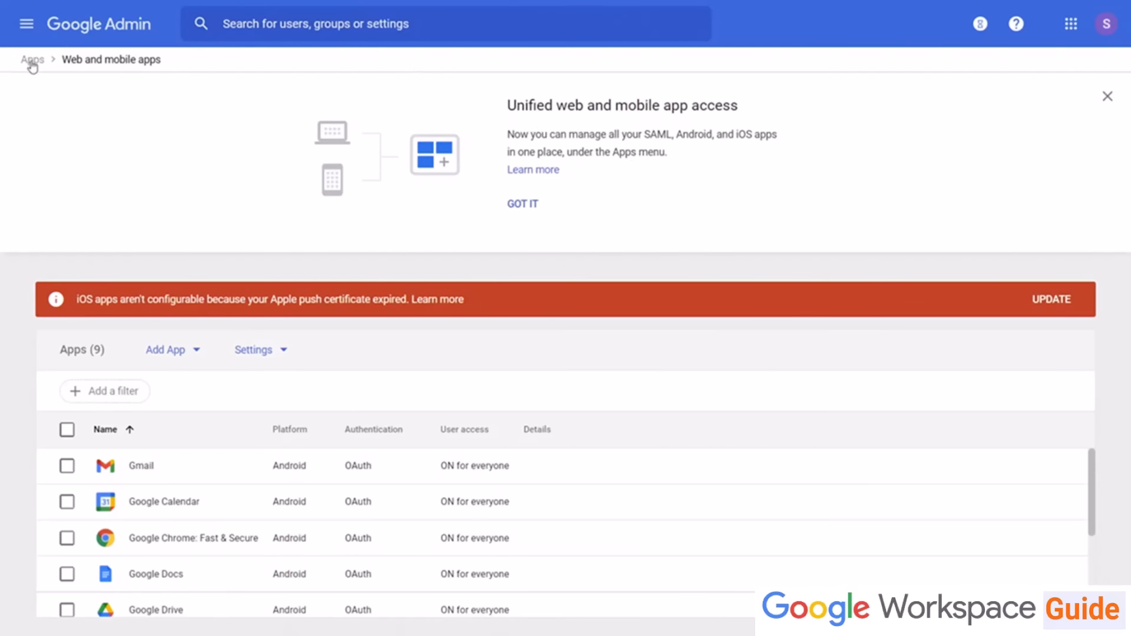
left_click(32, 61)
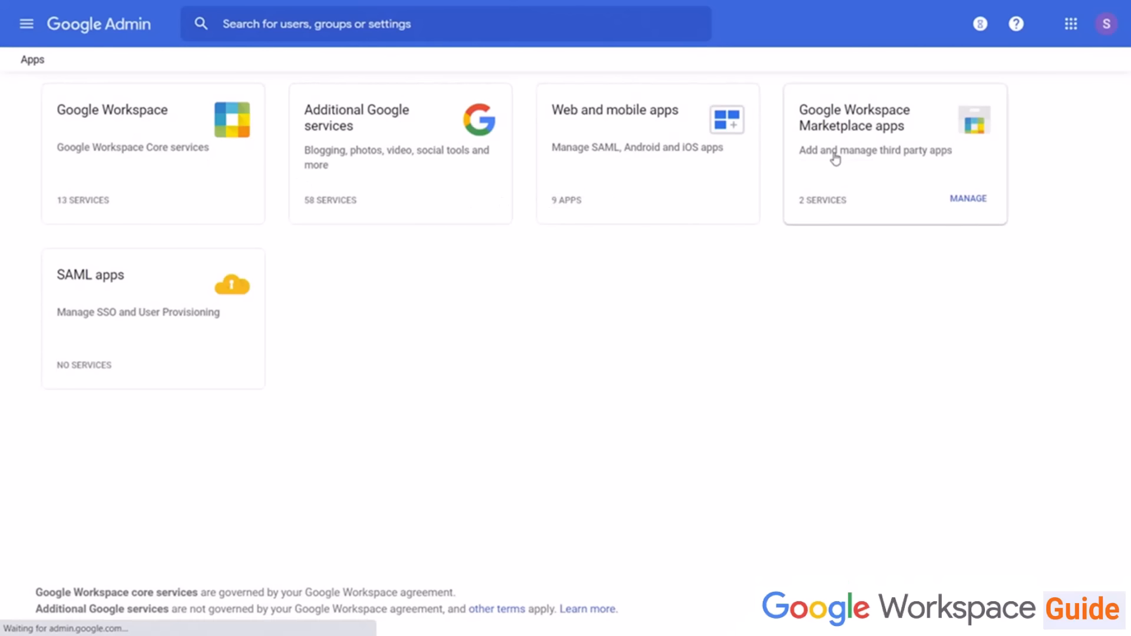
Step: Review the domain-installed Google Workspace Marketplace apps, then return to the Admin console home page
left_click(836, 159)
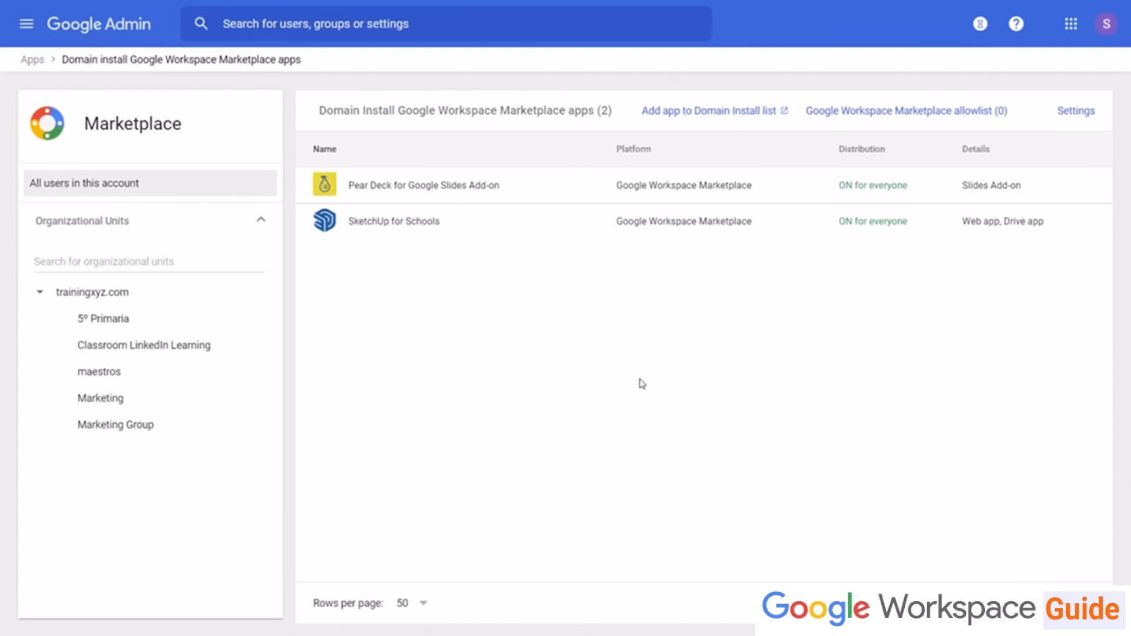
left_click(32, 62)
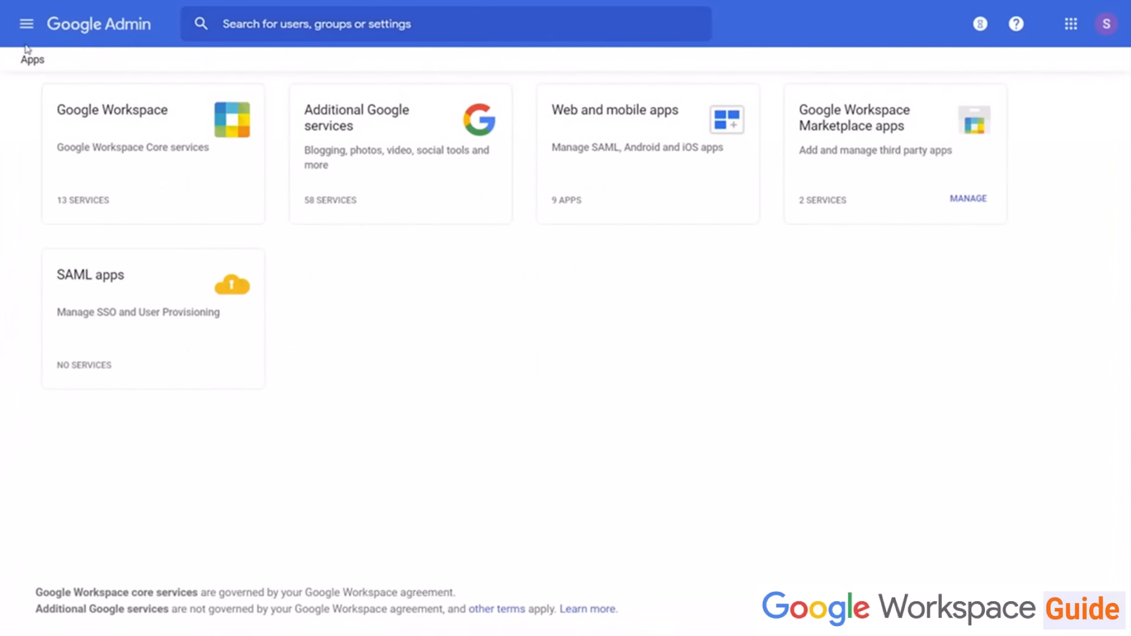
left_click(98, 25)
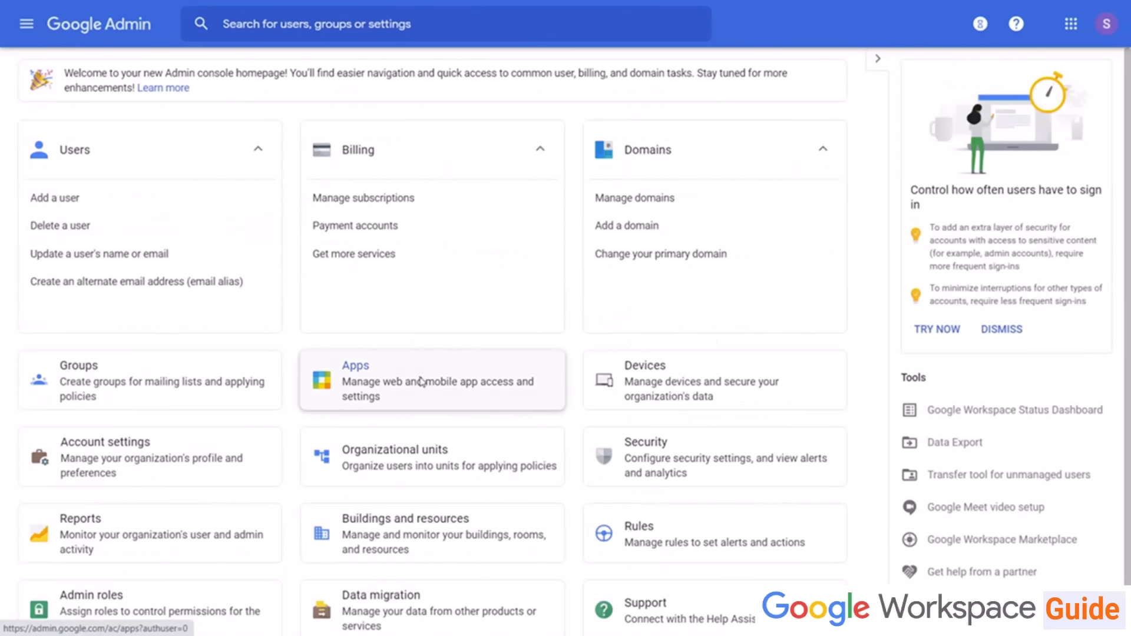
Step: Reopen the Google Workspace core services list under Apps to review each service's status
left_click(421, 384)
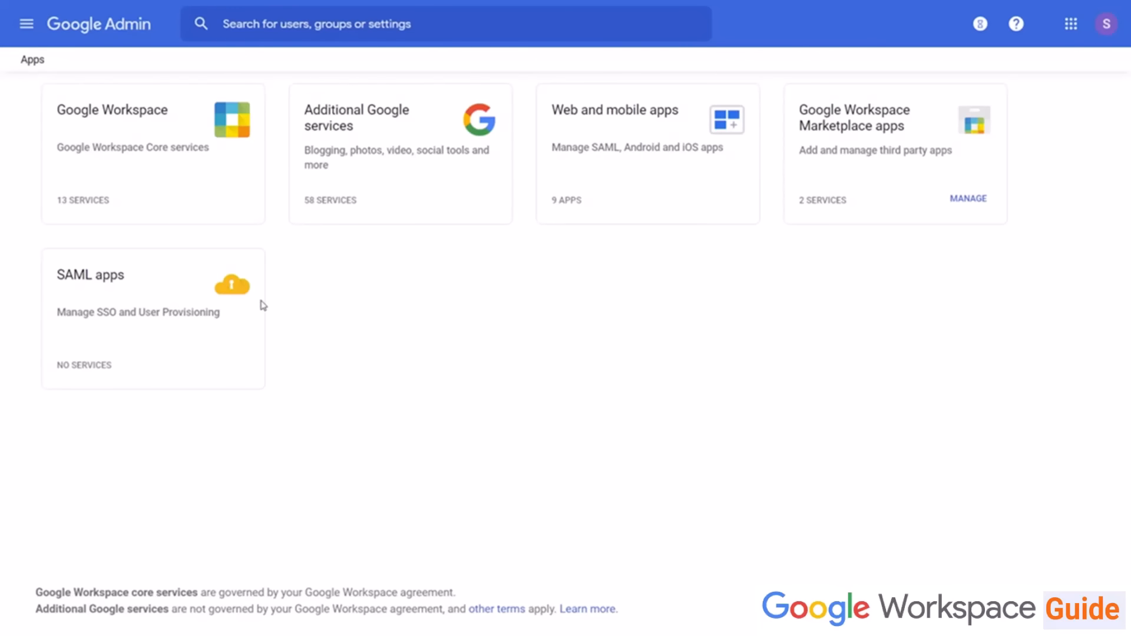
left_click(153, 160)
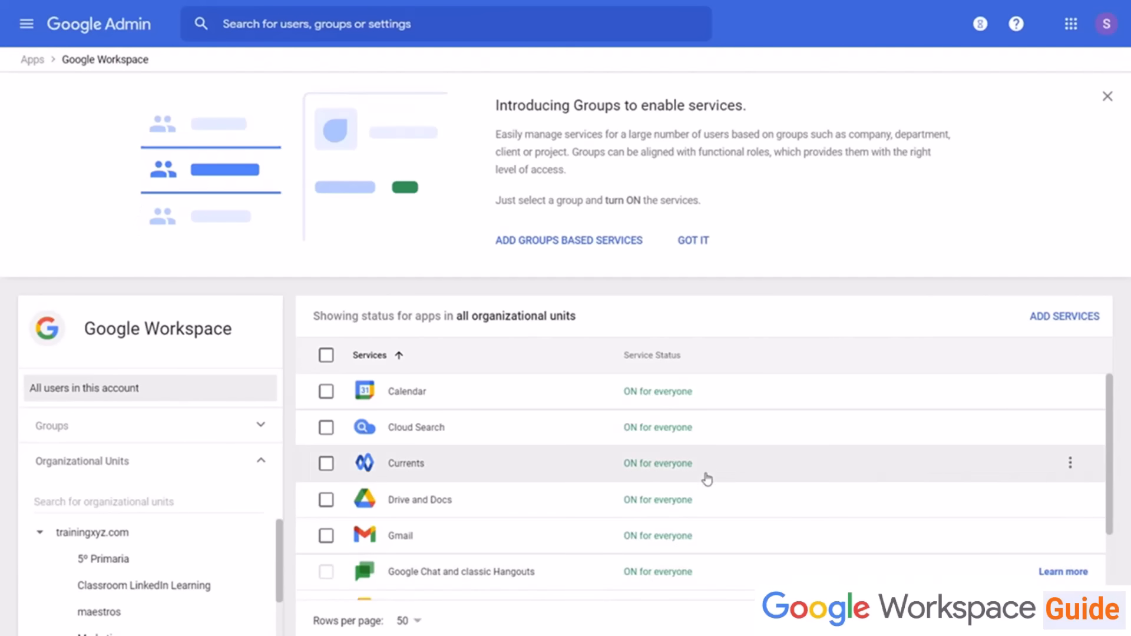
scroll(704, 477, "down", 3)
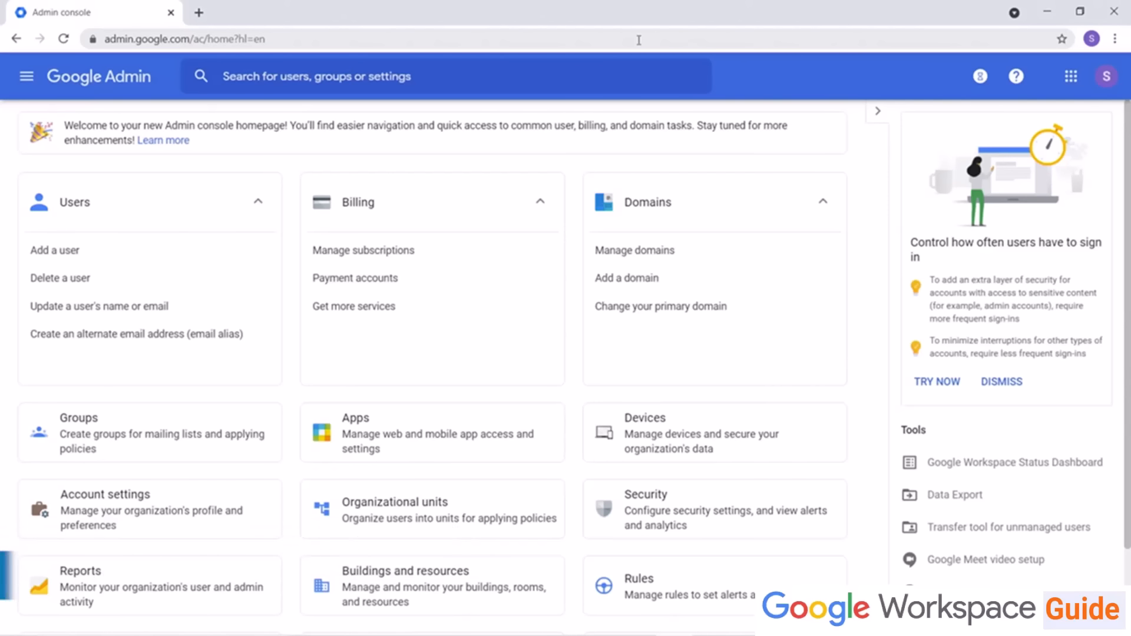
Step: Open the Google Workspace Status Dashboard and browse the service status history for older weeks
left_click(995, 467)
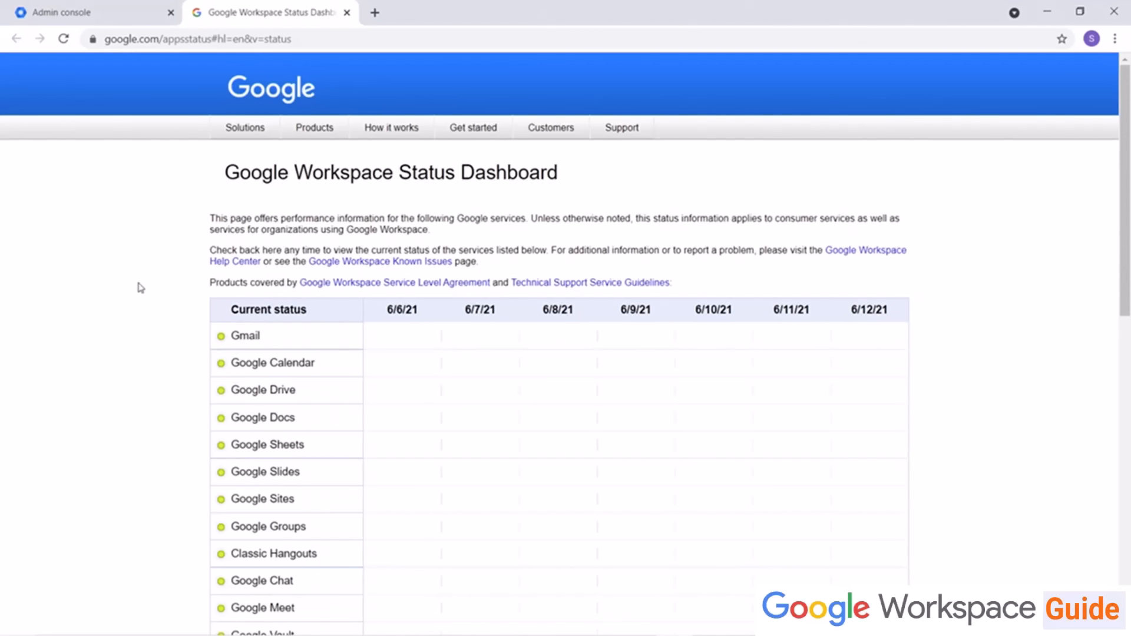
scroll(139, 283, "down", 5)
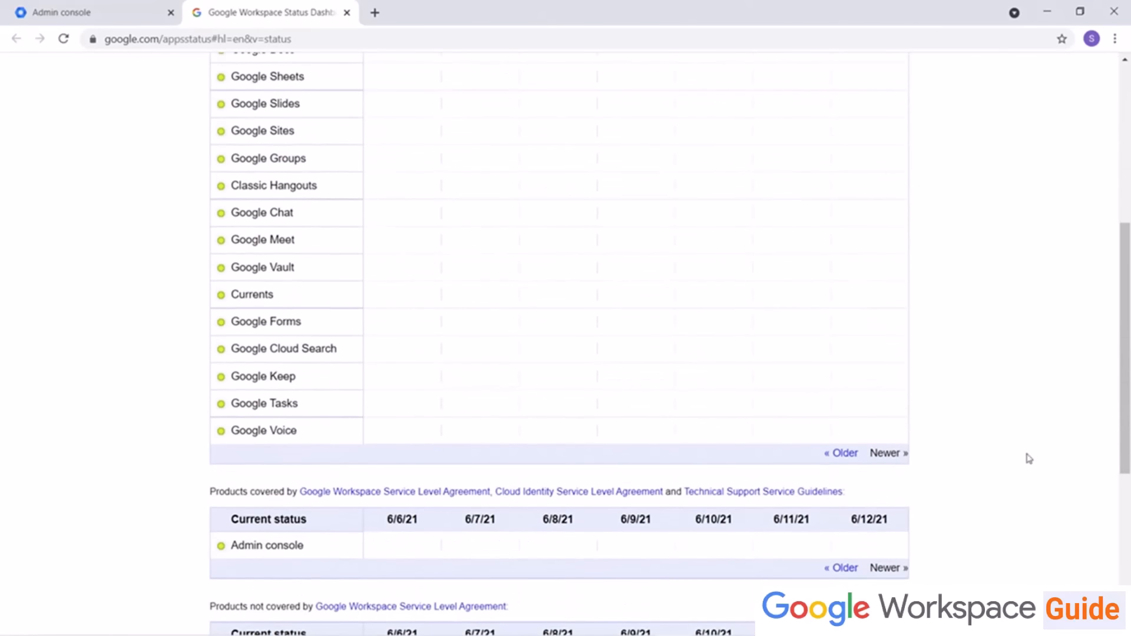
left_click(837, 456)
left_click(838, 458)
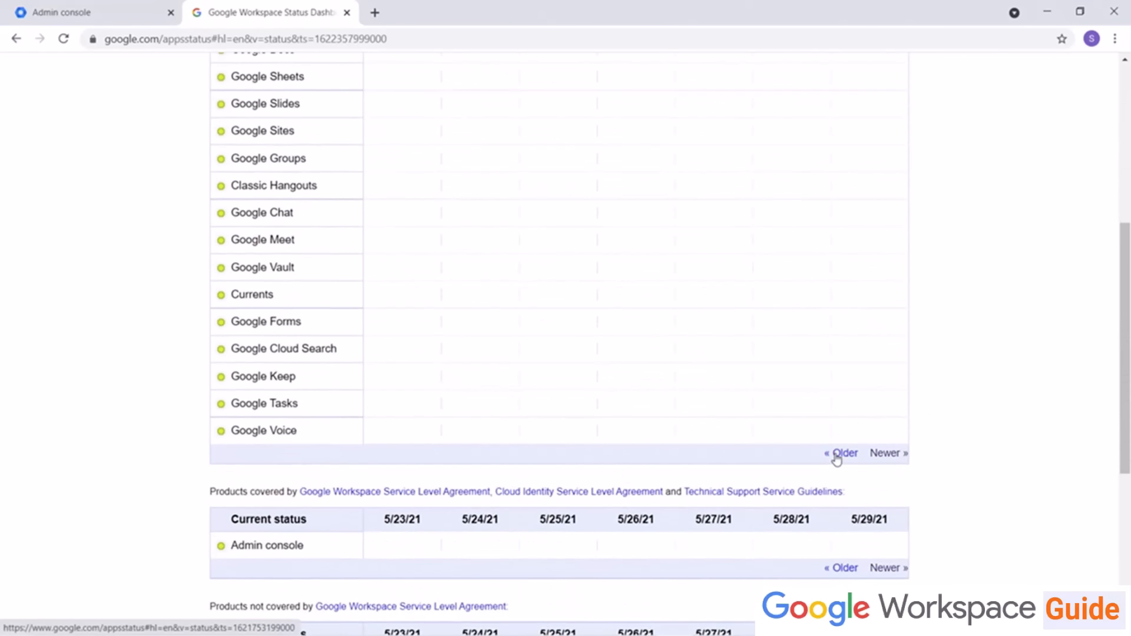
left_click(837, 457)
left_click(837, 457)
left_click(837, 457)
left_click(837, 457)
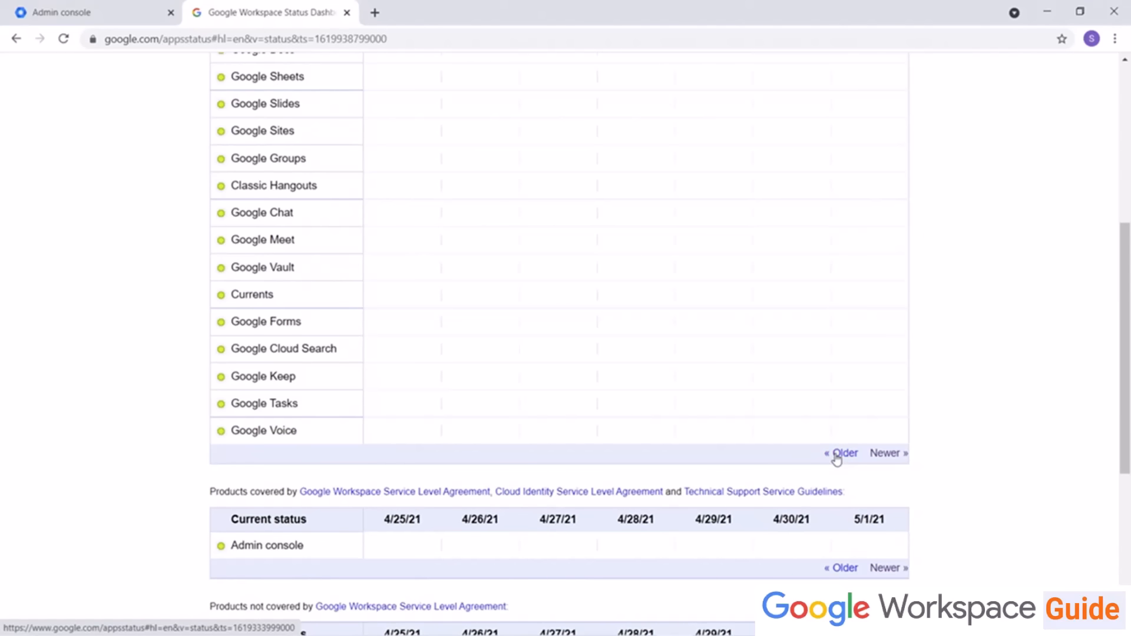
double_click(837, 457)
scroll(895, 455, "up", 6)
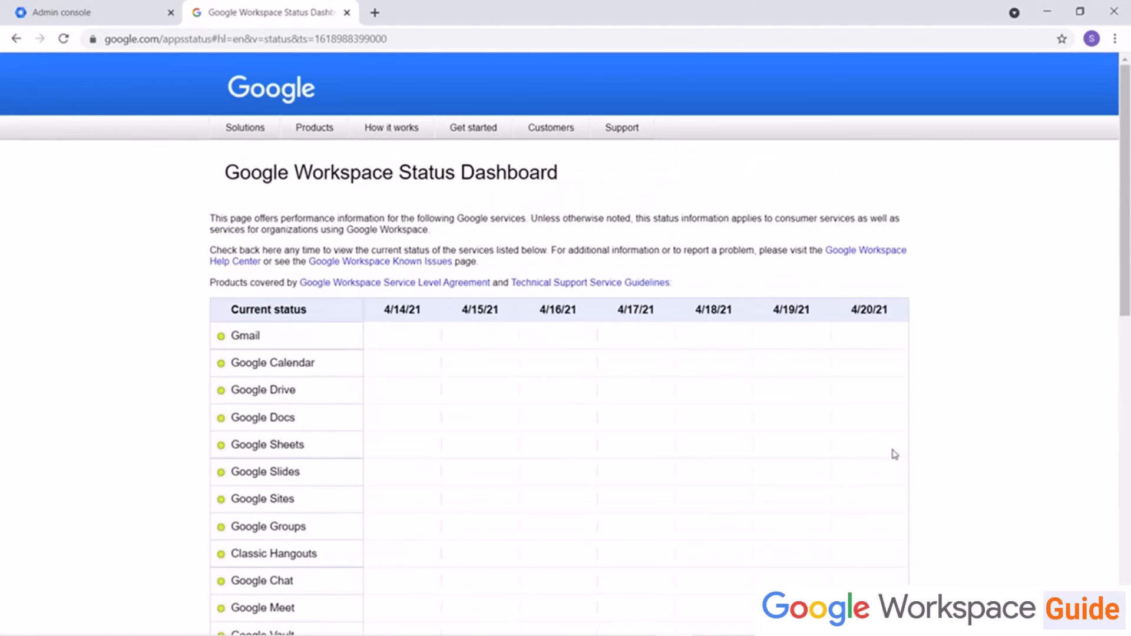
scroll(895, 454, "down", 1)
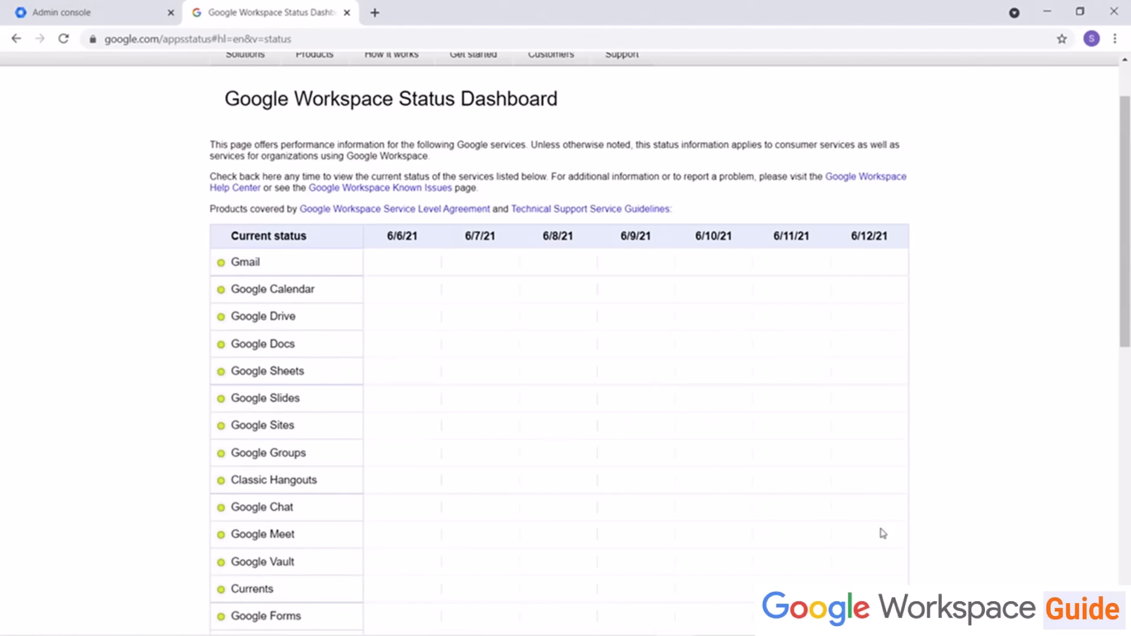
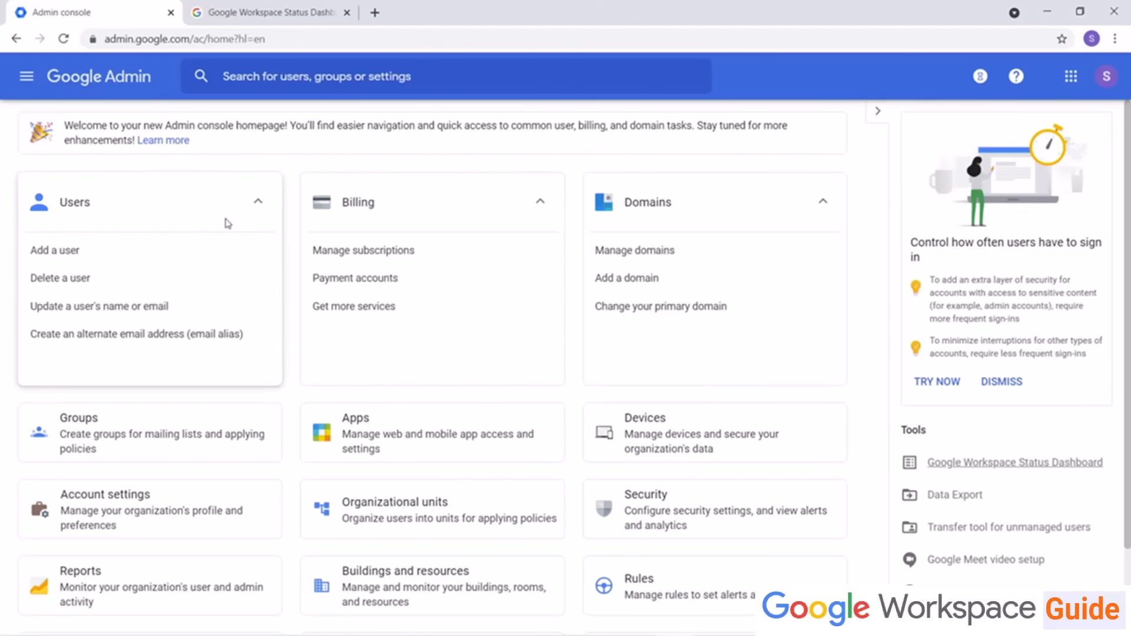
Step: Add a new user with first and last name, primary email, a secondary email, and an automatically generated password
left_click(74, 259)
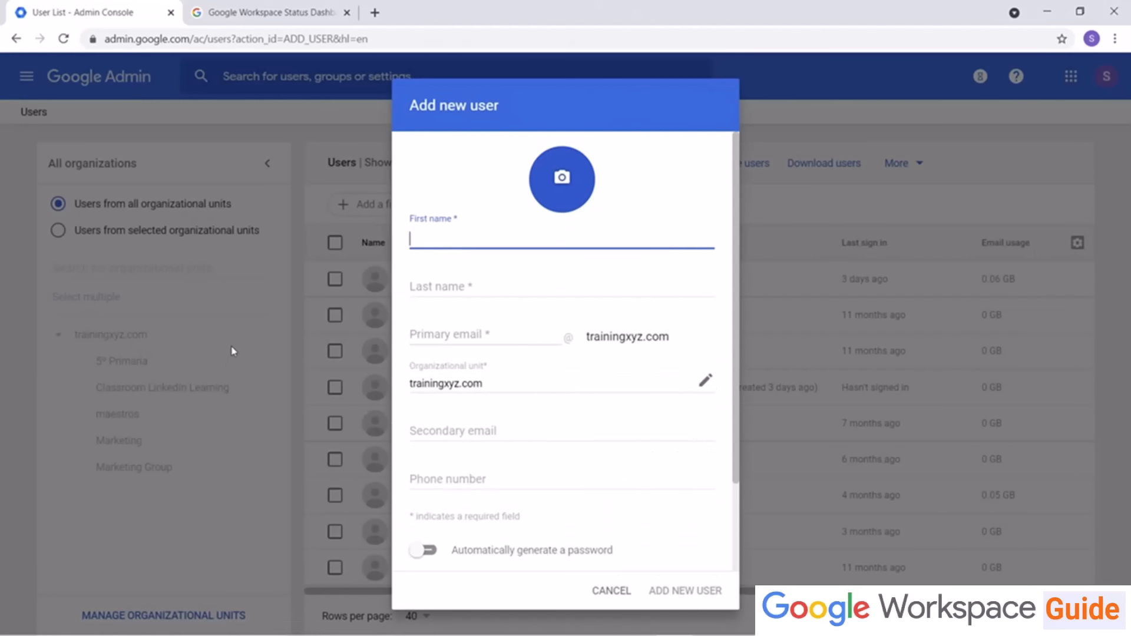
left_click(596, 591)
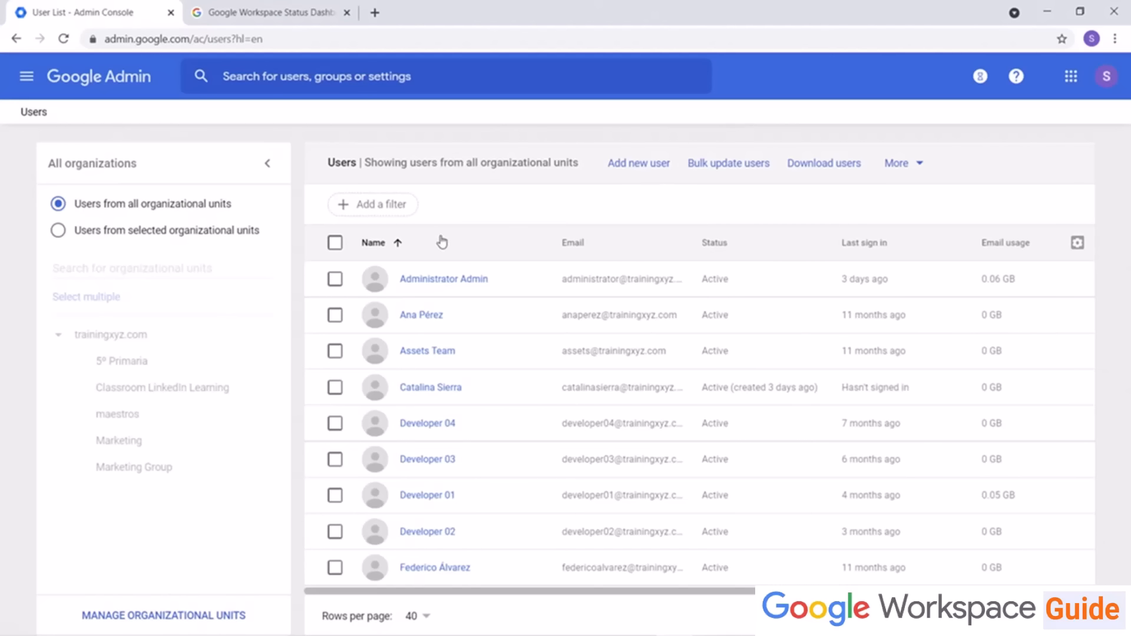
left_click(611, 167)
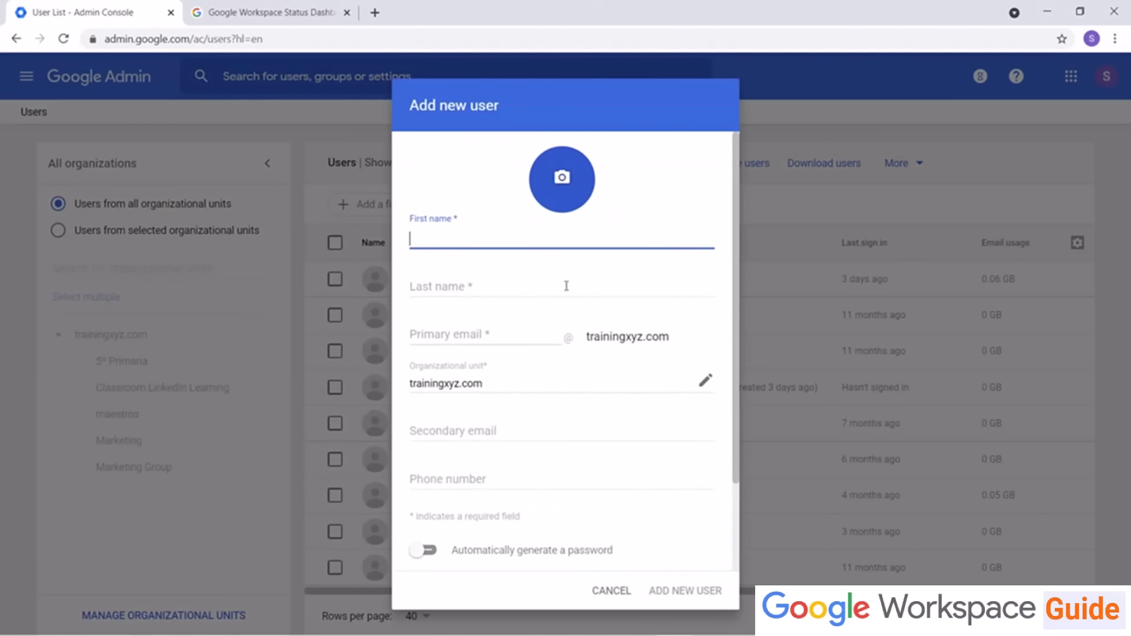
type("Joe Sampl")
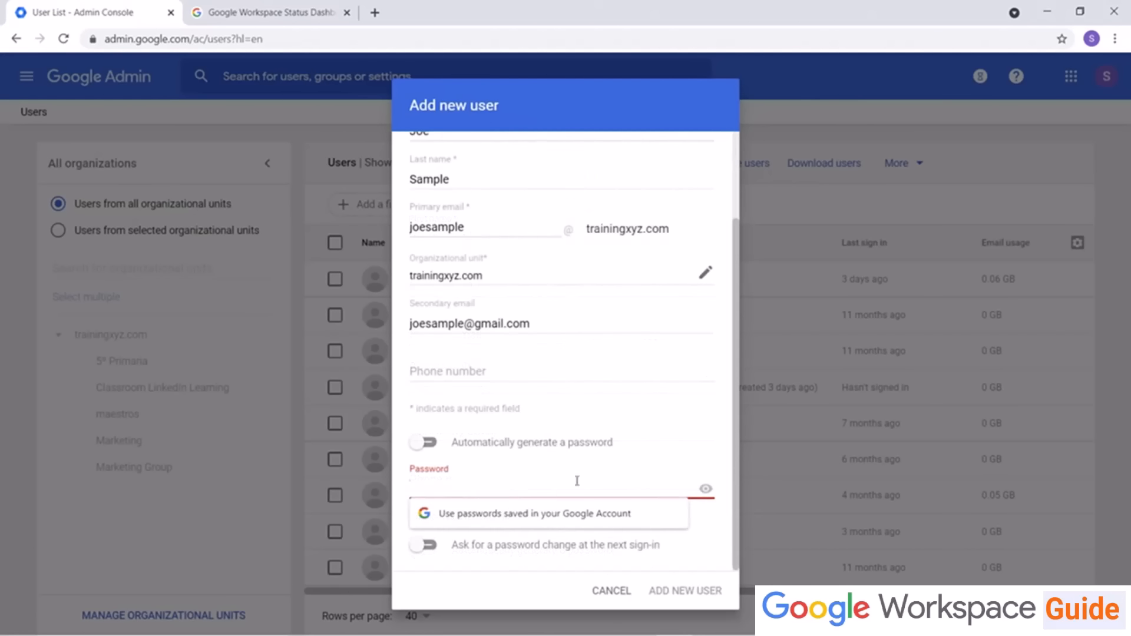
left_click(664, 463)
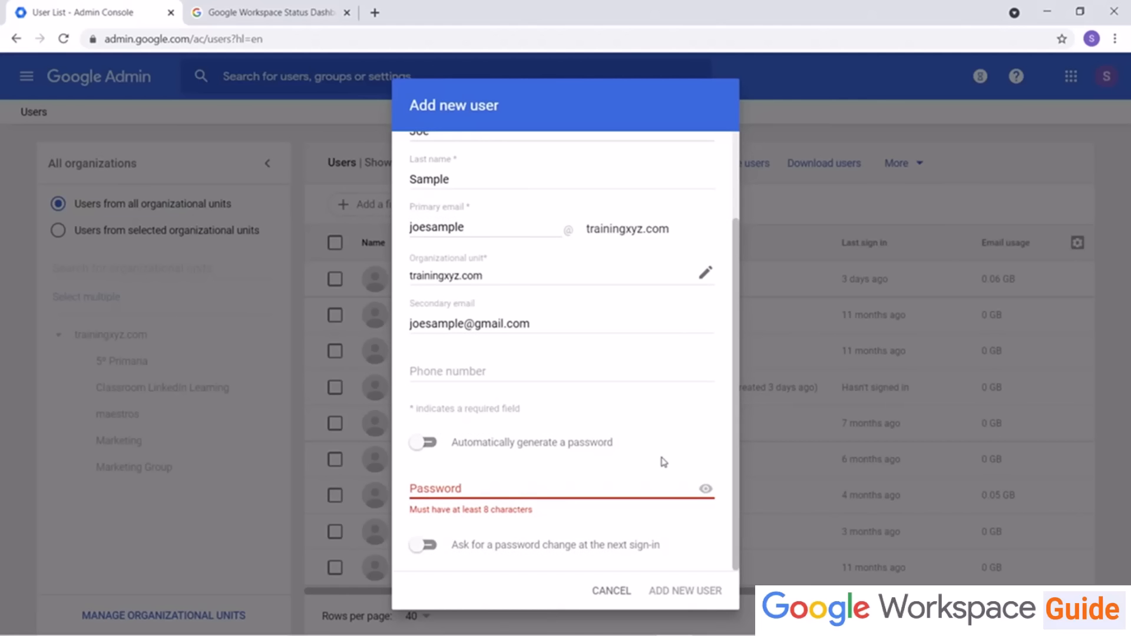
left_click(429, 442)
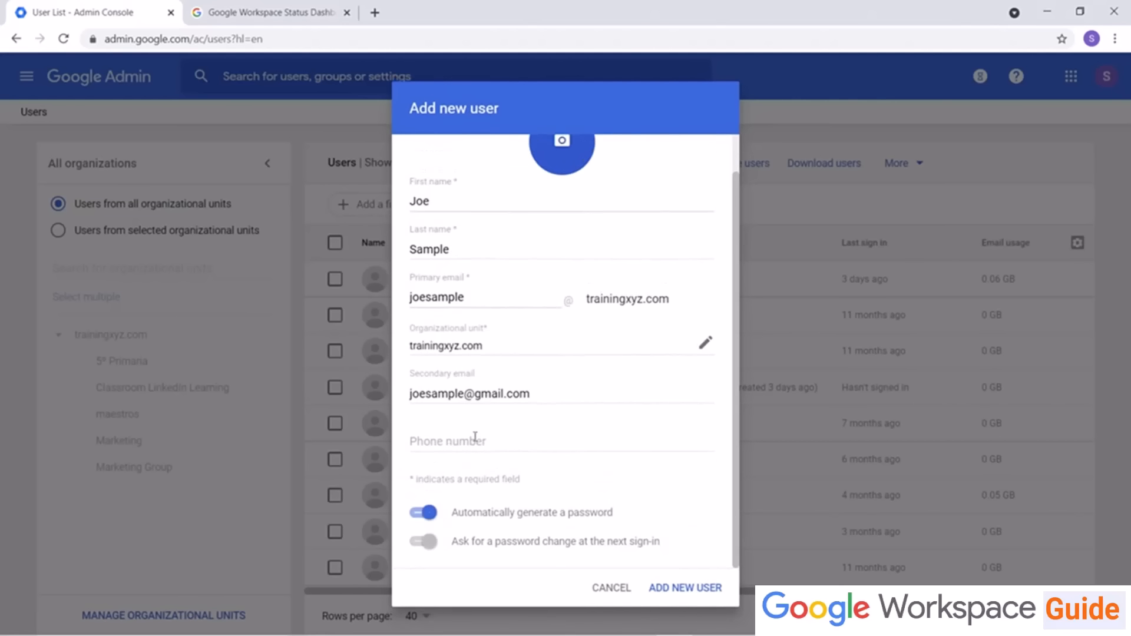
left_click(704, 594)
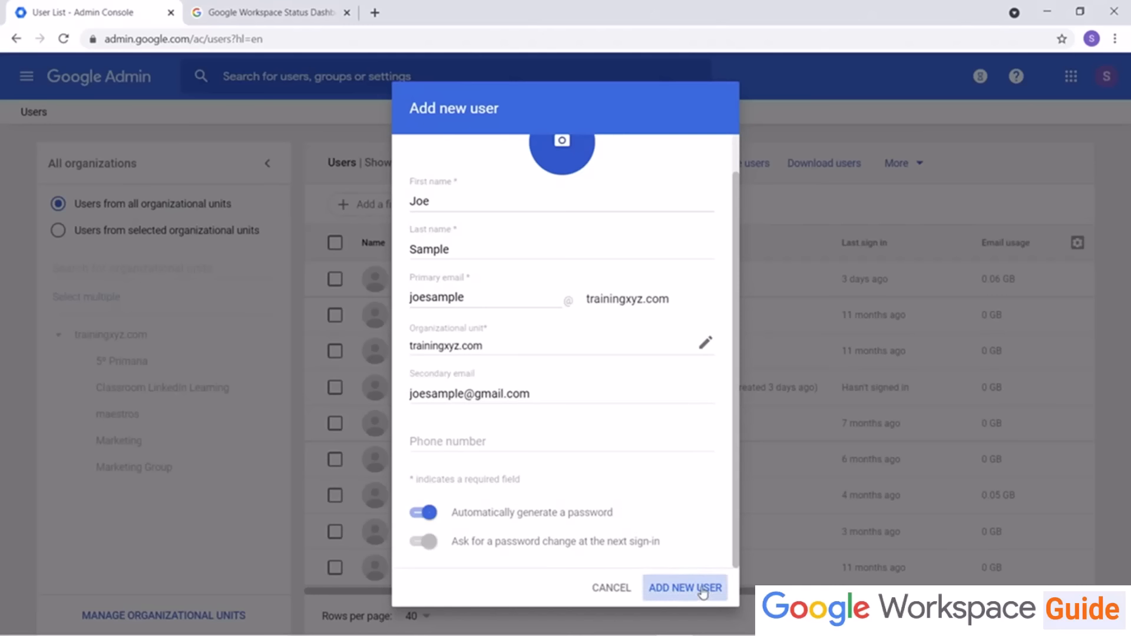
left_click(624, 598)
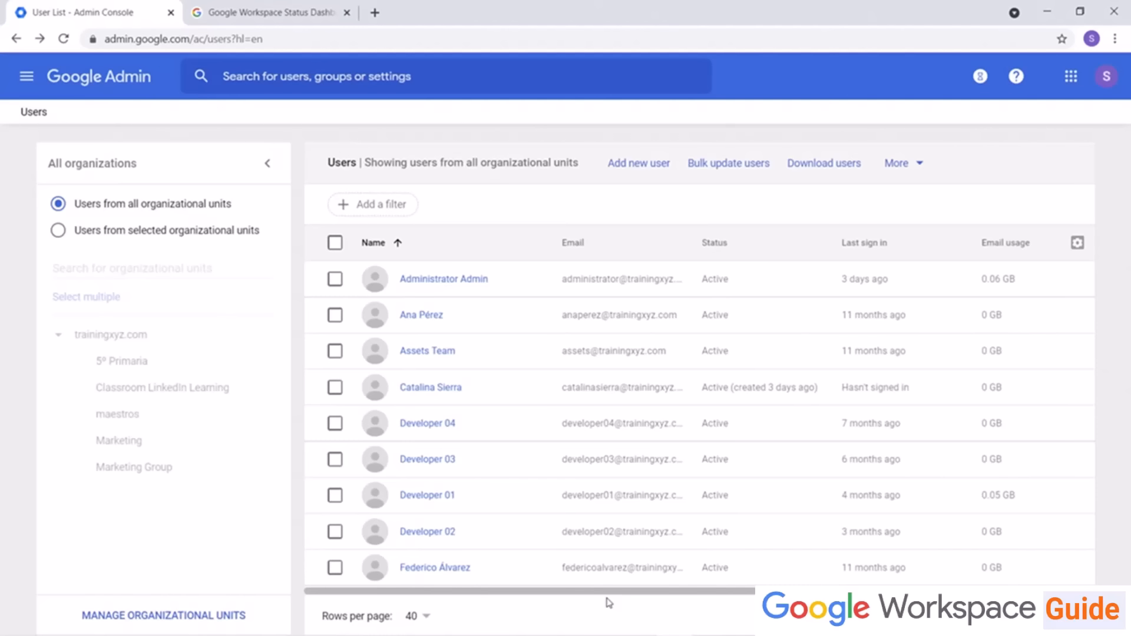
Step: Open the Bulk update users dialog to review the CSV download and upload options, then close it
left_click(731, 163)
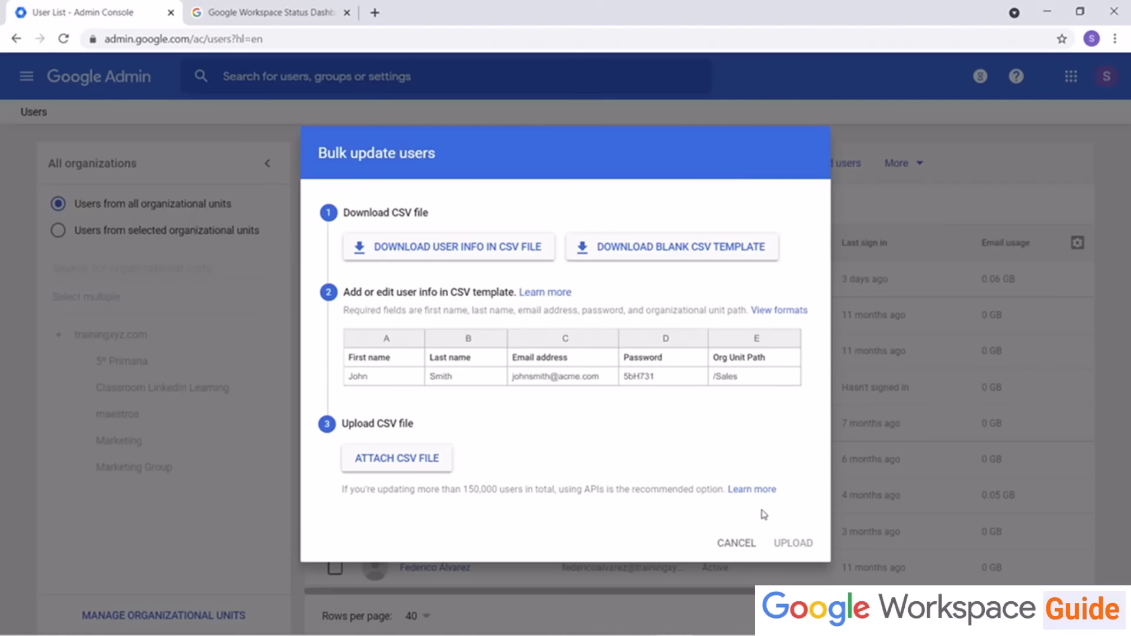
left_click(730, 544)
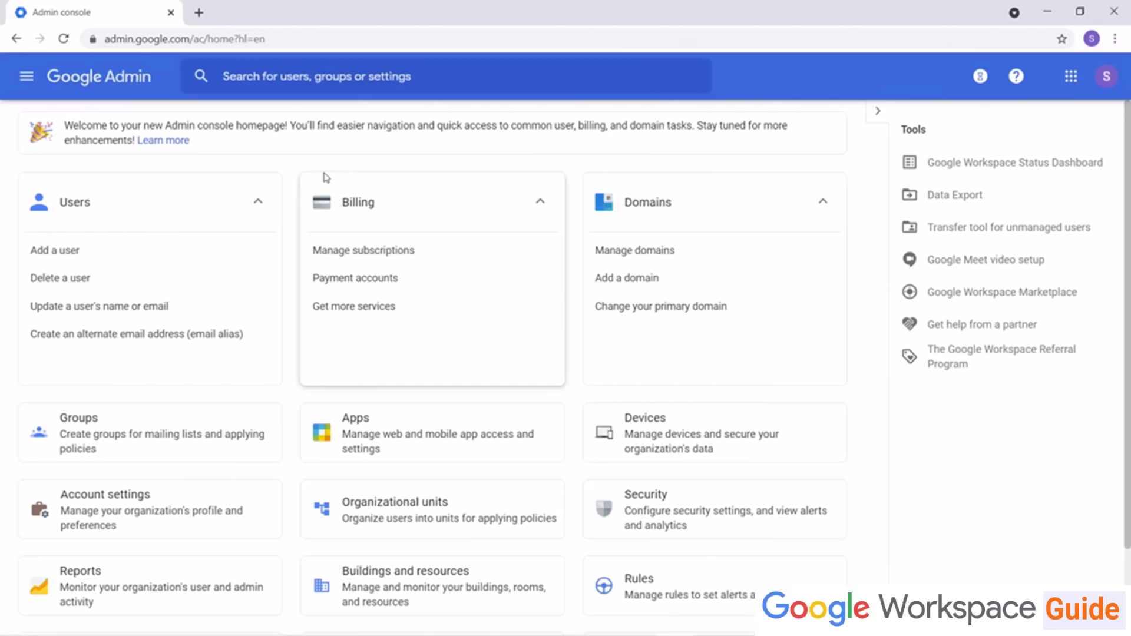
Step: Open Admin roles and review the privileges granted to the User Management Admin role
scroll(303, 354, "down", 2)
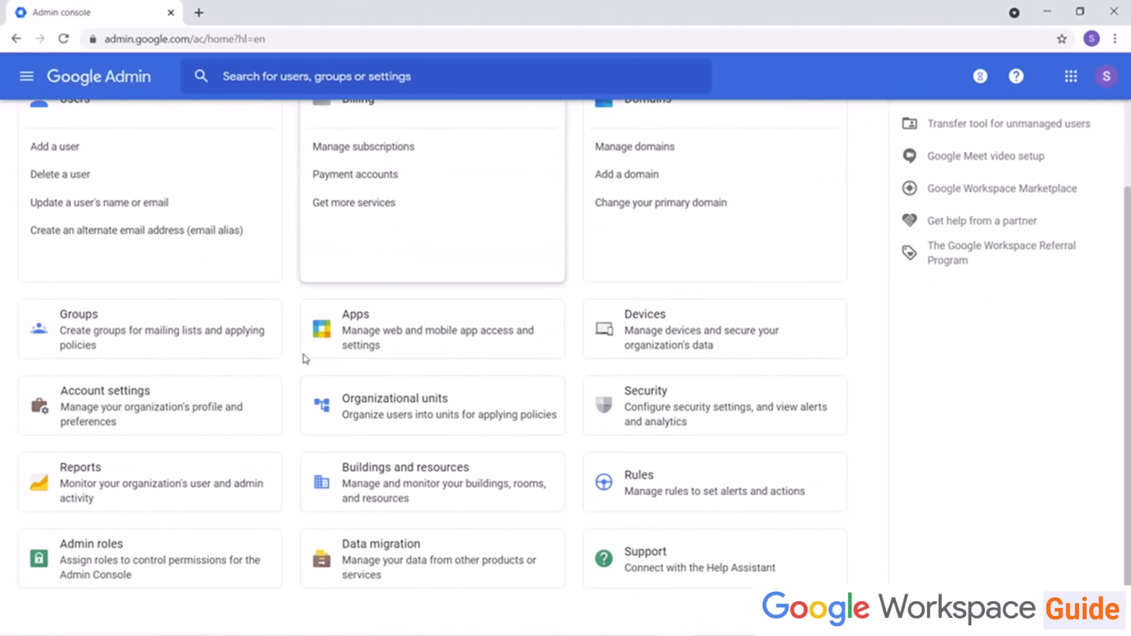
left_click(111, 569)
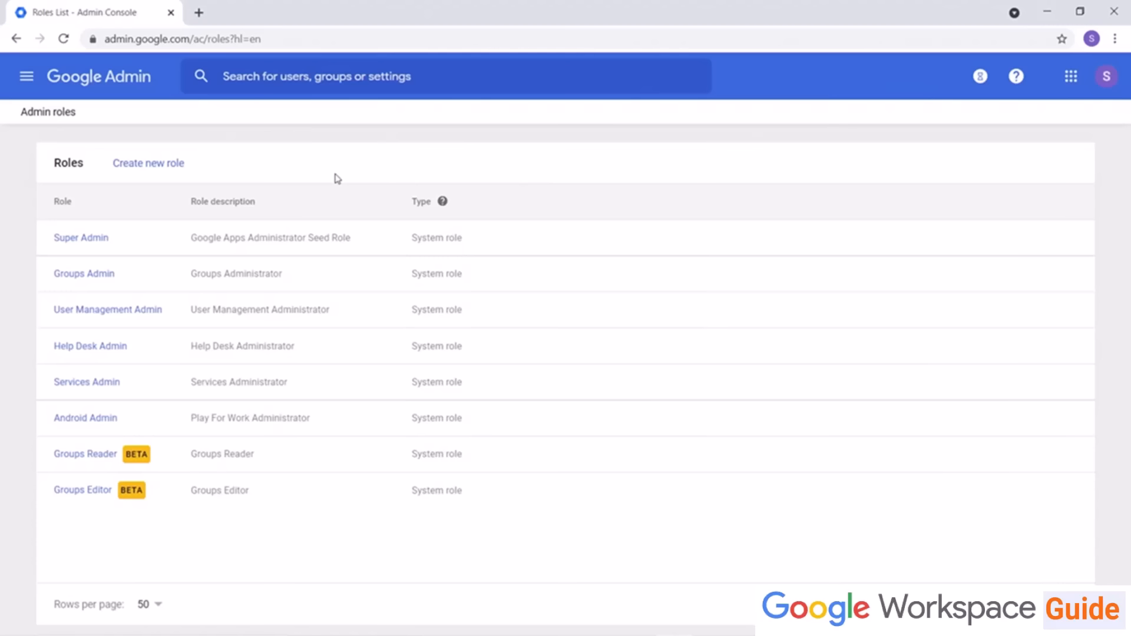
left_click(118, 309)
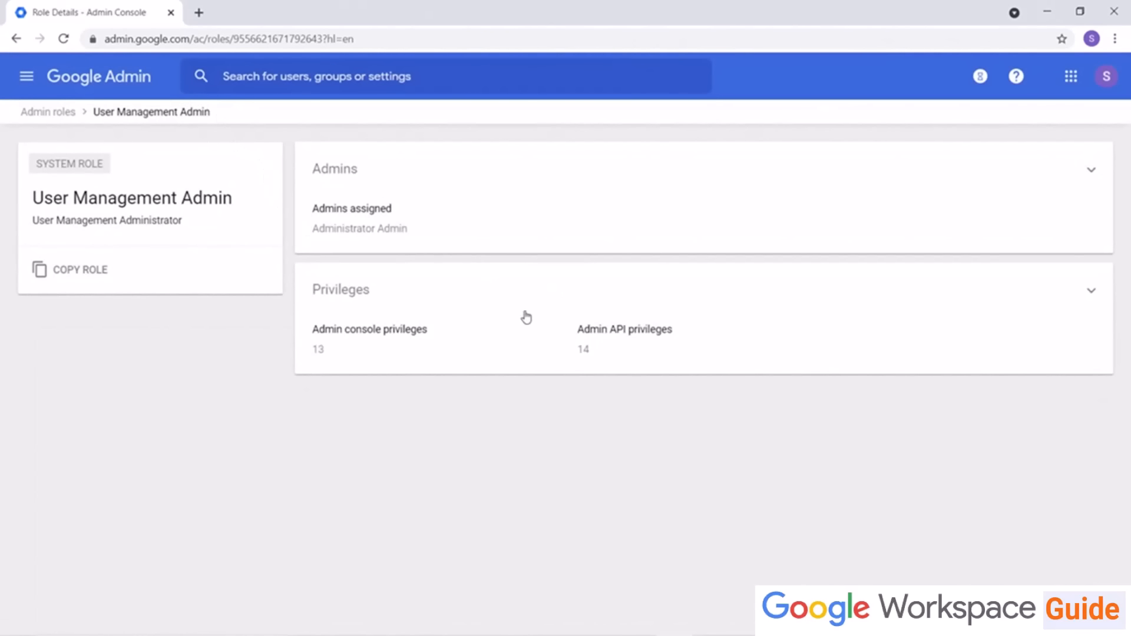
left_click(405, 333)
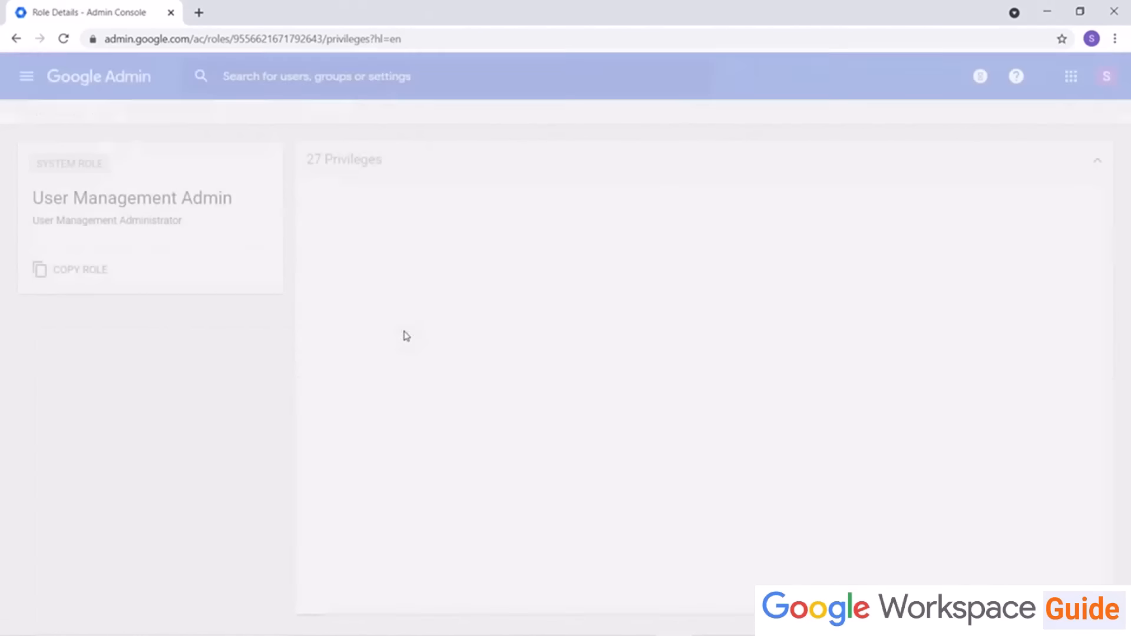
scroll(404, 336, "down", 6)
scroll(405, 337, "down", 8)
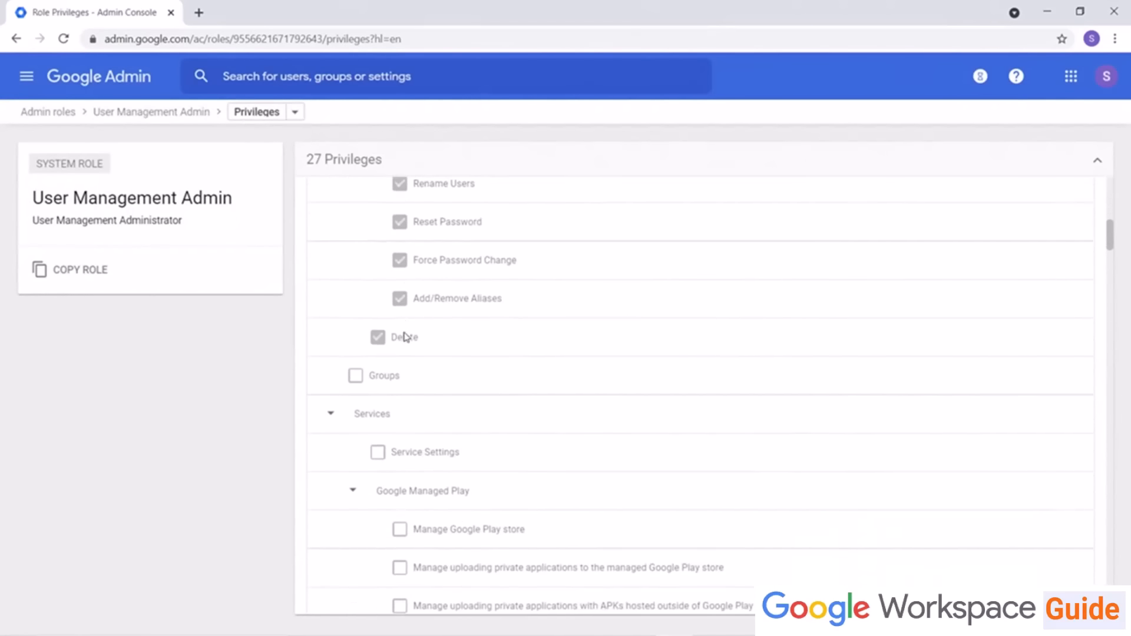
scroll(407, 338, "up", 3)
scroll(406, 338, "up", 10)
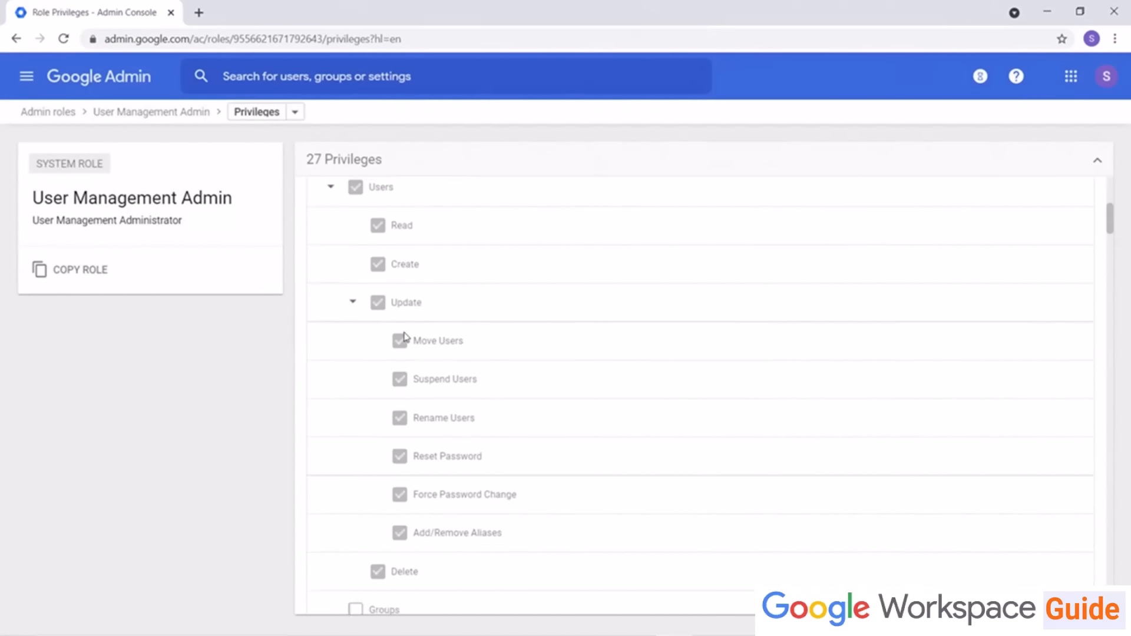
Step: Return to the roles list and review the privileges of the Groups Admin role
left_click(67, 112)
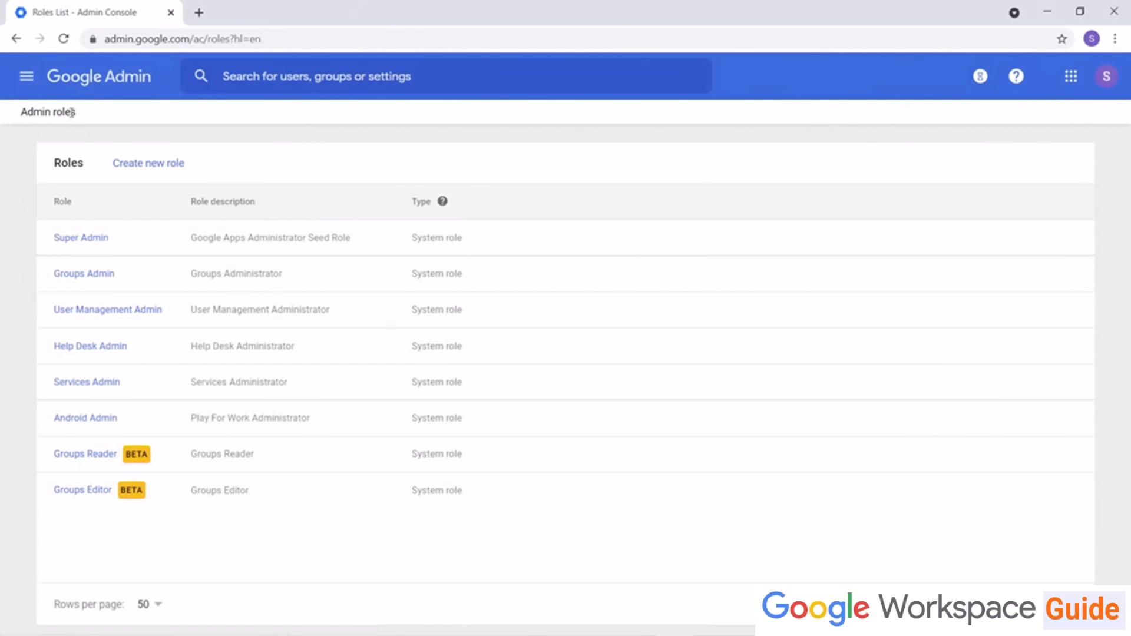
left_click(84, 279)
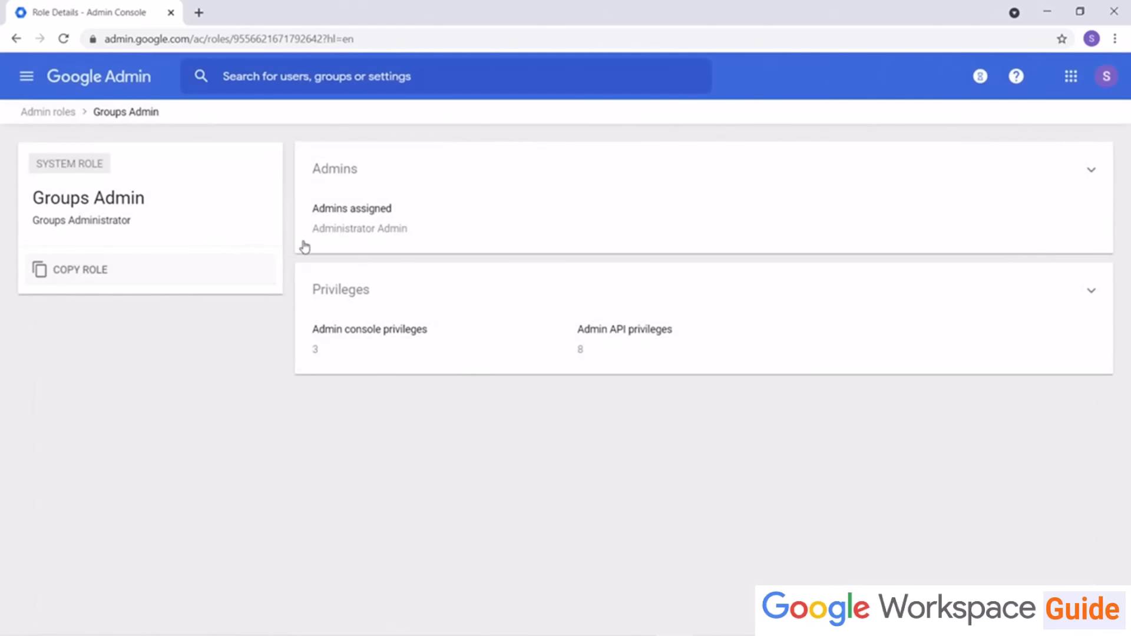
left_click(361, 330)
scroll(351, 350, "down", 4)
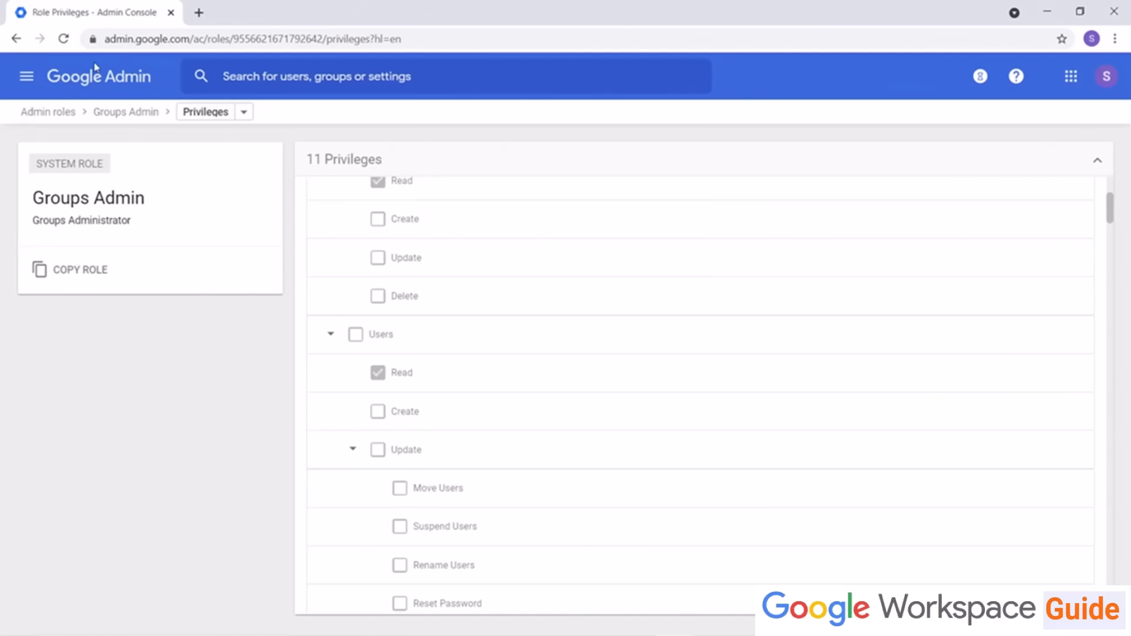
Step: Assign the Groups Admin role to an existing user found by searching "jess"
left_click(59, 113)
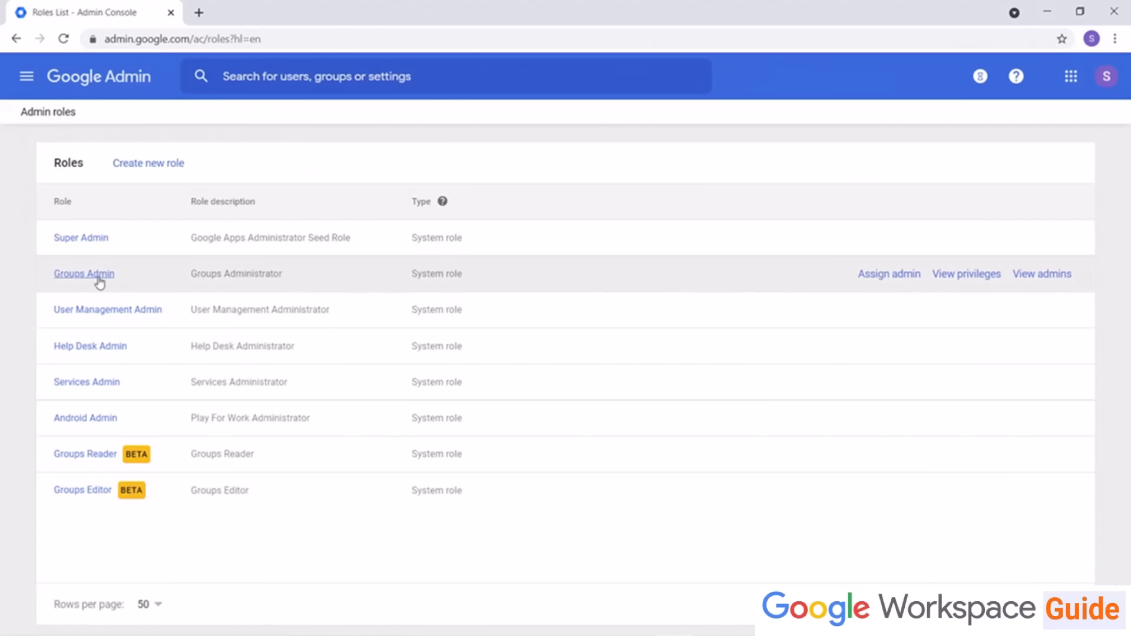
left_click(872, 275)
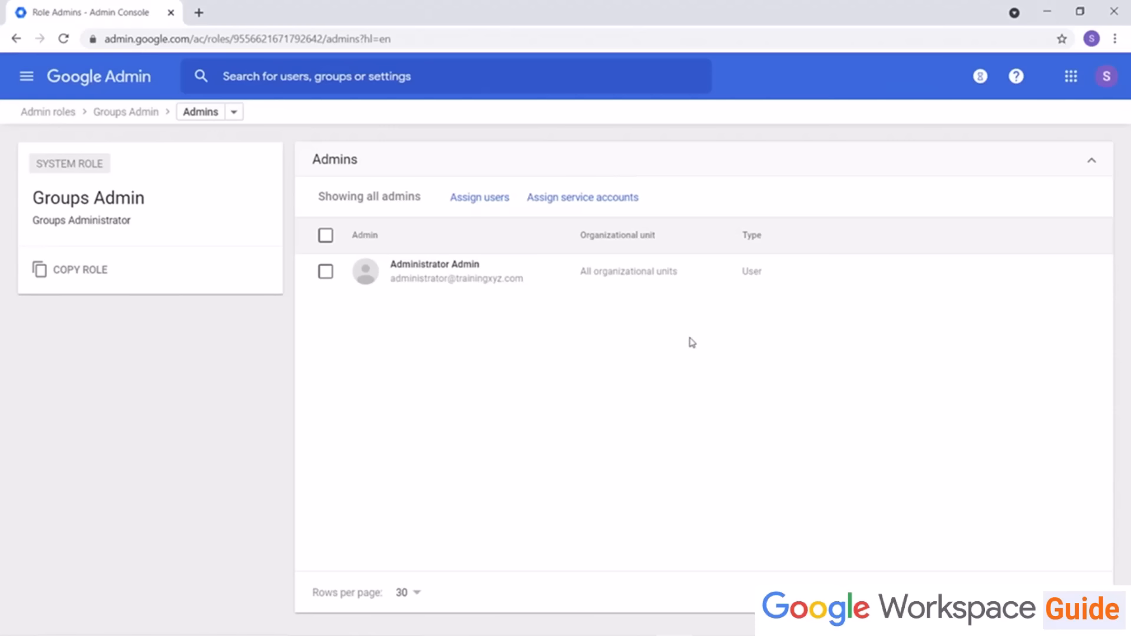
left_click(498, 199)
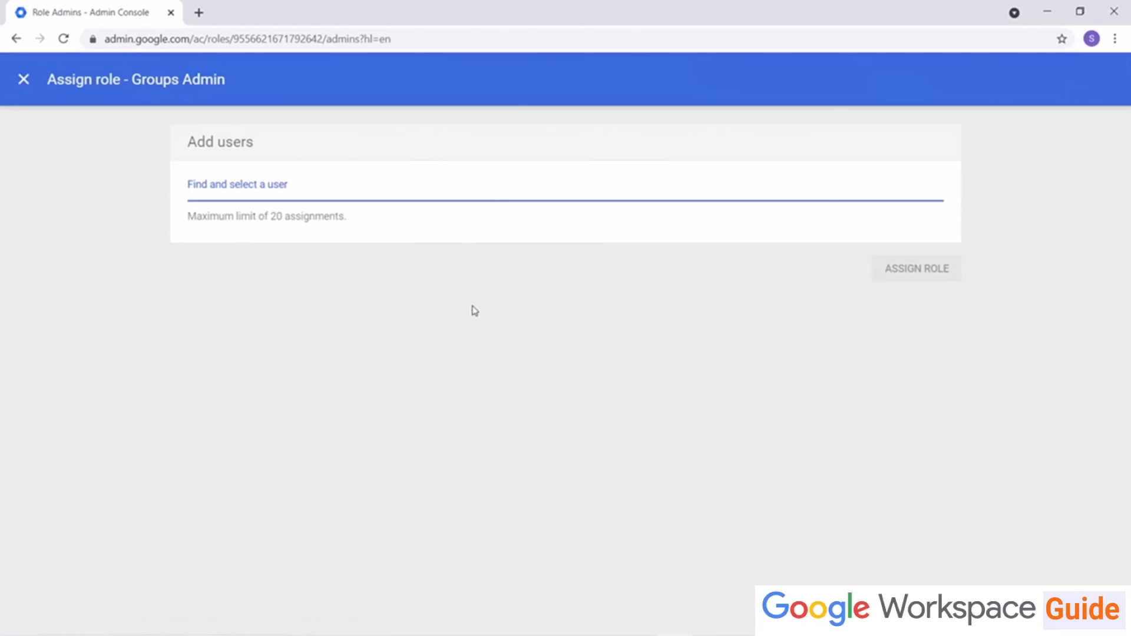
type("jess")
left_click(369, 215)
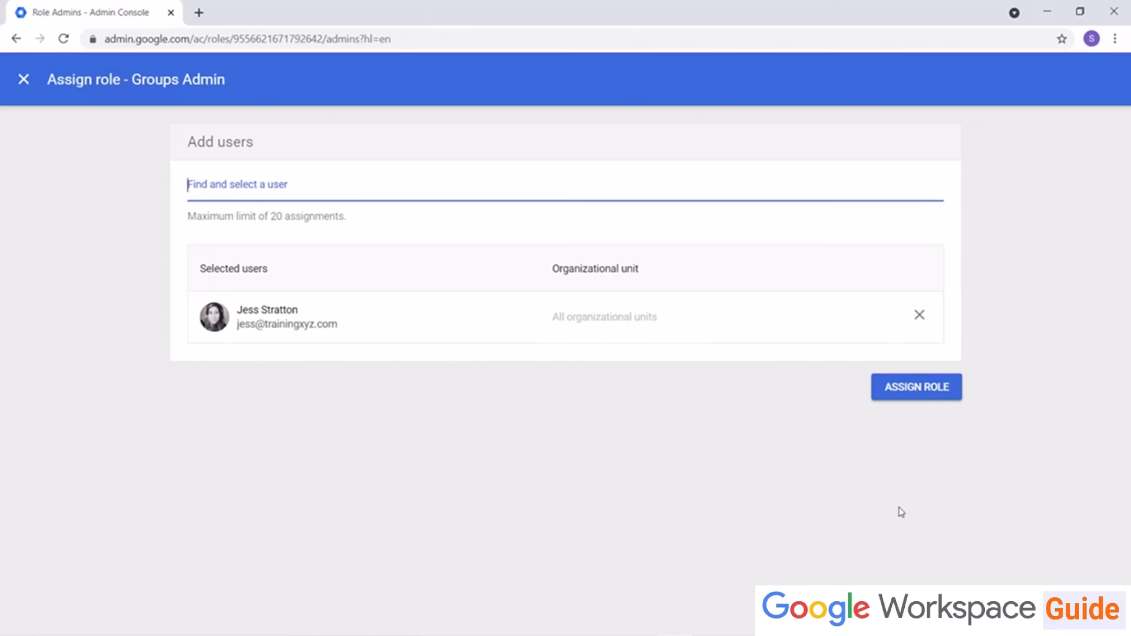
left_click(932, 389)
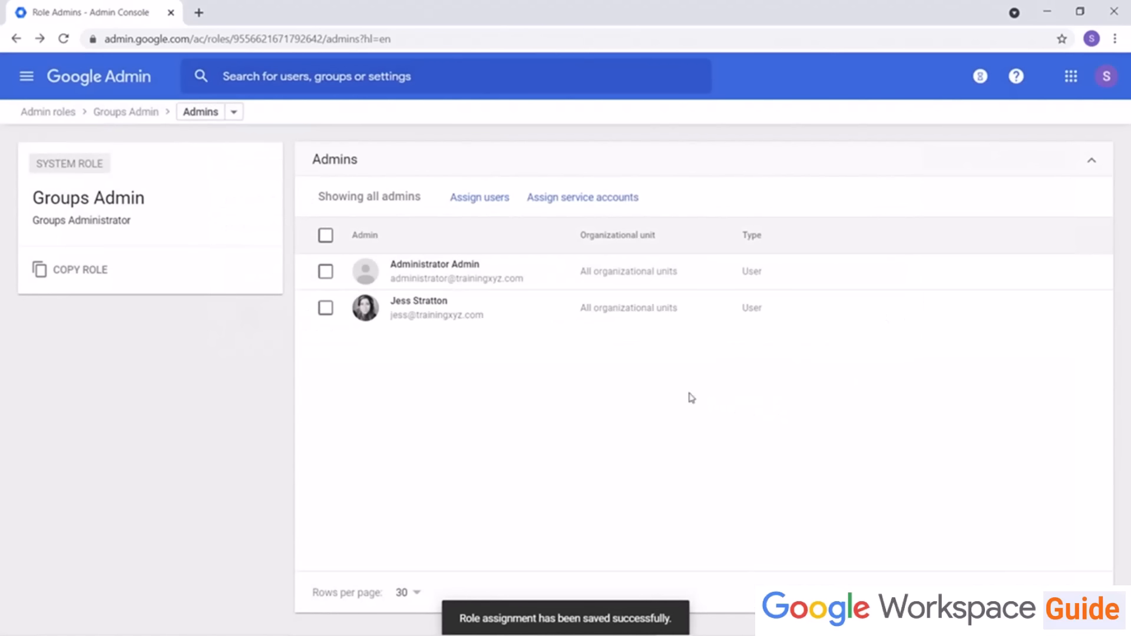
Step: Start a new custom role named OrgUnit Creator with description "Admin who can create, but not delete, Org Units."
left_click(51, 113)
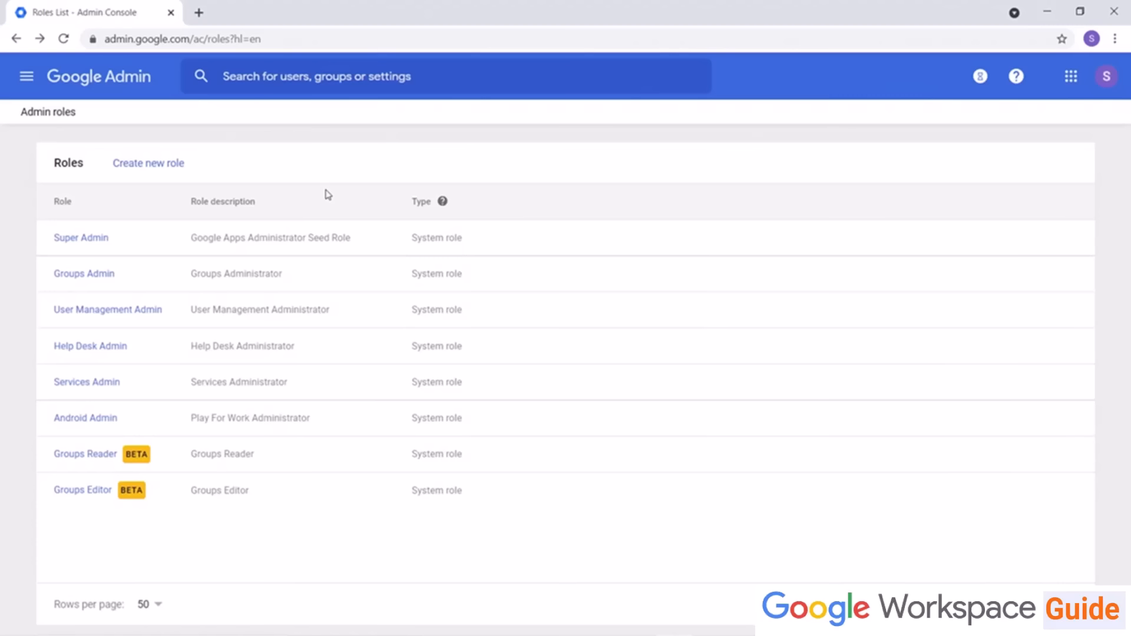
left_click(157, 167)
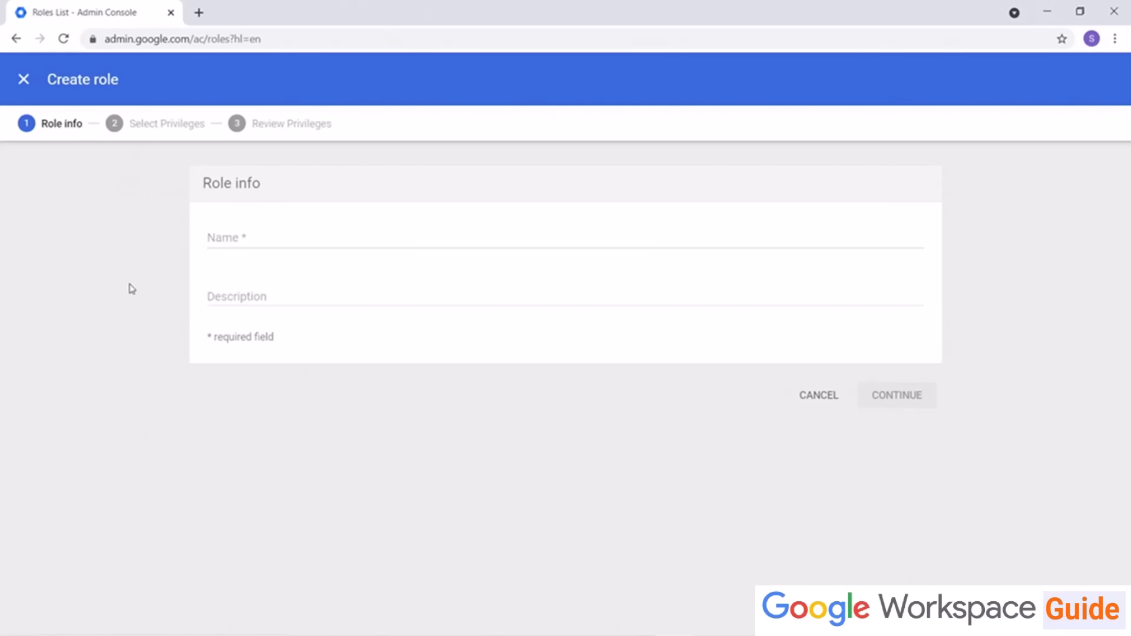
left_click(247, 237)
type("or")
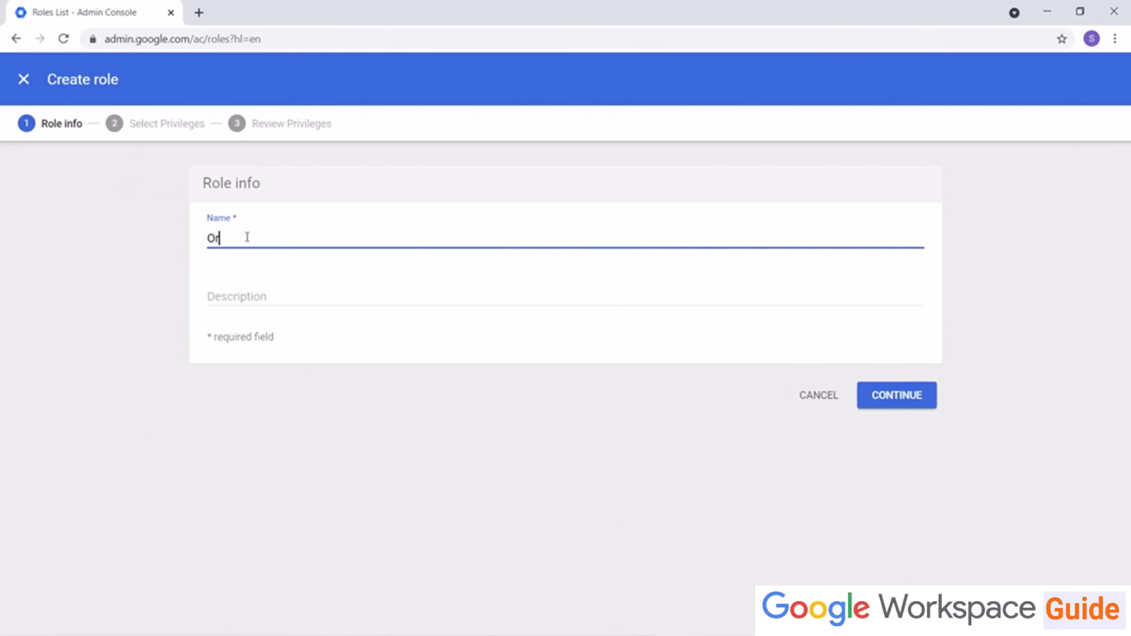
type("gUnit Creator")
key("Tab")
type("Admin who can create, but not delete, Org Units.")
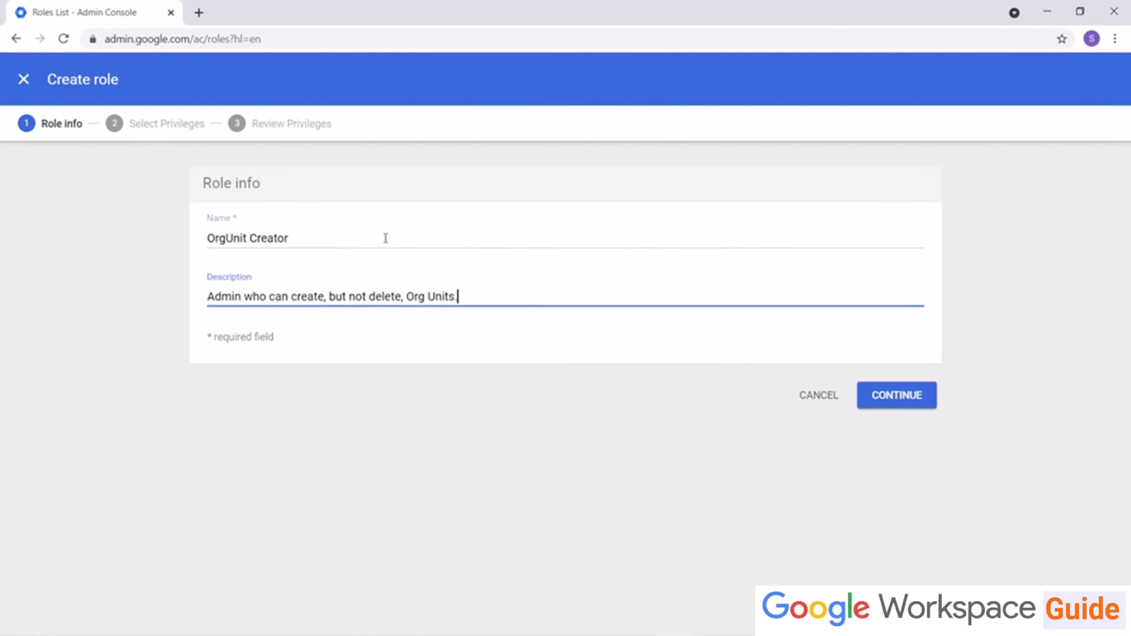
left_click(897, 402)
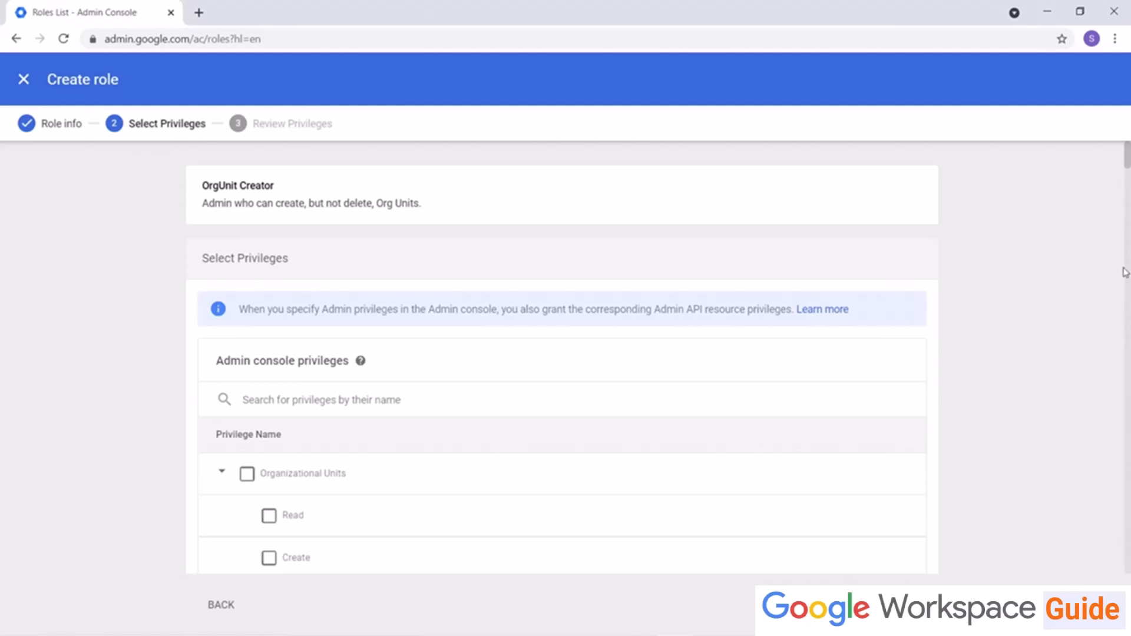
Step: Grant the role the Organizational Units Read, Create and Update privileges, then create the role
scroll(648, 452, "down", 3)
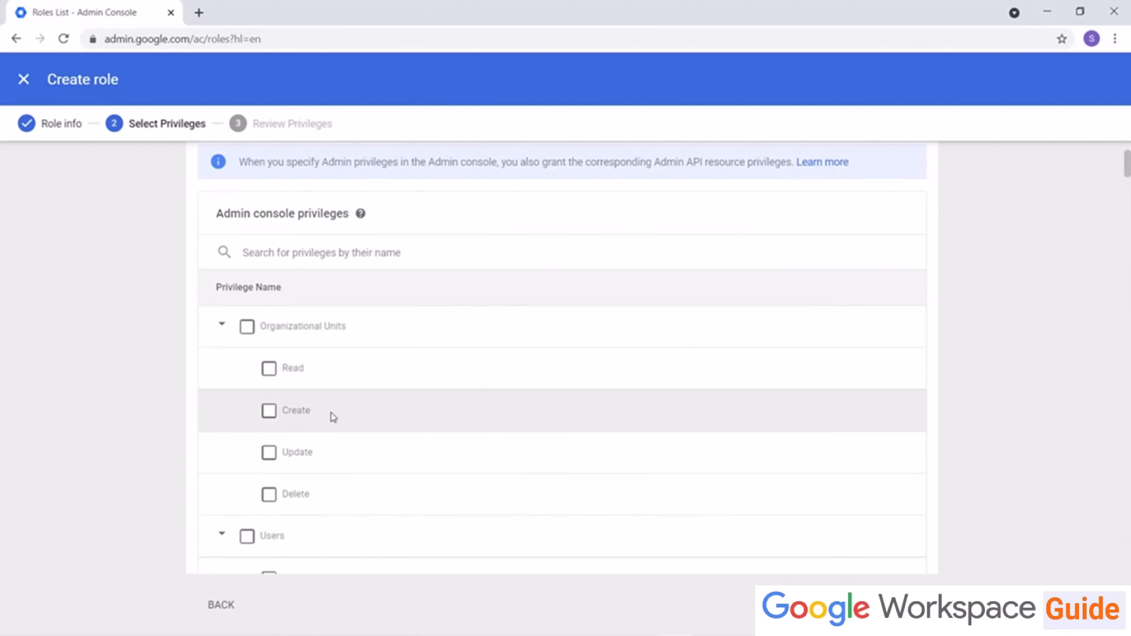
left_click(270, 370)
left_click(270, 413)
left_click(270, 455)
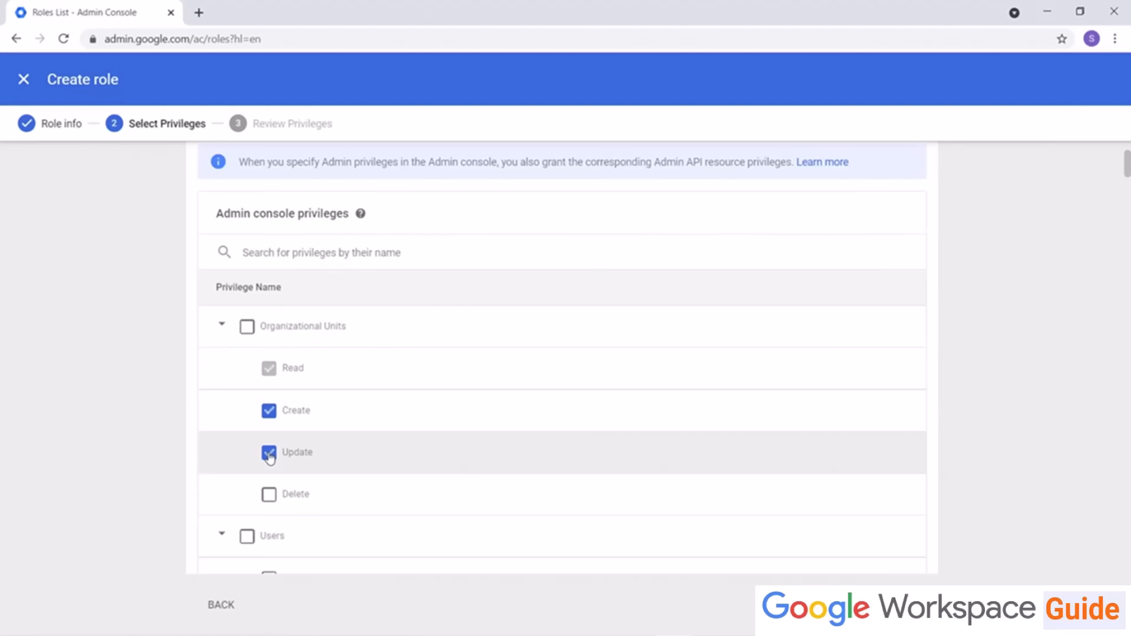
left_click(902, 605)
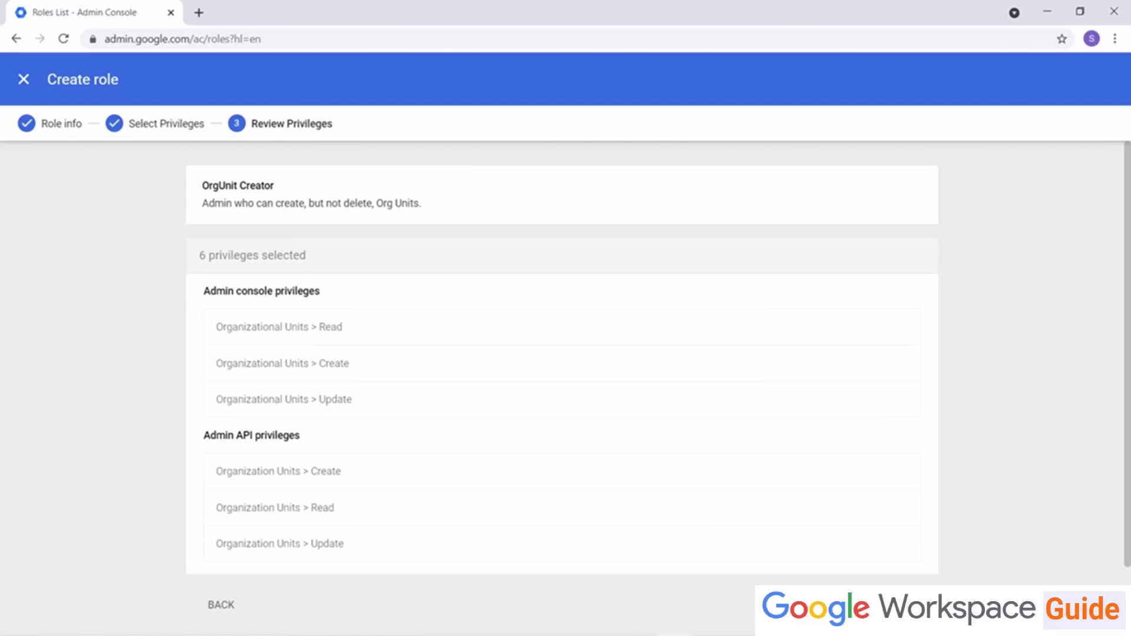
left_click(899, 605)
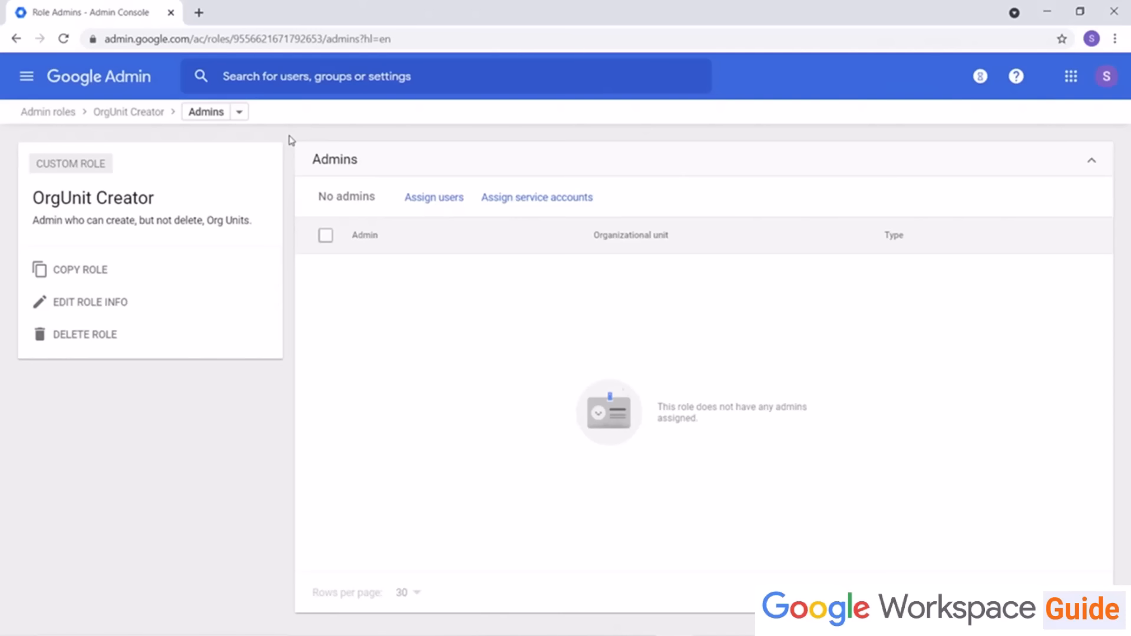
Step: Return to the roles list and open the admins assigned to the User Management Admin role
left_click(51, 116)
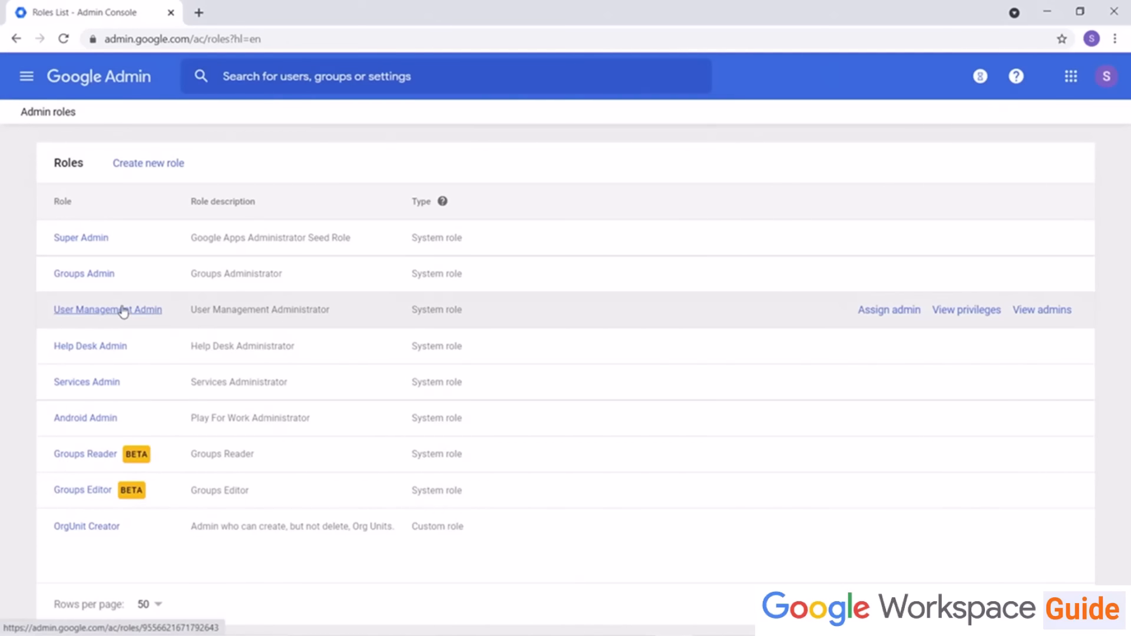
left_click(122, 311)
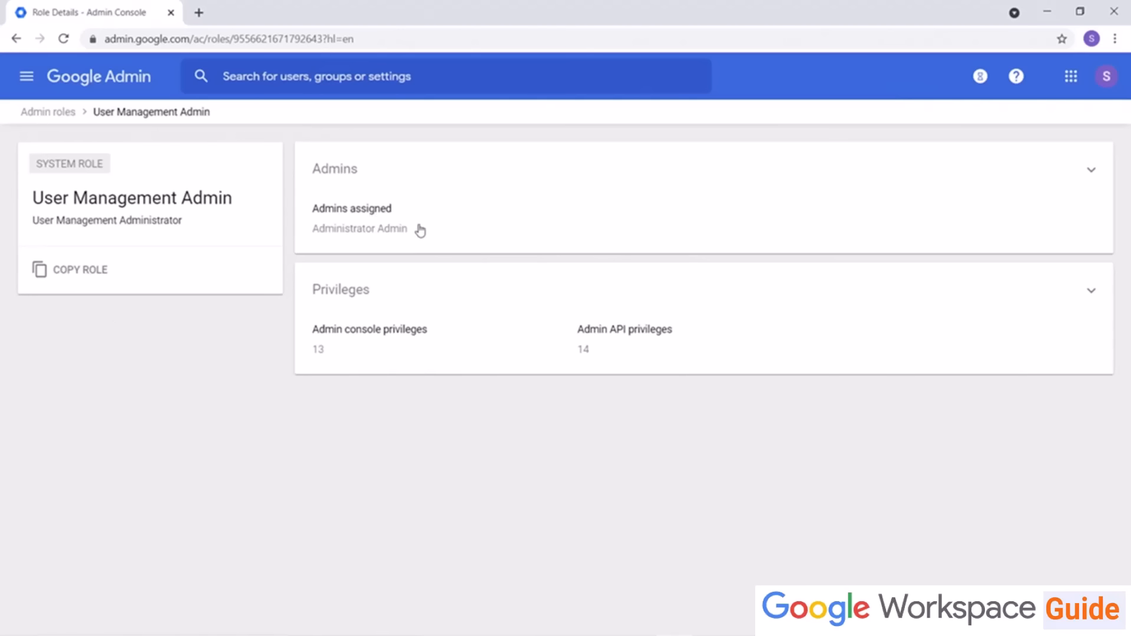
left_click(1090, 173)
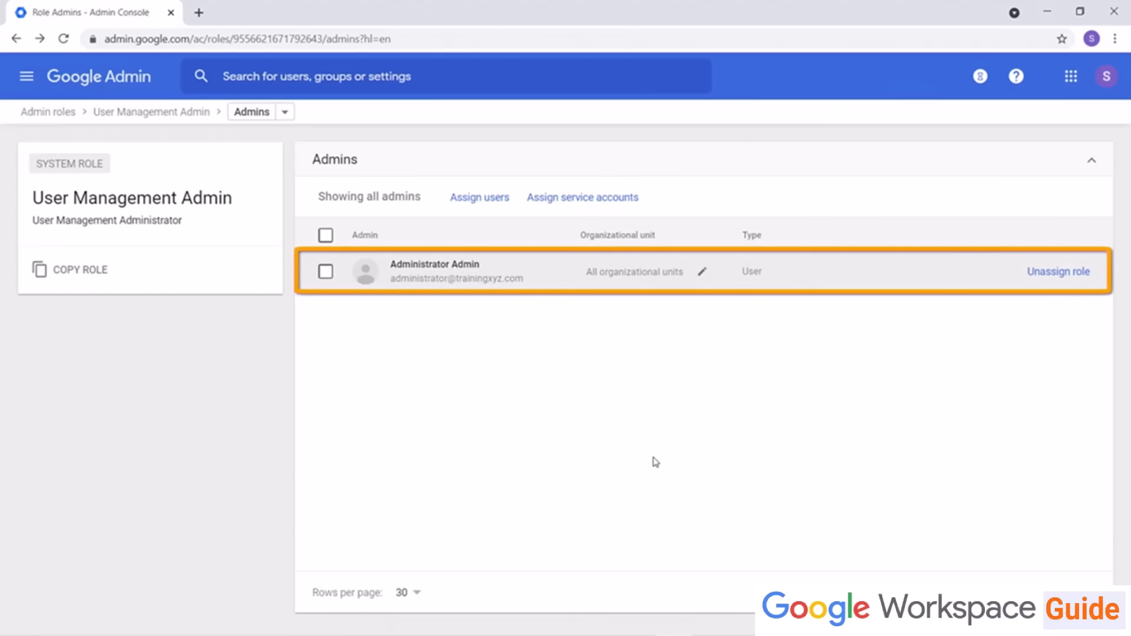
Step: Restrict the administrator's User Management Admin role to the Marketing Group organizational unit
left_click(702, 271)
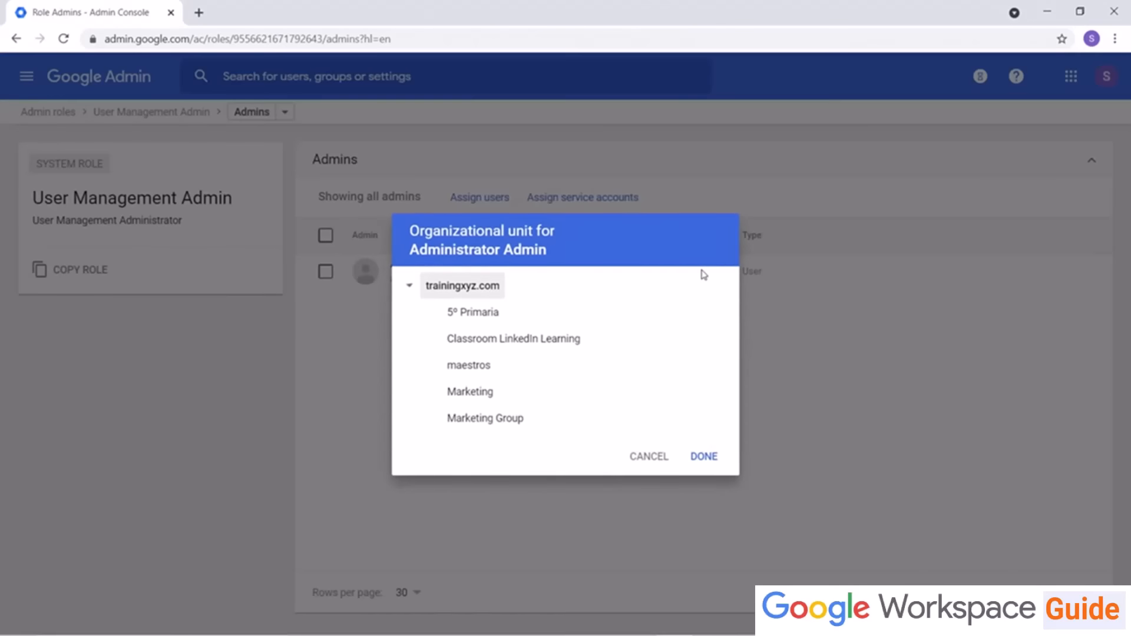
left_click(474, 420)
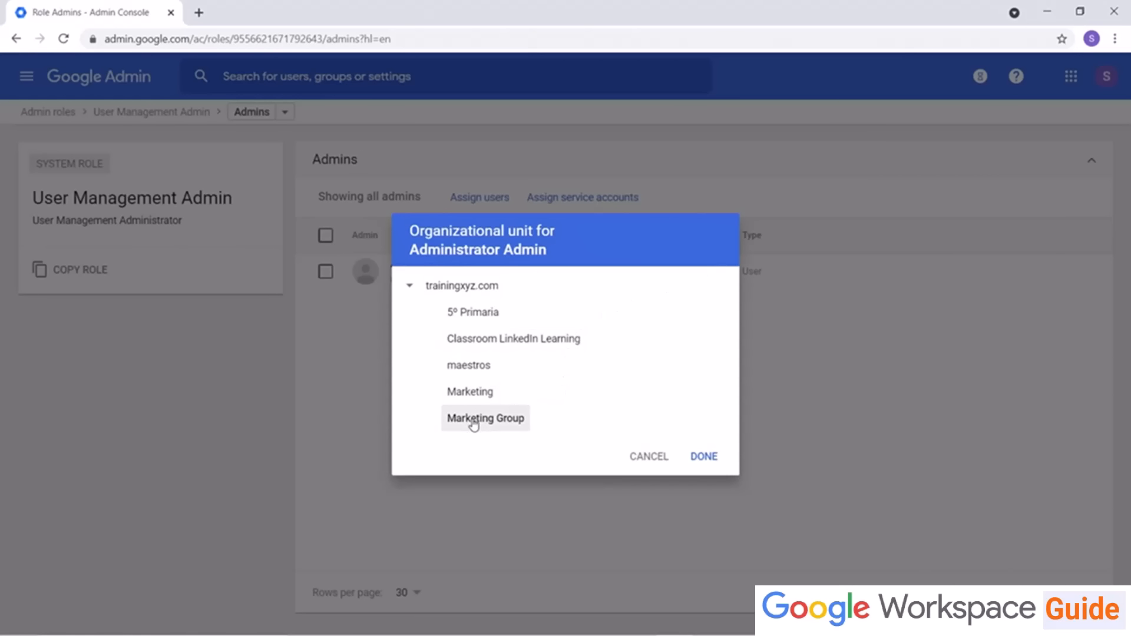
left_click(700, 461)
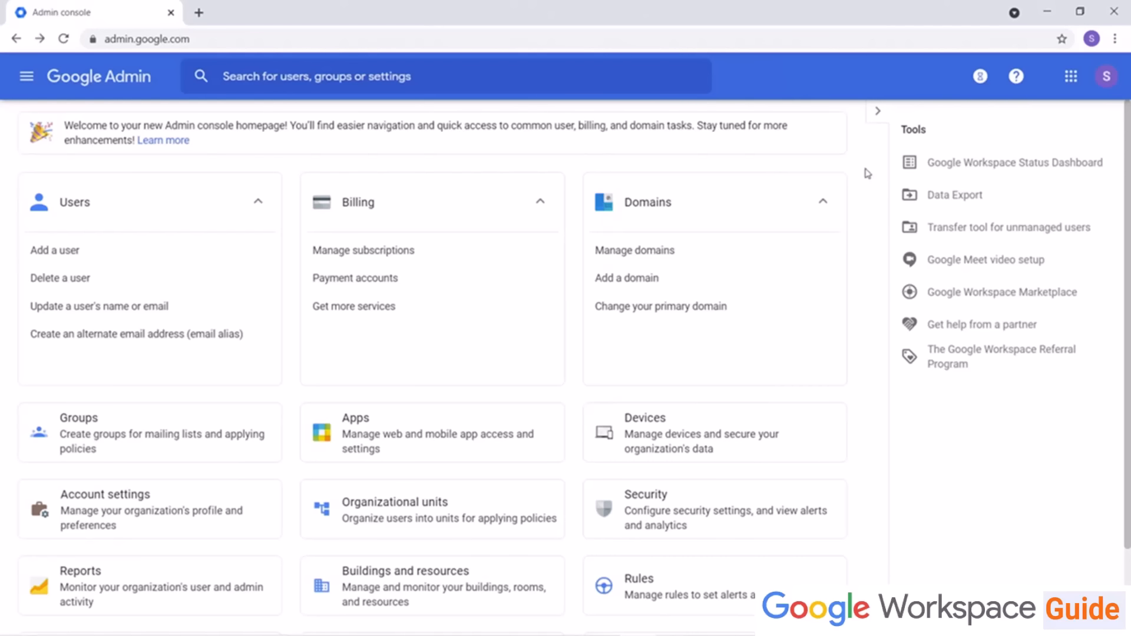
Step: Create an organizational unit named Marketing Group with description "Blogger and YouTube access for marketing purposes."
left_click(462, 505)
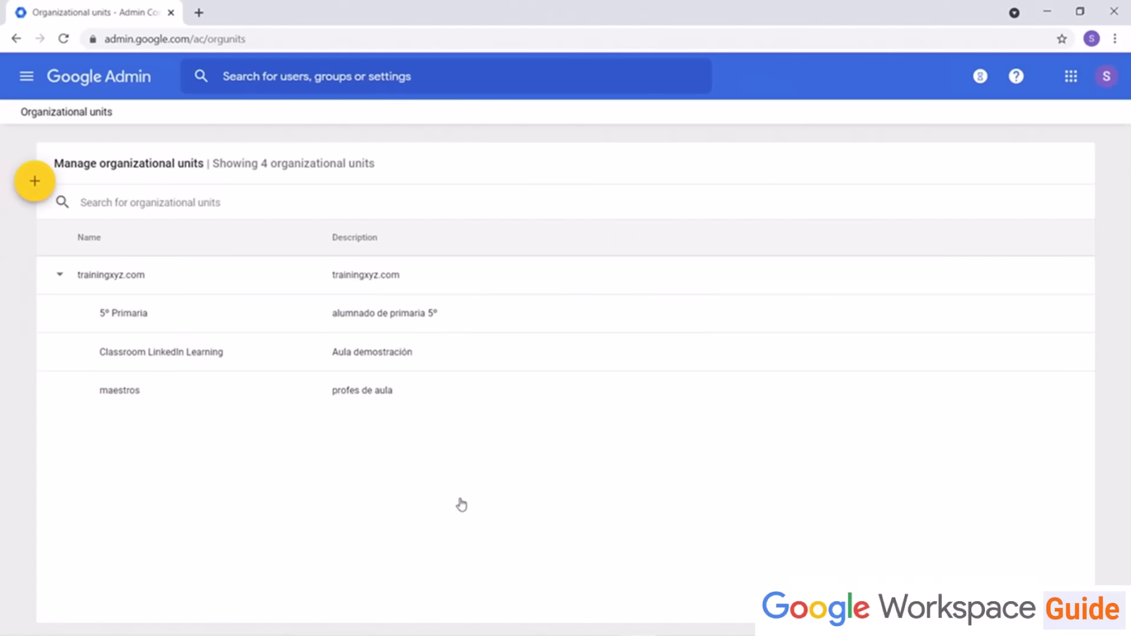
left_click(34, 189)
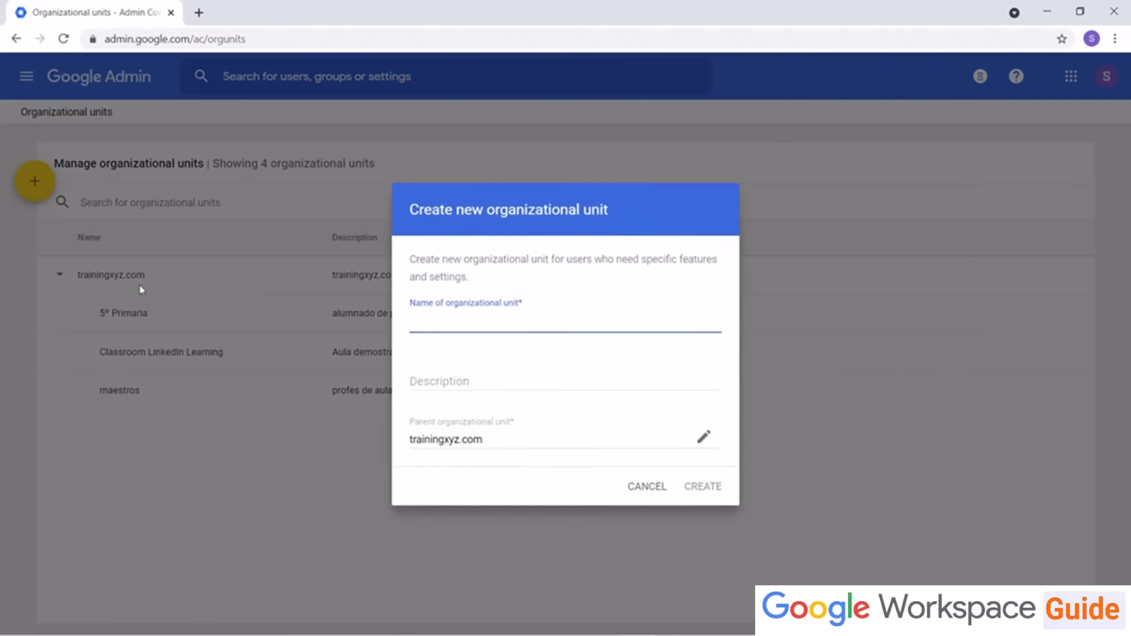
type("Marketing Group")
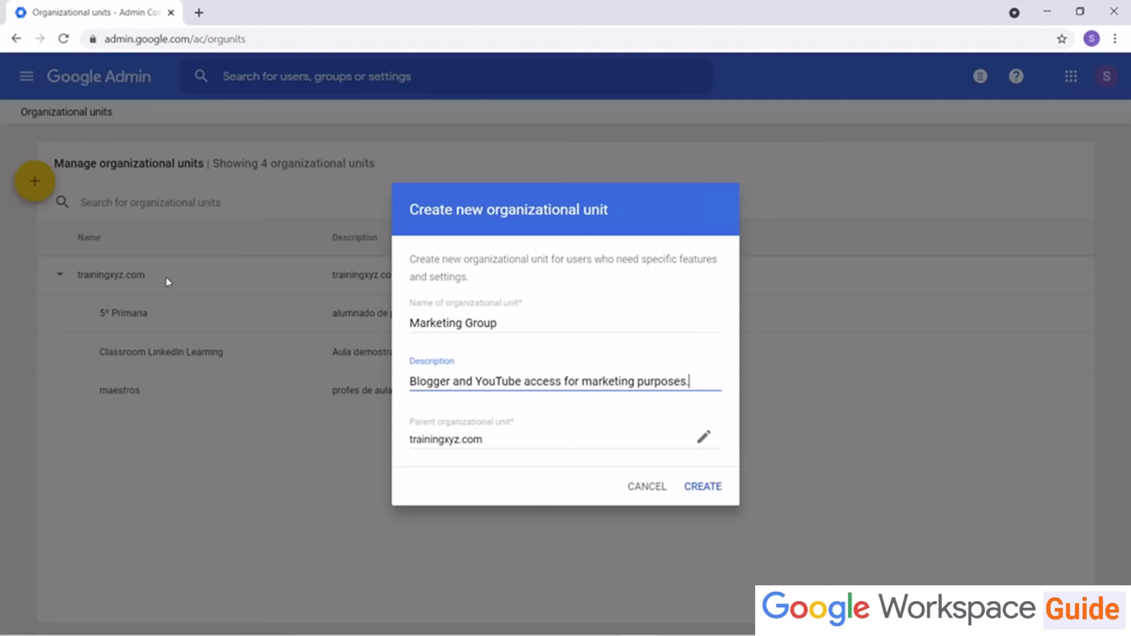
left_click(713, 487)
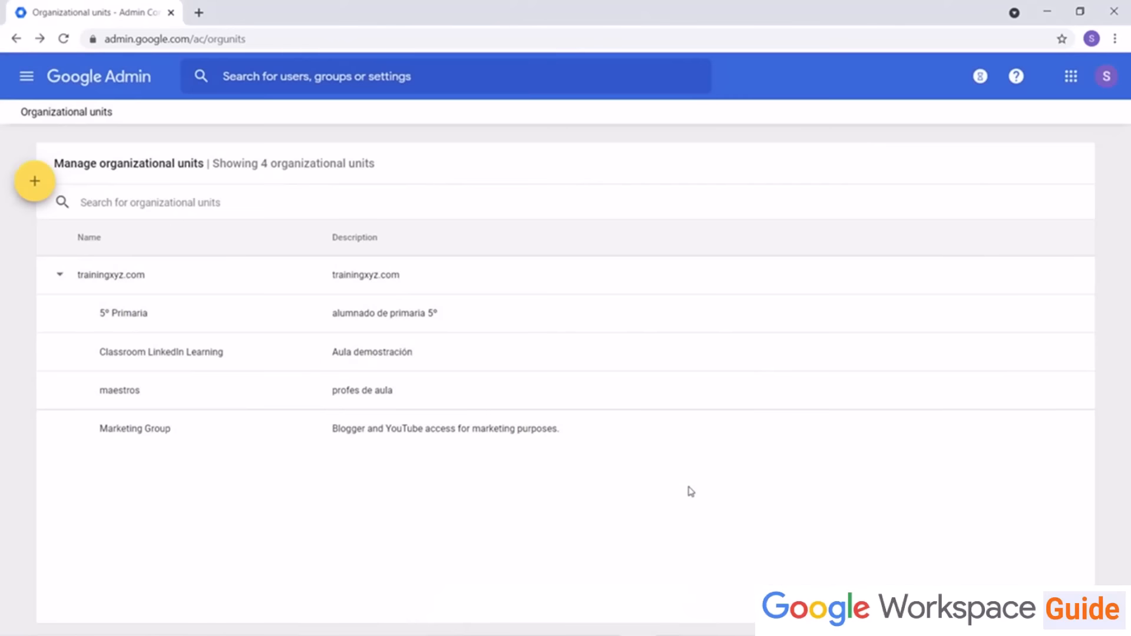
Step: Override Blogger's service status to ON for the Marketing Group organizational unit under Additional Google services
left_click(31, 84)
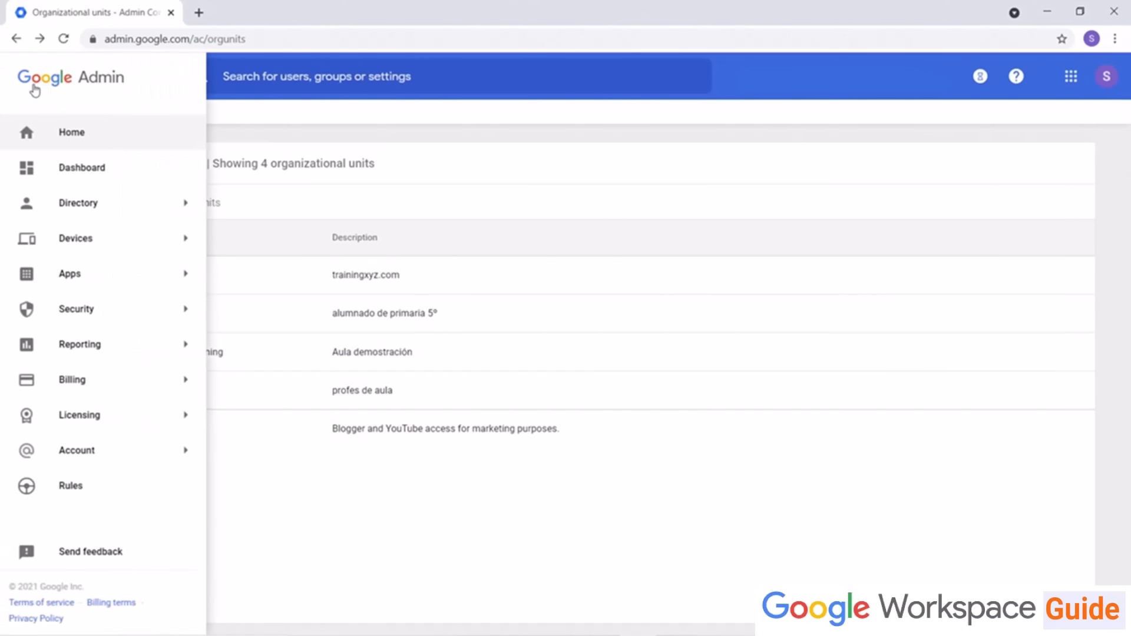
mouse_move(100, 288)
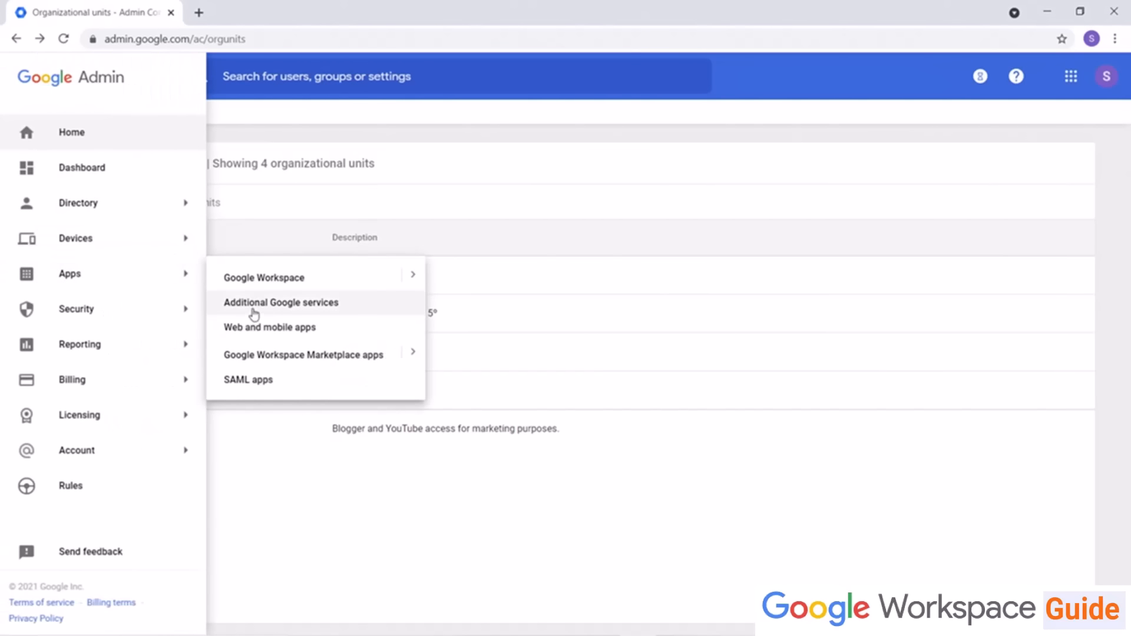
left_click(254, 312)
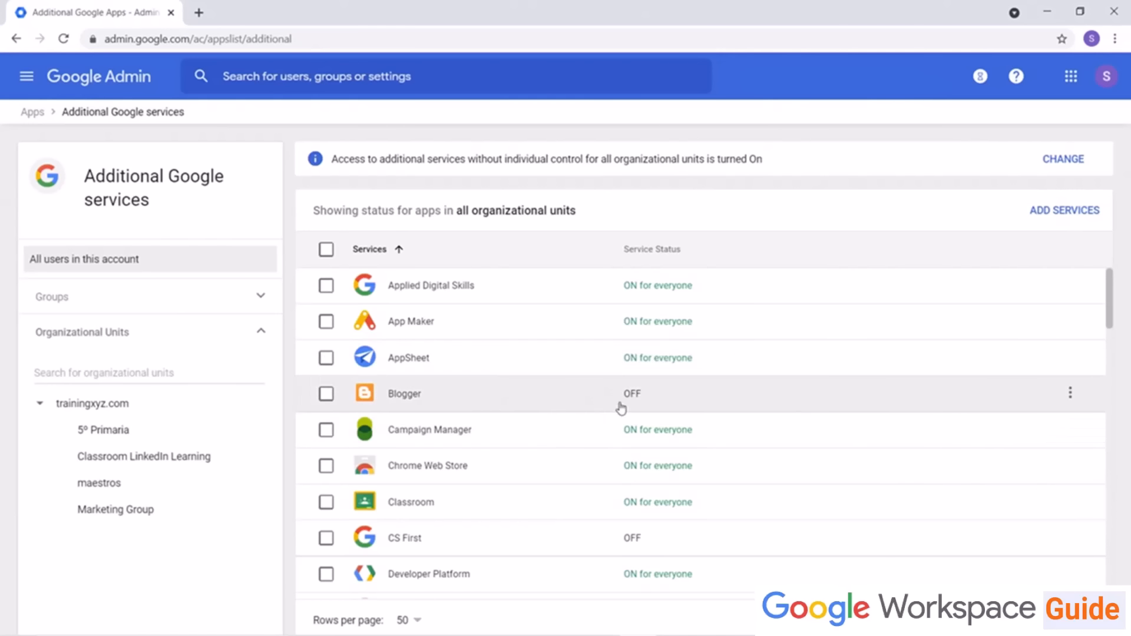
left_click(710, 400)
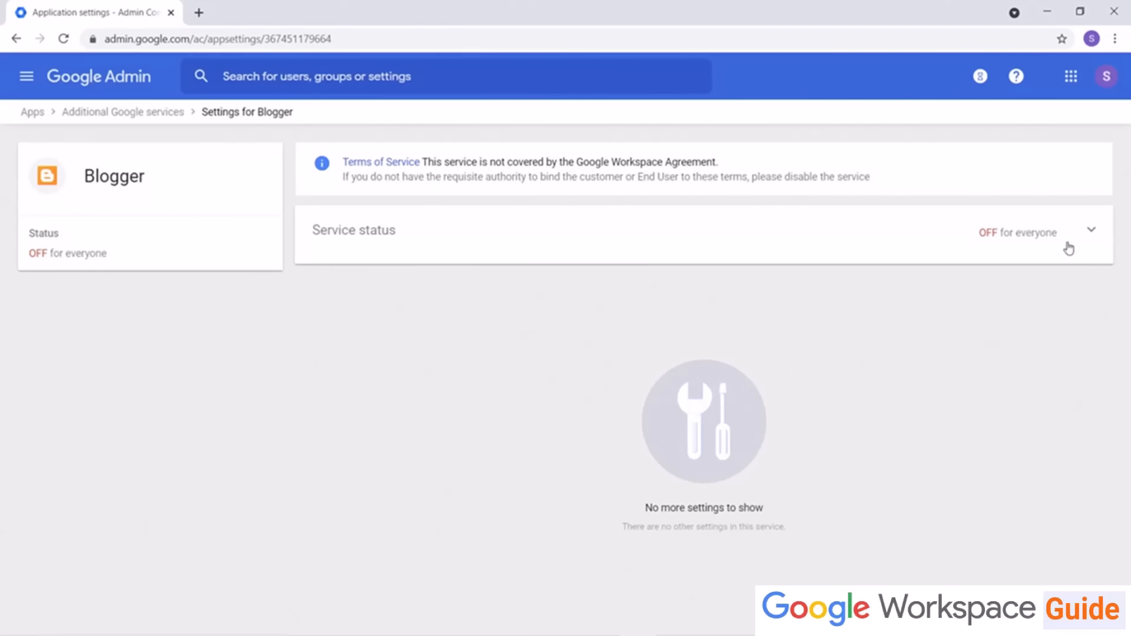
left_click(1093, 236)
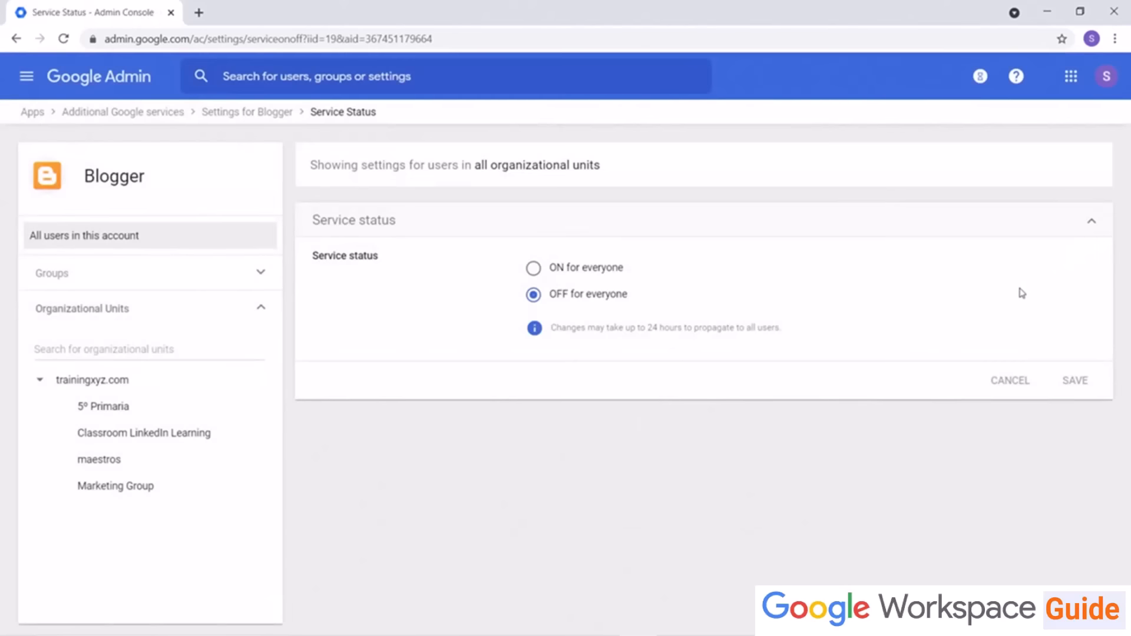
left_click(113, 489)
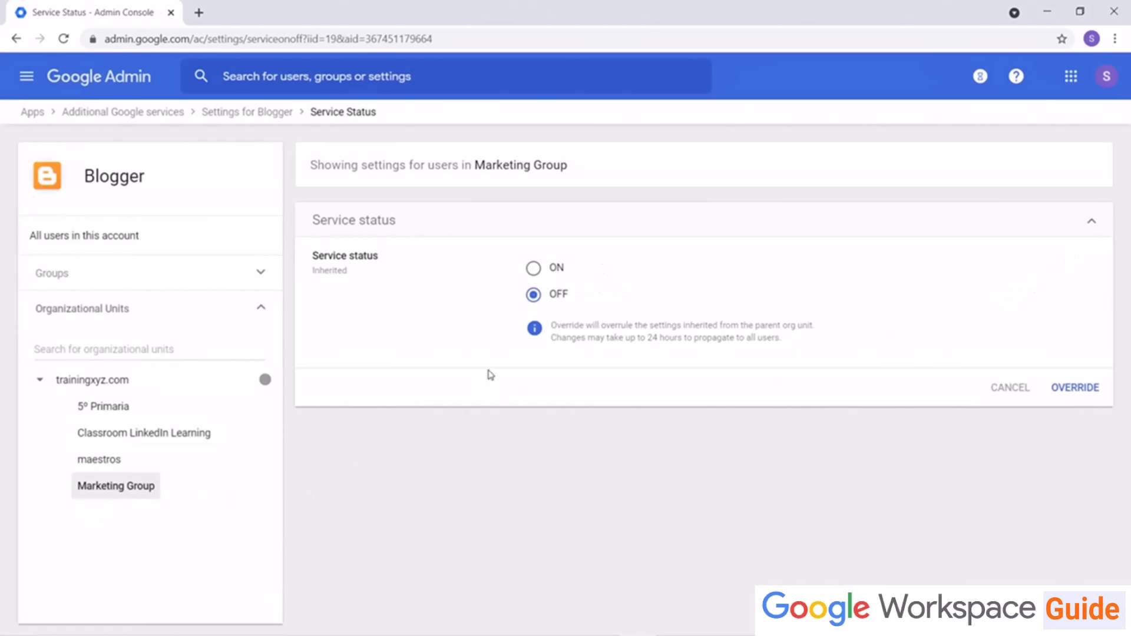
left_click(535, 270)
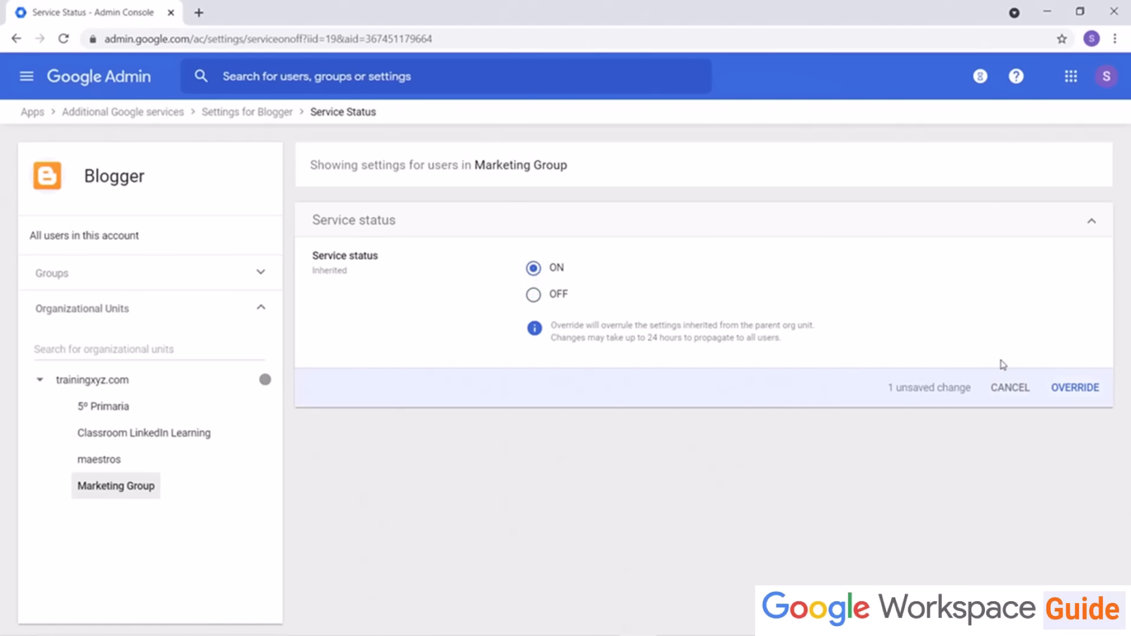
left_click(1086, 391)
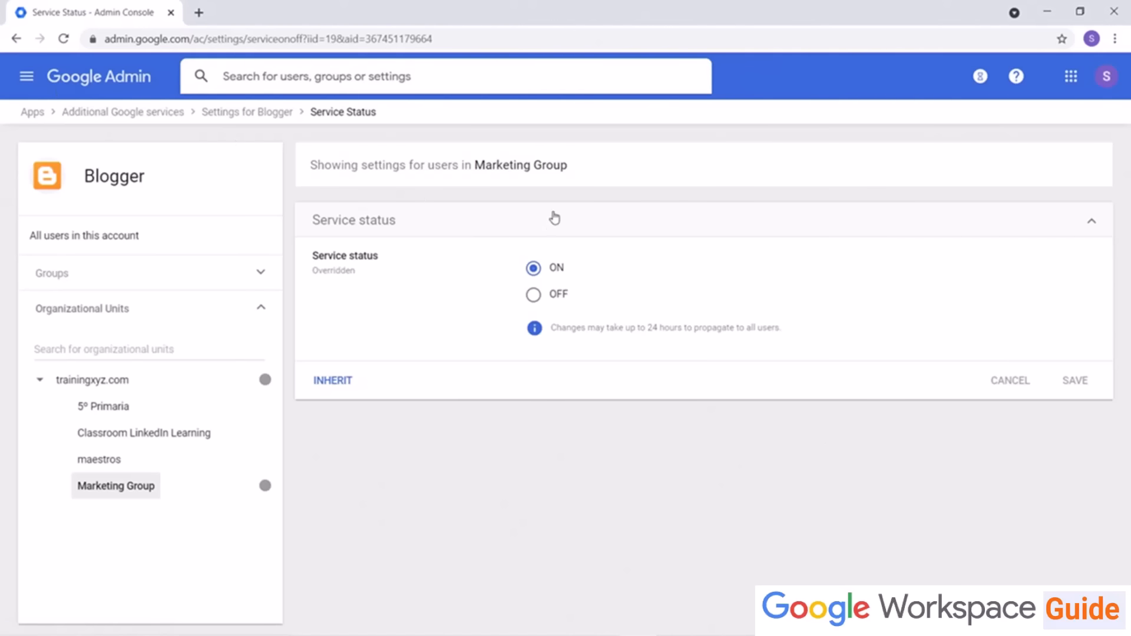
Step: Search for the user "Jess" and move that user into the Marketing Group organizational unit
type("Jess")
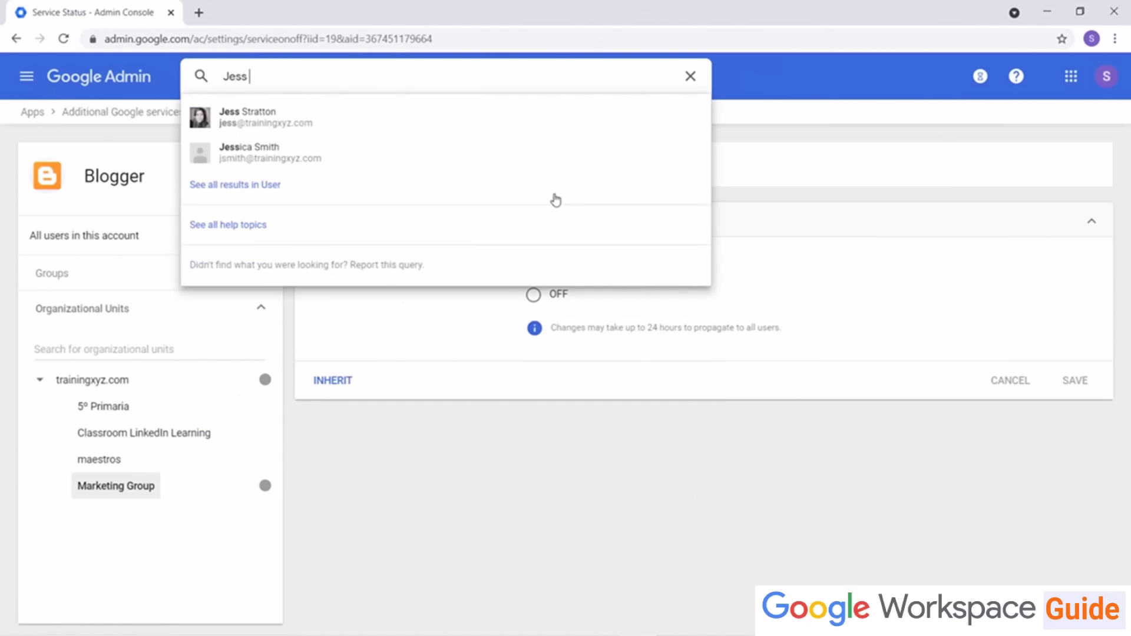
left_click(387, 117)
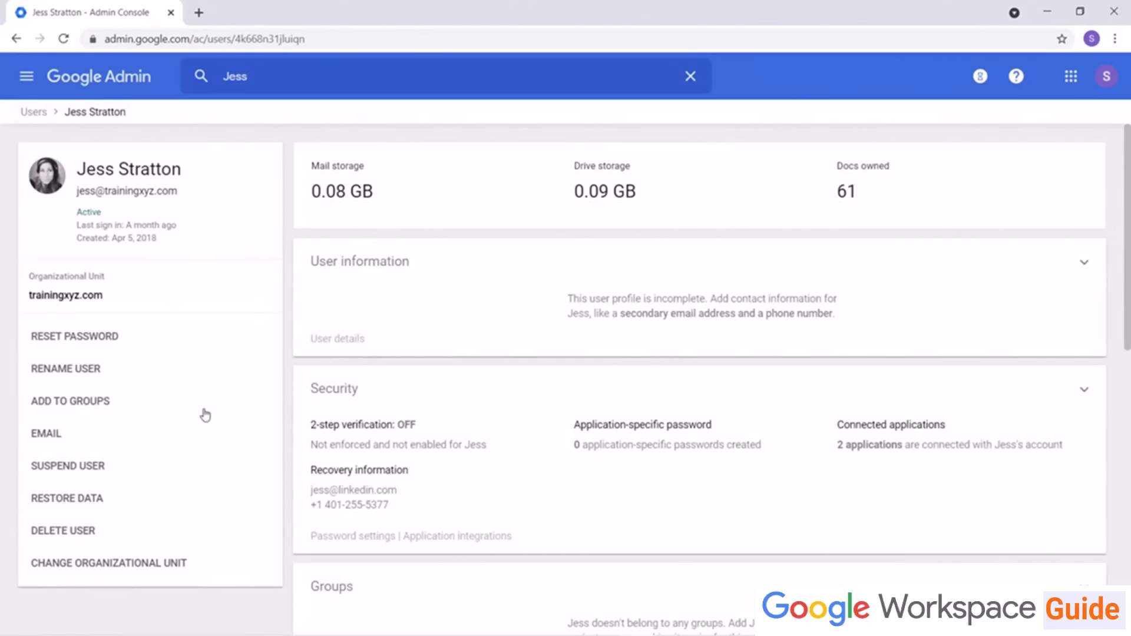
left_click(172, 575)
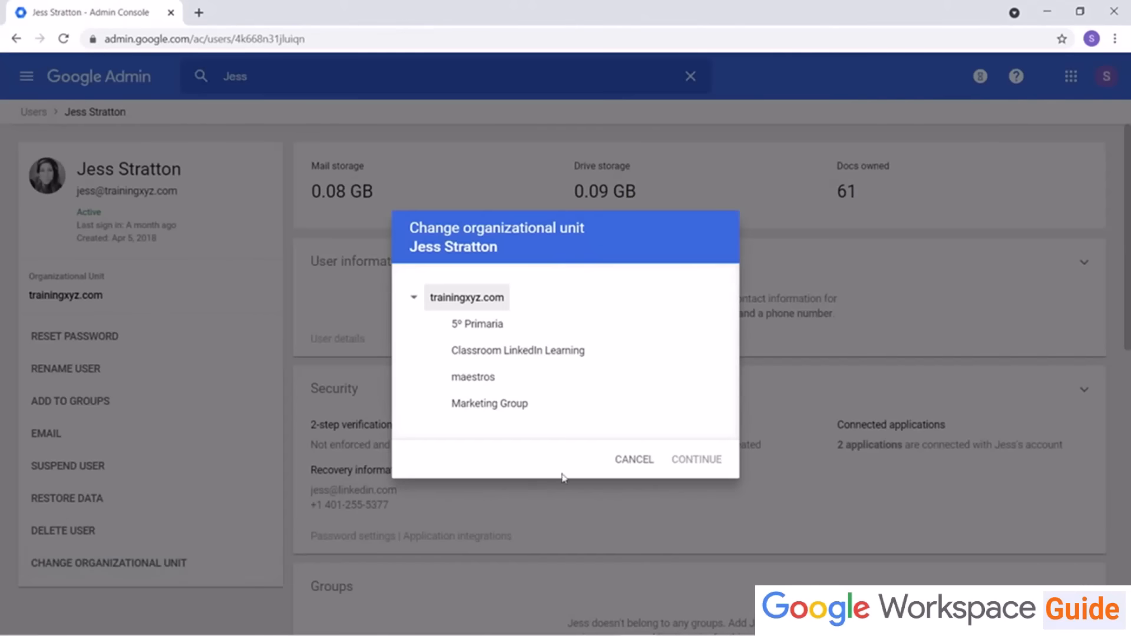
left_click(500, 415)
left_click(710, 460)
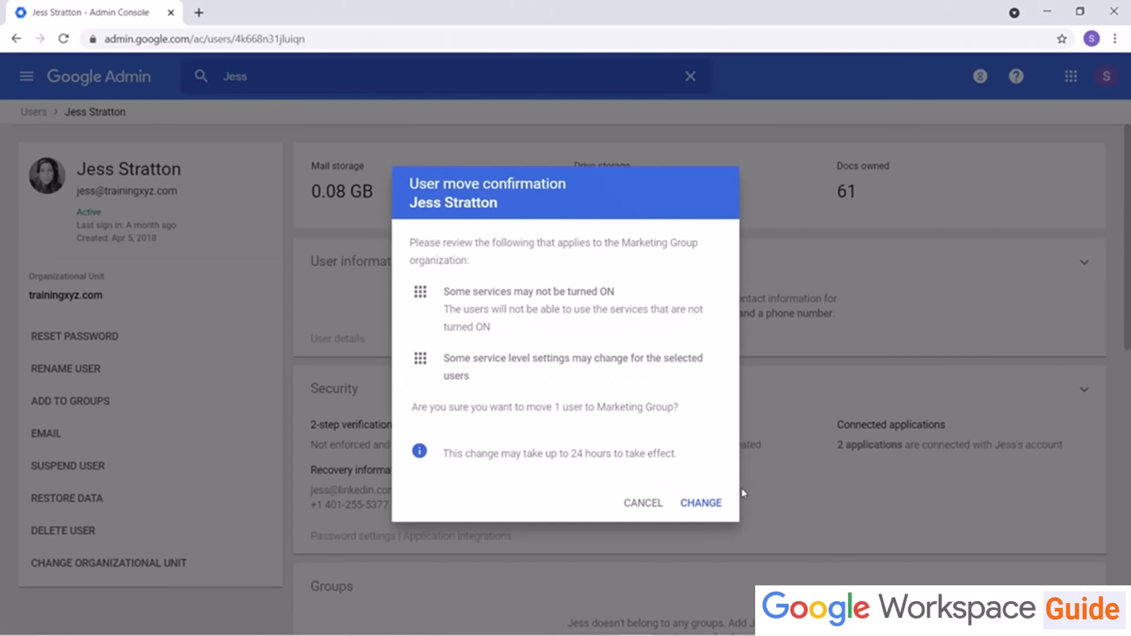
left_click(721, 503)
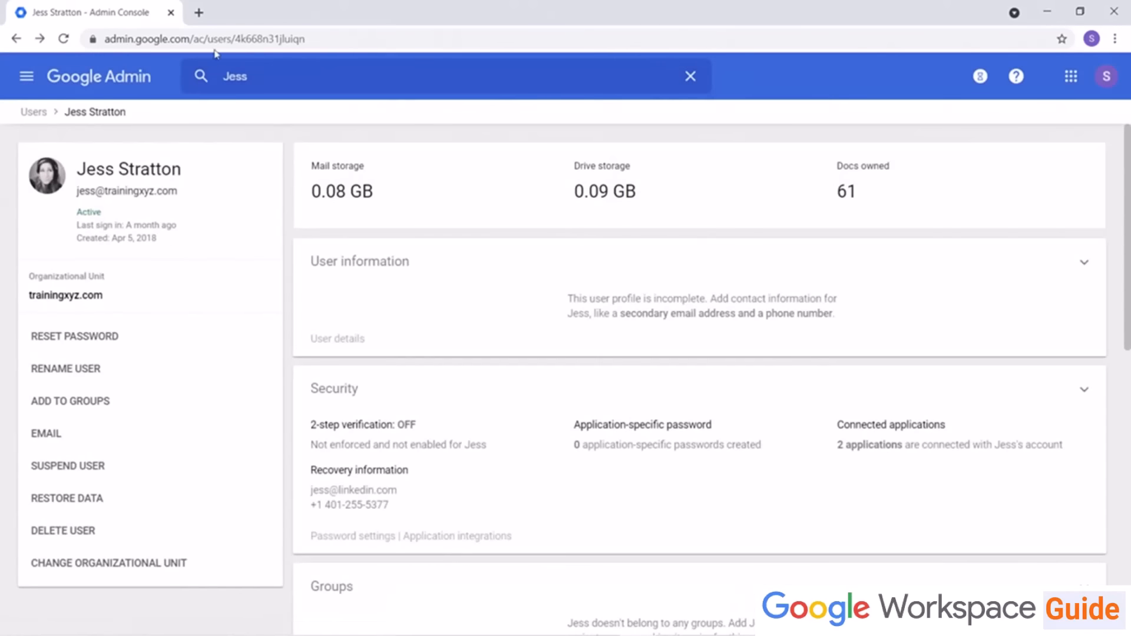
Step: Select three users in the user list and change their organizational unit to Marketing Group
left_click(43, 114)
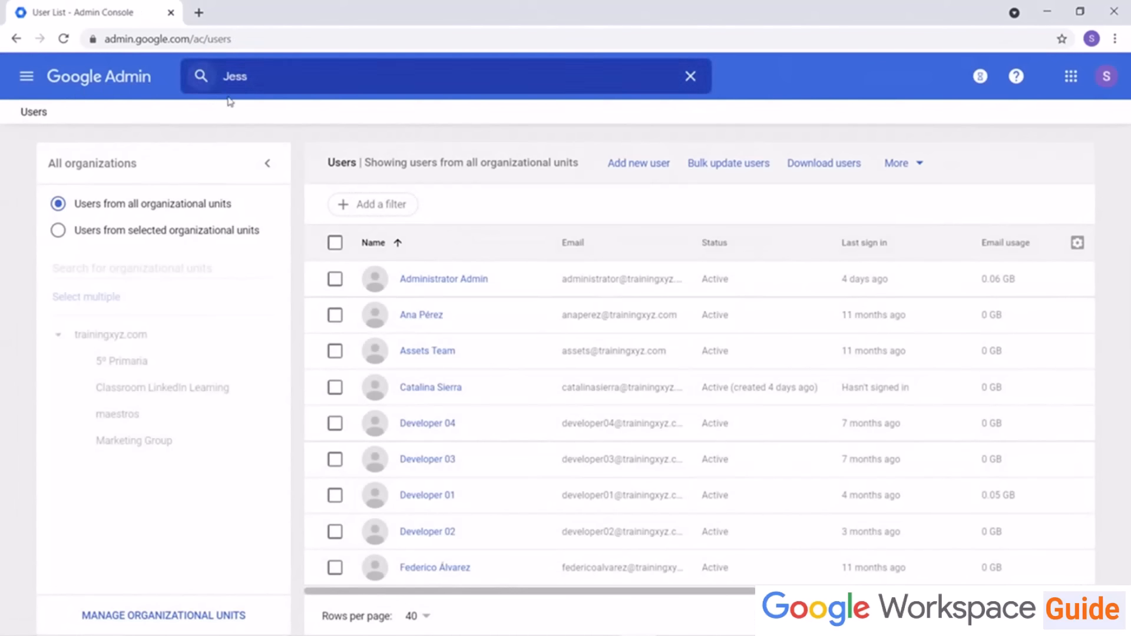
left_click(334, 315)
left_click(334, 352)
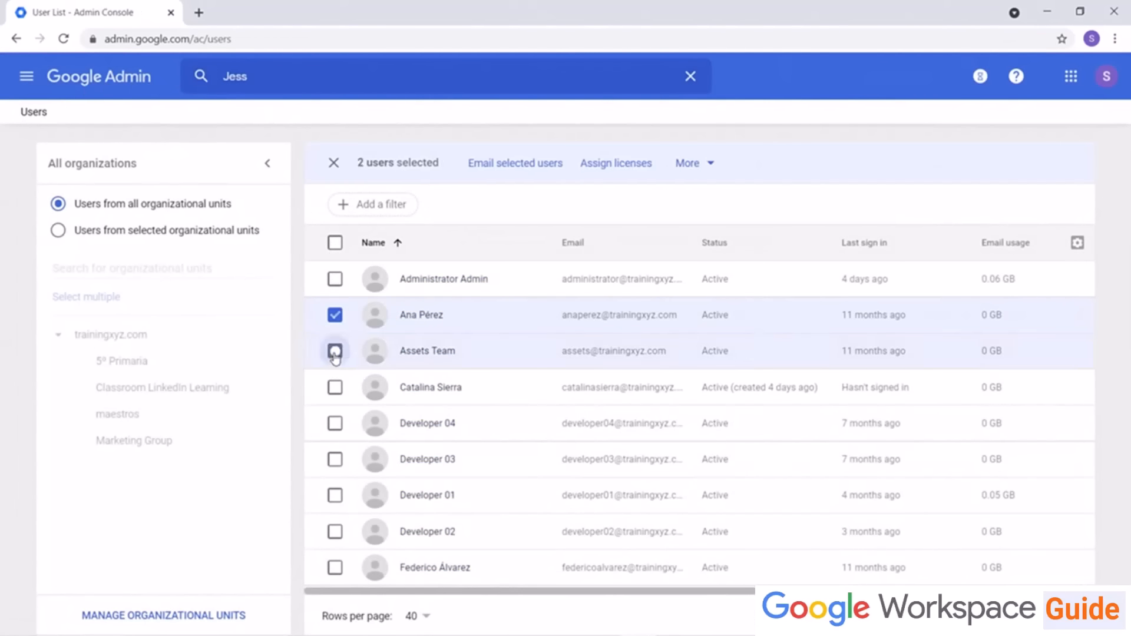
left_click(335, 388)
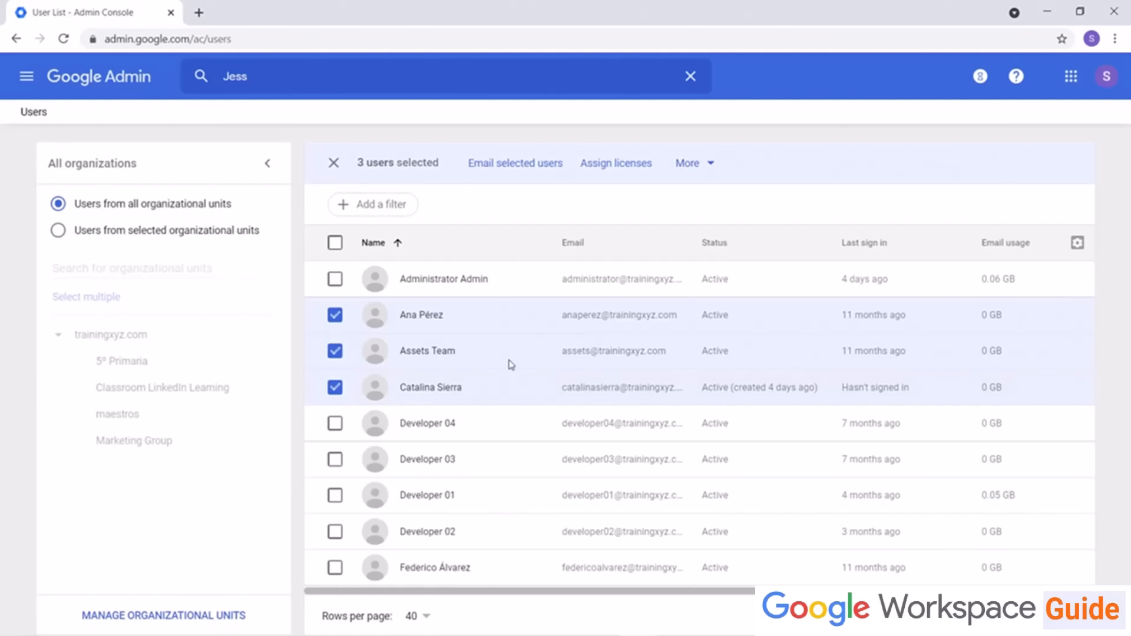
left_click(708, 168)
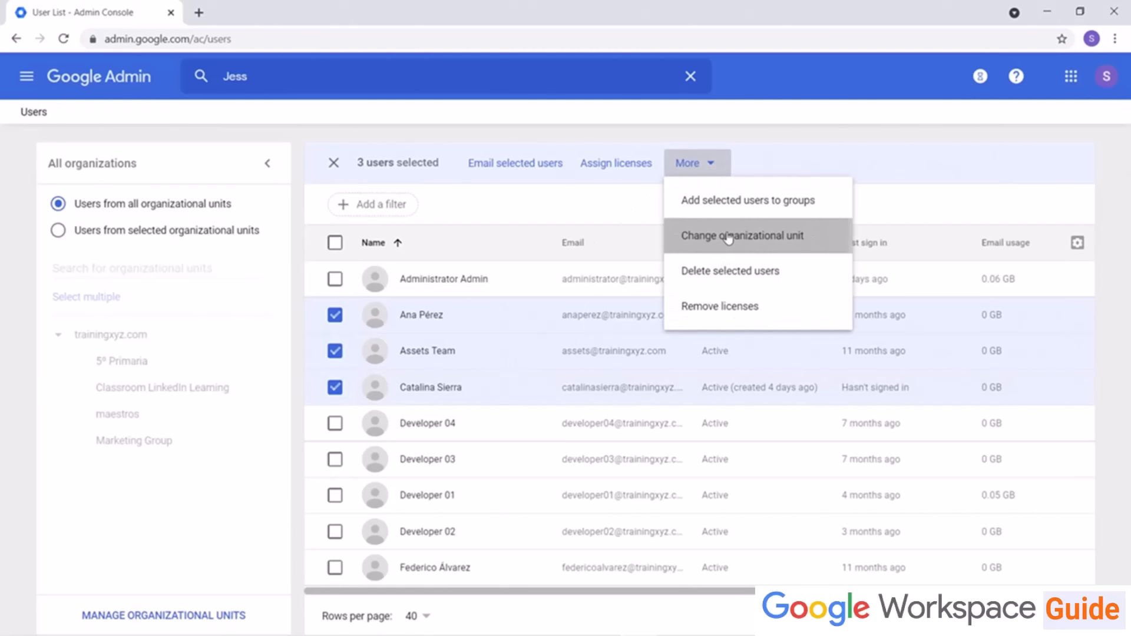
left_click(727, 238)
left_click(506, 405)
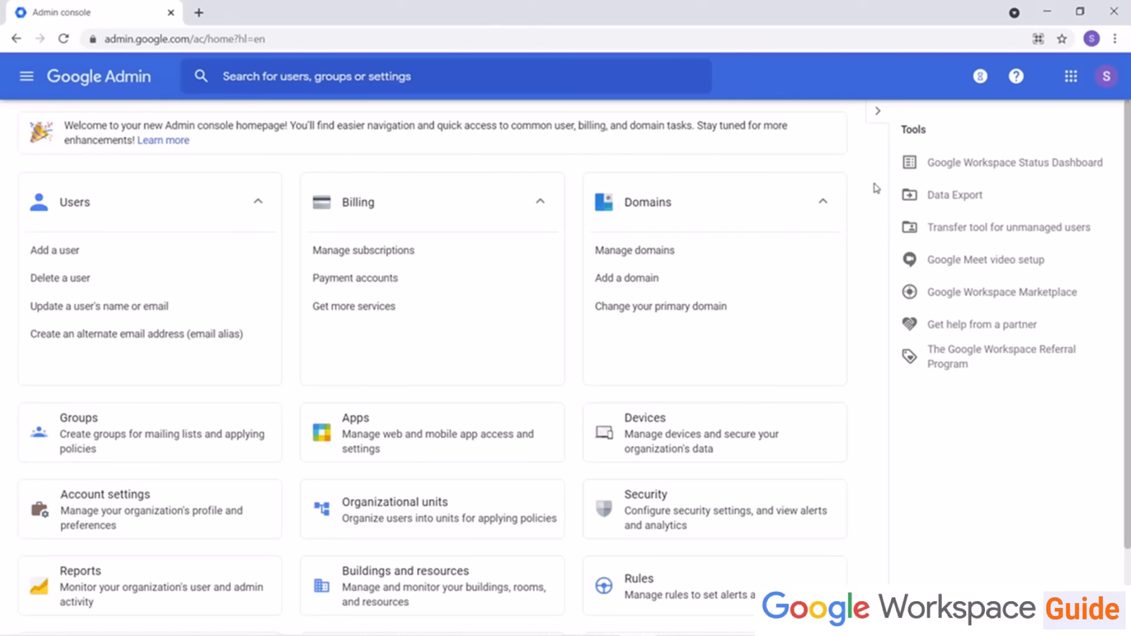
left_click(418, 76)
type("Jess St")
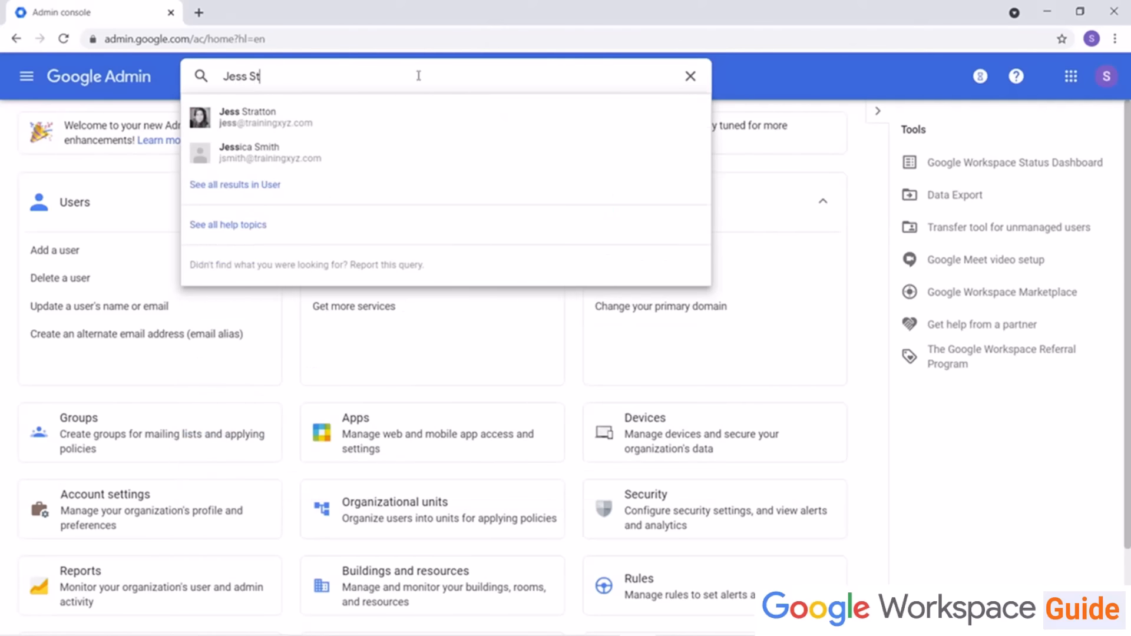
left_click(370, 120)
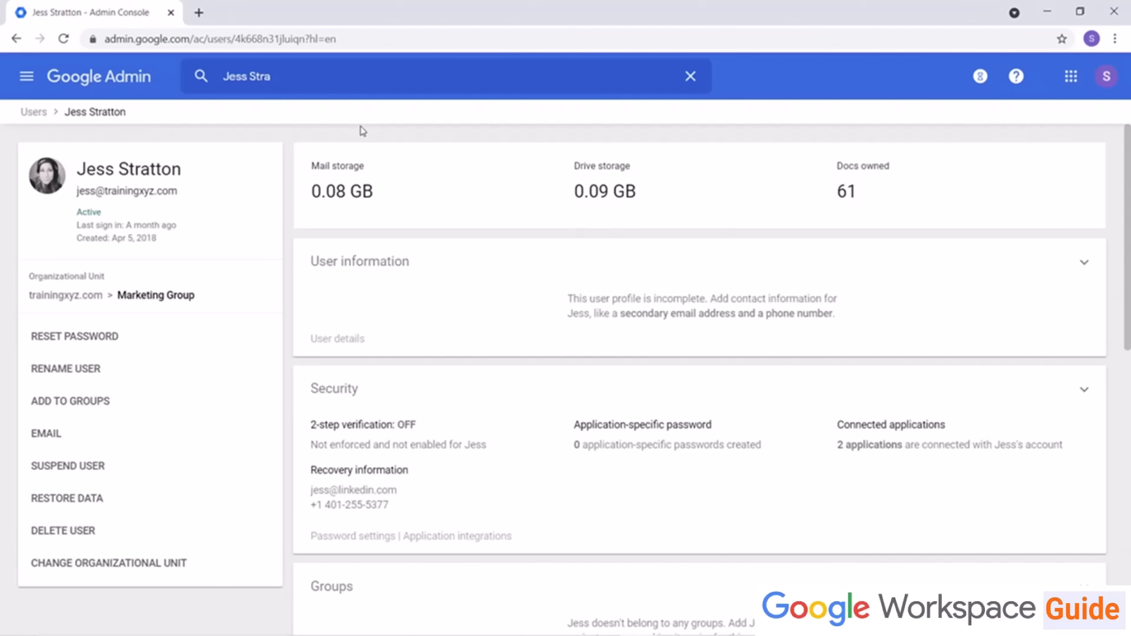
left_click(1084, 263)
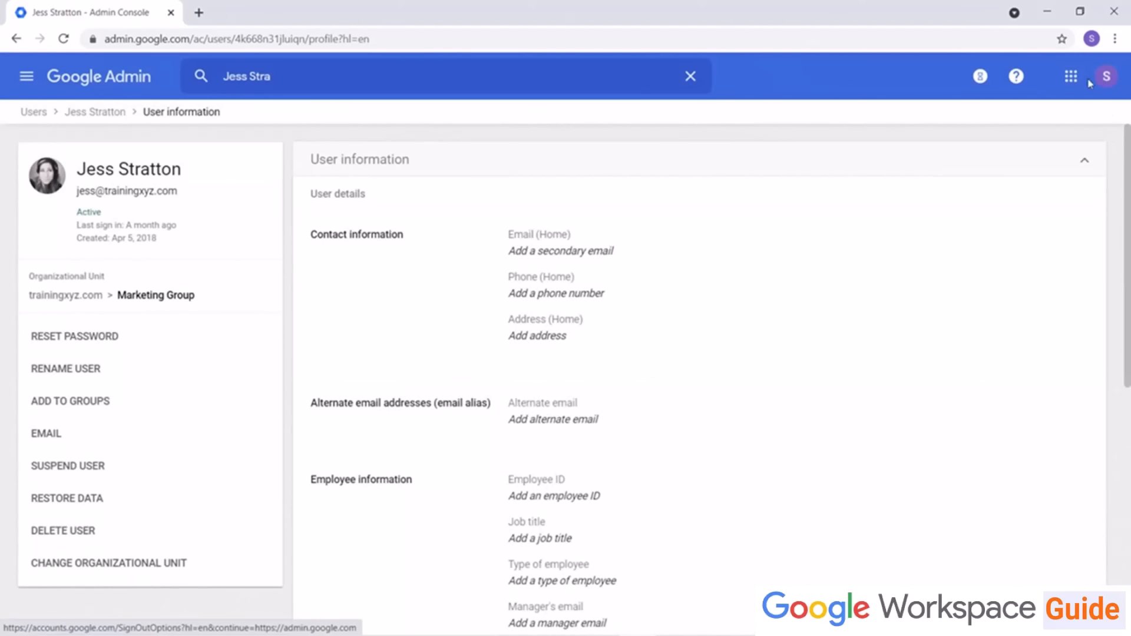
left_click(1085, 164)
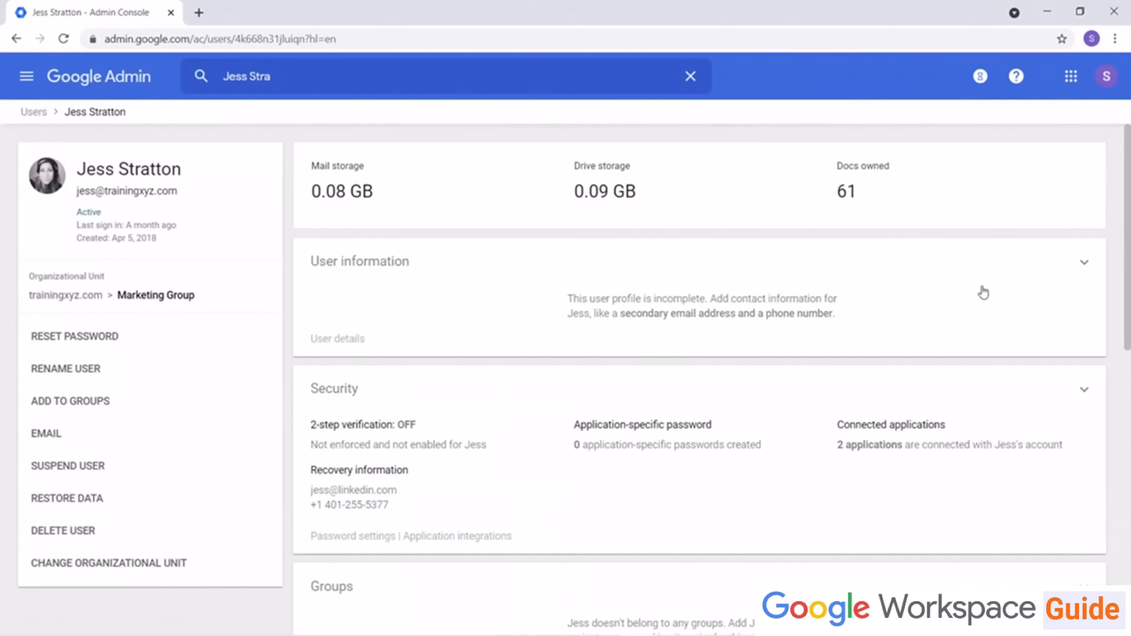
scroll(982, 294, "down", 4)
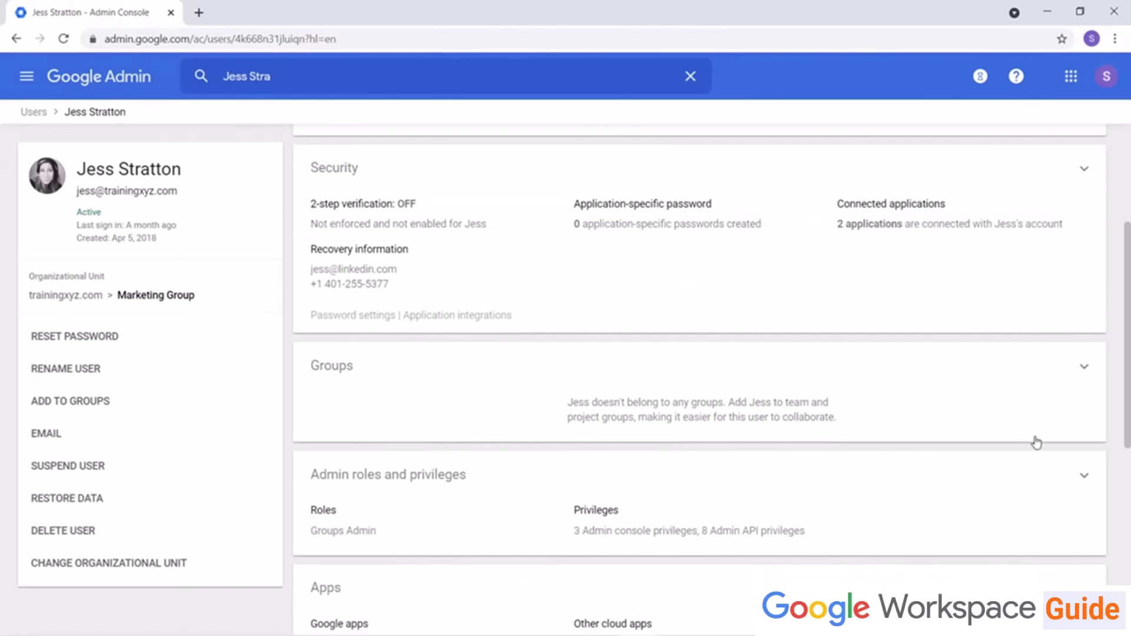
left_click(1084, 367)
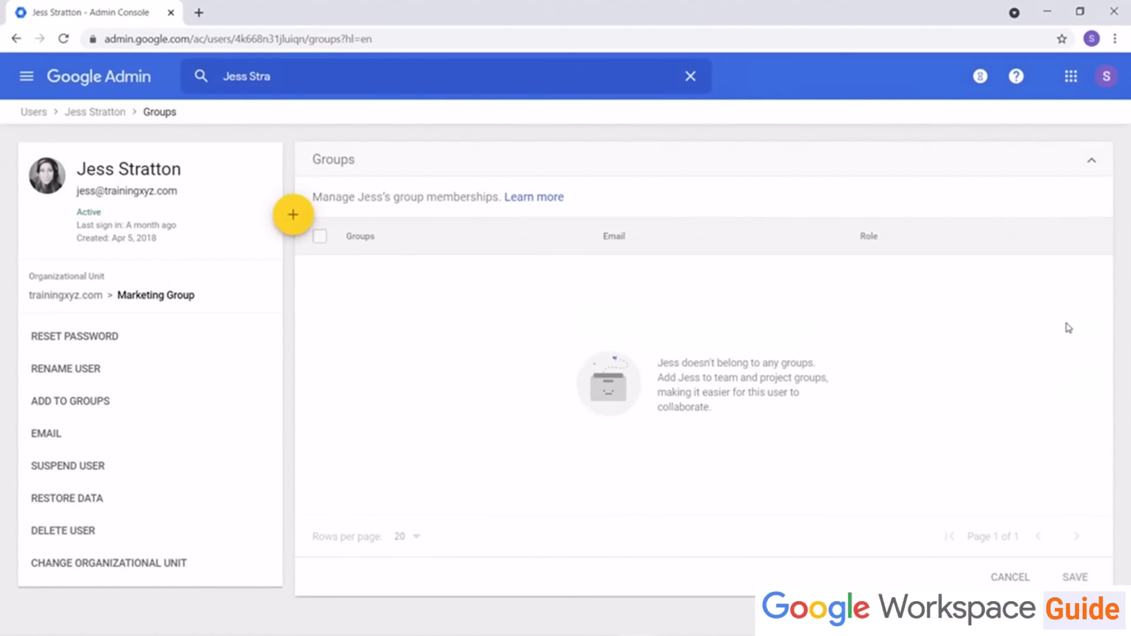
left_click(107, 121)
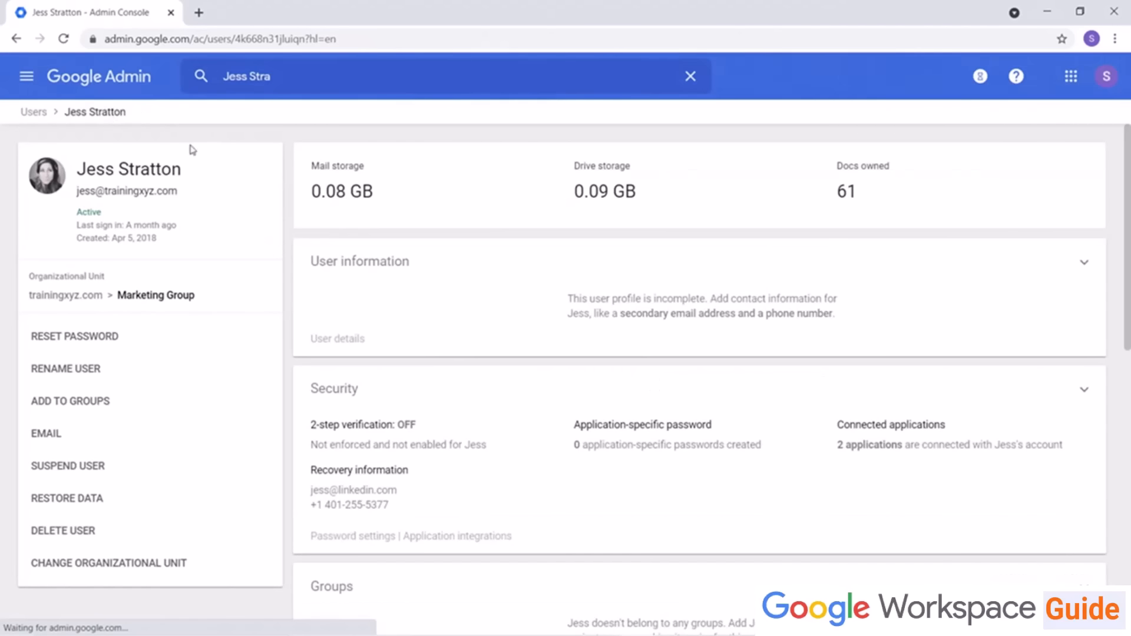
left_click(1083, 391)
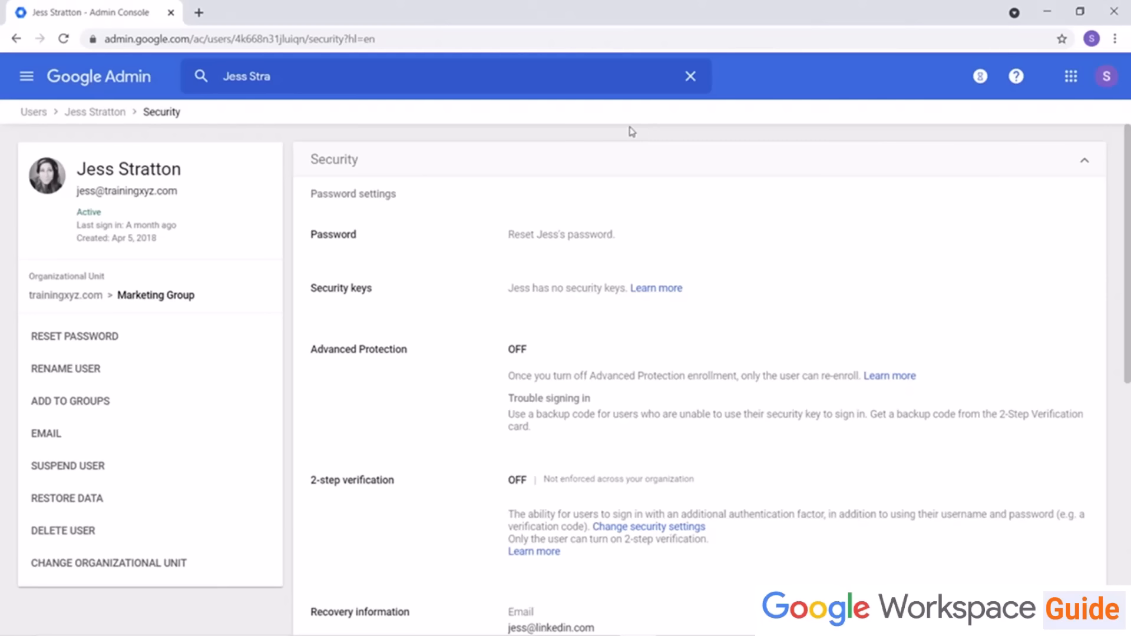
scroll(706, 333, "down", 3)
scroll(708, 340, "down", 6)
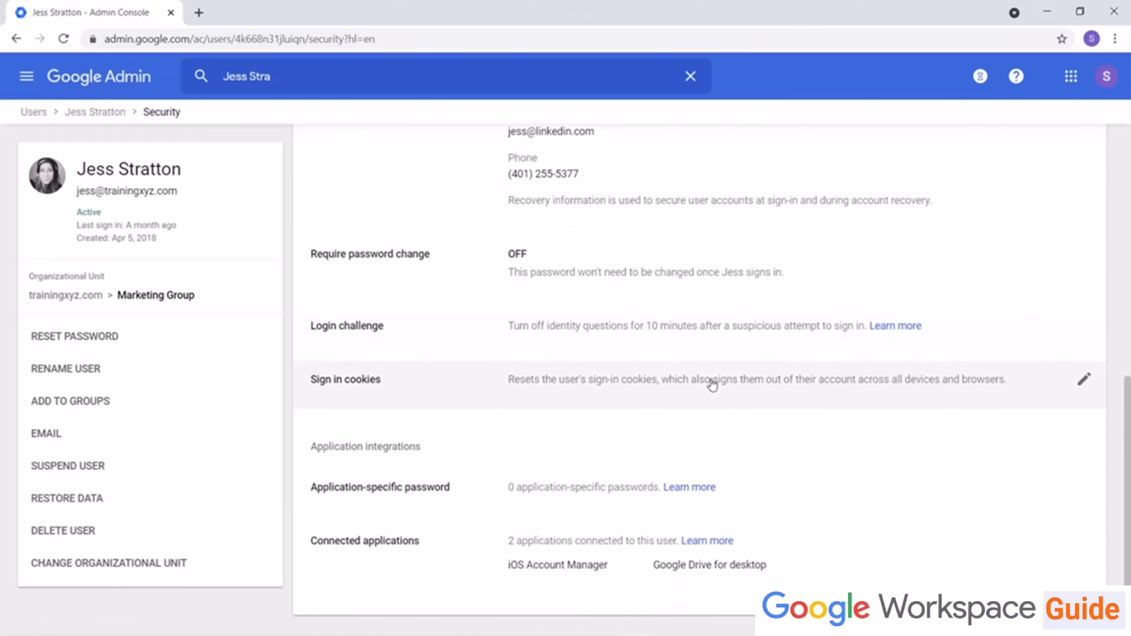
scroll(712, 384, "up", 9)
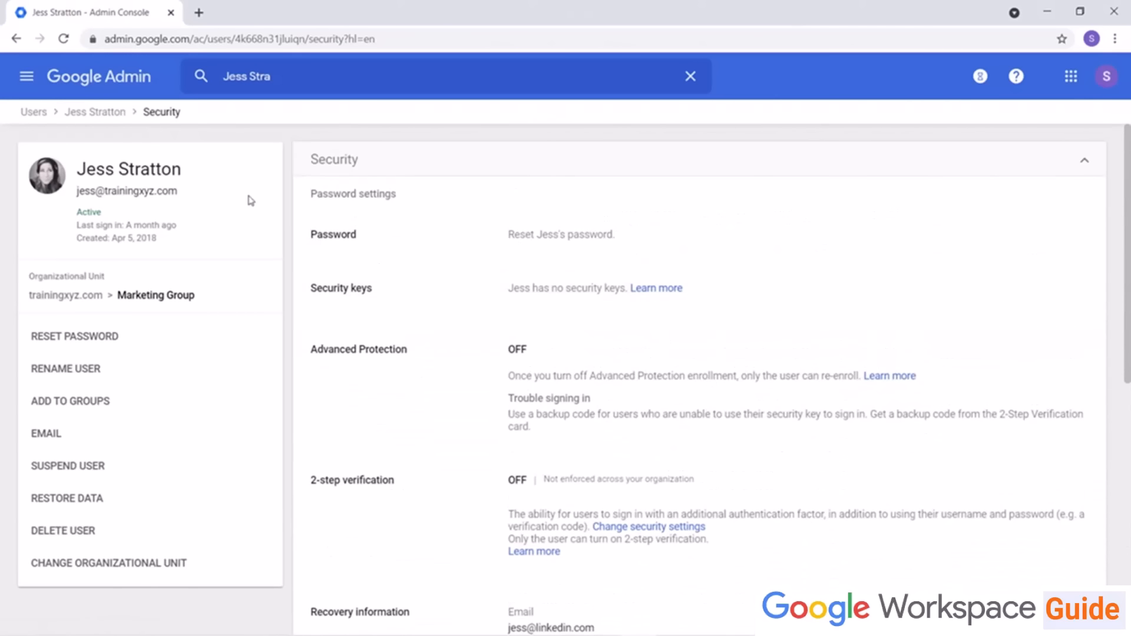
left_click(104, 112)
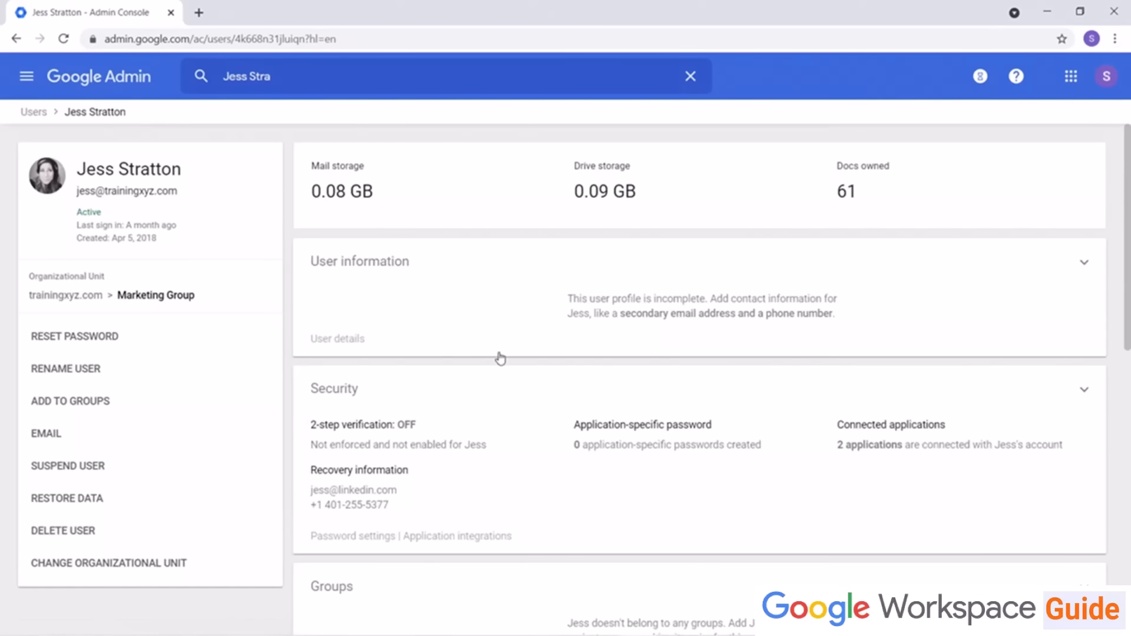
scroll(497, 356, "down", 5)
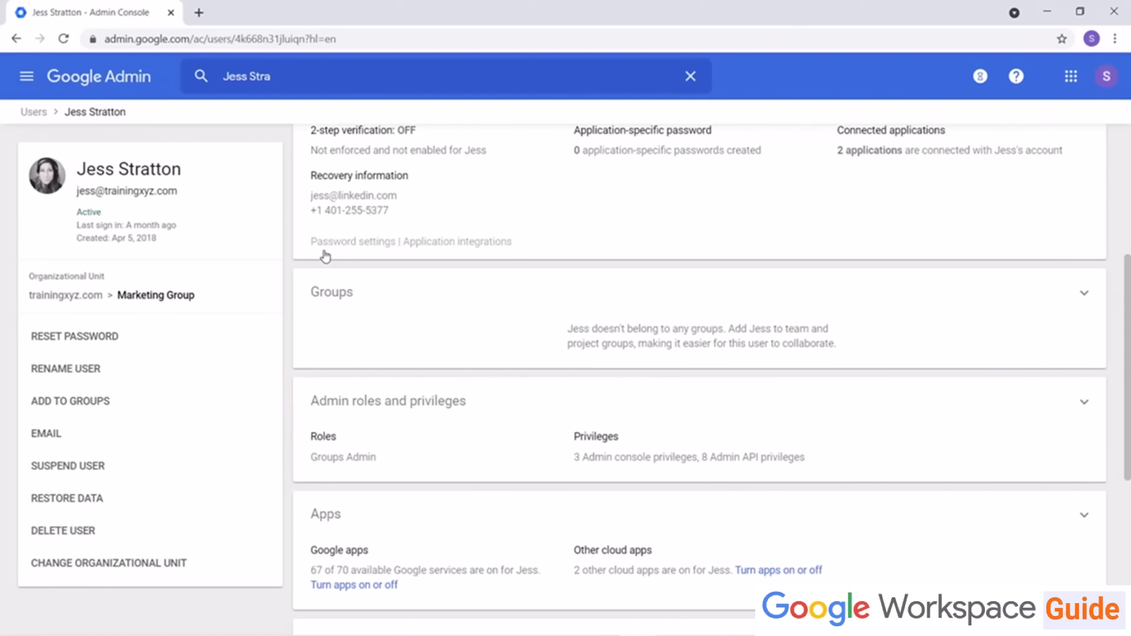
scroll(325, 256, "down", 6)
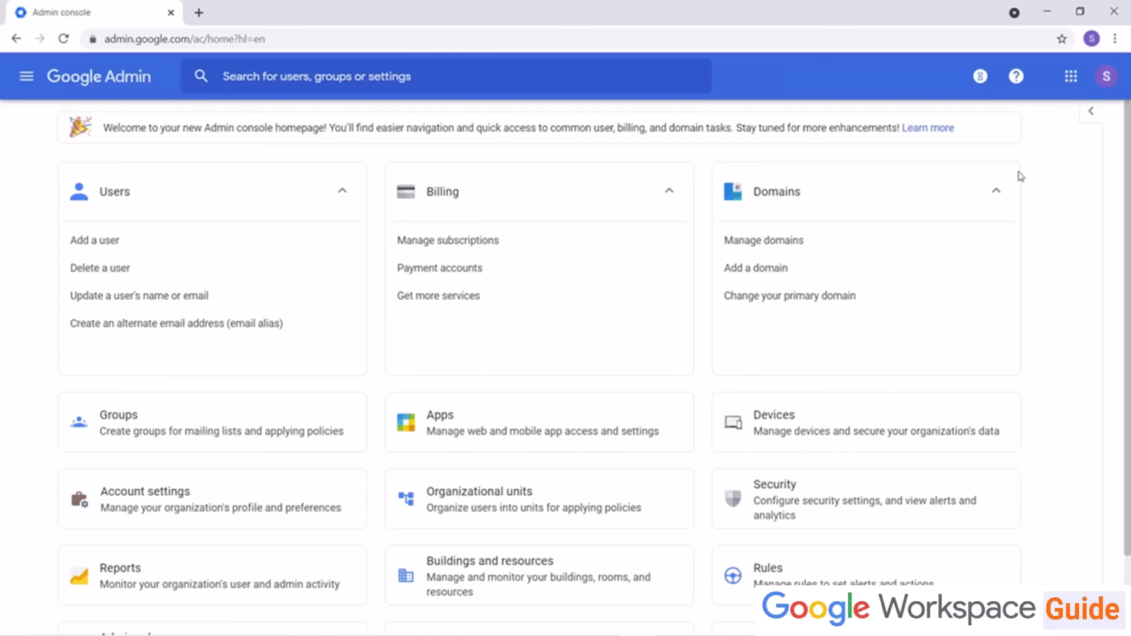
left_click(108, 197)
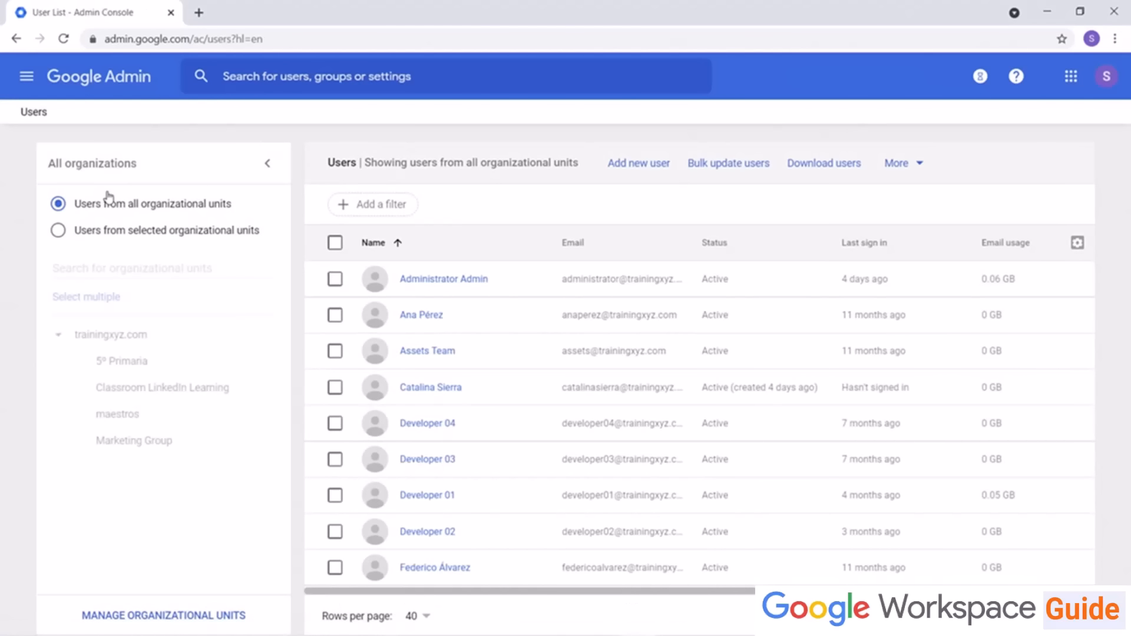
left_click(434, 315)
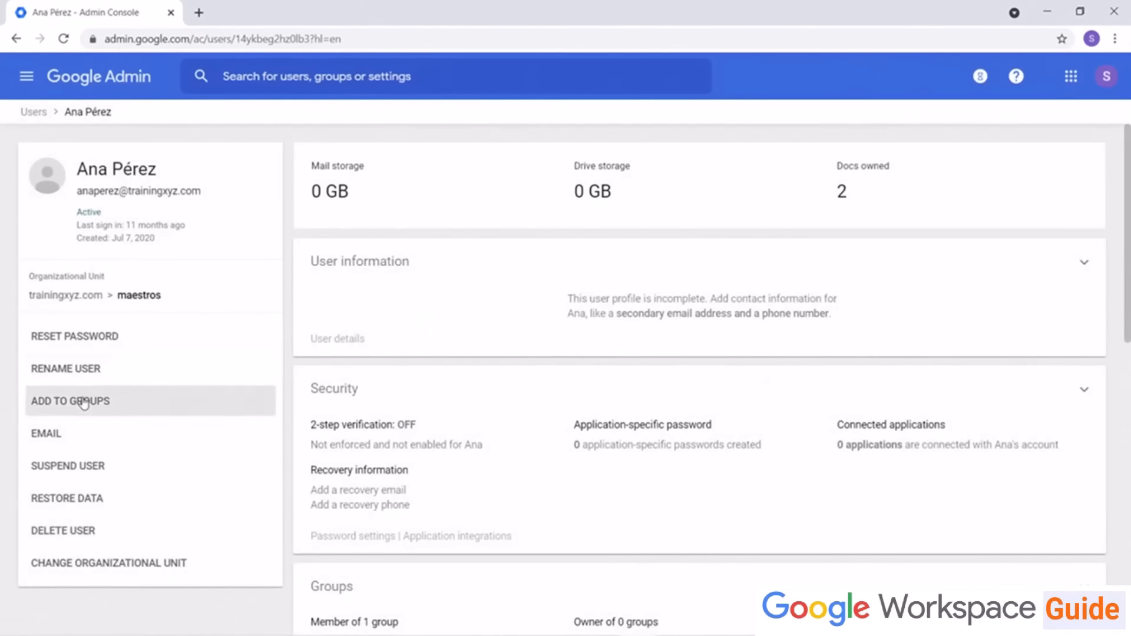
left_click(71, 466)
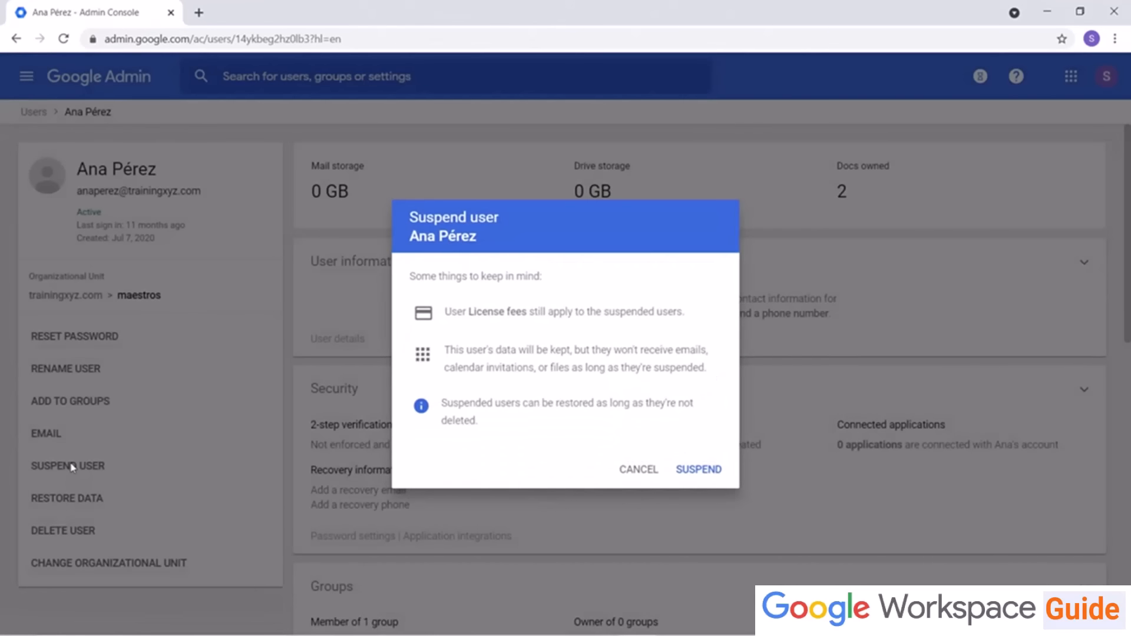
left_click(642, 469)
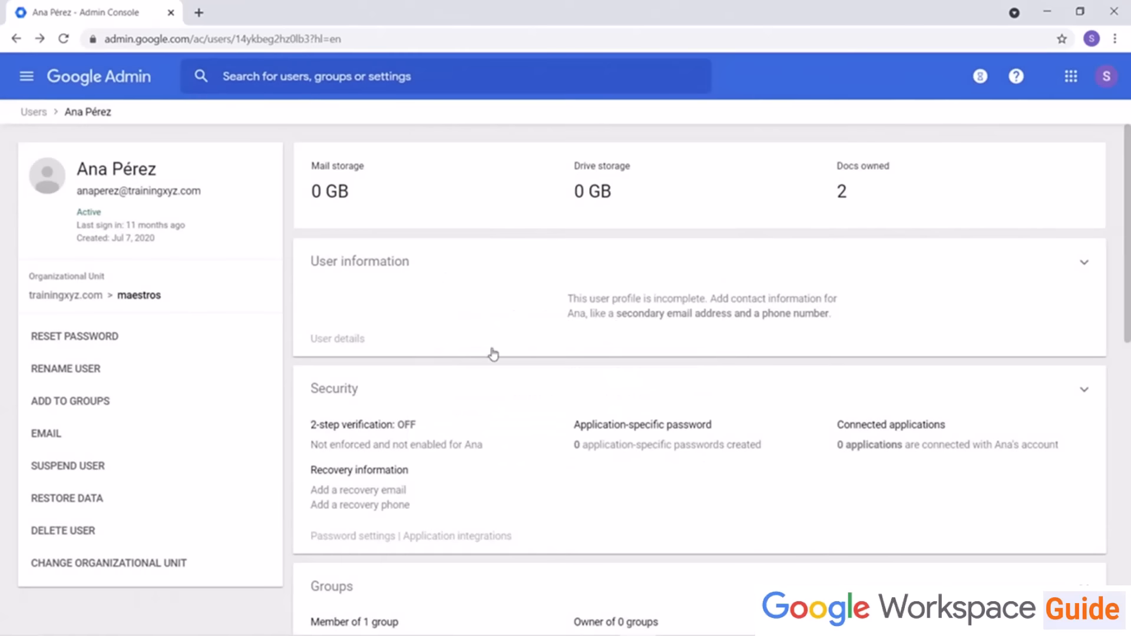
left_click(36, 112)
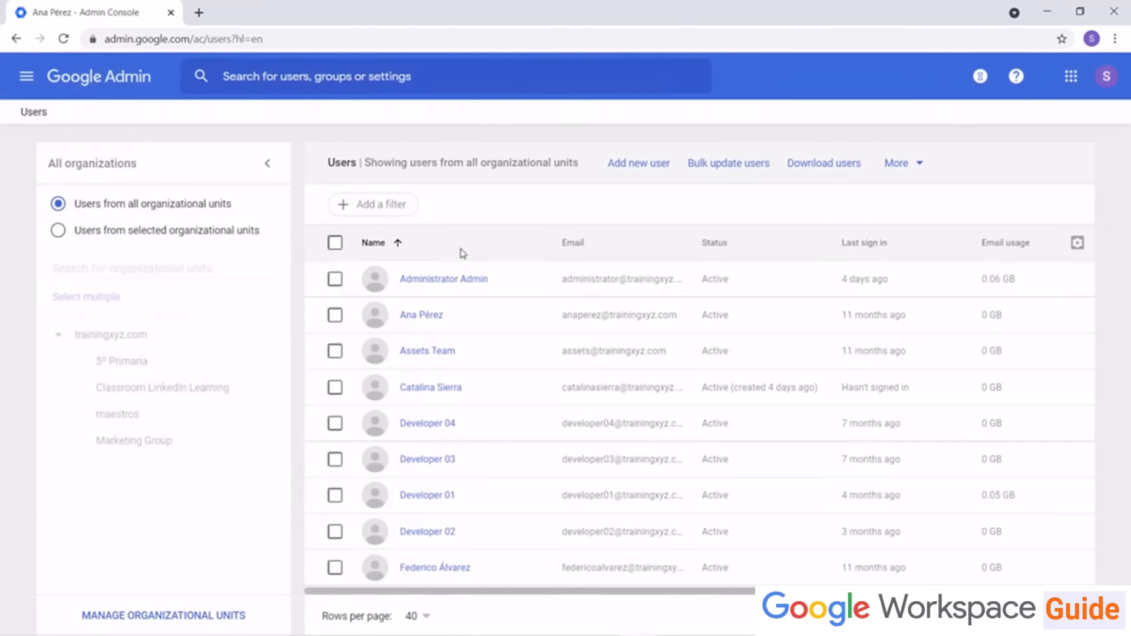
left_click(1038, 315)
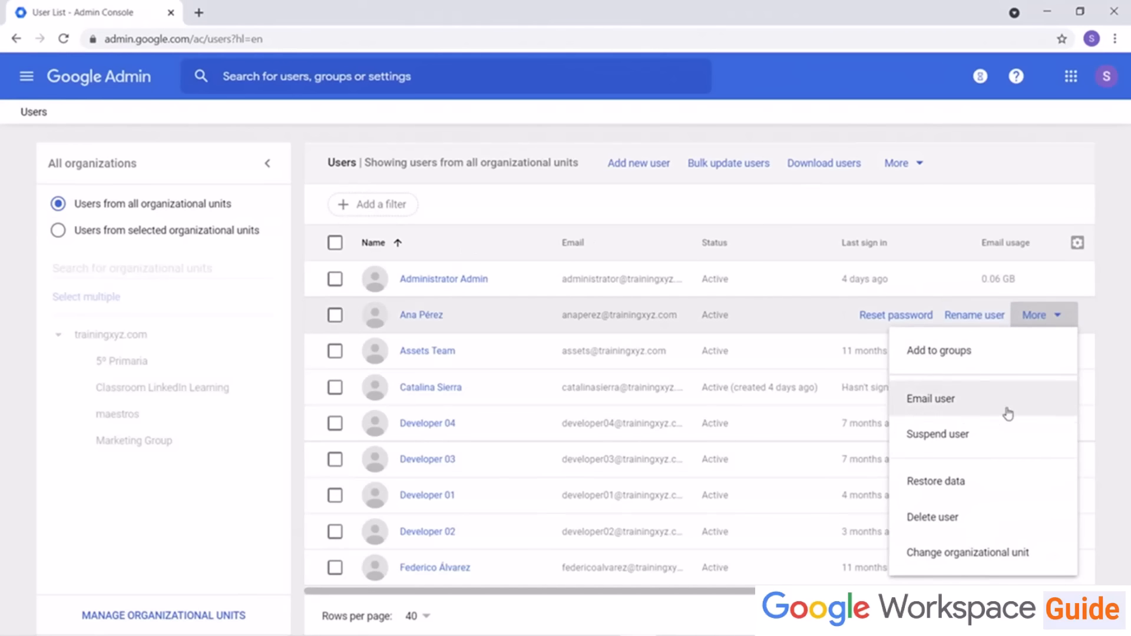
left_click(971, 438)
left_click(641, 468)
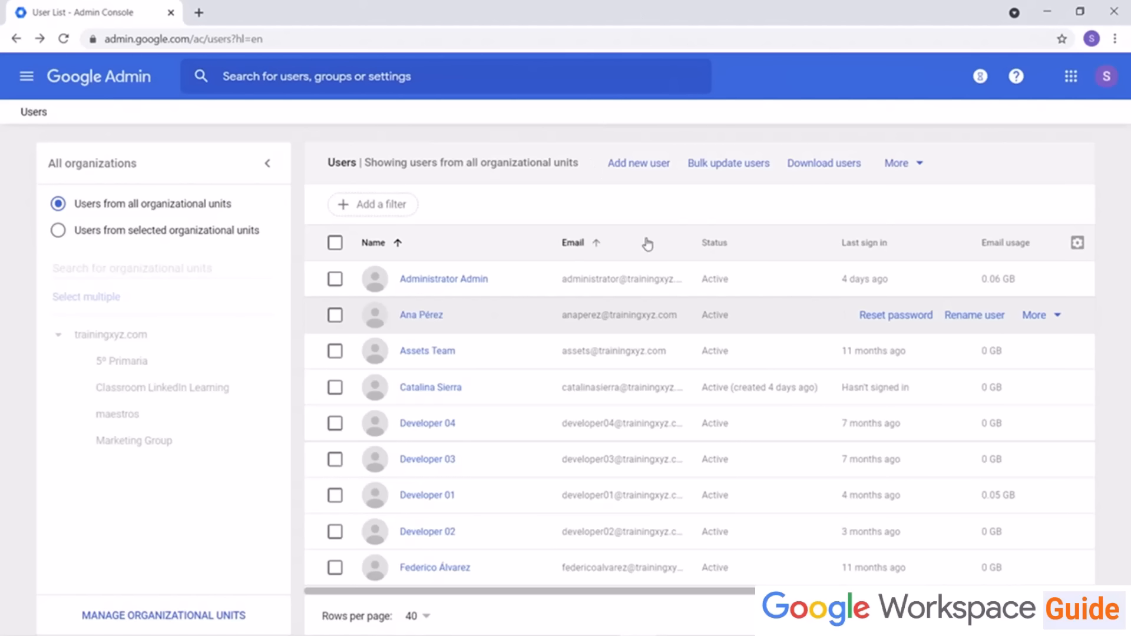
Step: Select user 1 in the user list and start deleting the selected user
scroll(636, 318, "down", 4)
scroll(637, 330, "down", 7)
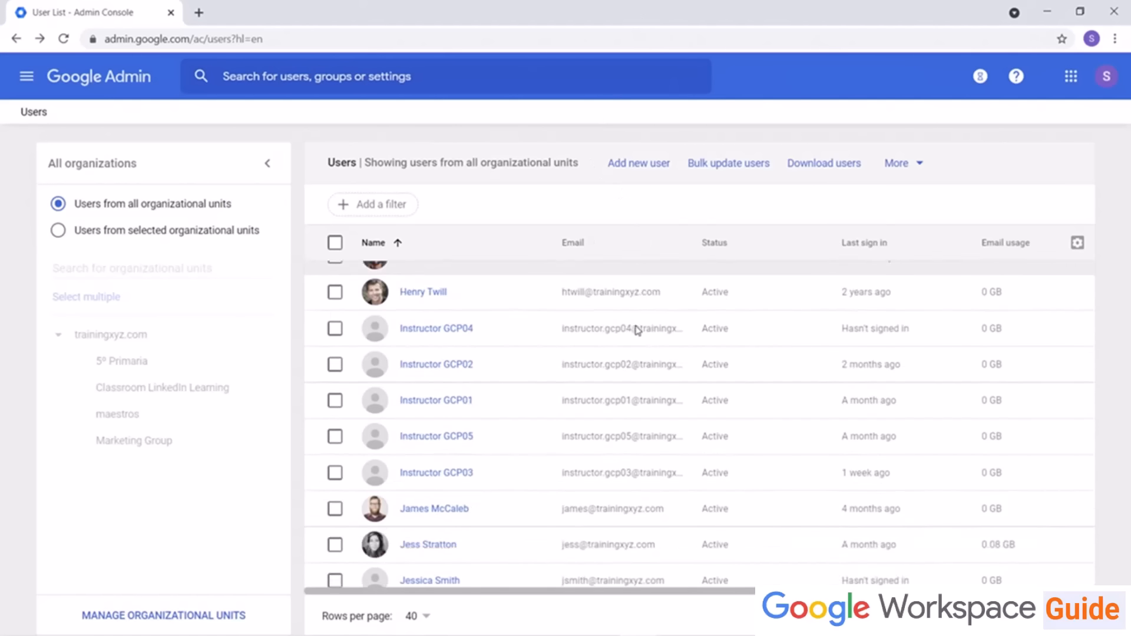
scroll(636, 331, "down", 3)
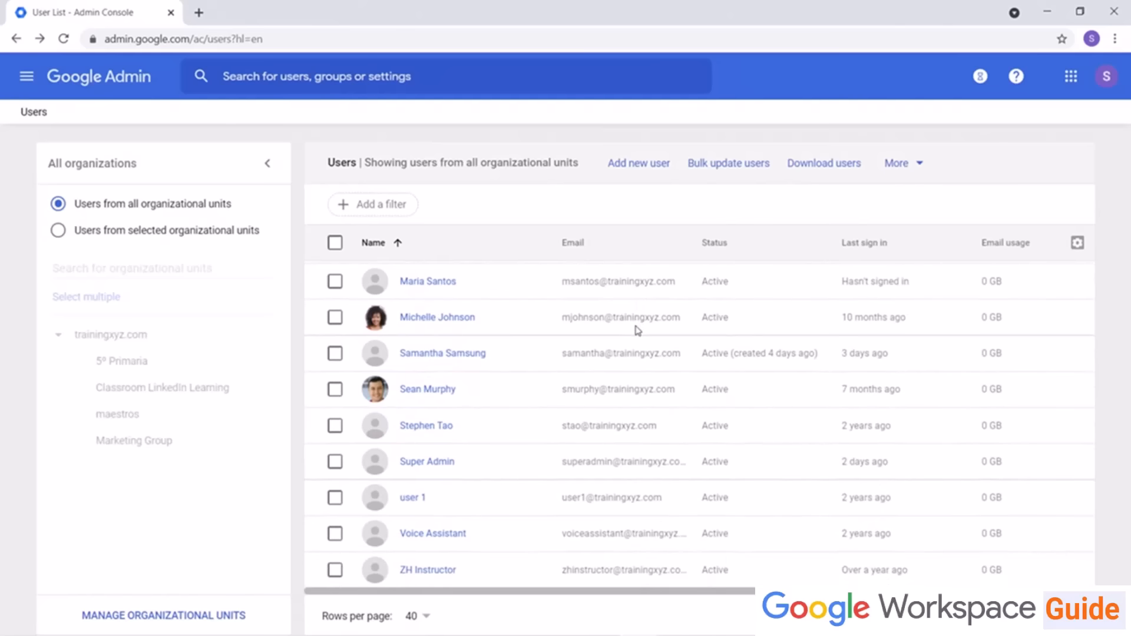
left_click(335, 499)
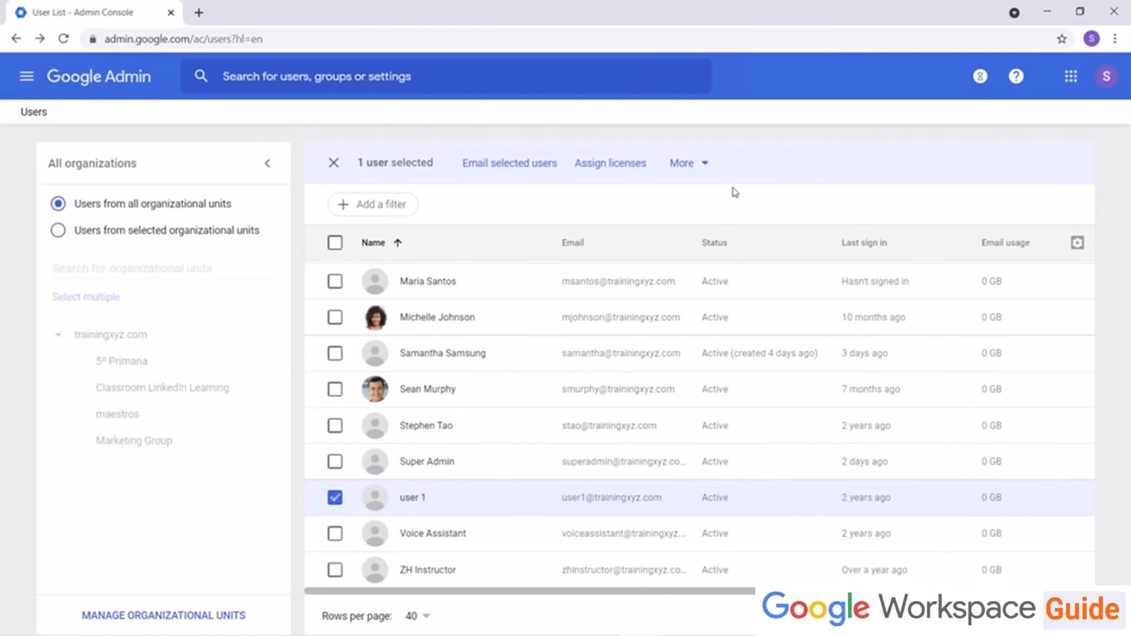
left_click(704, 164)
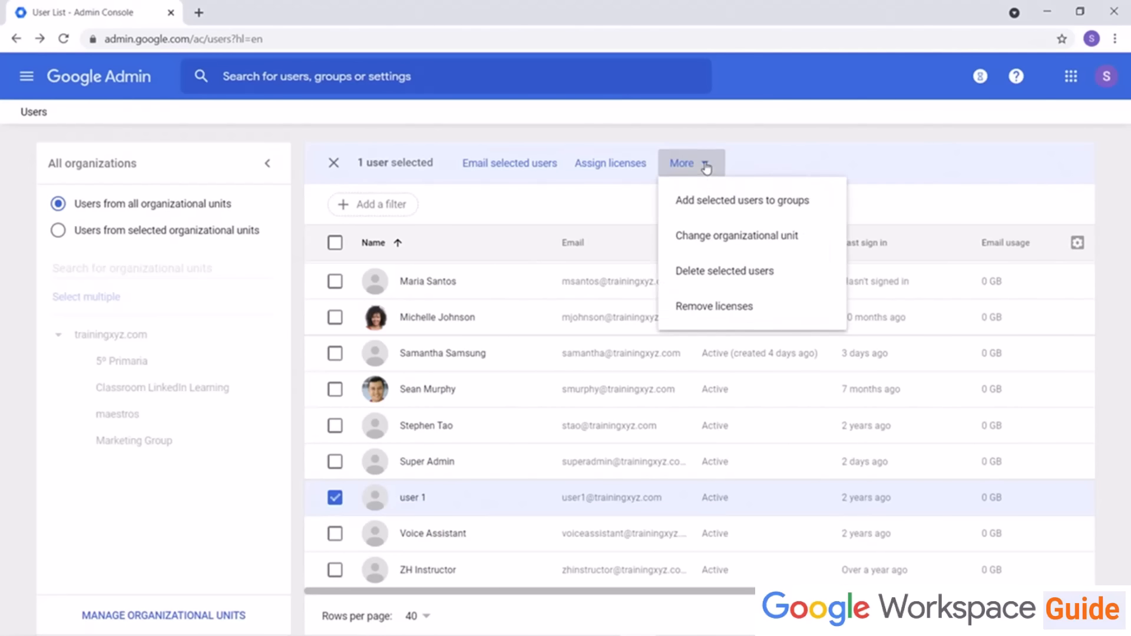
left_click(709, 276)
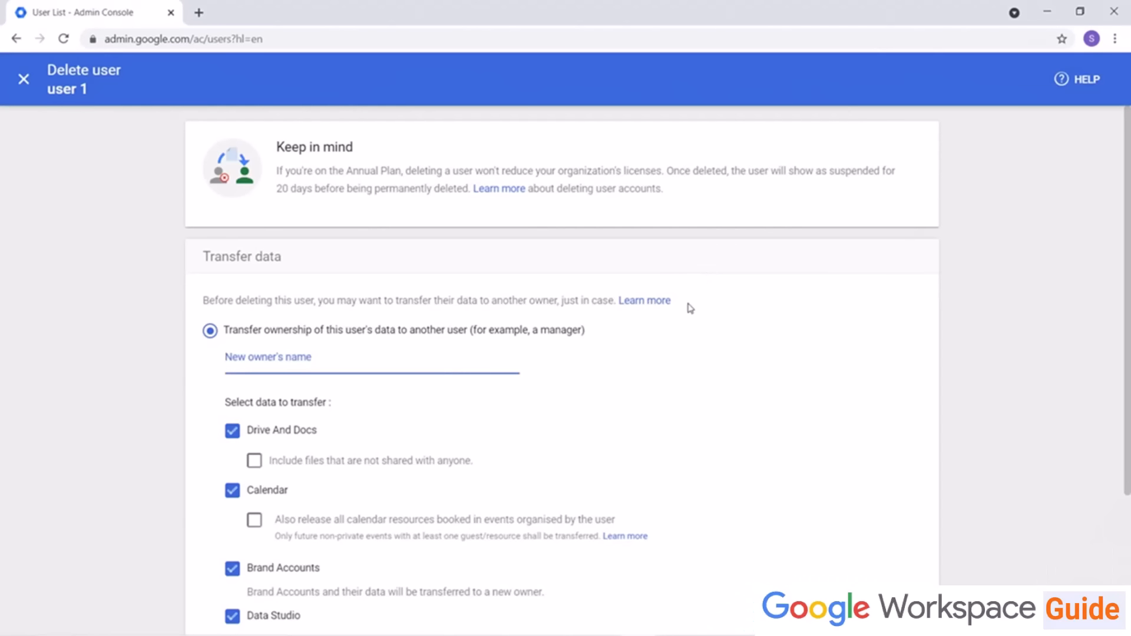
Step: Transfer user 1's data ownership to Jess and confirm deleting the user
scroll(691, 309, "down", 3)
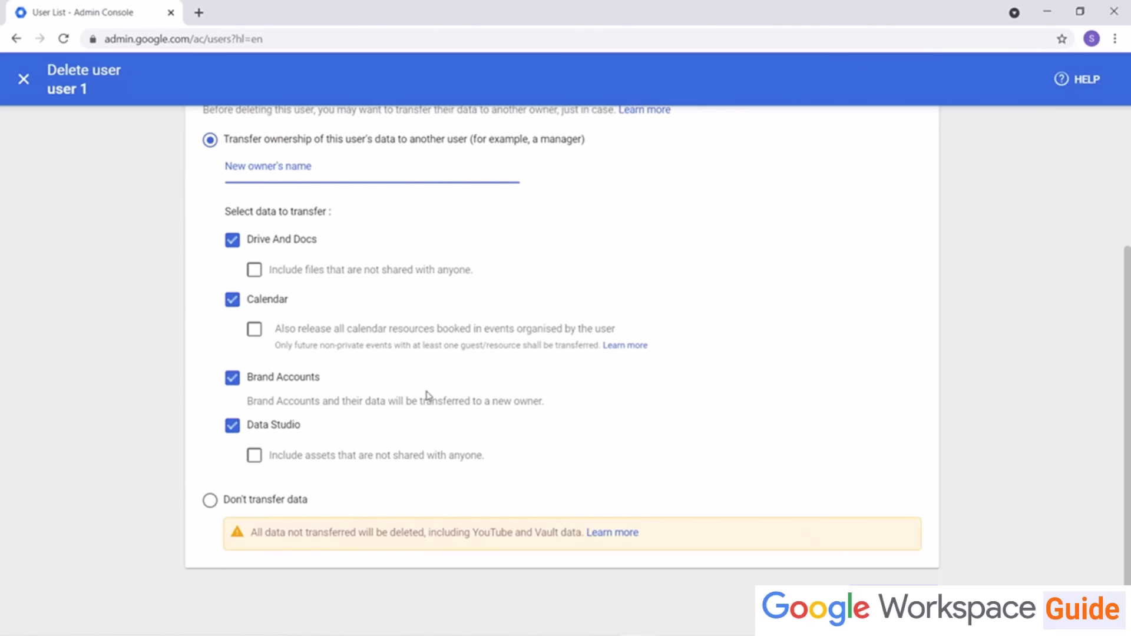
left_click(209, 502)
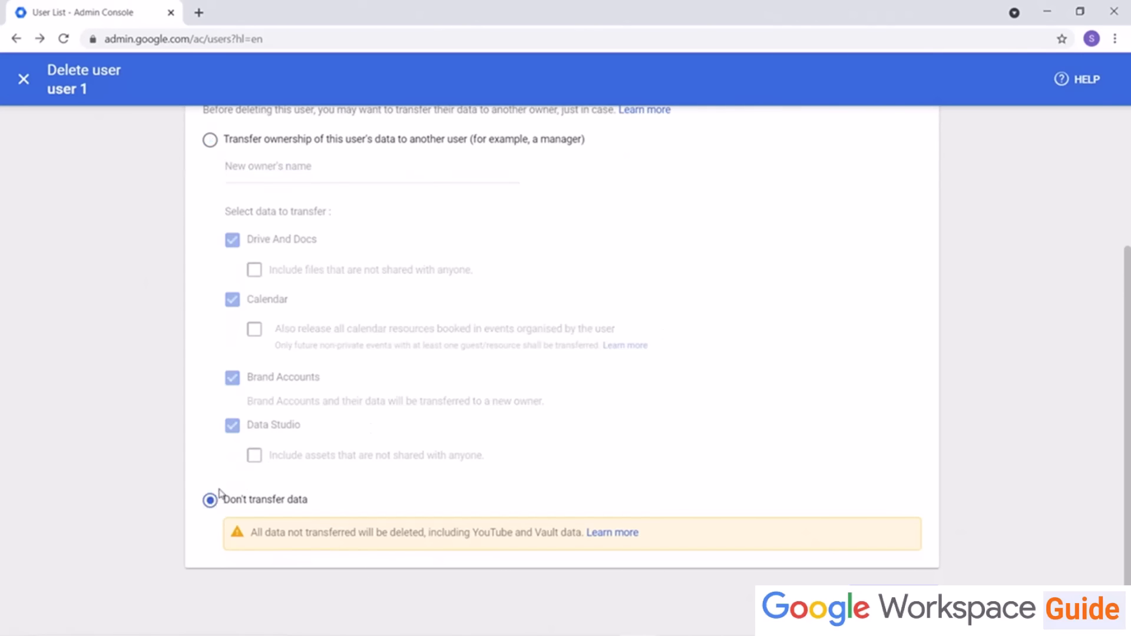
scroll(224, 466, "up", 3)
left_click(210, 331)
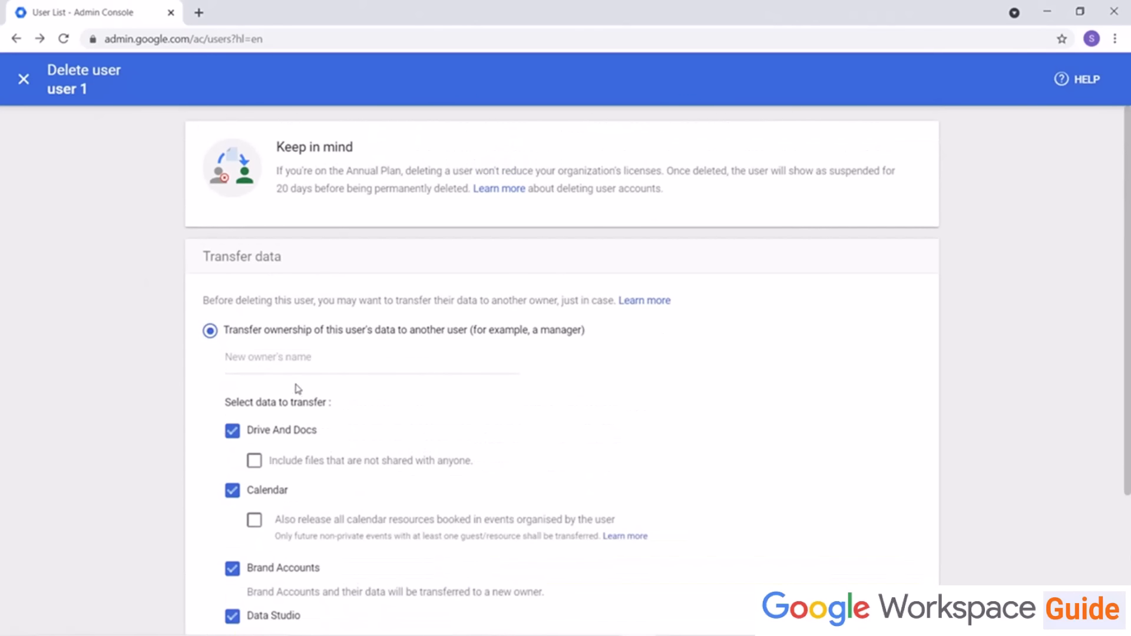
scroll(454, 365, "down", 3)
left_click(323, 167)
type("jess")
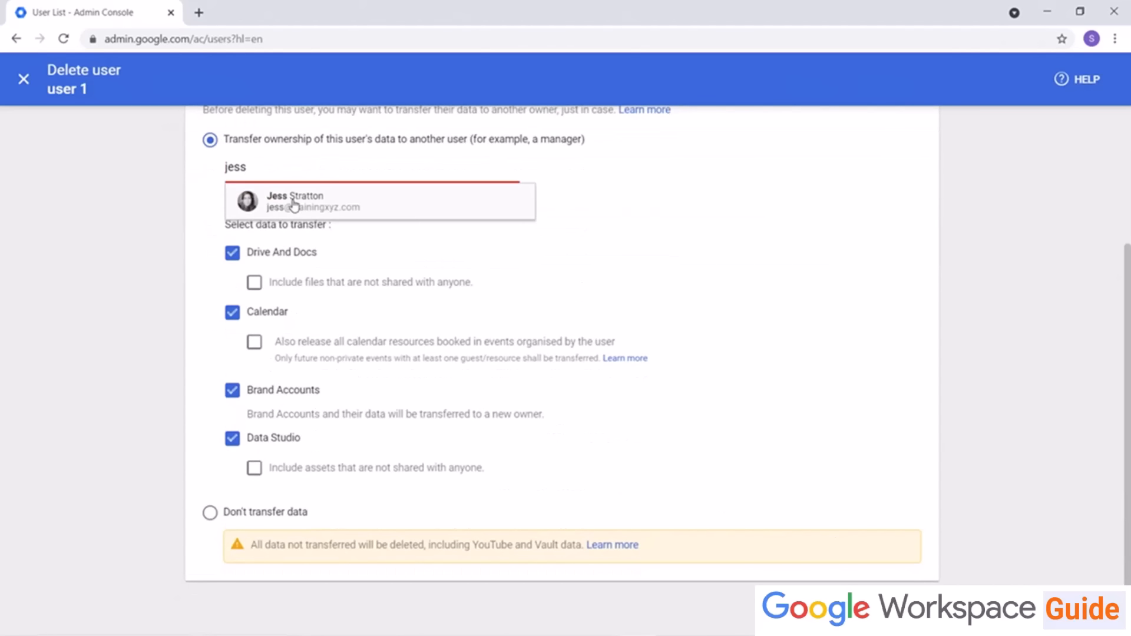
left_click(295, 204)
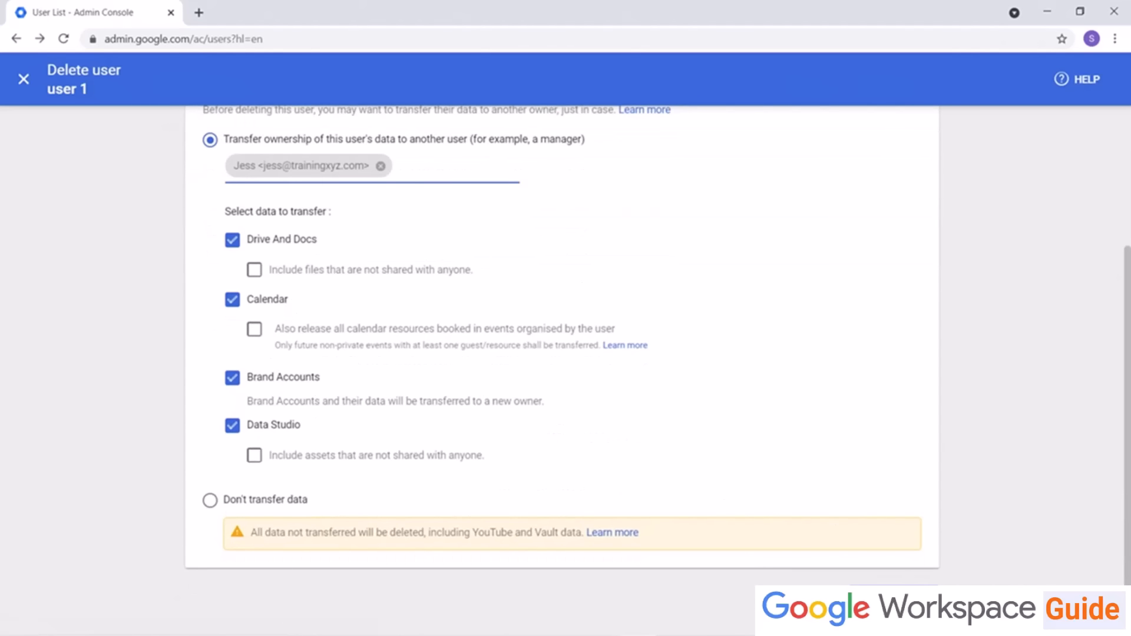
left_click(893, 597)
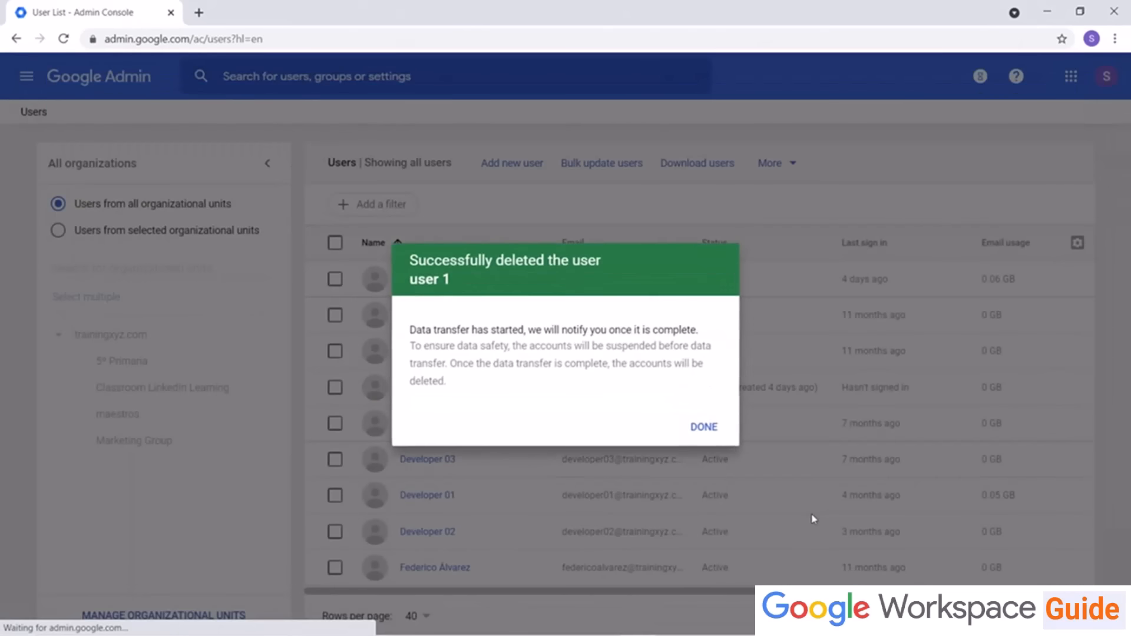
left_click(705, 425)
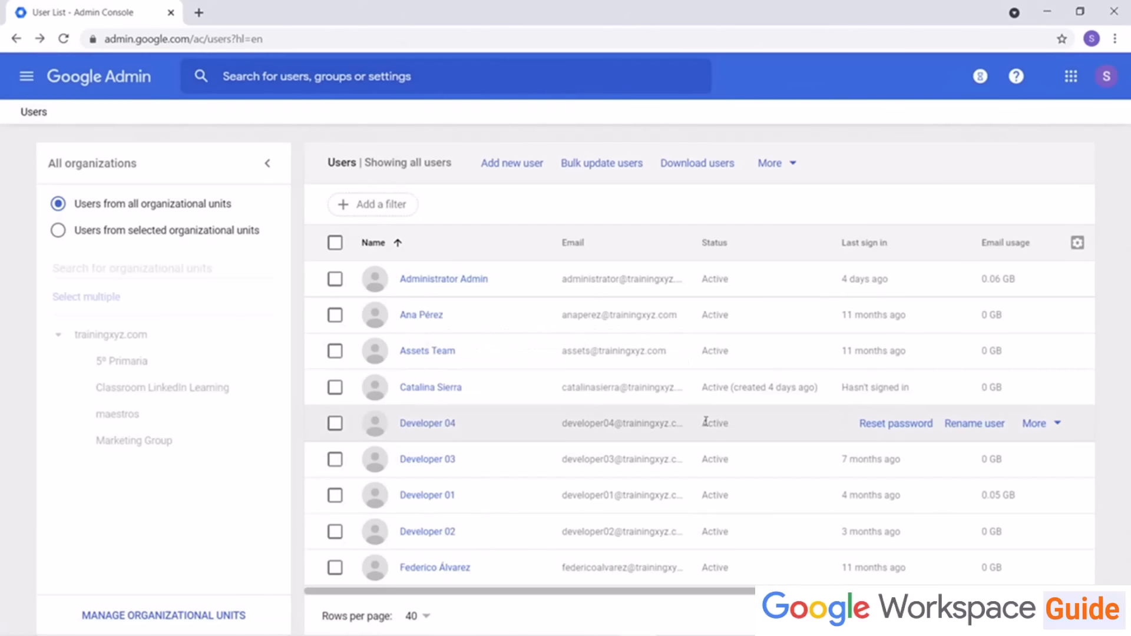
Step: Filter the user list to show recently deleted users, then open the Groups page from the admin home
left_click(374, 205)
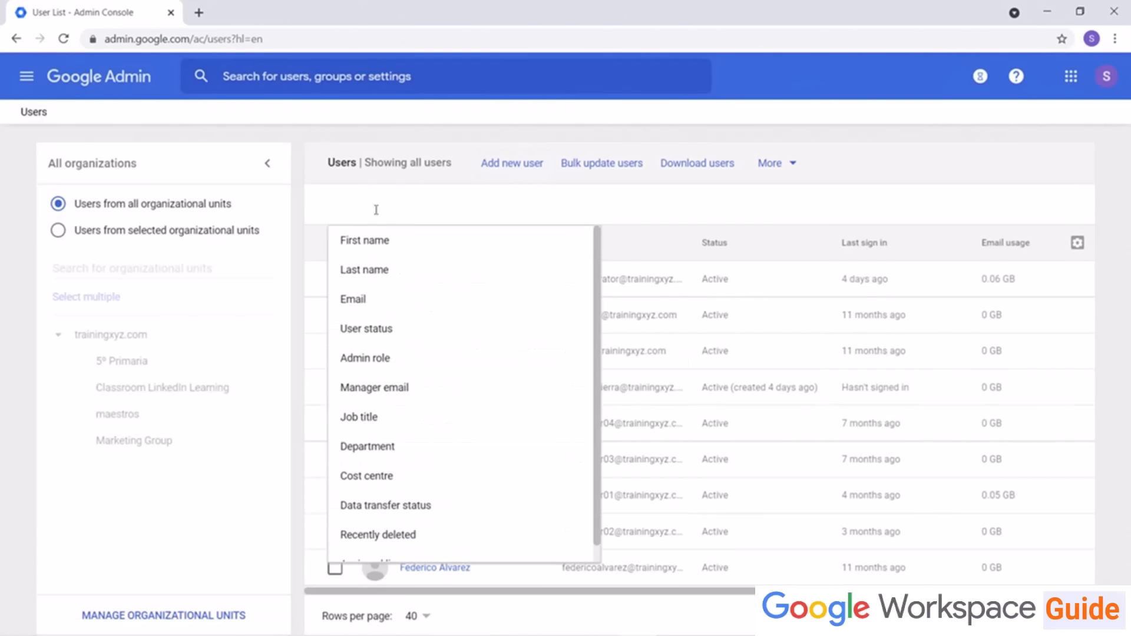
left_click(375, 534)
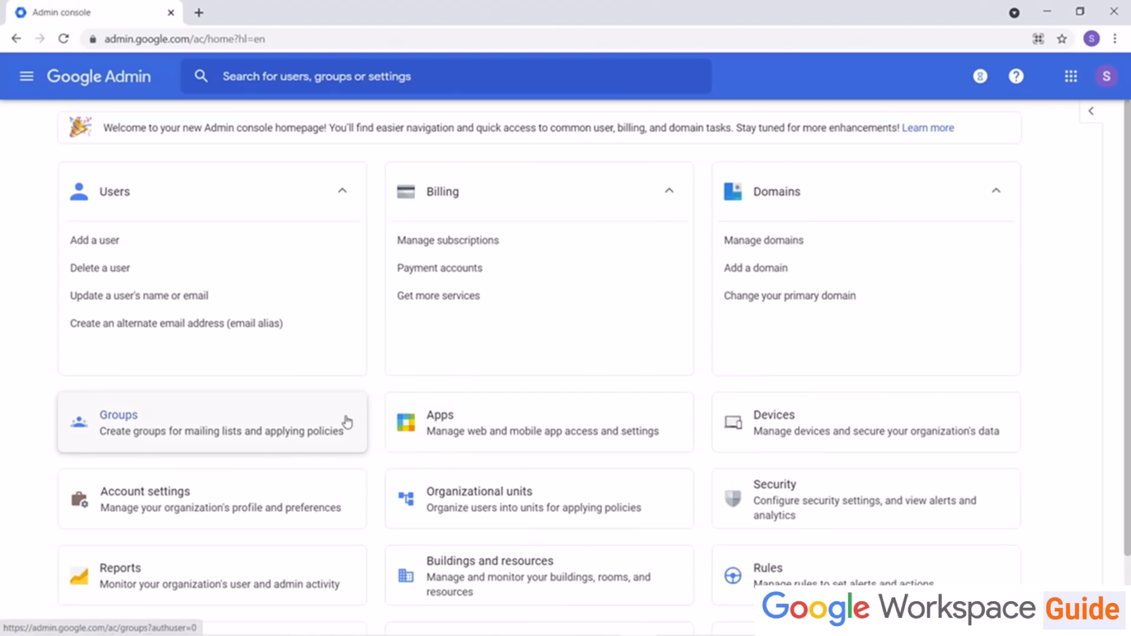
left_click(325, 431)
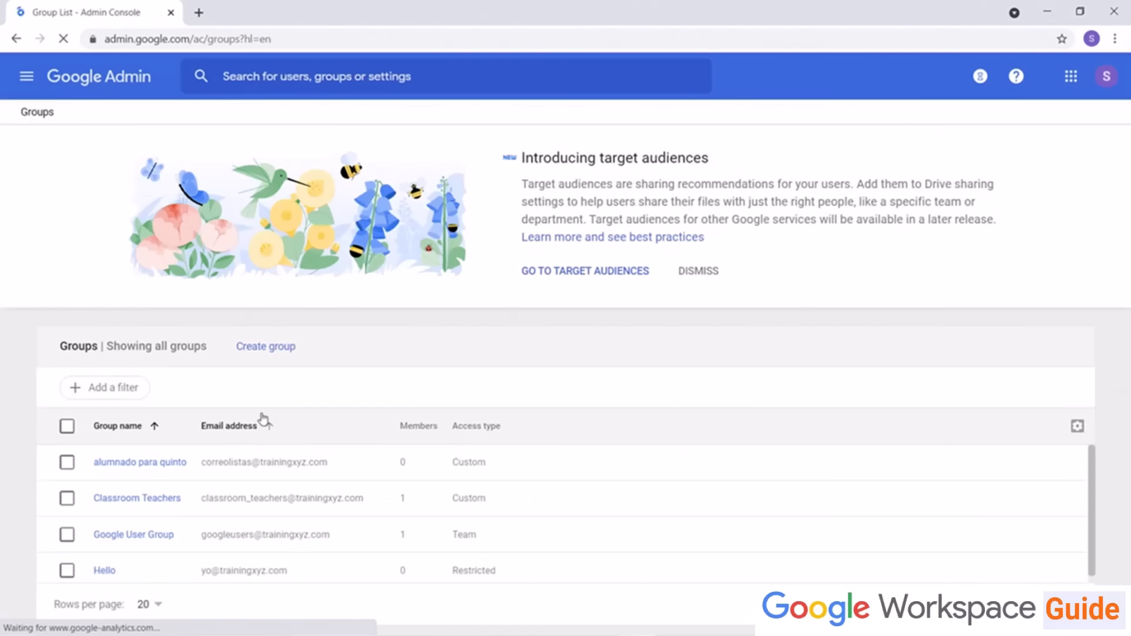
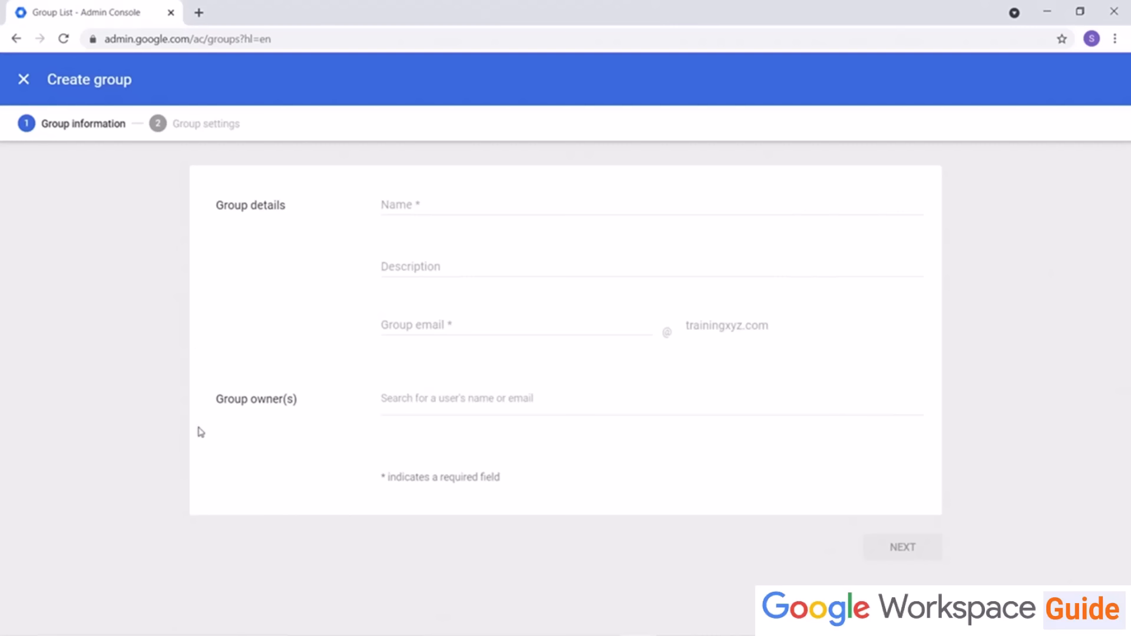
Step: Fill in the new group's details: name Google User Group, description For Google Users, email gugroup, add the owner user, and continue
left_click(400, 200)
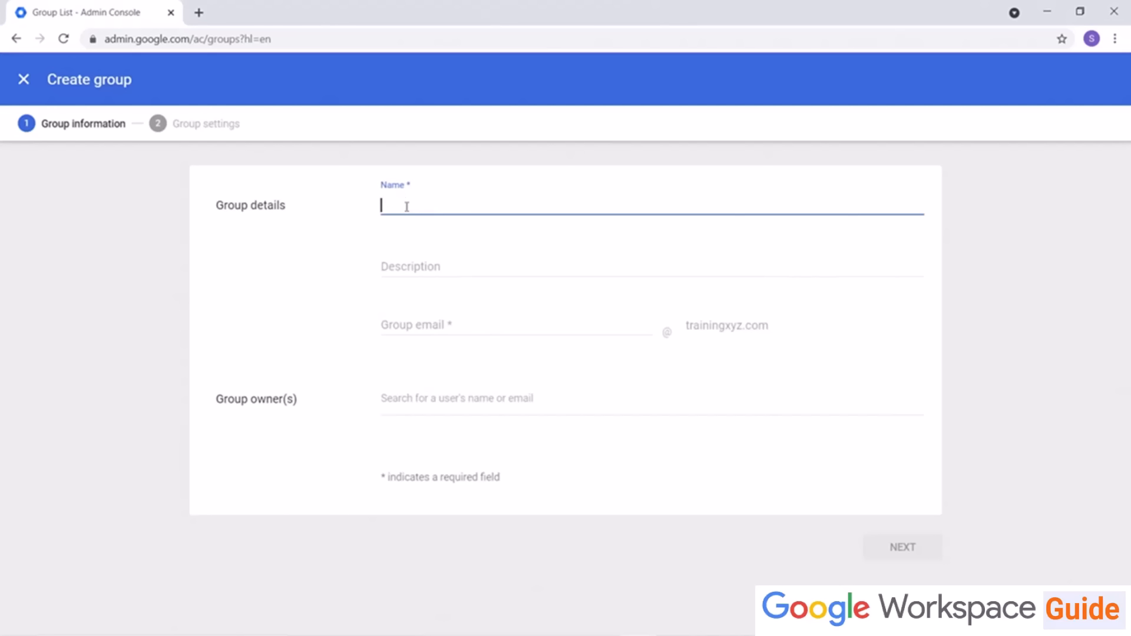
type("Google User Group")
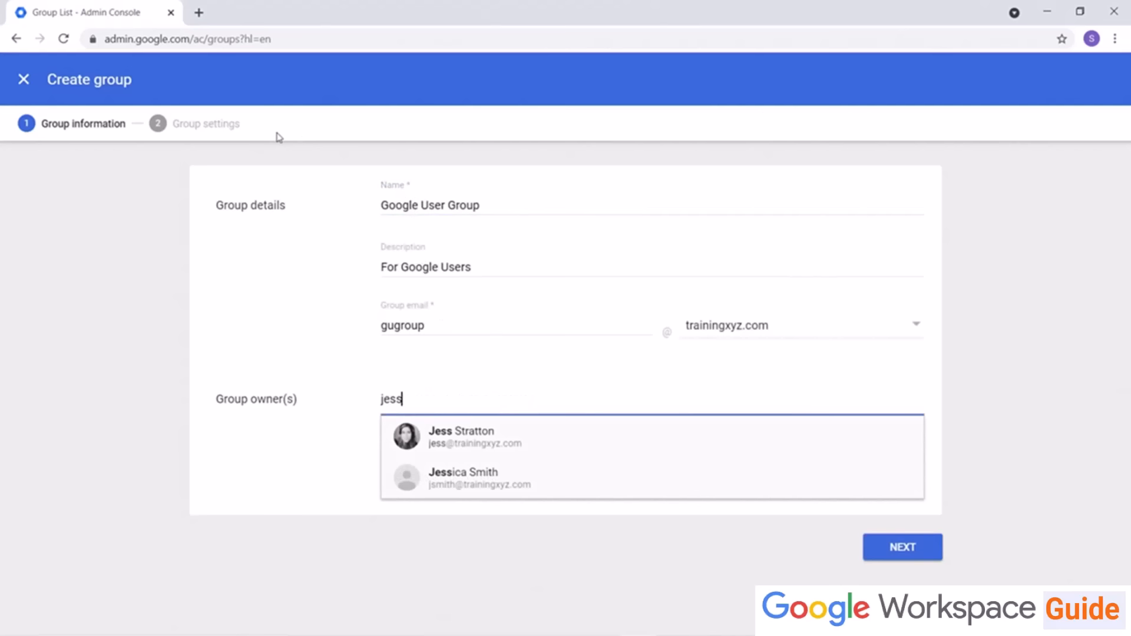
left_click(530, 443)
left_click(903, 547)
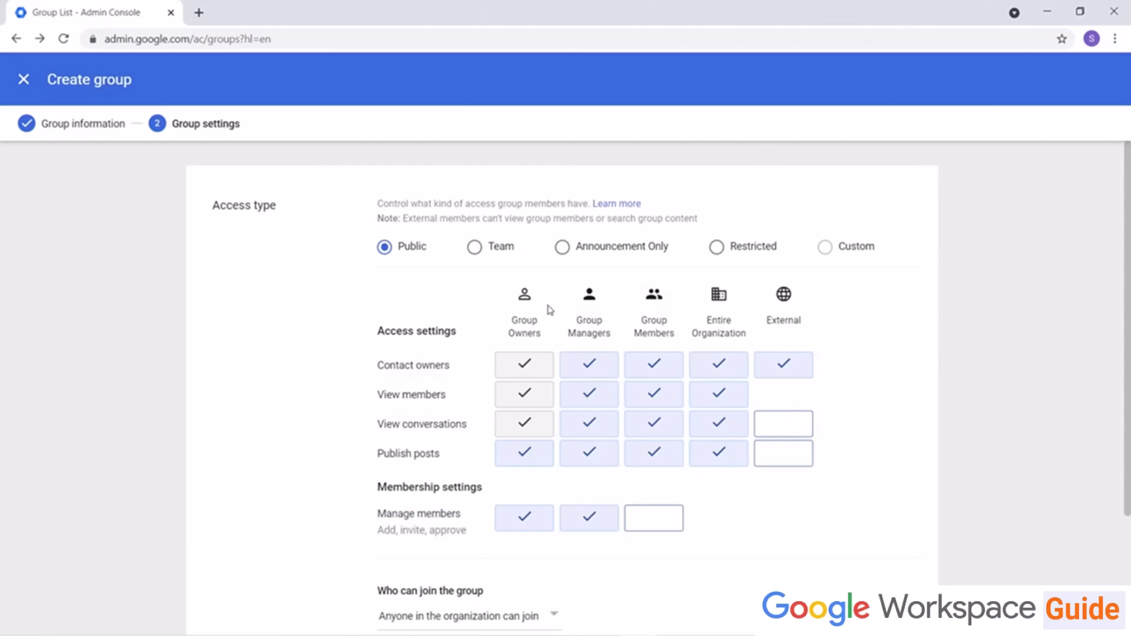
Step: Set the group's access type to Team and who can join to Anyone in the organization can ask, then create the group
left_click(475, 247)
scroll(259, 358, "down", 2)
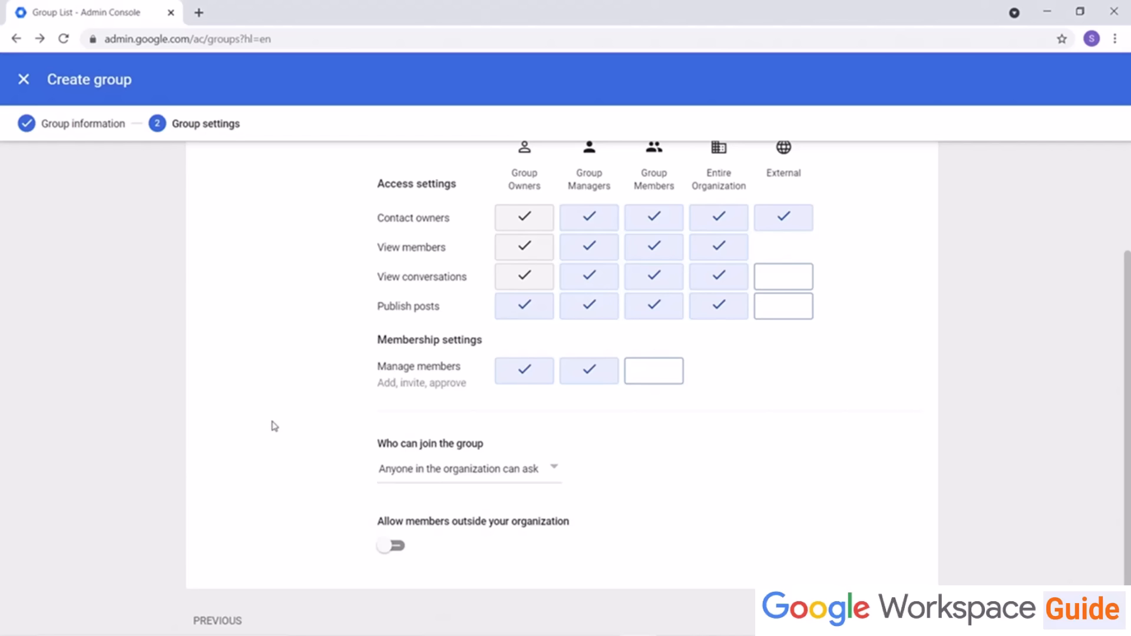
left_click(462, 465)
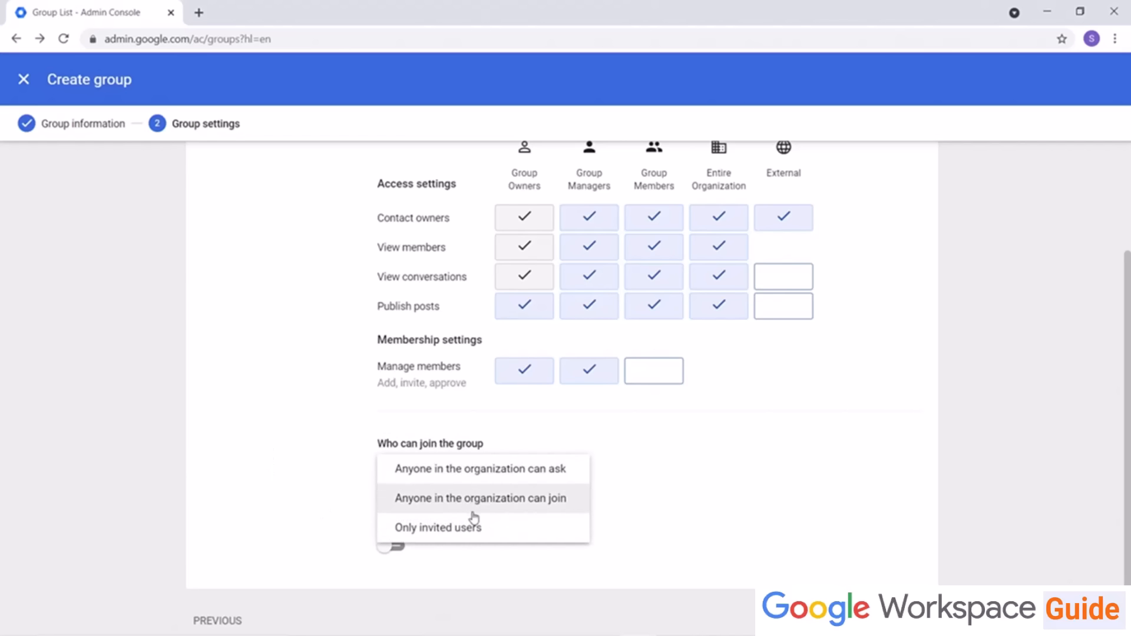
left_click(765, 523)
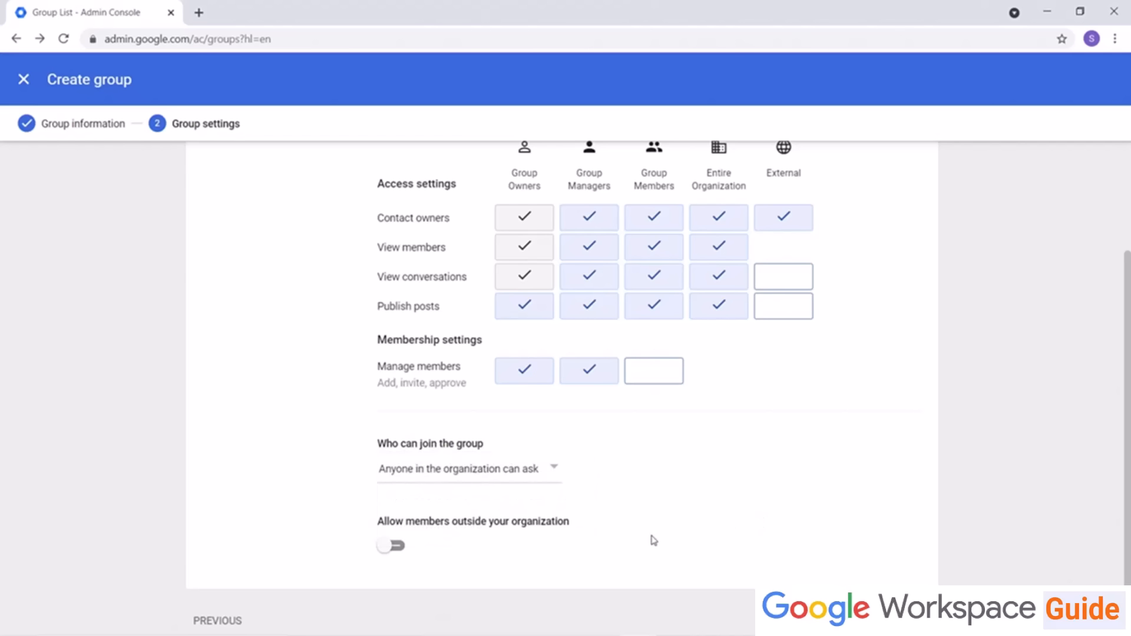
scroll(647, 530, "down", 1)
left_click(530, 447)
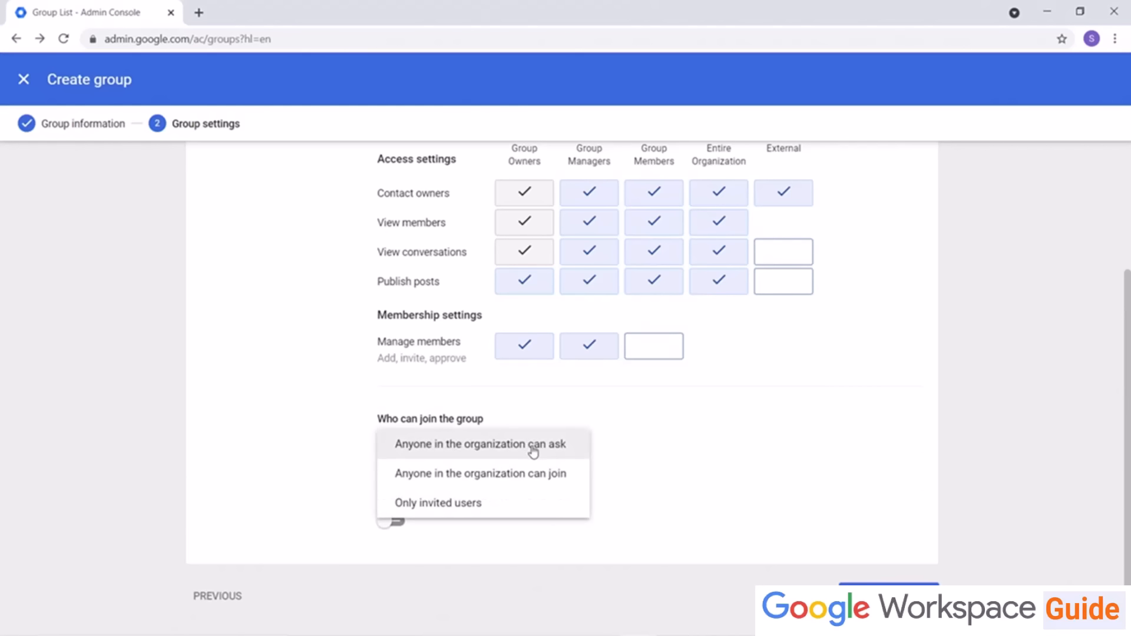
left_click(533, 507)
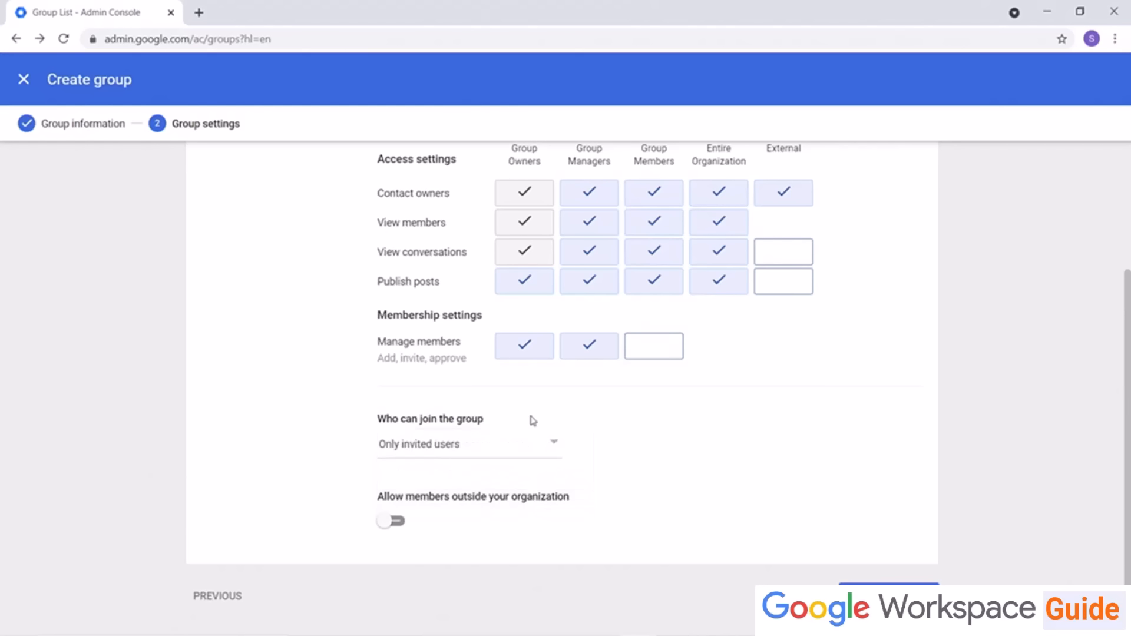
left_click(532, 443)
left_click(529, 453)
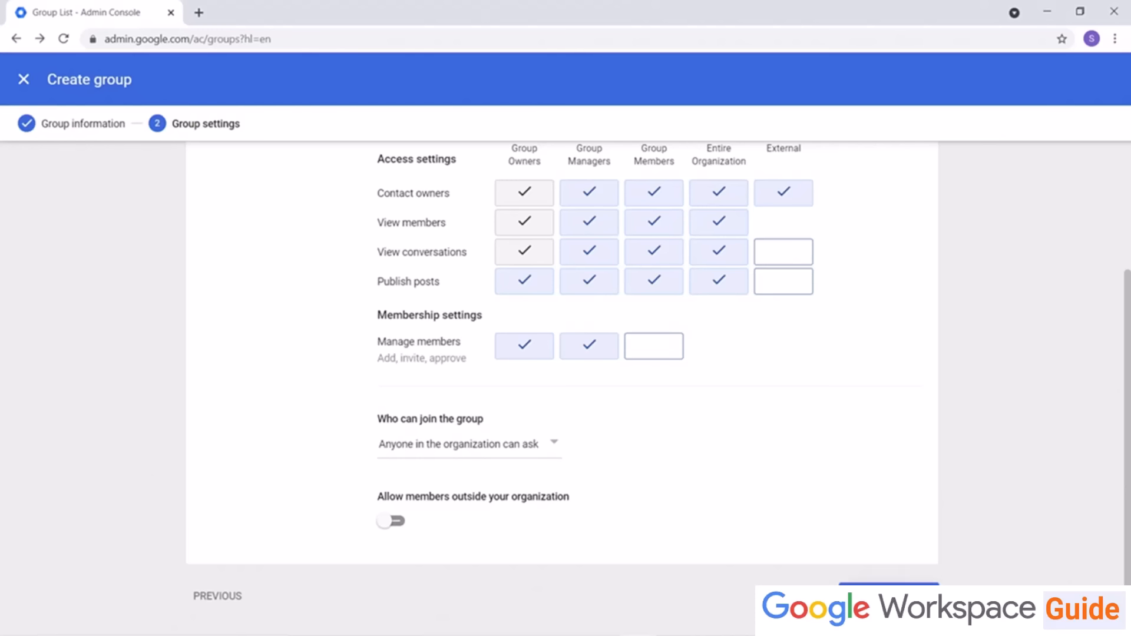
left_click(884, 595)
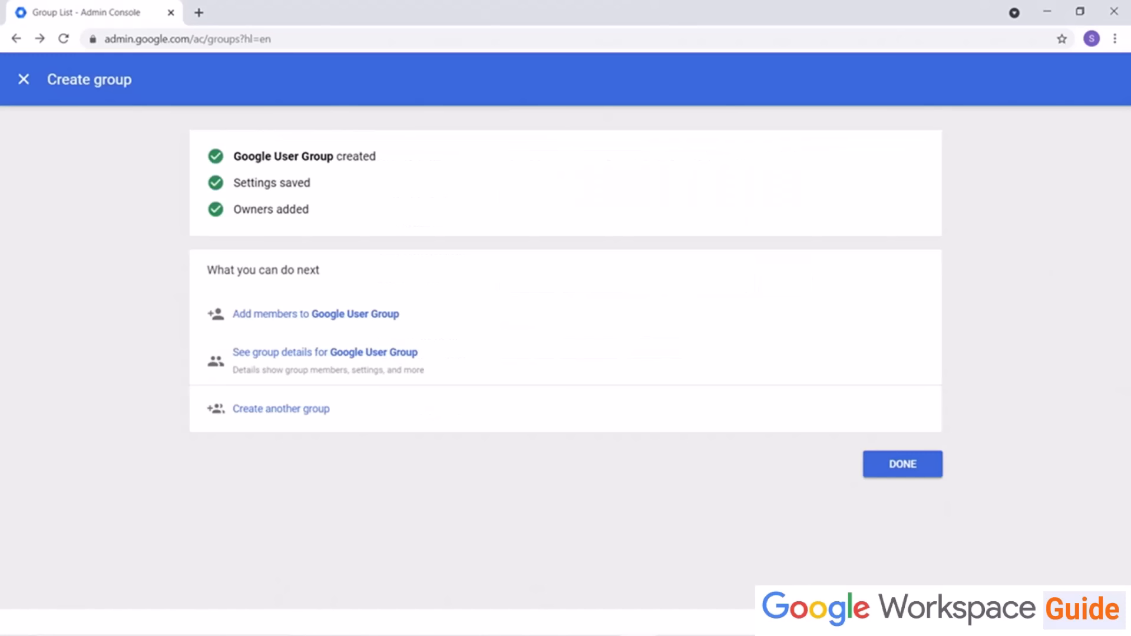
left_click(905, 466)
Step: Try the admin console search bar with group and user queries
left_click(407, 78)
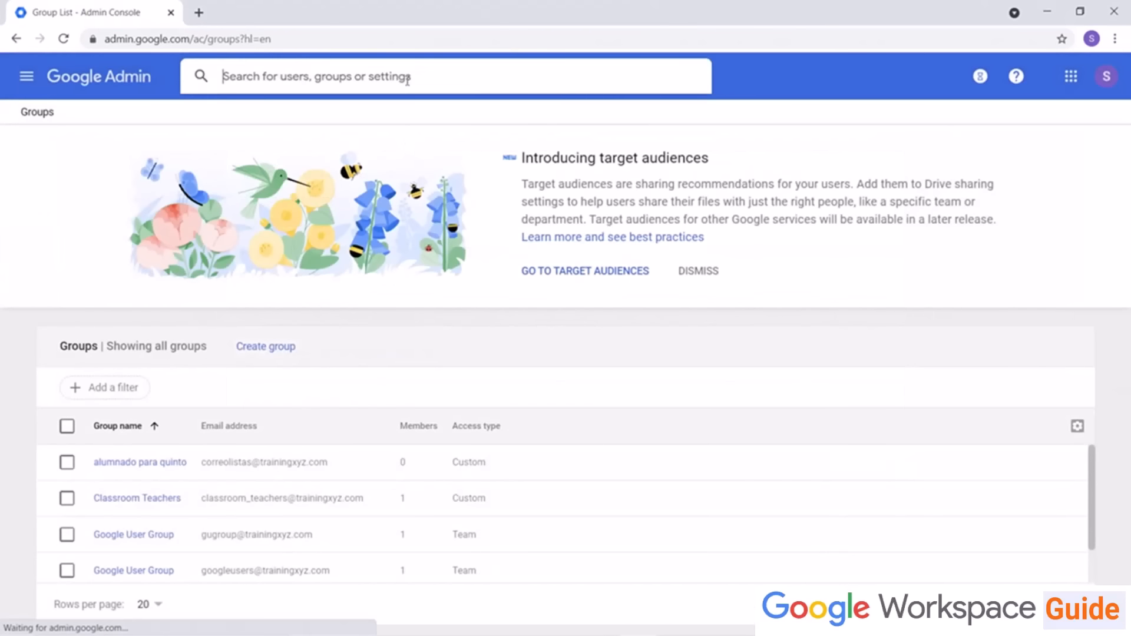
type("group")
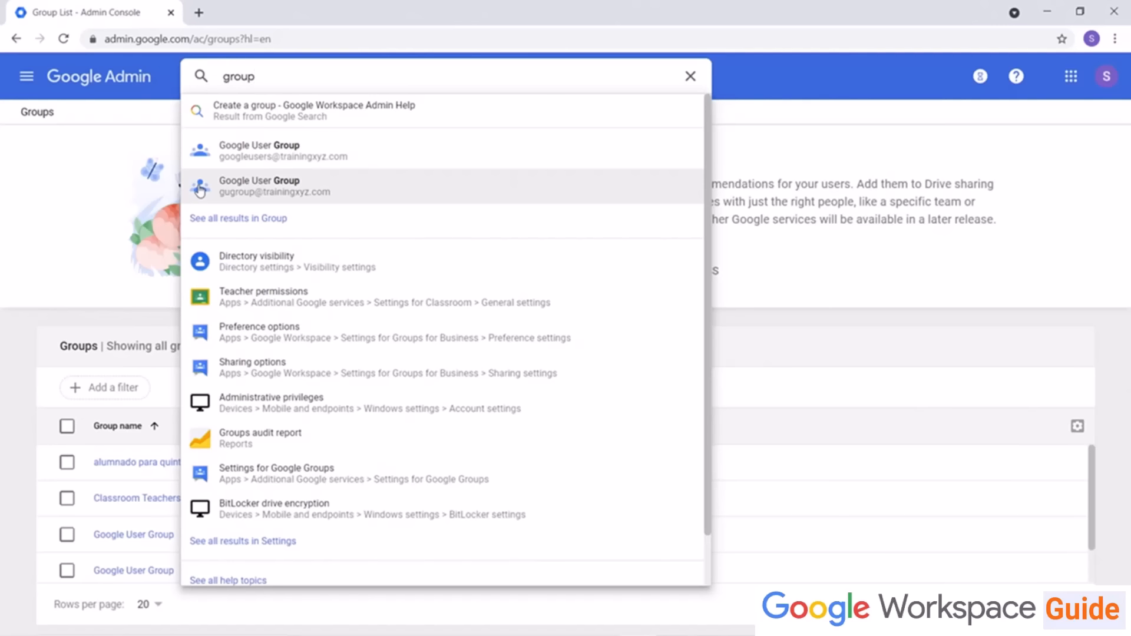
key("BackSpace")
key("BackSpace")
key("BackSpace")
key("BackSpace")
key("BackSpace")
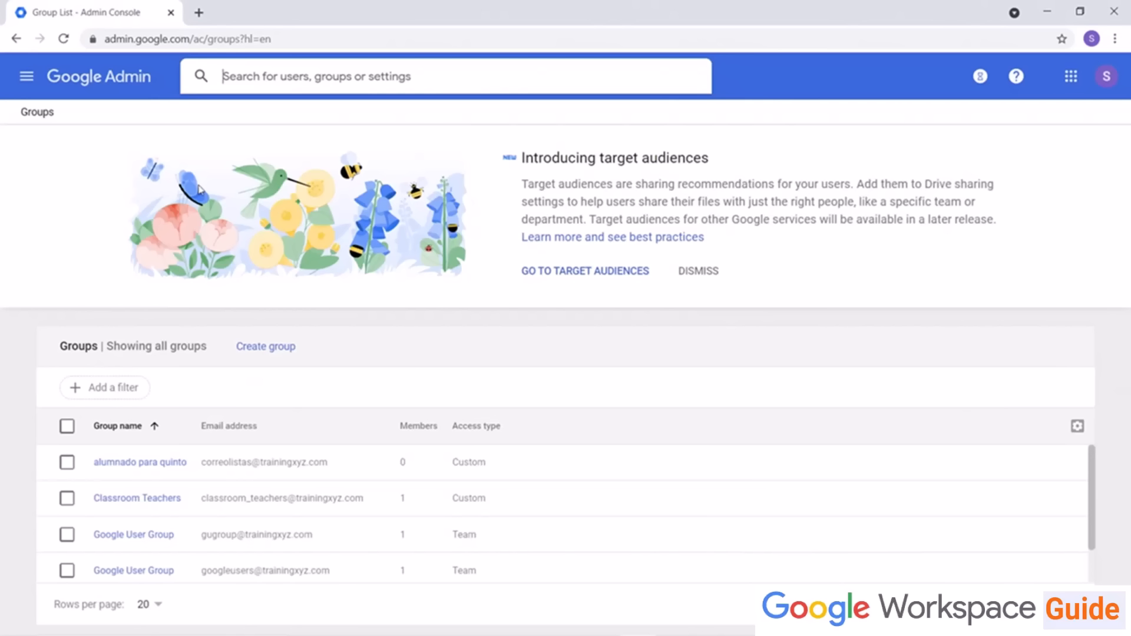
type("user")
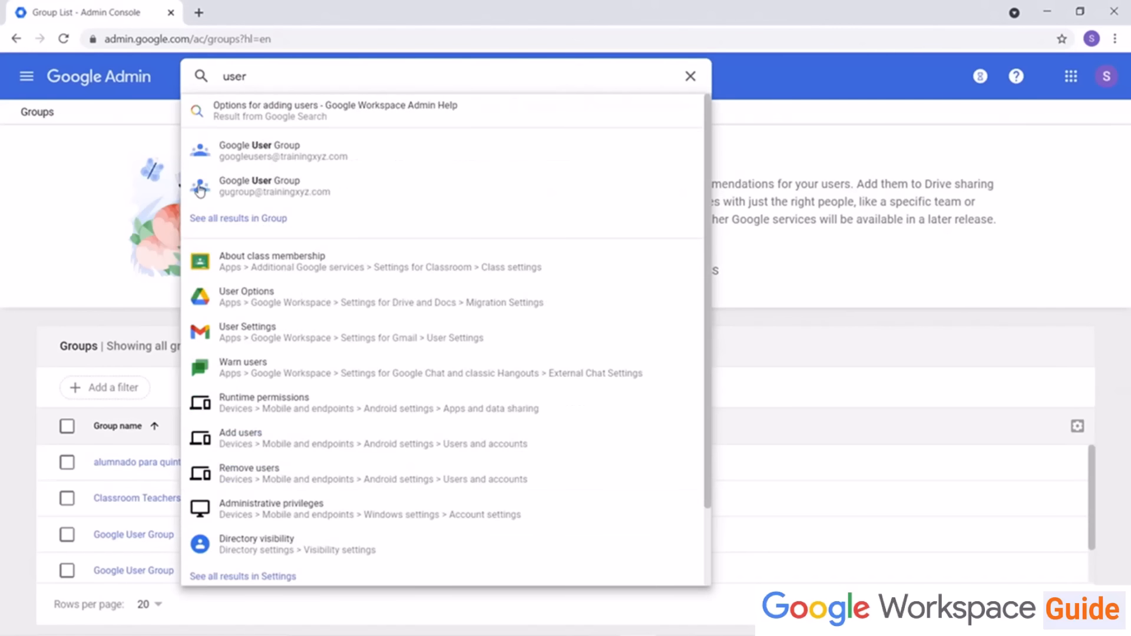
key("Escape")
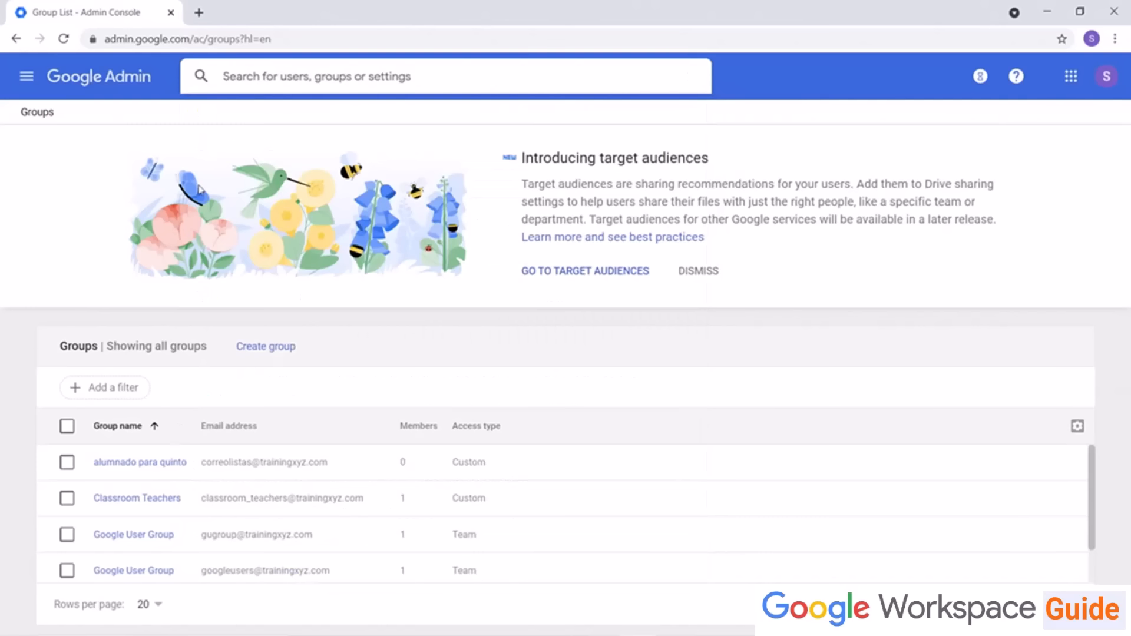
type("jess")
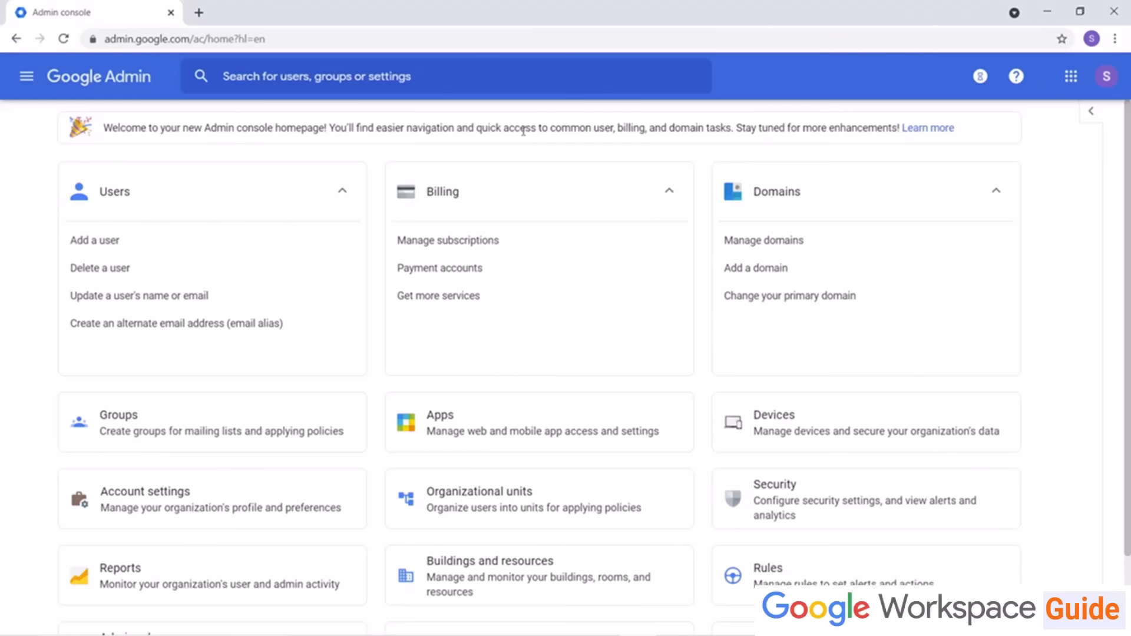
Step: Open the Gmail service settings under Google Workspace apps and go to its Setup section
left_click(468, 416)
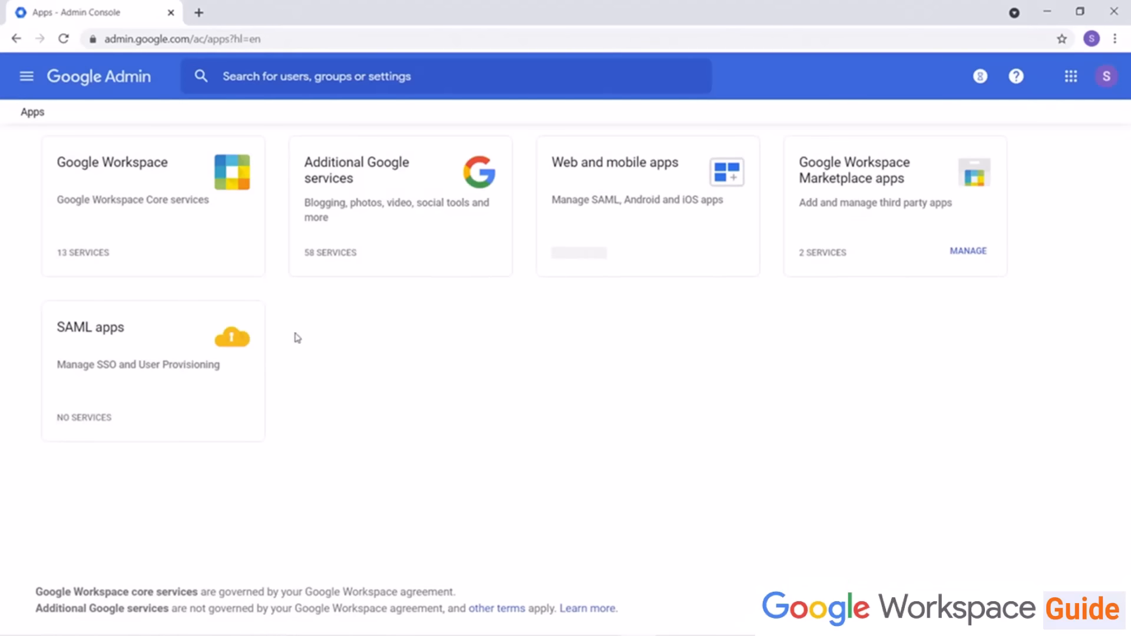
left_click(144, 214)
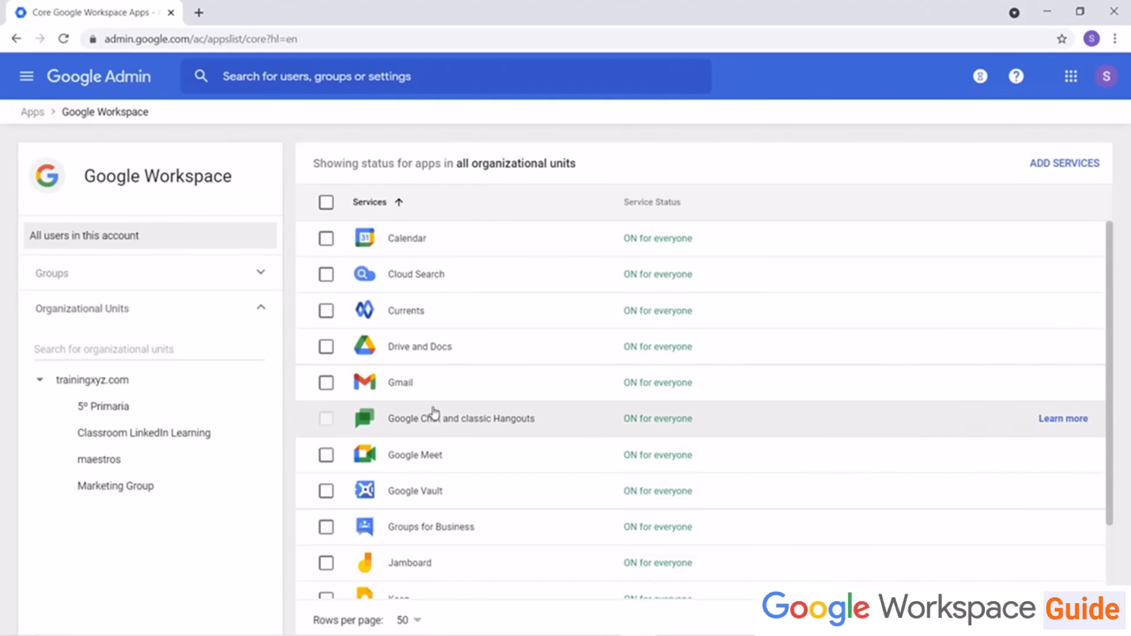
left_click(593, 394)
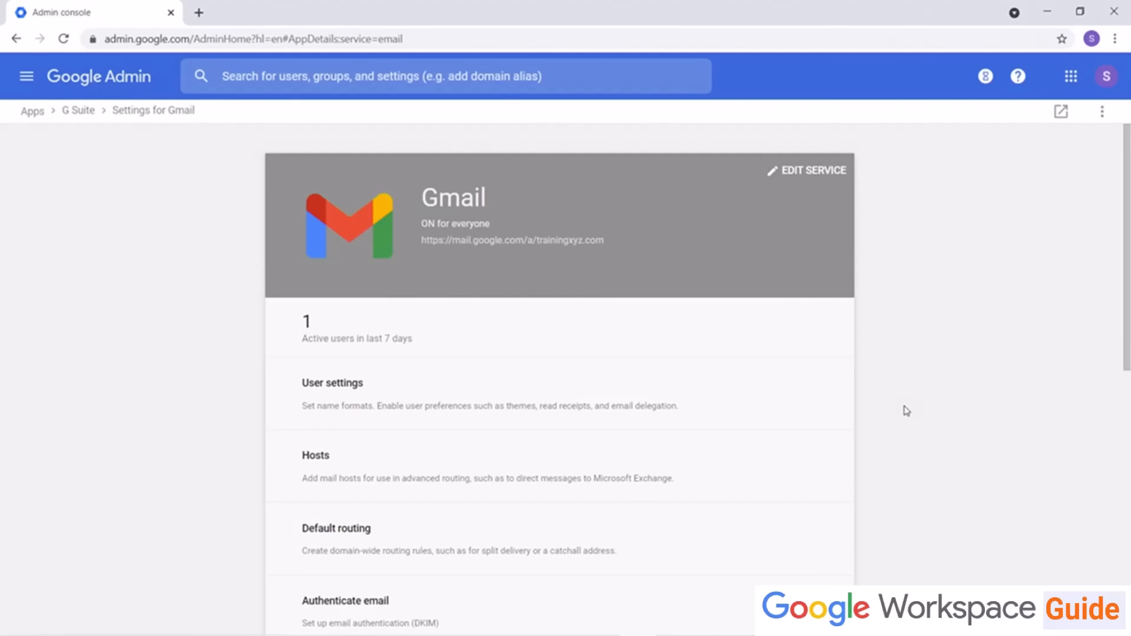
scroll(886, 522, "down", 6)
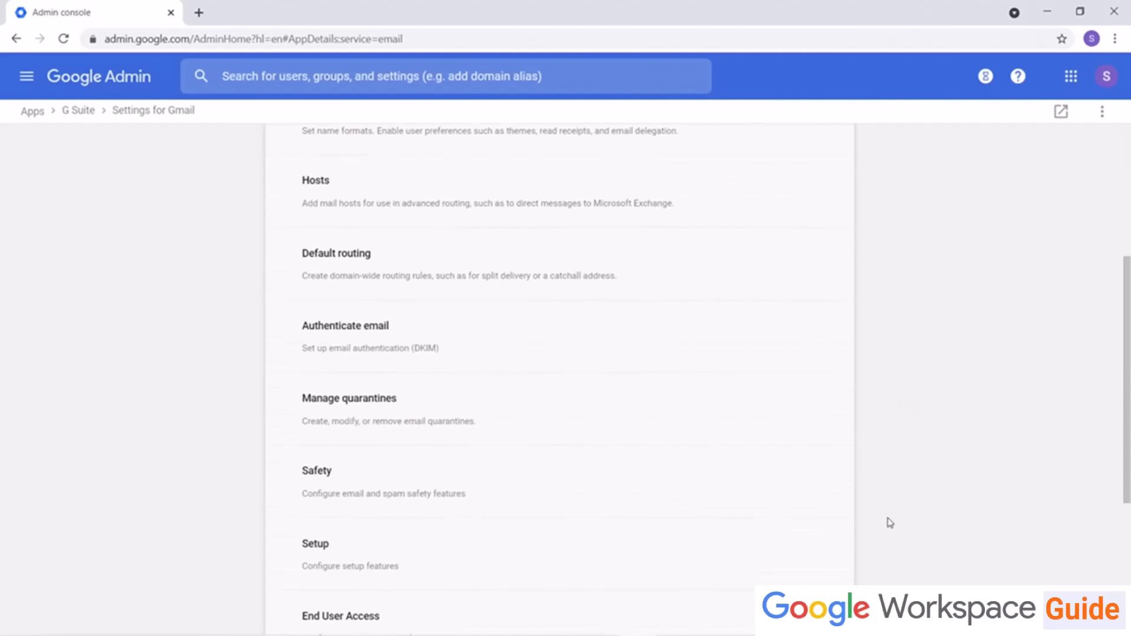
scroll(889, 531, "down", 3)
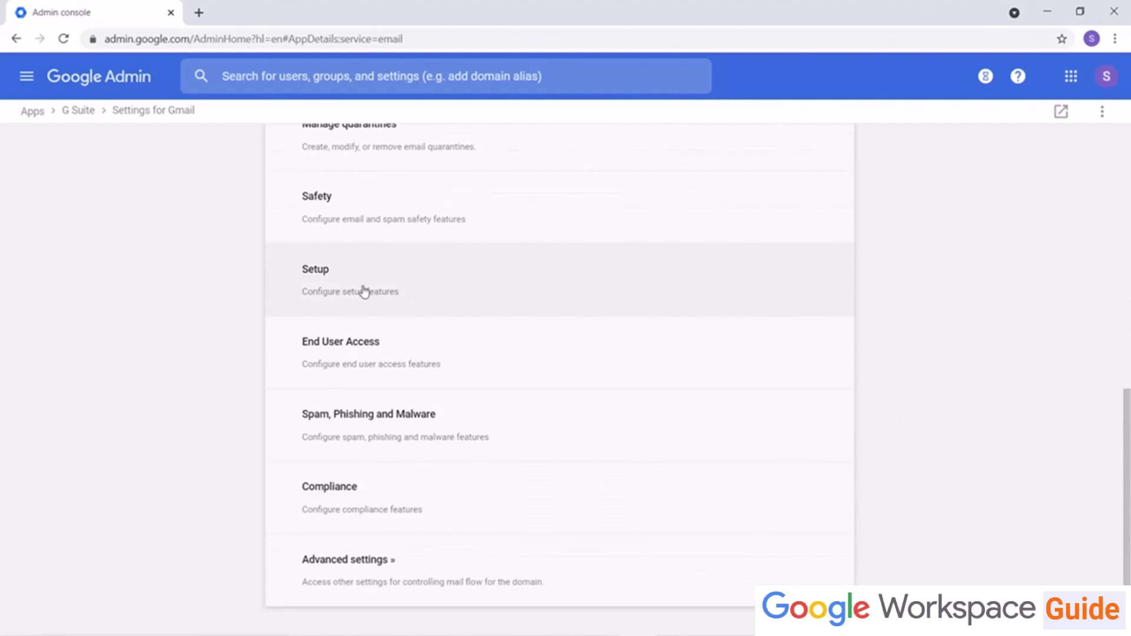
left_click(353, 290)
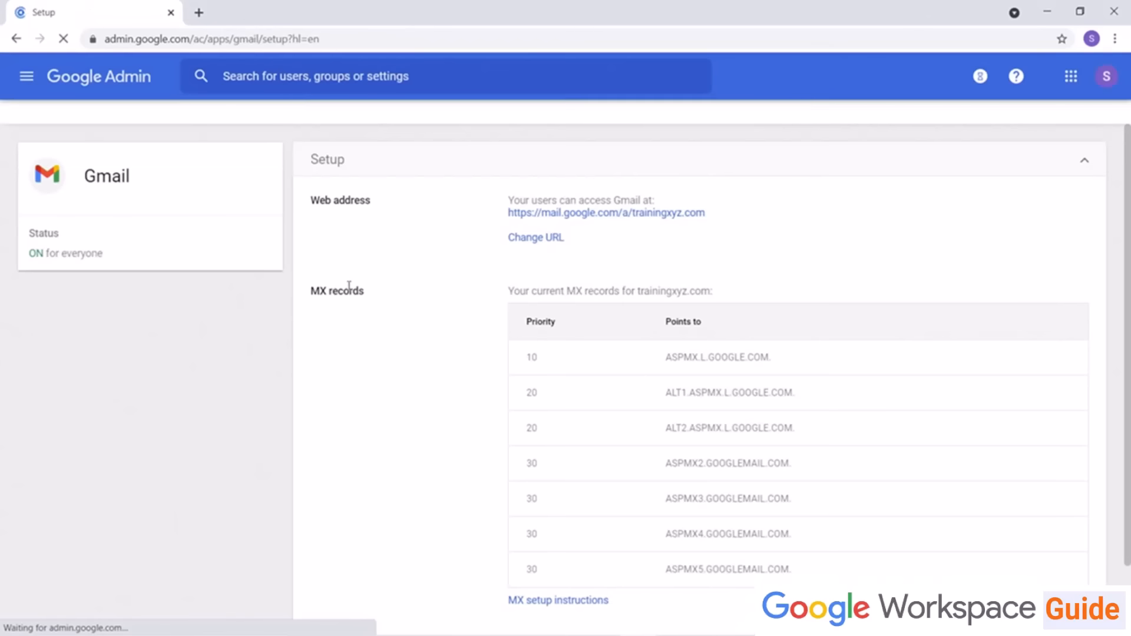
Step: Review the Gmail MX records and open the MX setup instructions help article
scroll(323, 330, "down", 1)
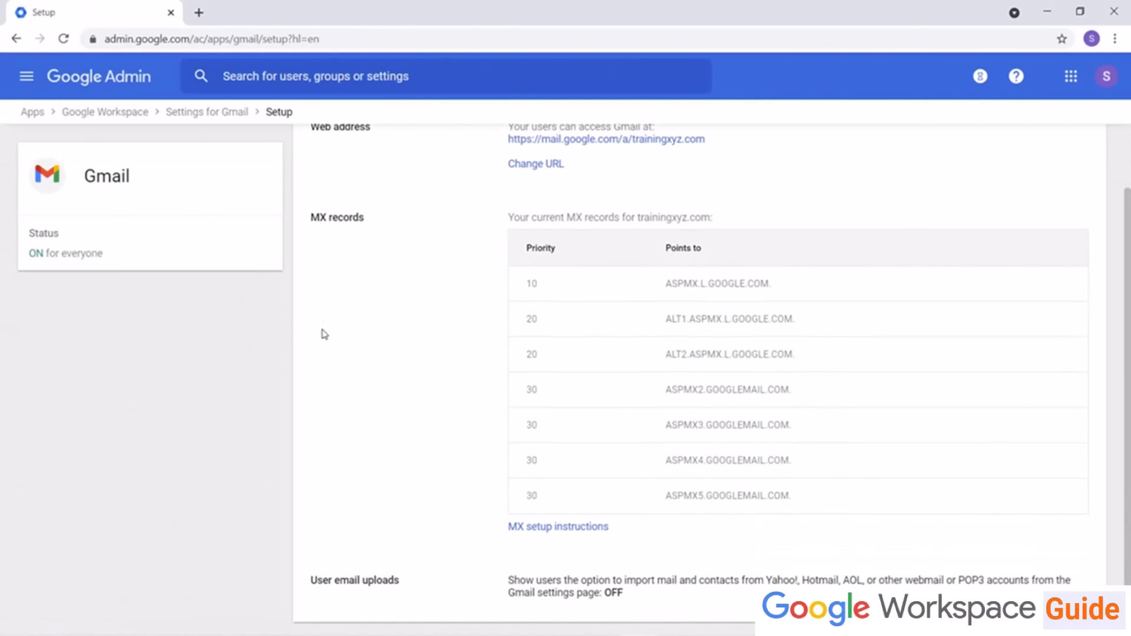
scroll(322, 340, "up", 1)
scroll(322, 346, "down", 1)
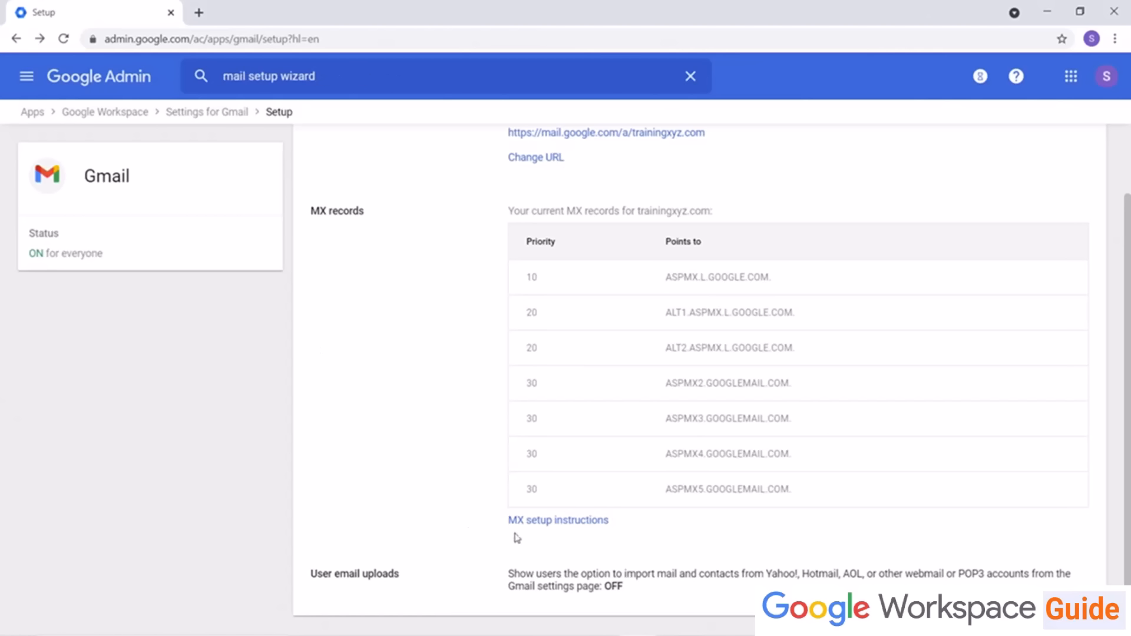
left_click(542, 524)
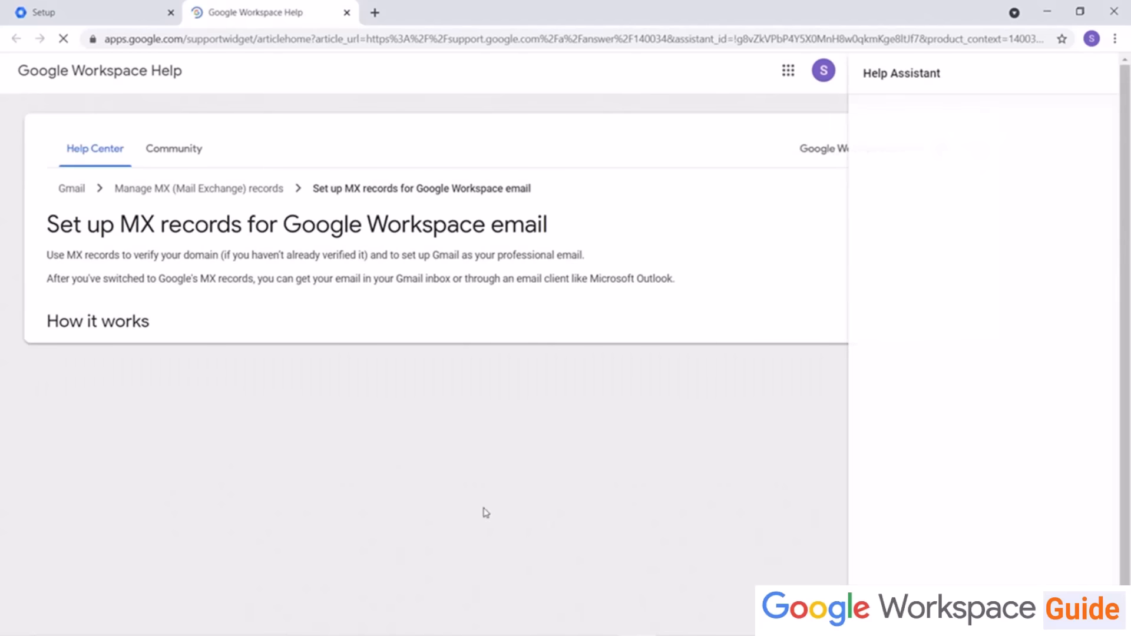
scroll(457, 435, "down", 4)
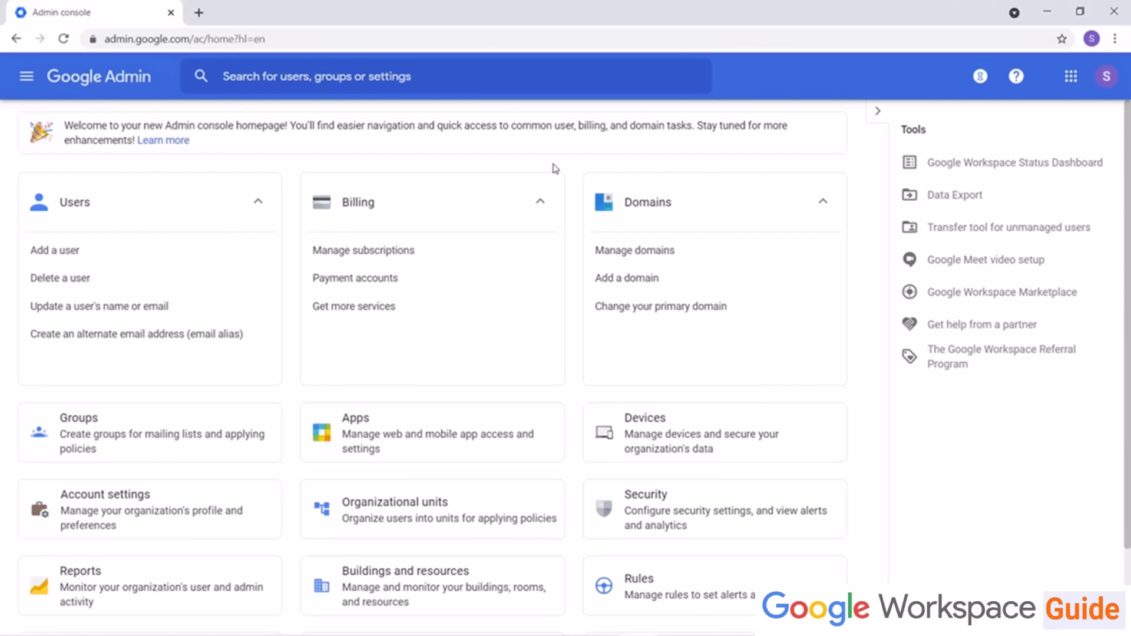
Step: Open the Devices universal settings and expand the General mobile management option
left_click(710, 434)
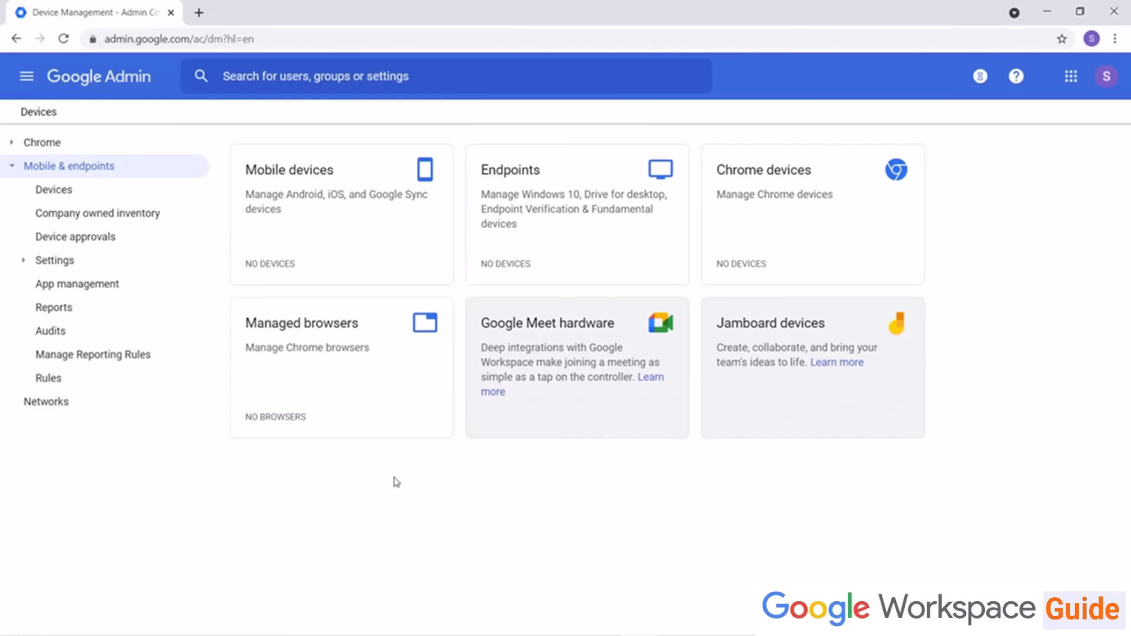
left_click(87, 264)
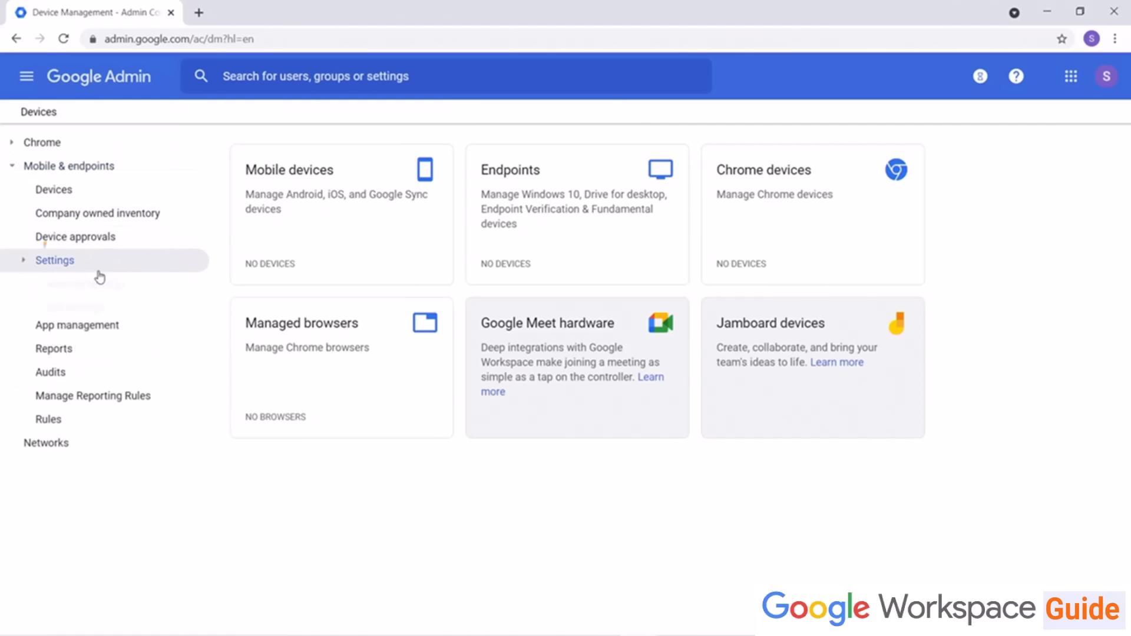
left_click(91, 356)
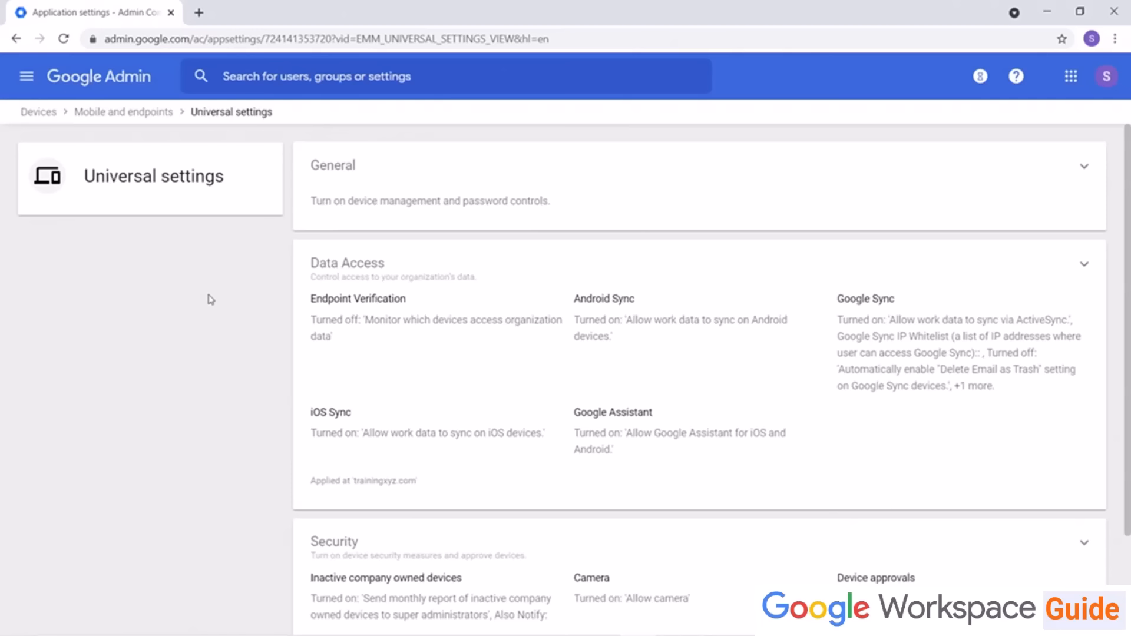
left_click(1080, 169)
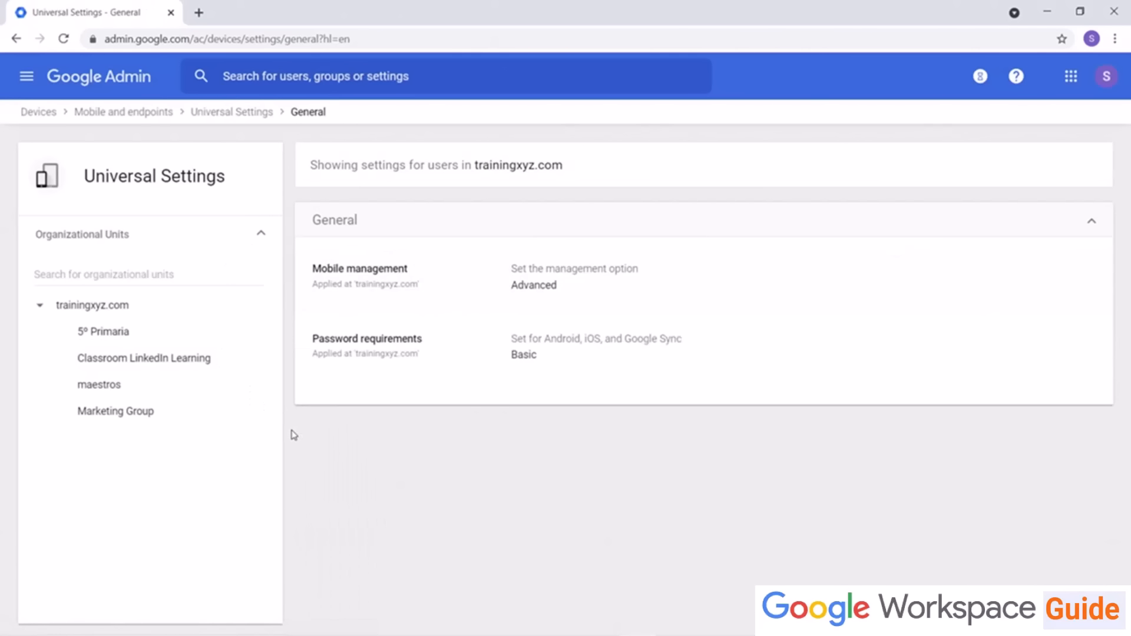
left_click(436, 281)
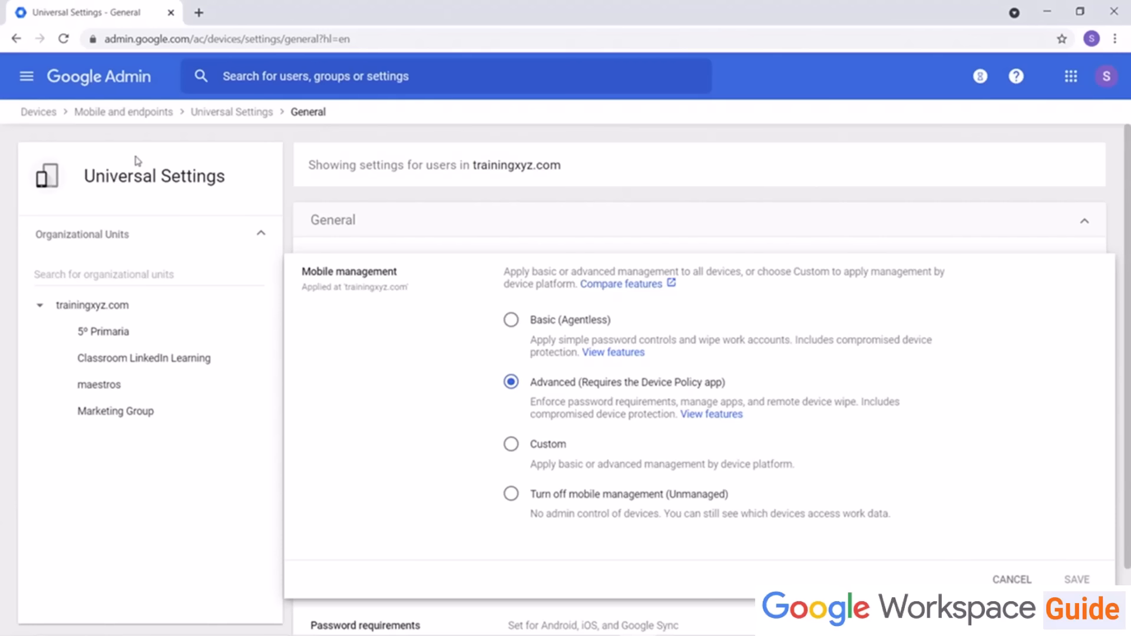
Step: Return to the admin home, open Apps, go back and reopen the mobile management options
left_click(106, 77)
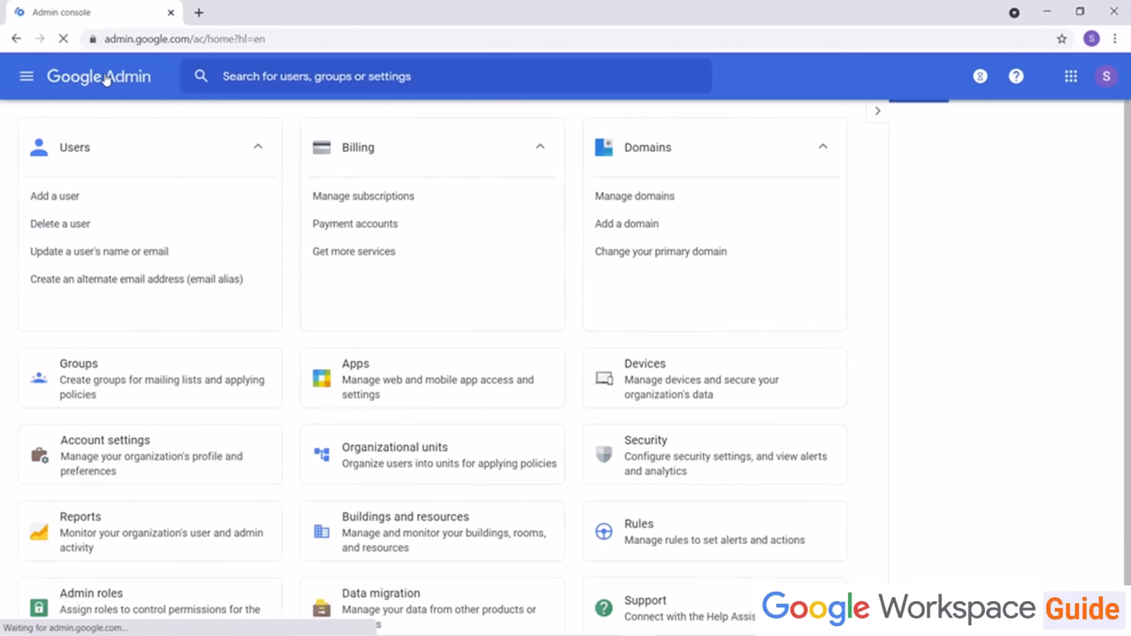
left_click(418, 439)
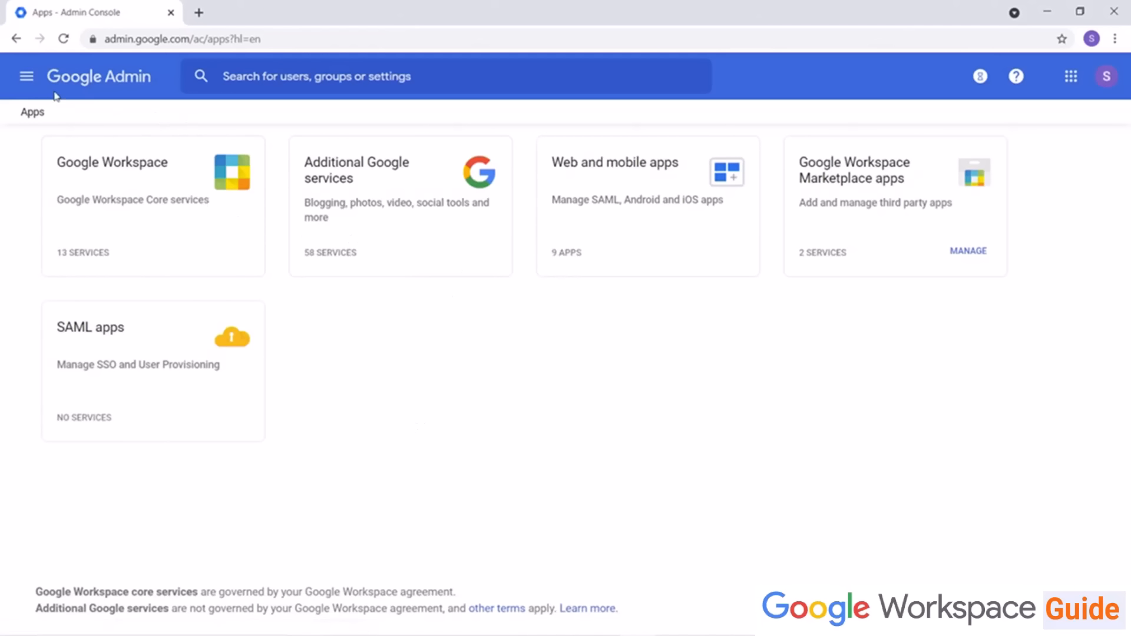
left_click(16, 39)
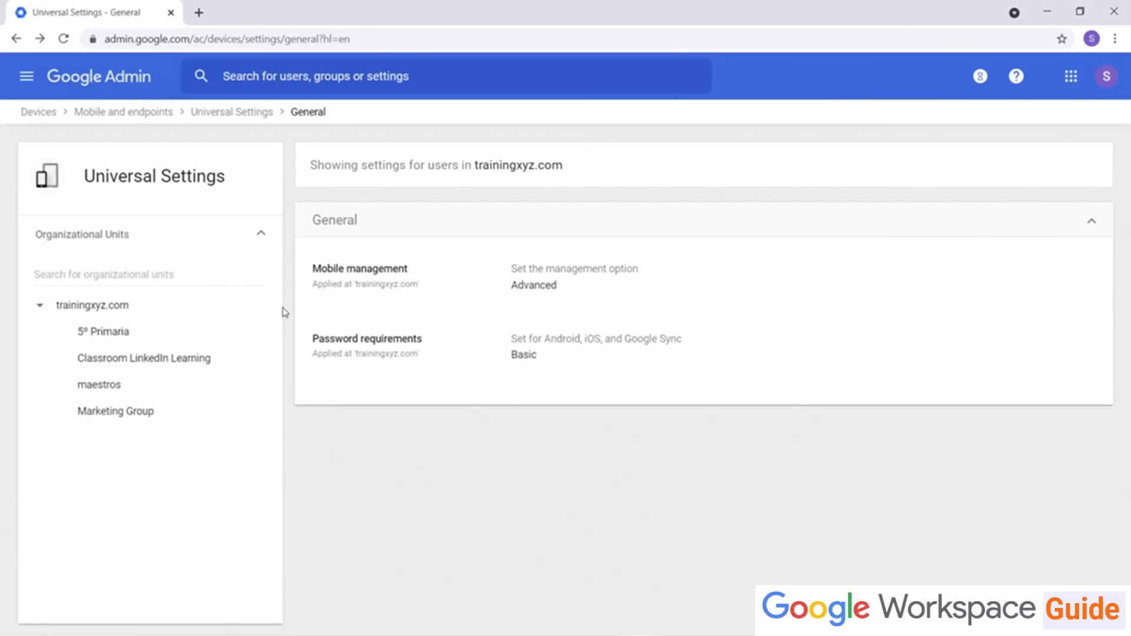
left_click(382, 298)
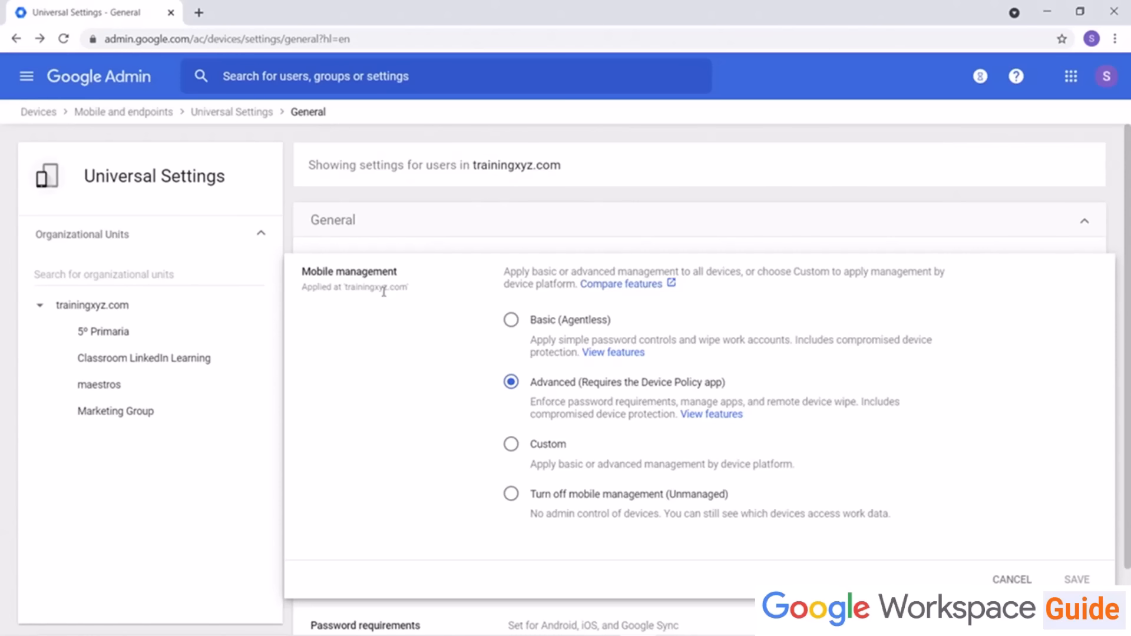
Step: Return to the universal settings overview and open its Security section to review the device security settings
left_click(255, 113)
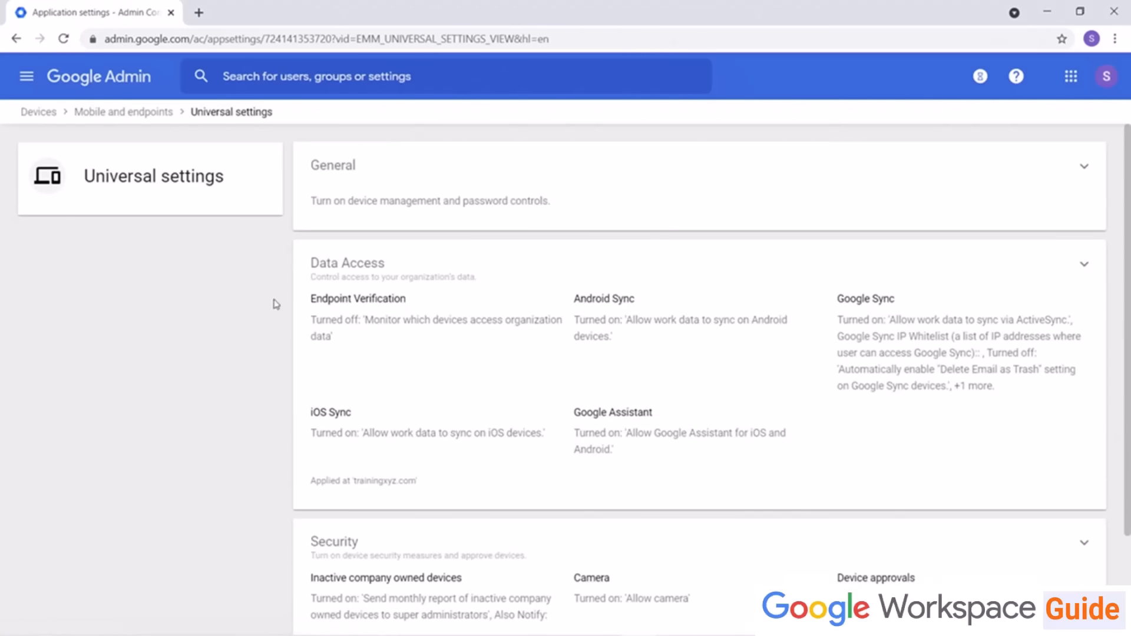
scroll(258, 411, "down", 2)
left_click(904, 472)
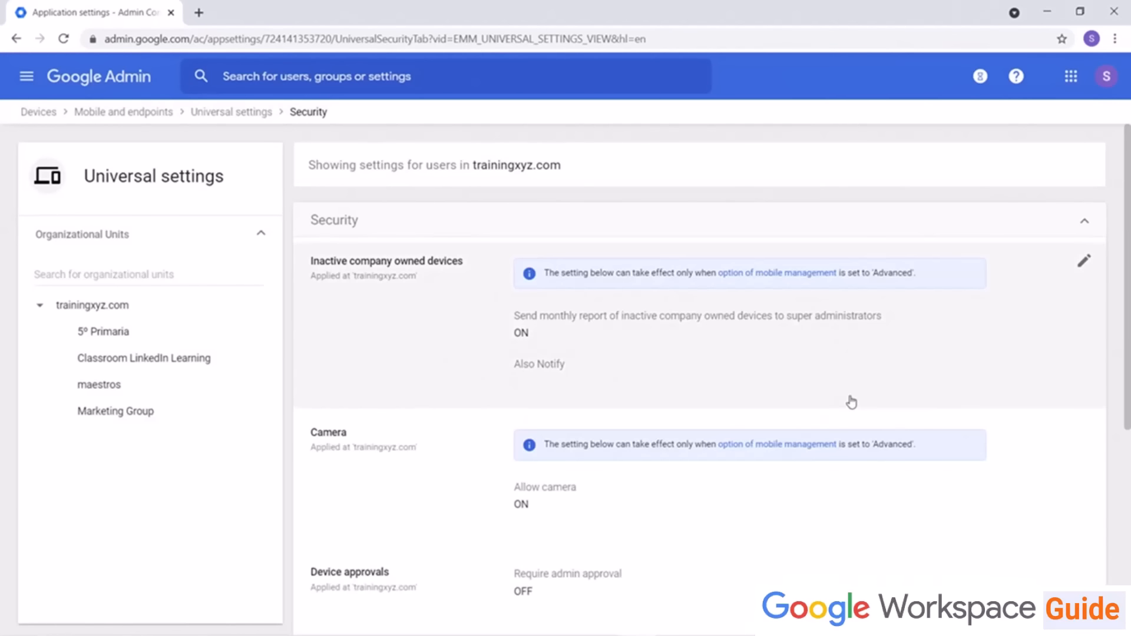
scroll(839, 414, "down", 5)
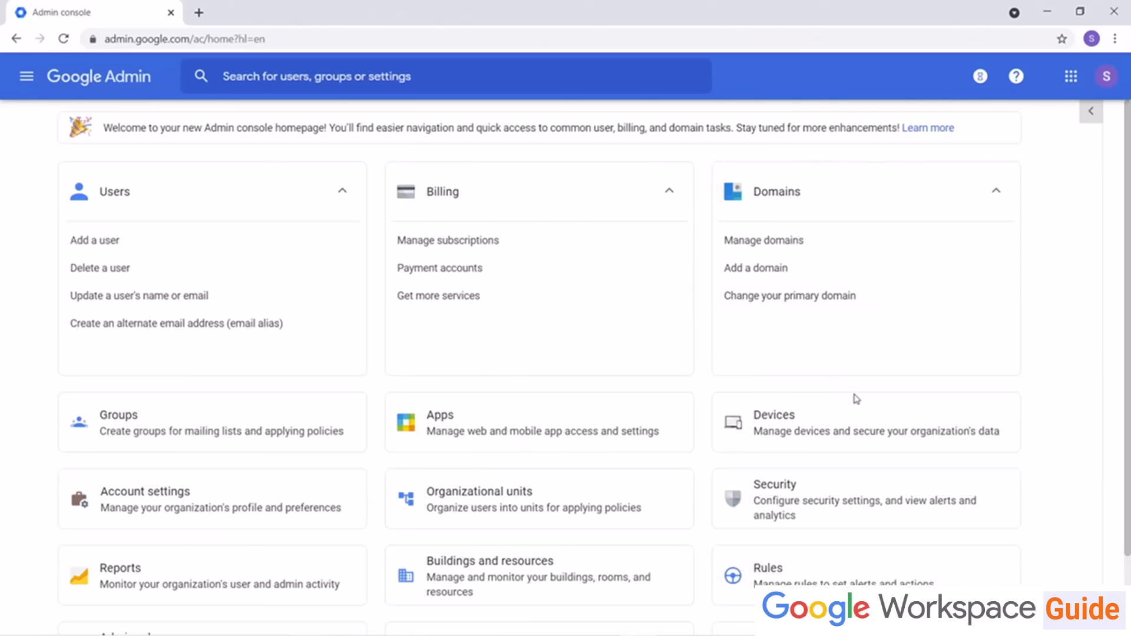
Step: Open the General universal settings for mobile devices from the Devices page
left_click(815, 422)
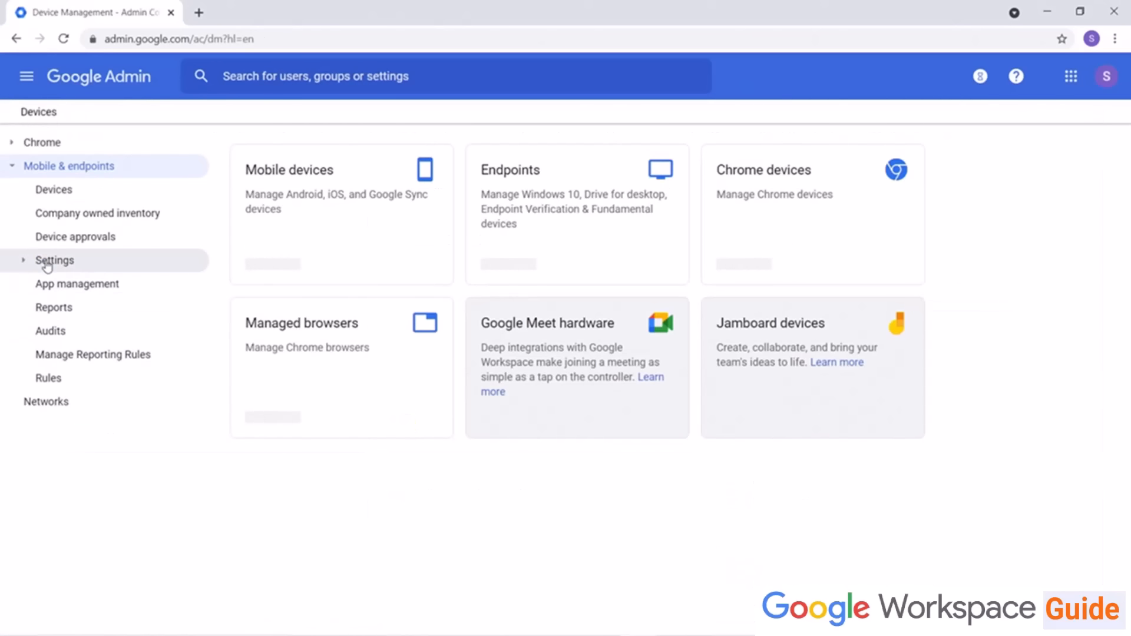
left_click(47, 264)
left_click(92, 361)
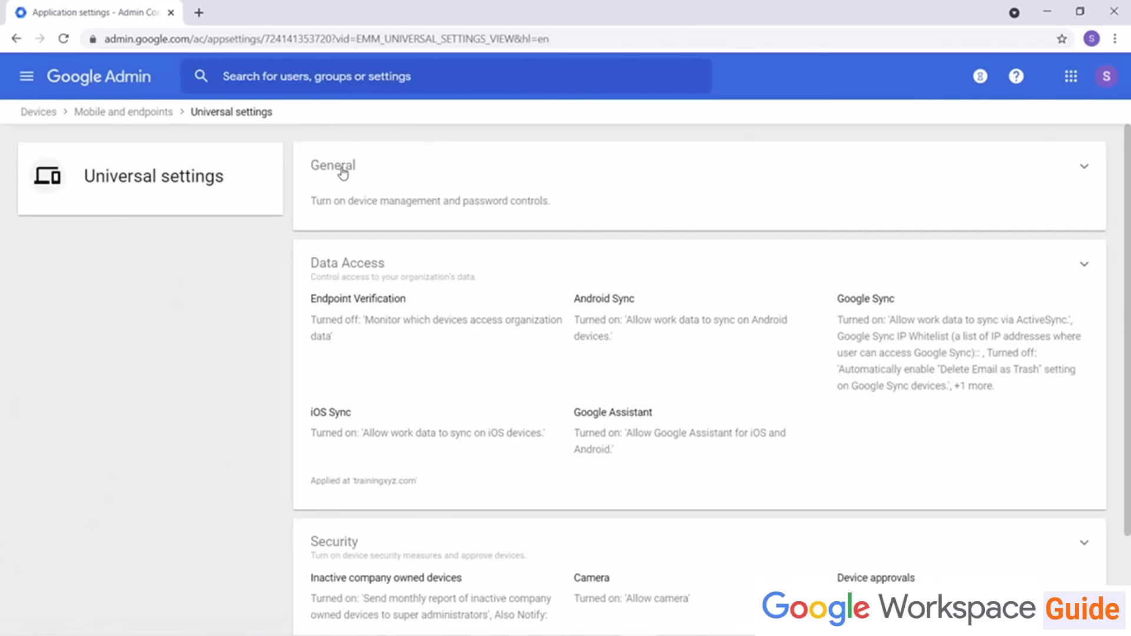
left_click(340, 171)
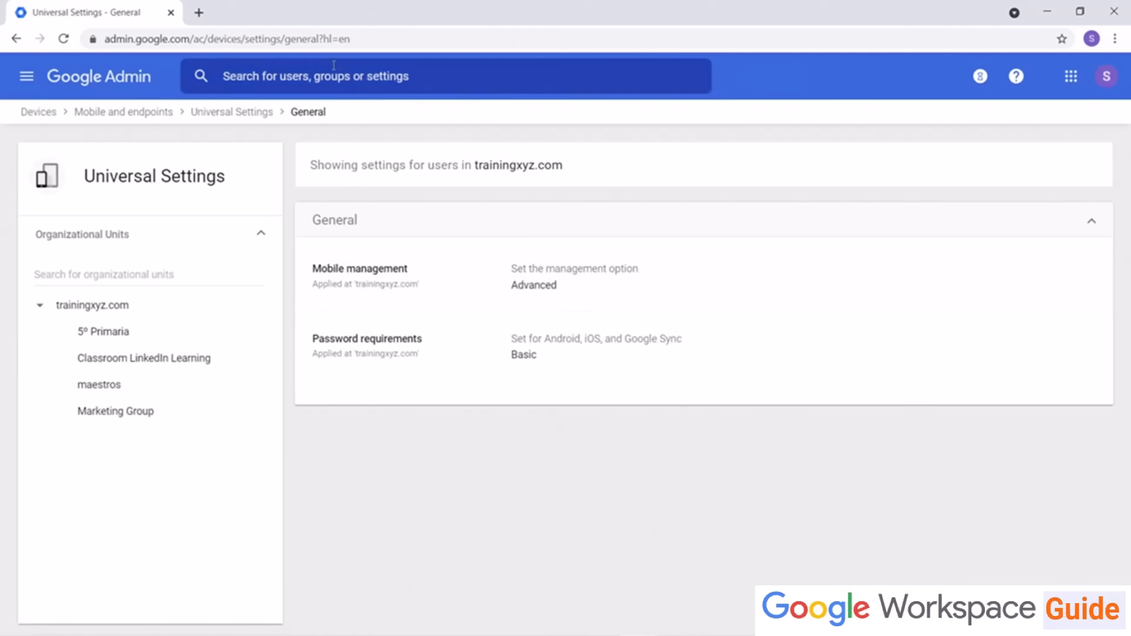
Step: Search settings for mobile management, set it to Advanced (Requires the Device Policy app), save, and reload the page
left_click(311, 72)
type("mobile management")
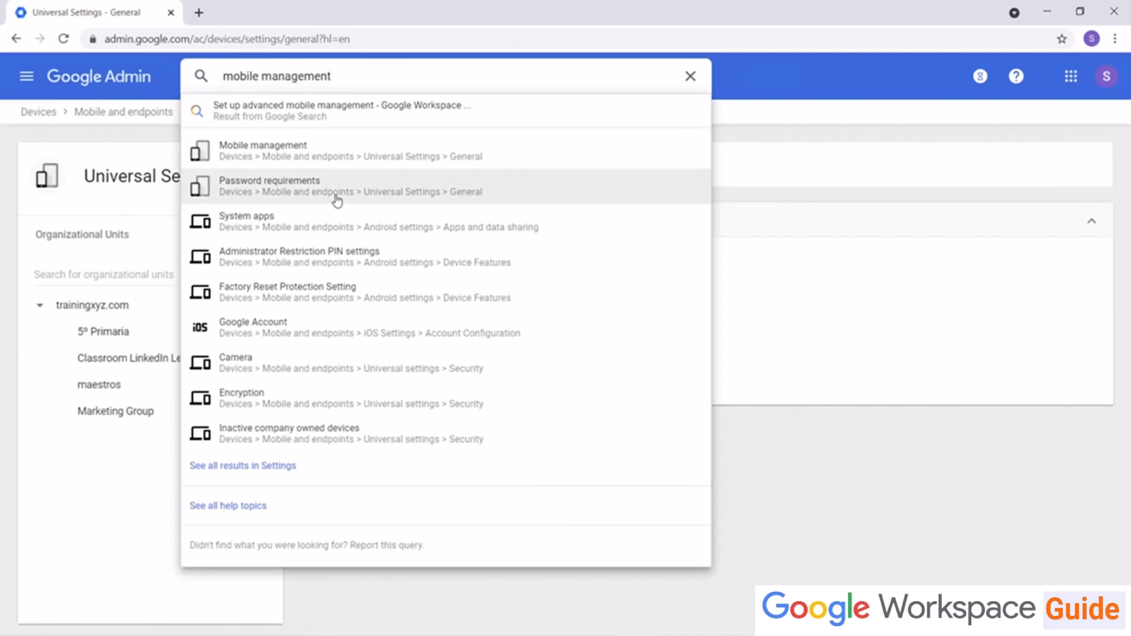
left_click(337, 194)
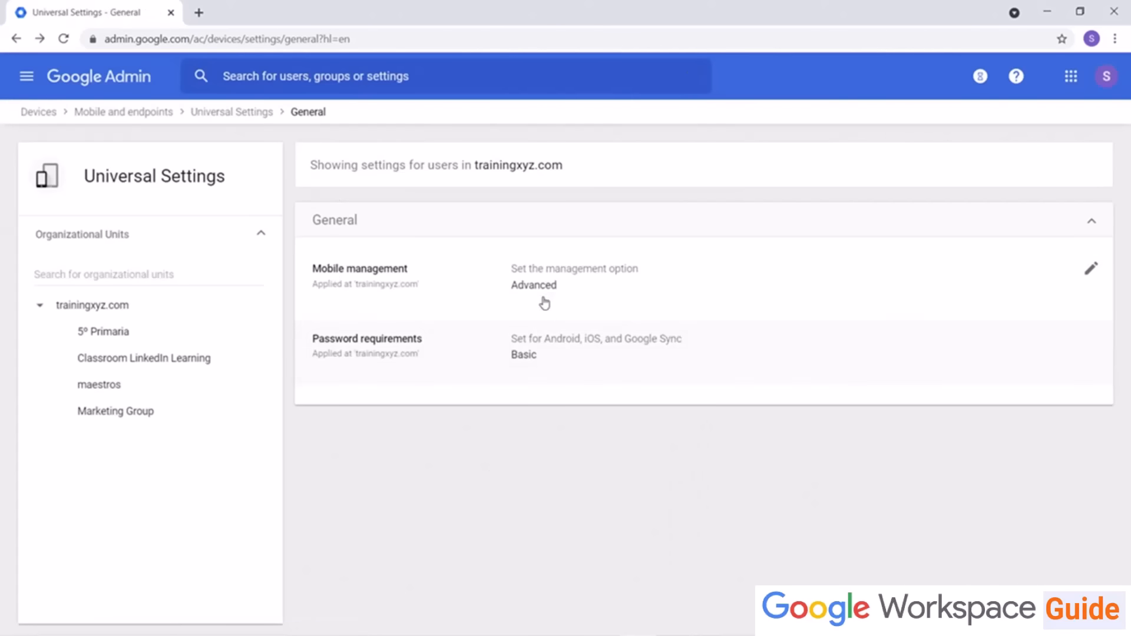
left_click(540, 299)
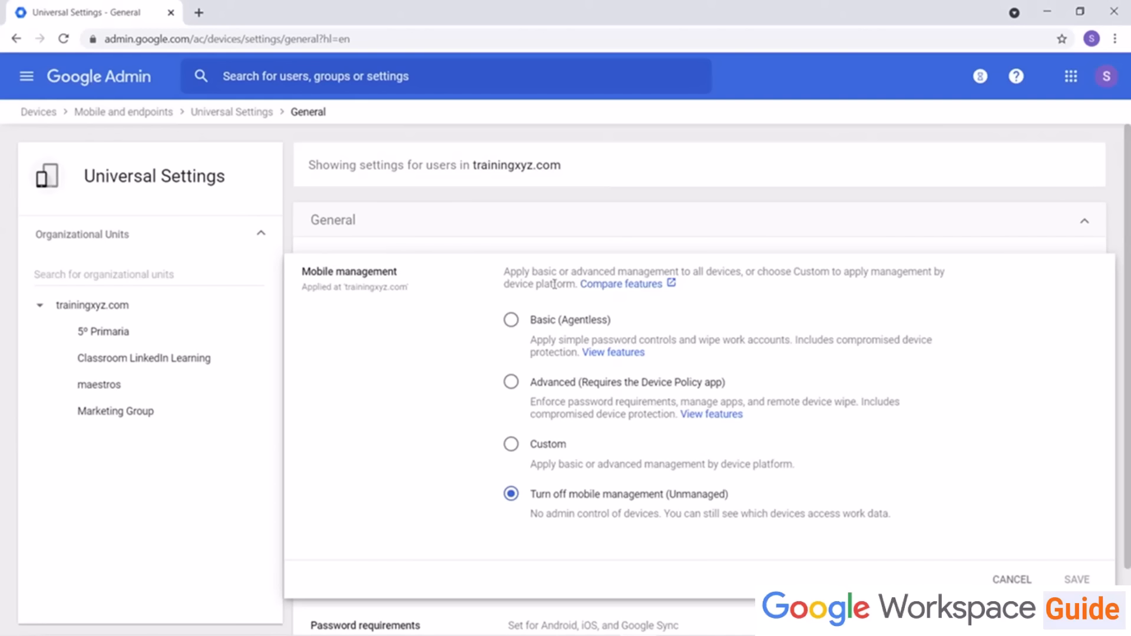
left_click(511, 383)
scroll(825, 454, "down", 3)
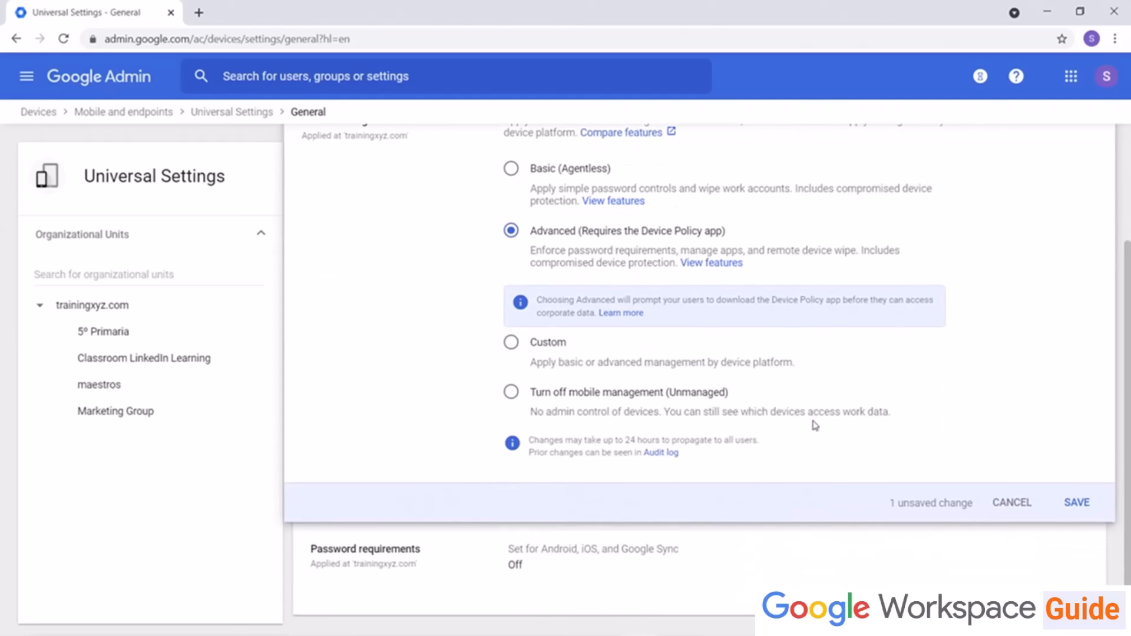
left_click(1077, 504)
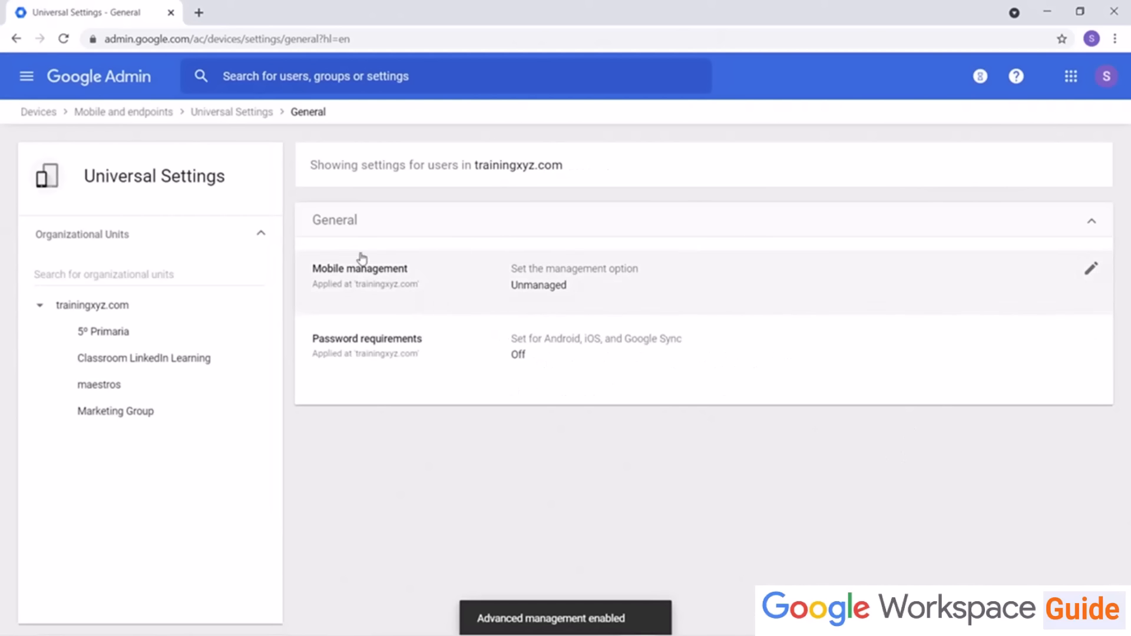
left_click(64, 39)
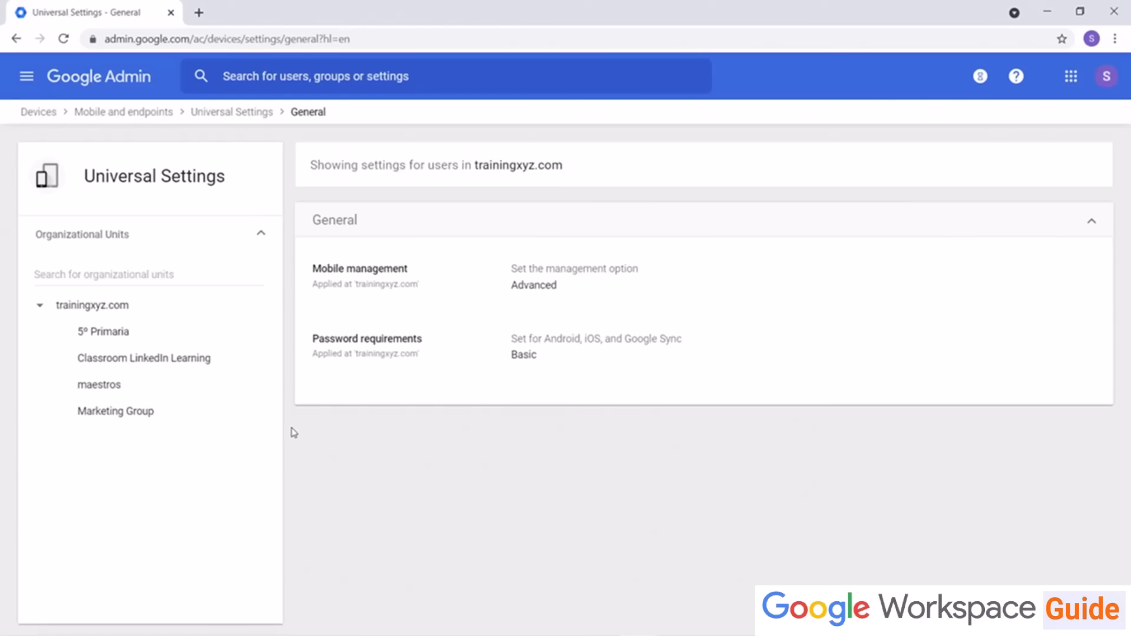
Step: Open the mobile devices list from the admin home
left_click(131, 74)
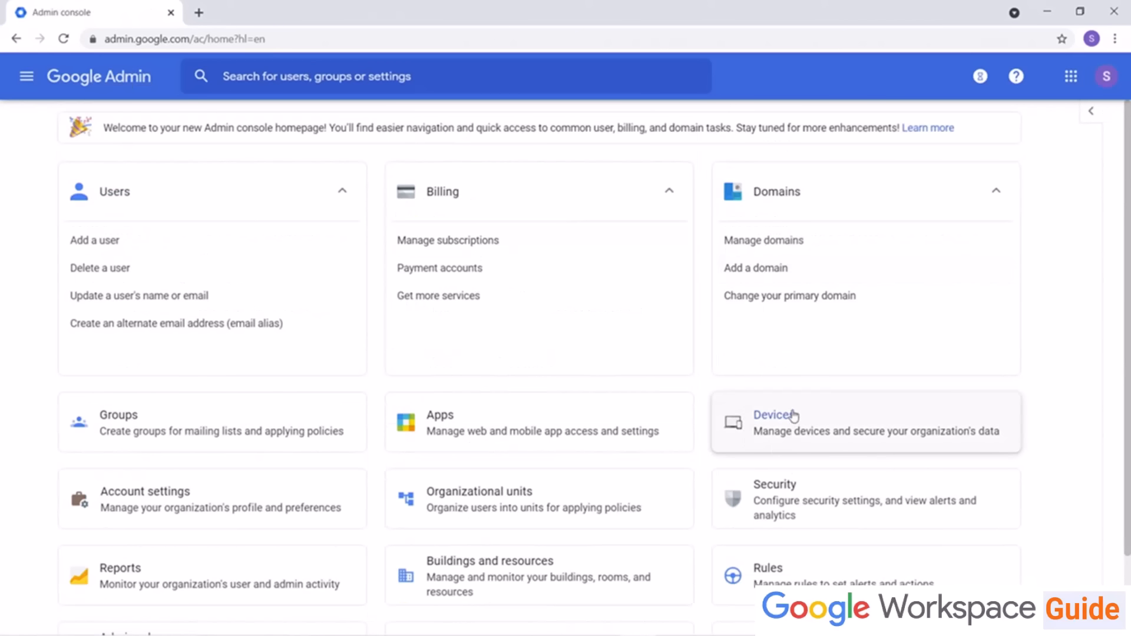
left_click(790, 429)
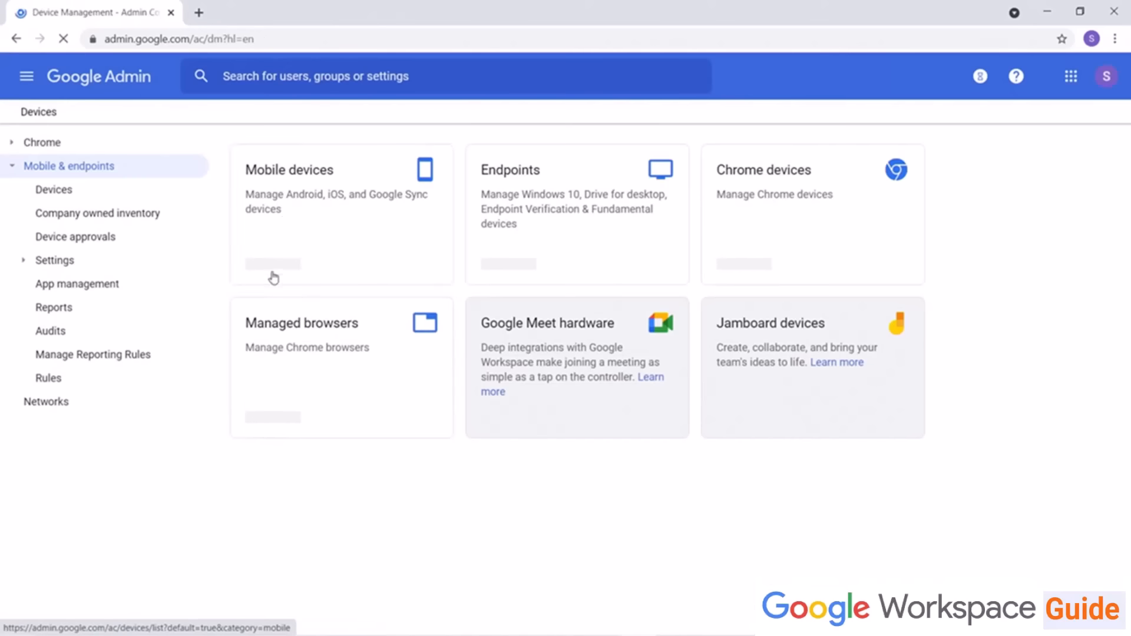
left_click(306, 176)
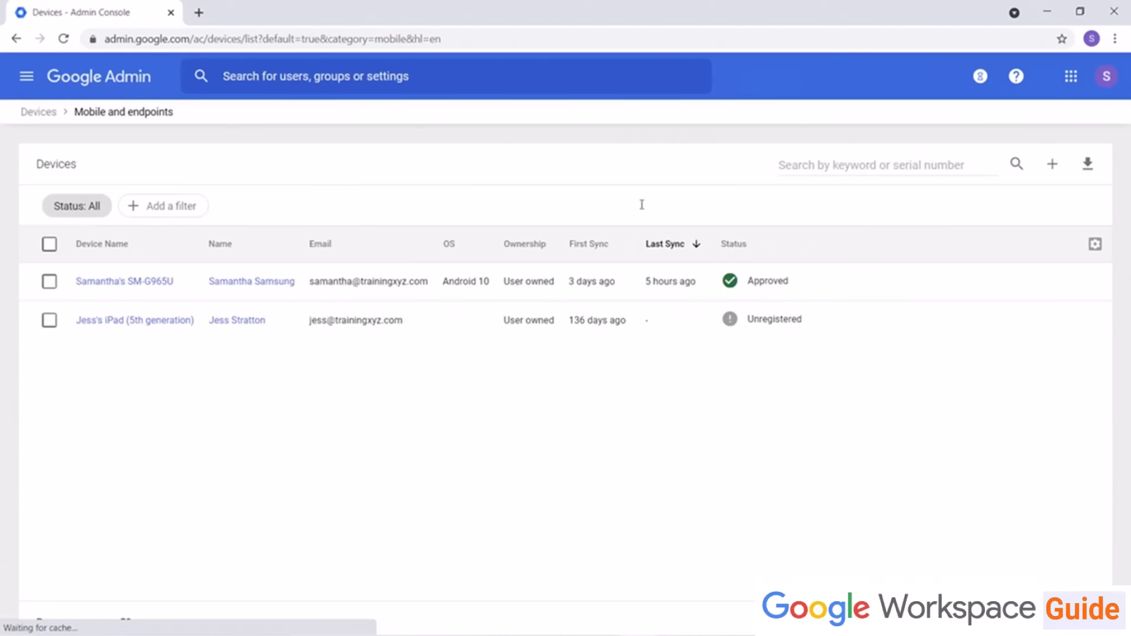
Step: Open the import of company owned devices, choose Android as the device type, and cancel the import
left_click(1049, 169)
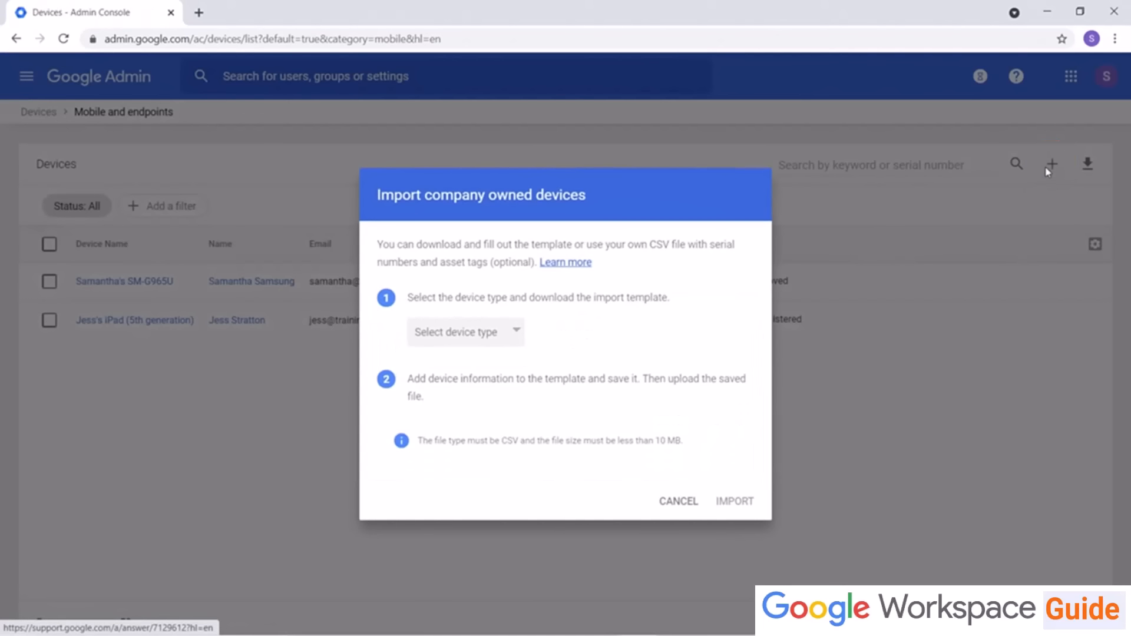
left_click(505, 333)
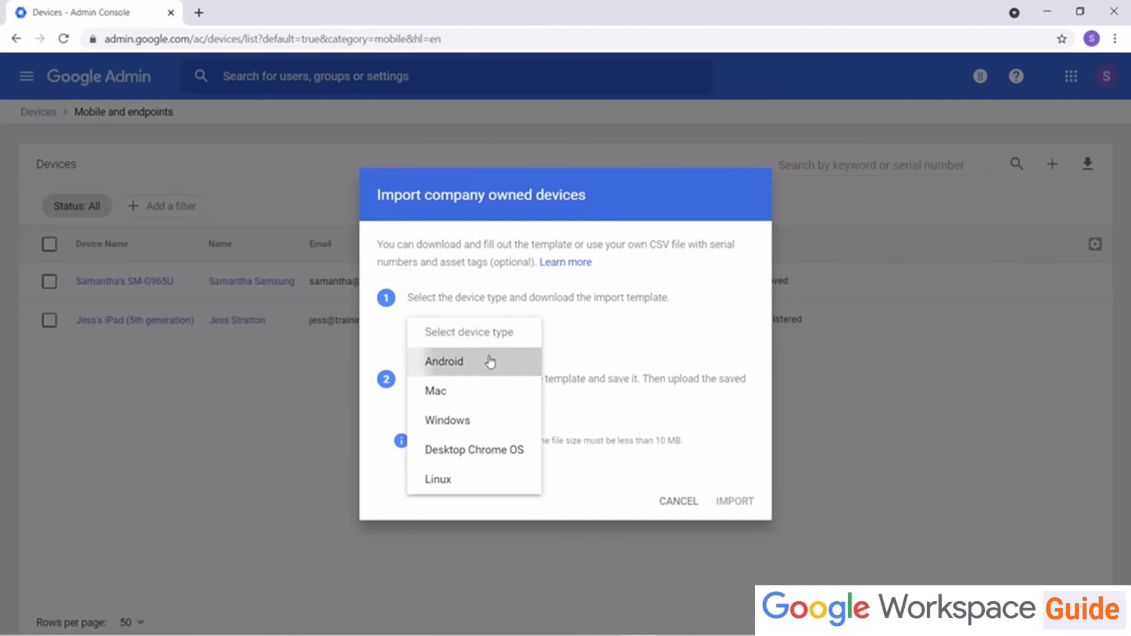
left_click(487, 361)
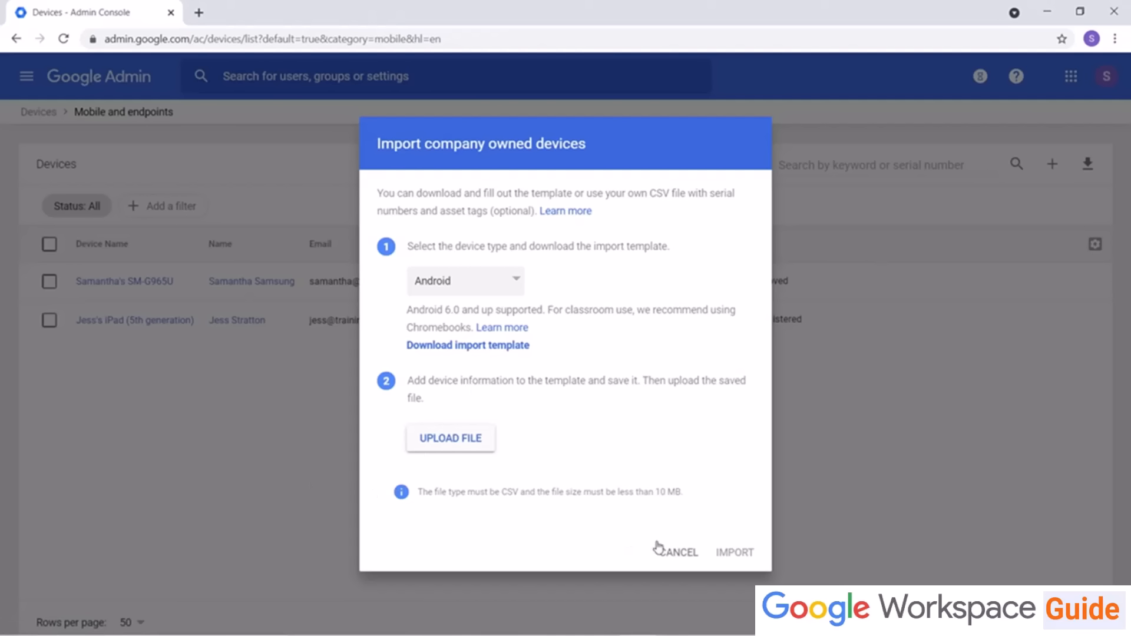
left_click(675, 552)
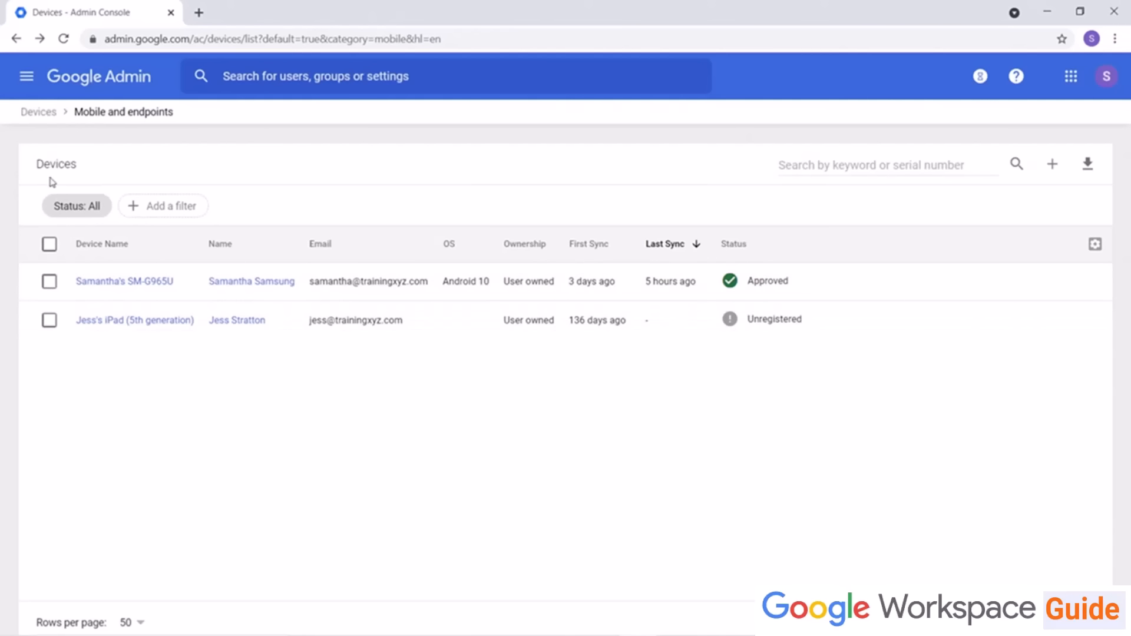
Step: Open the Android settings under mobile device settings and view its Work profile section
left_click(26, 112)
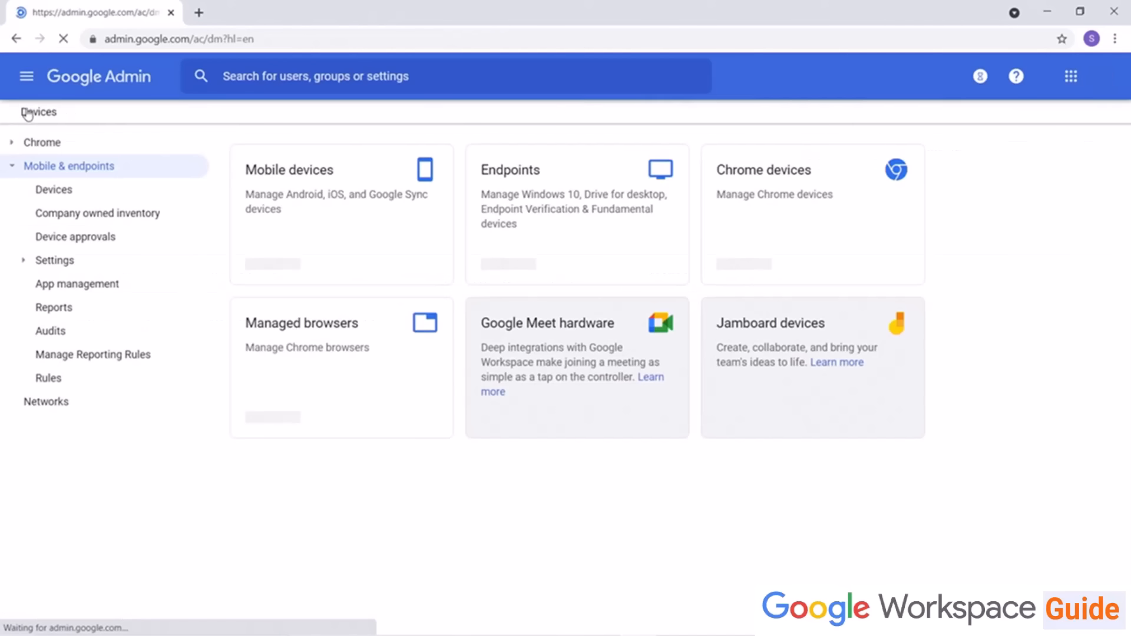
left_click(82, 267)
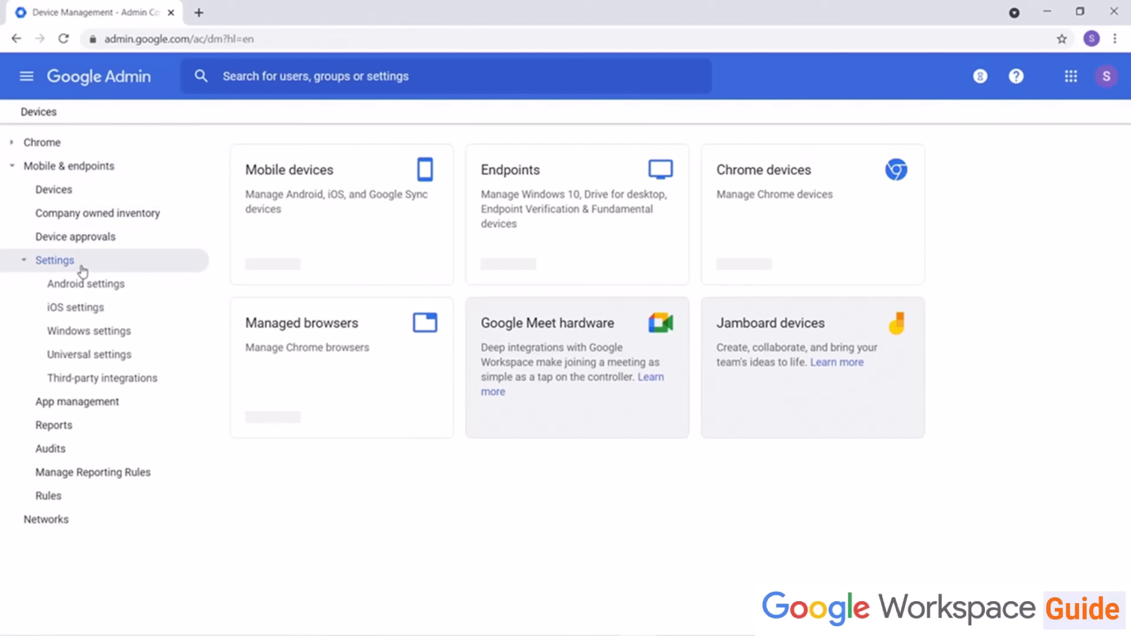
left_click(84, 291)
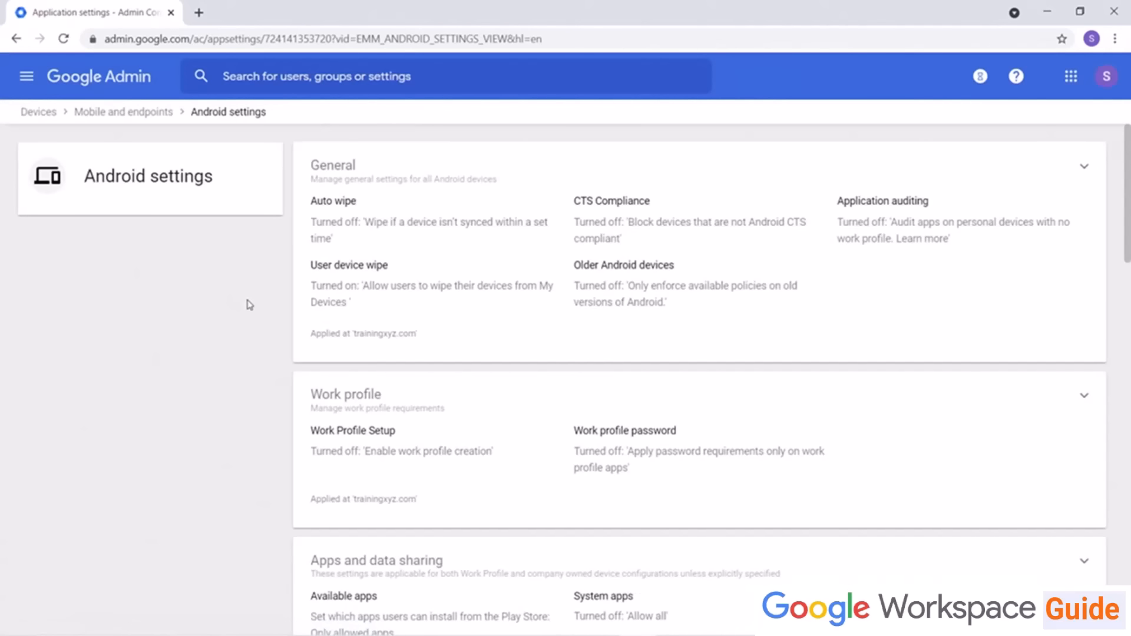
scroll(246, 305, "down", 4)
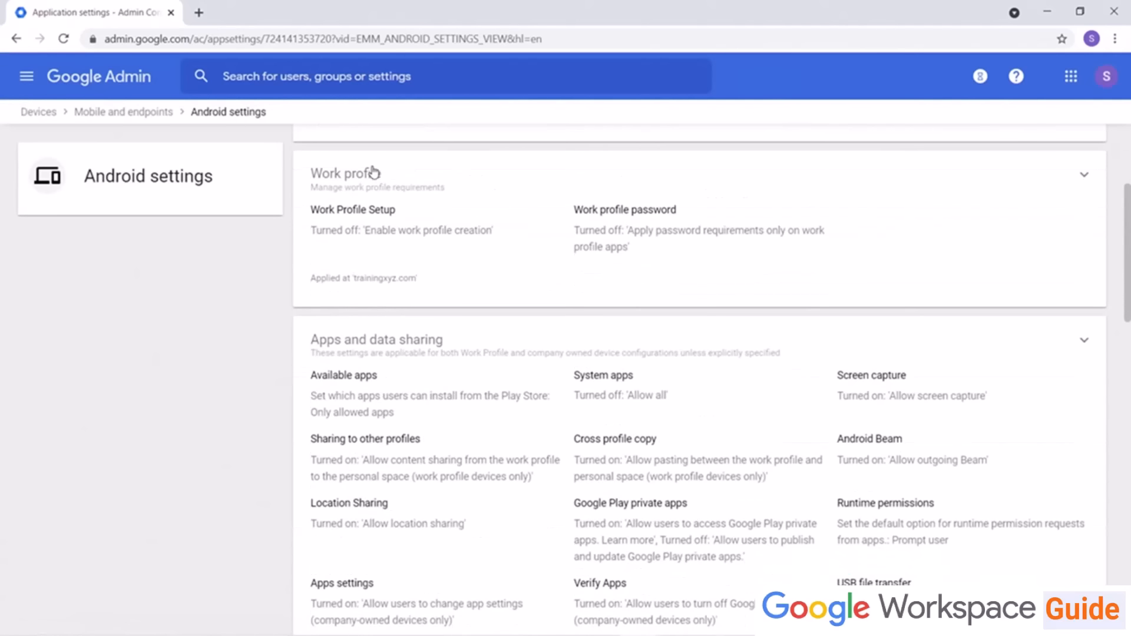
left_click(373, 172)
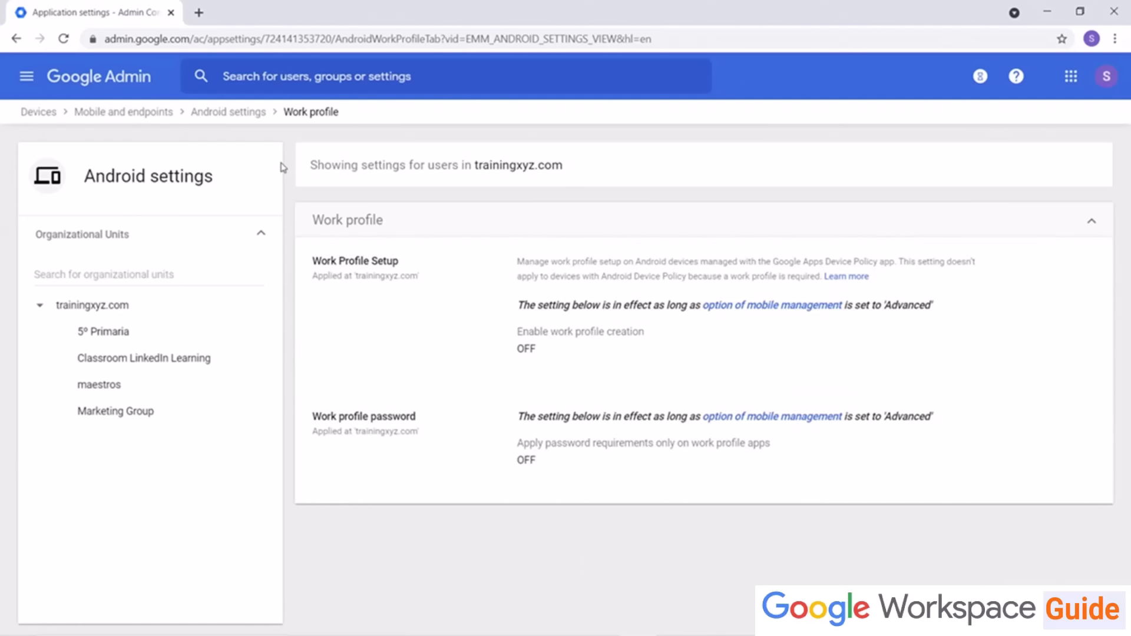
Step: Return to the Android settings overview and scroll through its sections
left_click(255, 117)
scroll(245, 426, "down", 6)
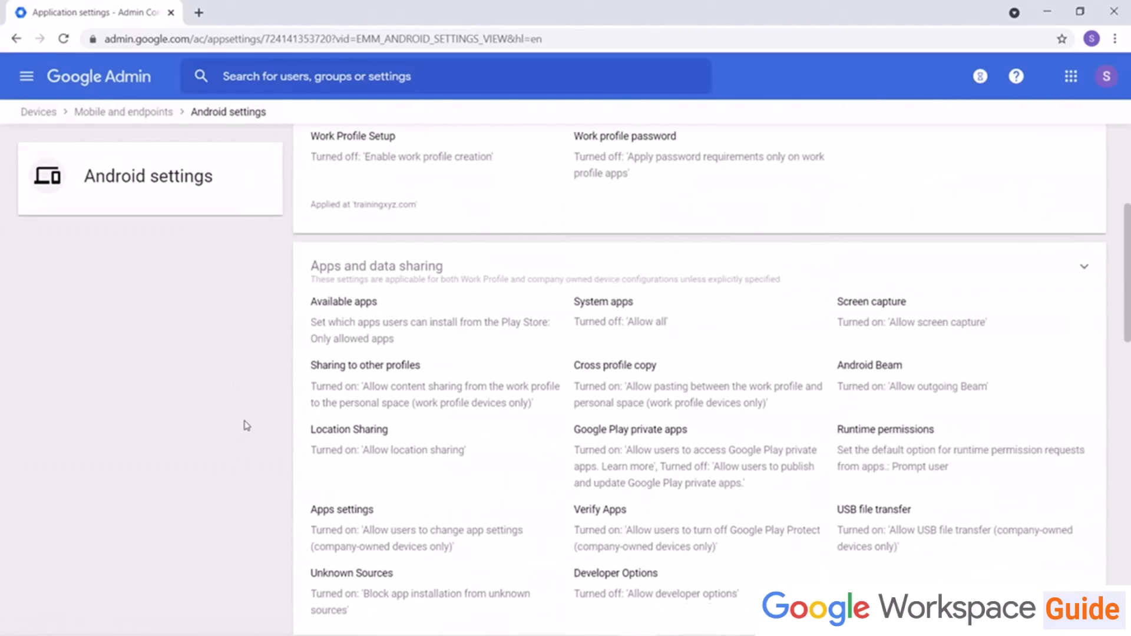
scroll(246, 425, "down", 5)
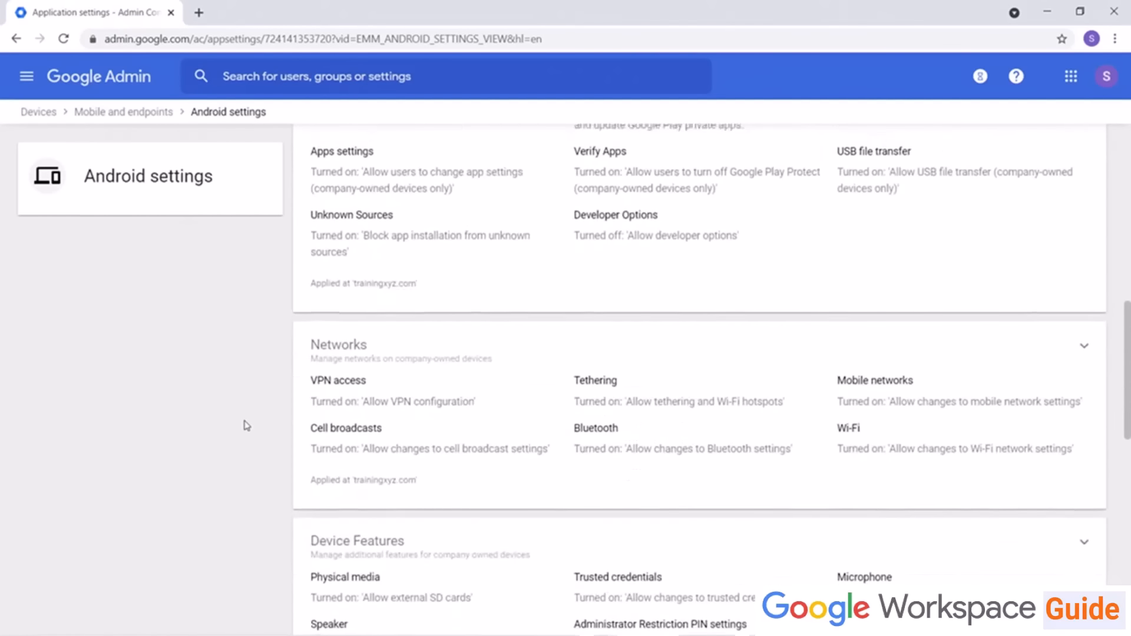
scroll(246, 425, "up", 5)
scroll(246, 425, "up", 5)
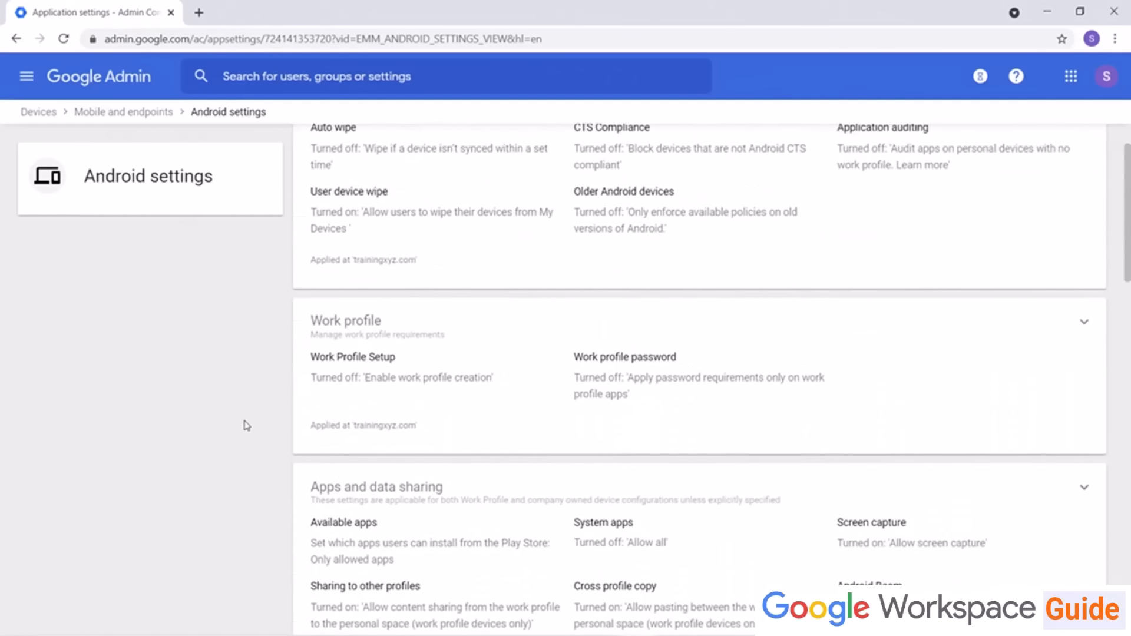
scroll(246, 425, "down", 12)
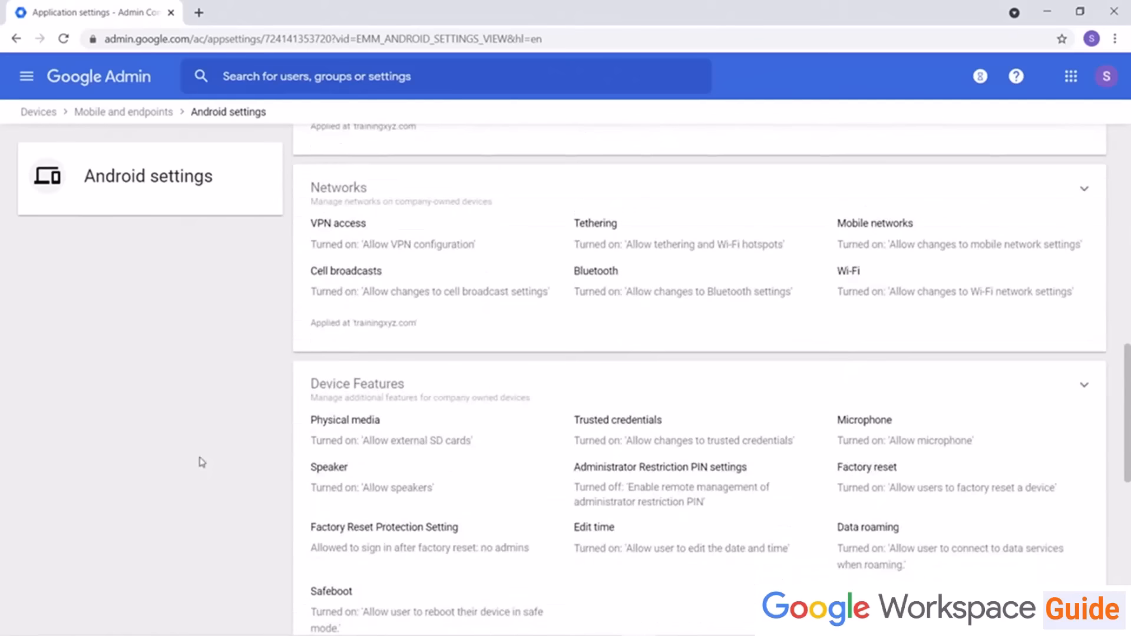
scroll(200, 460, "up", 14)
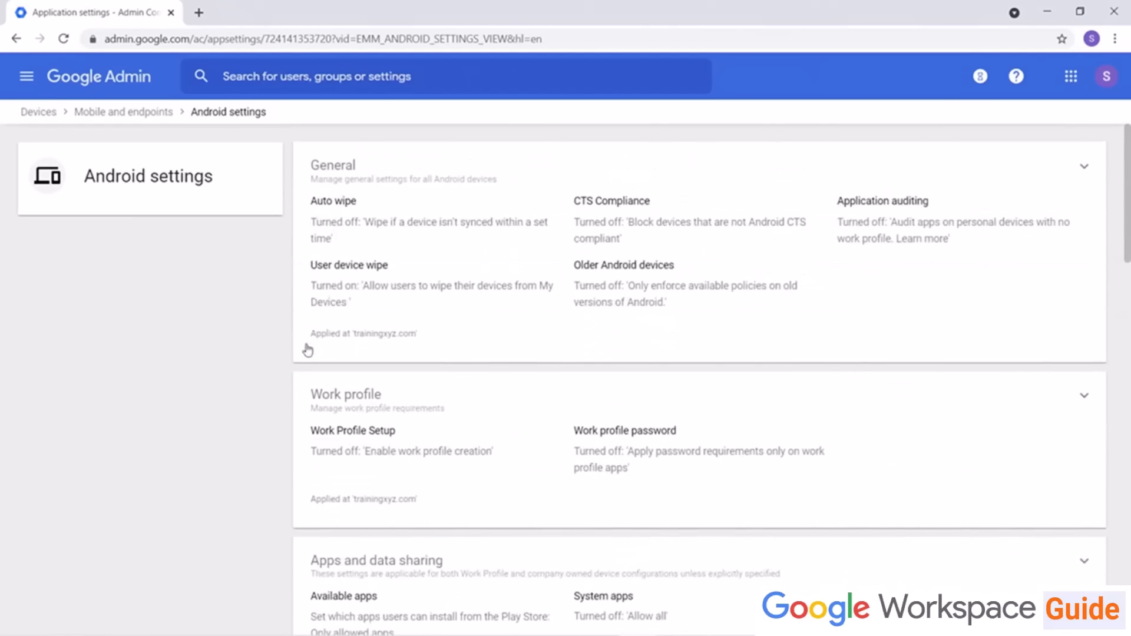
Step: Open the General Android settings and review the auto wipe, CTS compliance and auditing options
left_click(363, 165)
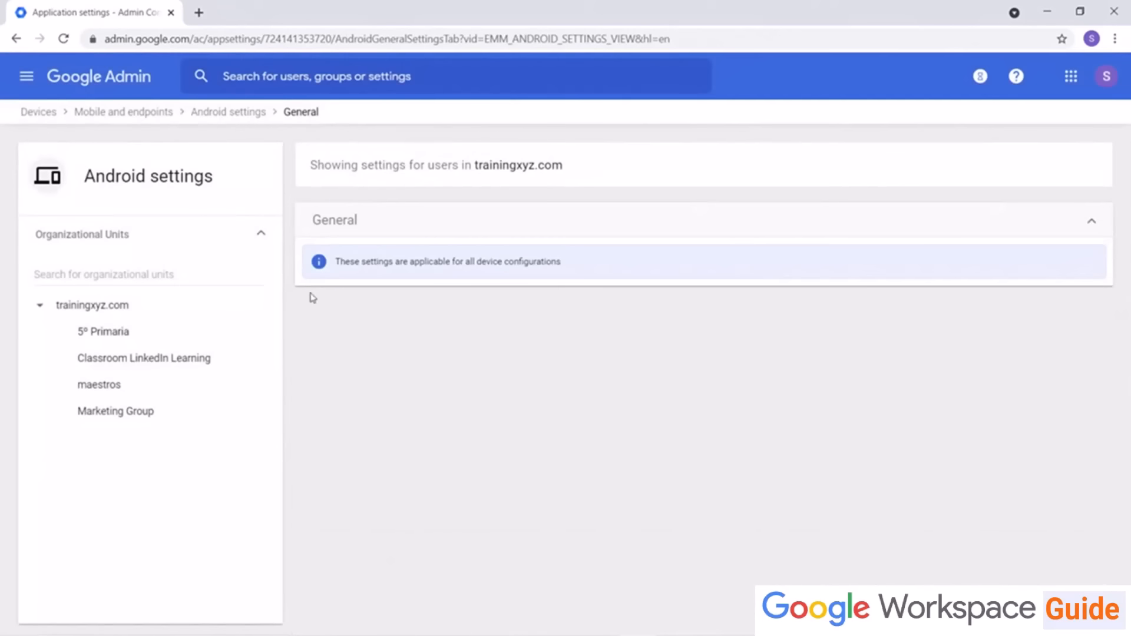
scroll(308, 334, "down", 2)
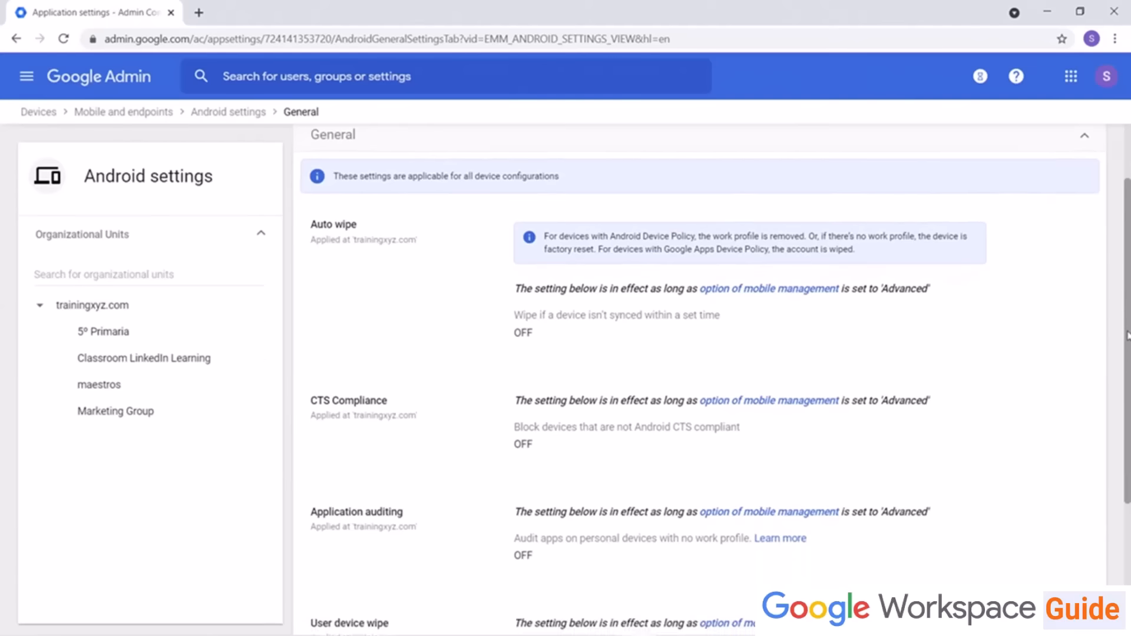
left_click_drag(1127, 336, 1128, 348)
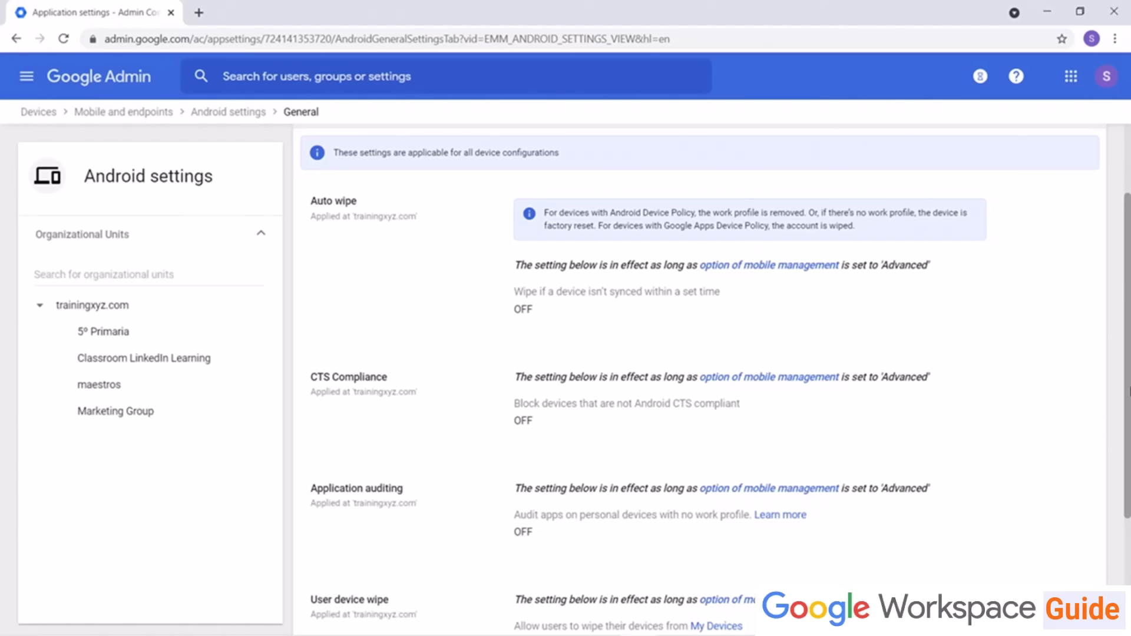
scroll(1129, 451, "down", 3)
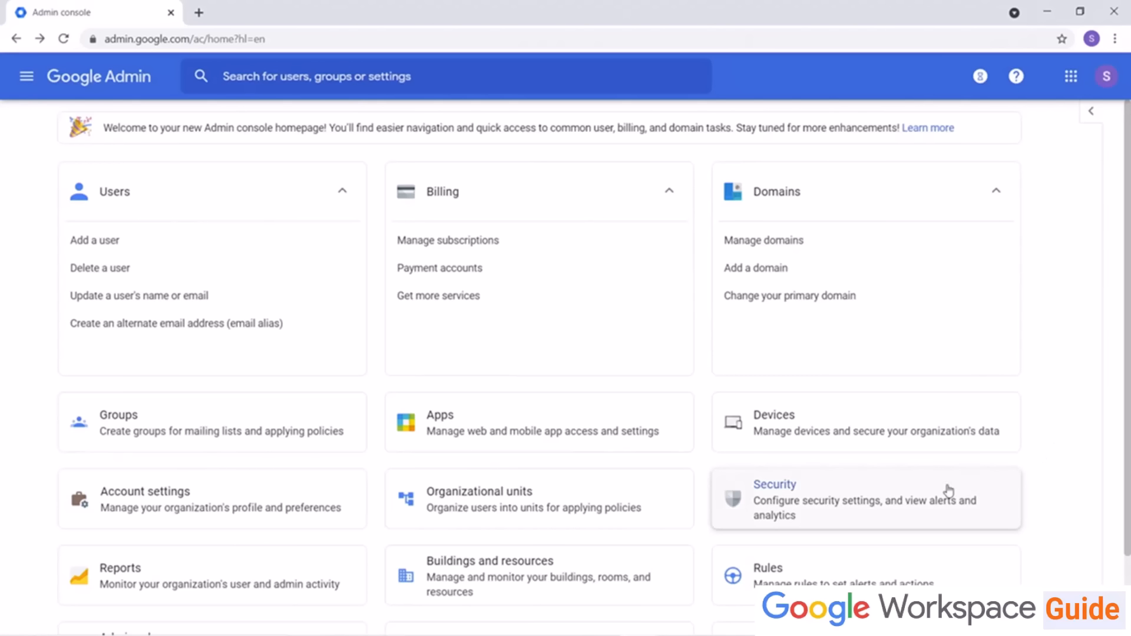
Step: Open the Universal settings for mobile devices and review the Mobile management options under General without changing them
left_click(901, 429)
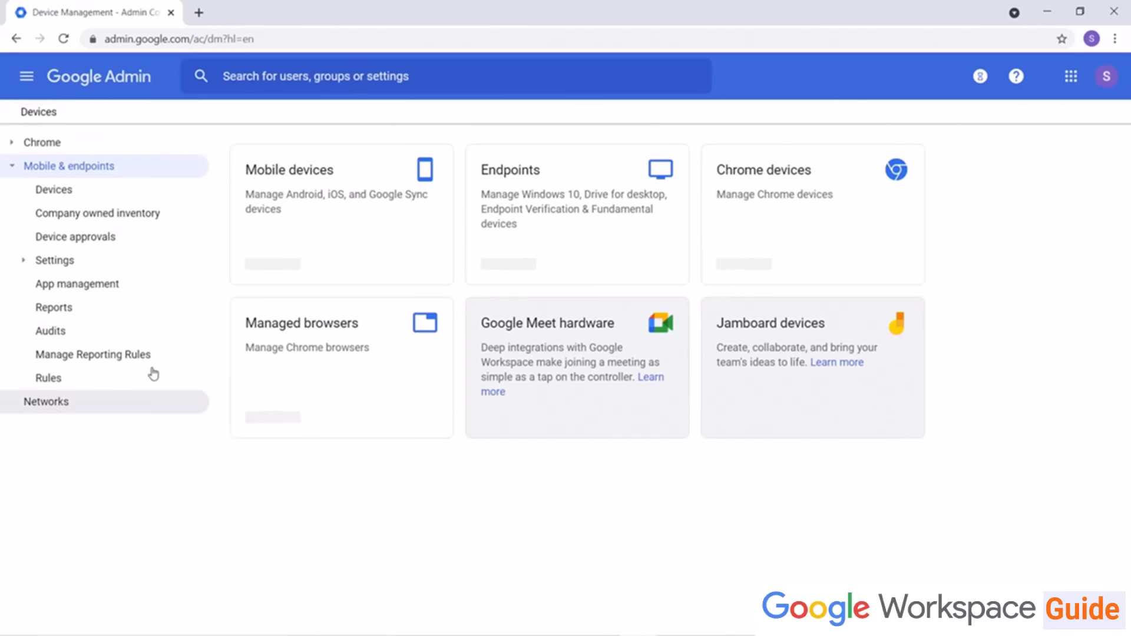
left_click(59, 261)
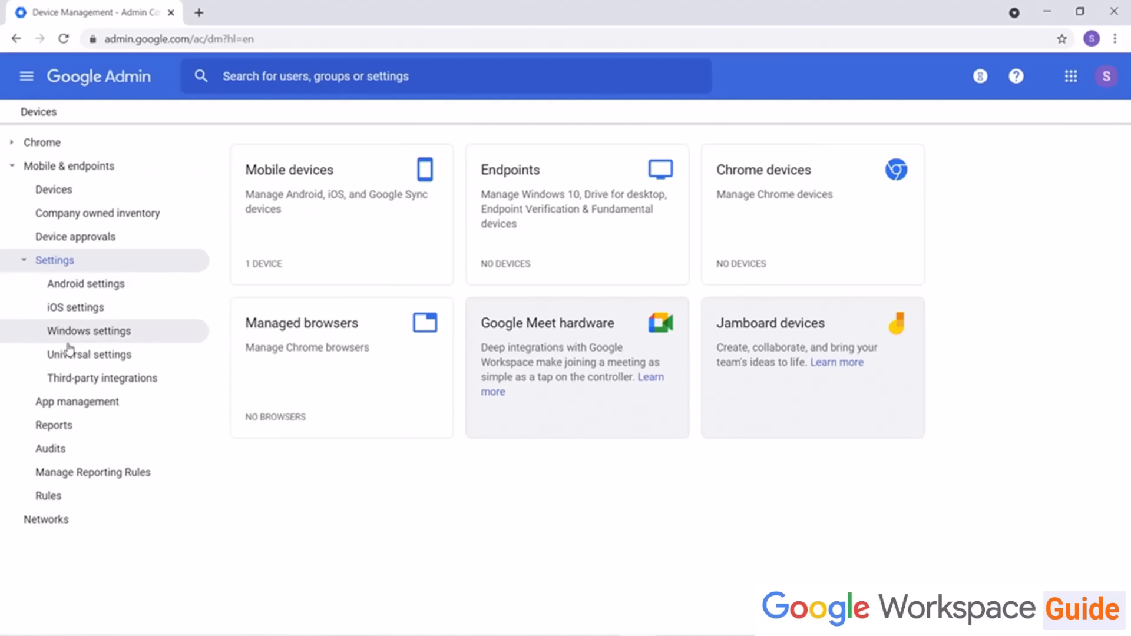
left_click(84, 365)
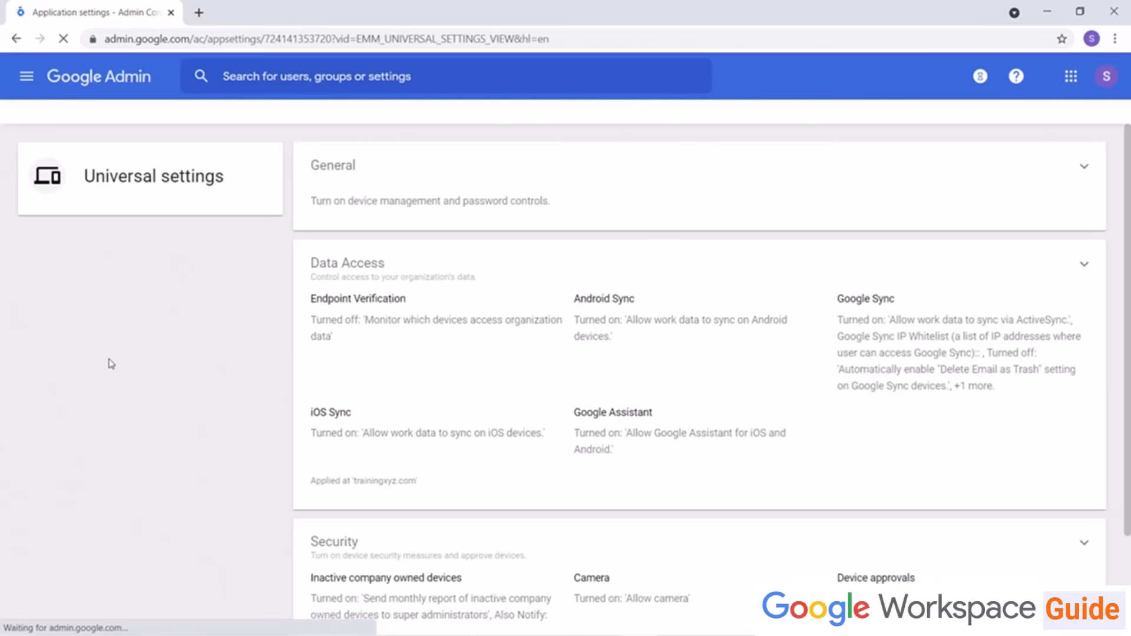
left_click(344, 168)
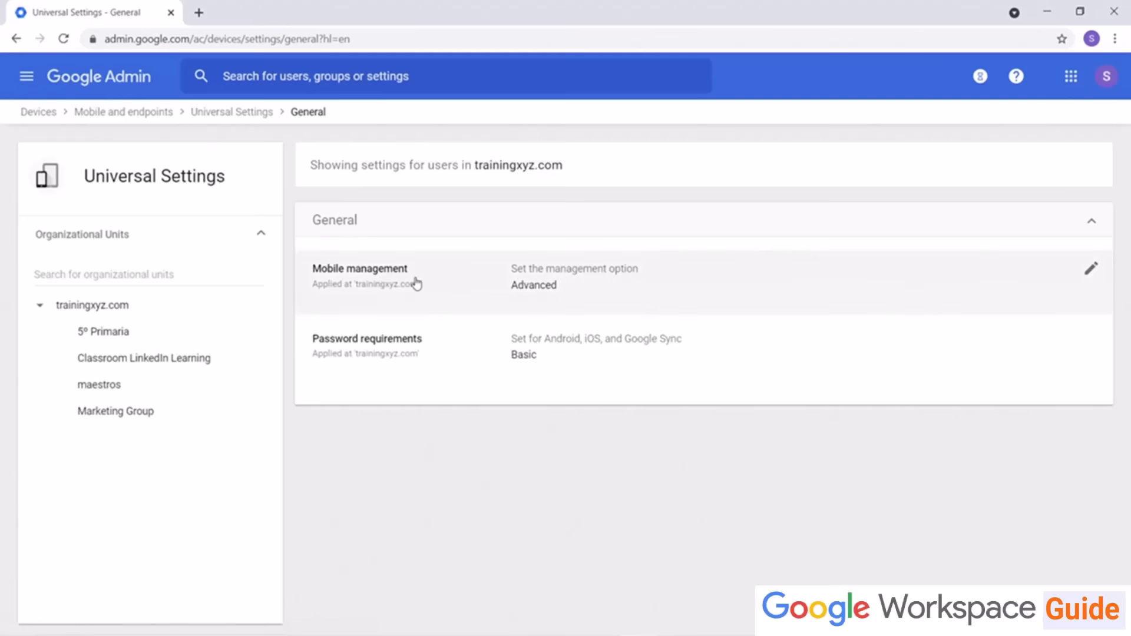
left_click(569, 301)
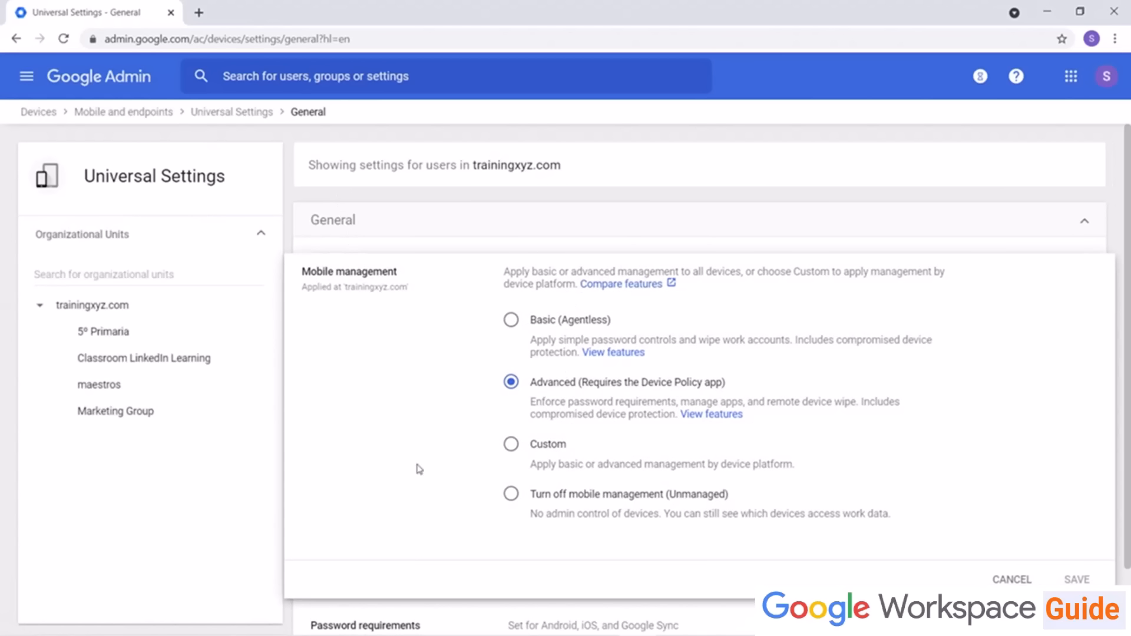
left_click(213, 112)
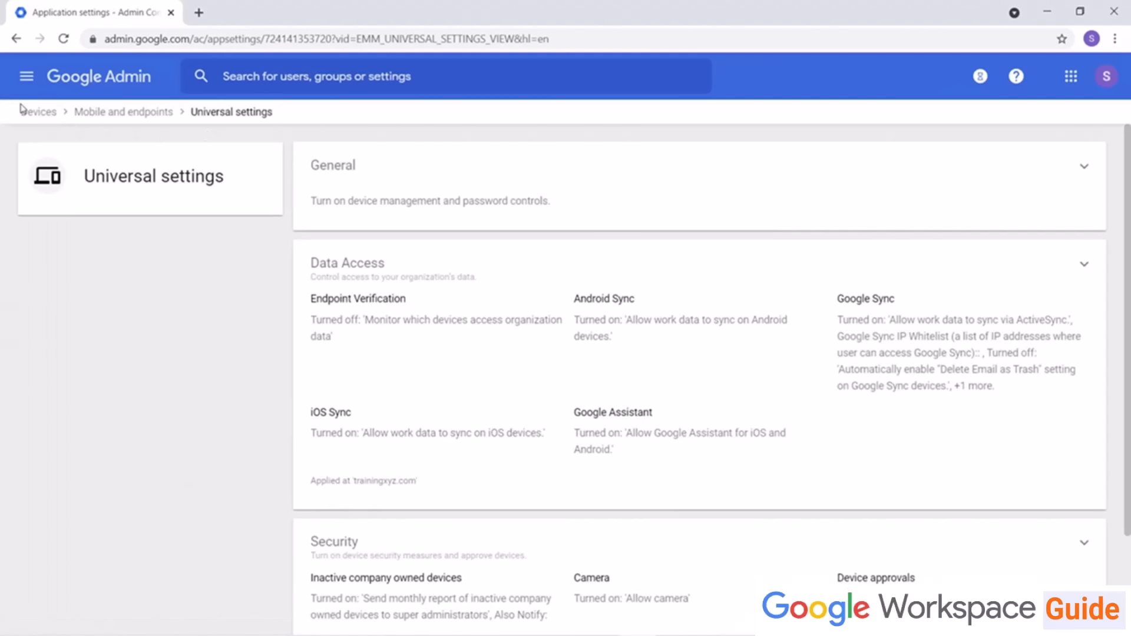
Step: Open the Apple certificates in iOS settings, start setting up a new certificate and download the CSR
left_click(38, 114)
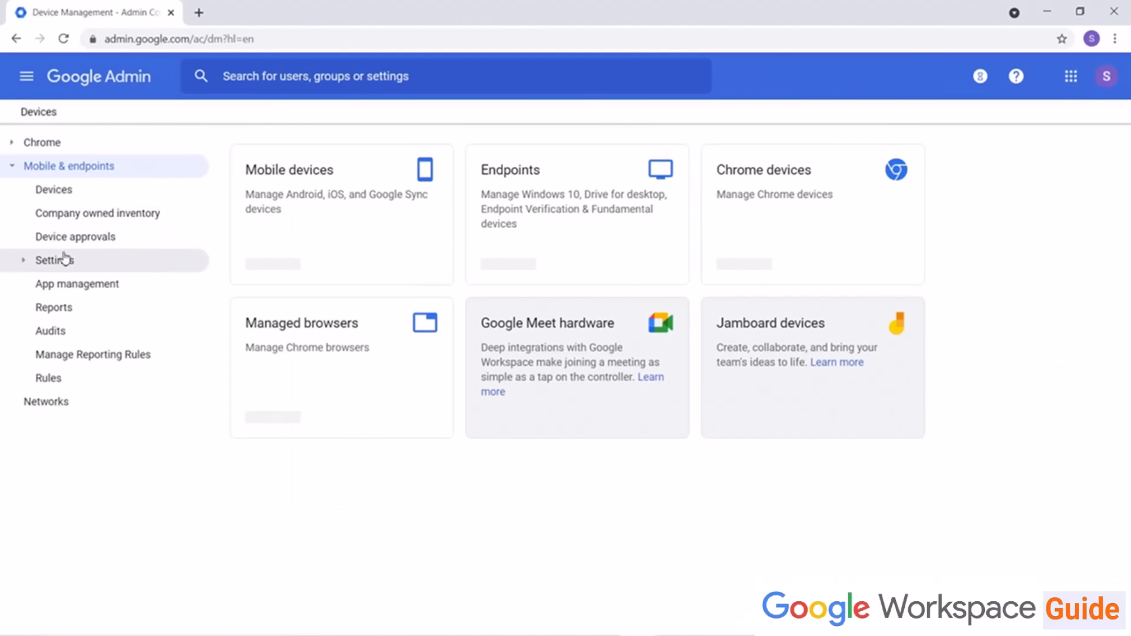
left_click(64, 259)
left_click(89, 311)
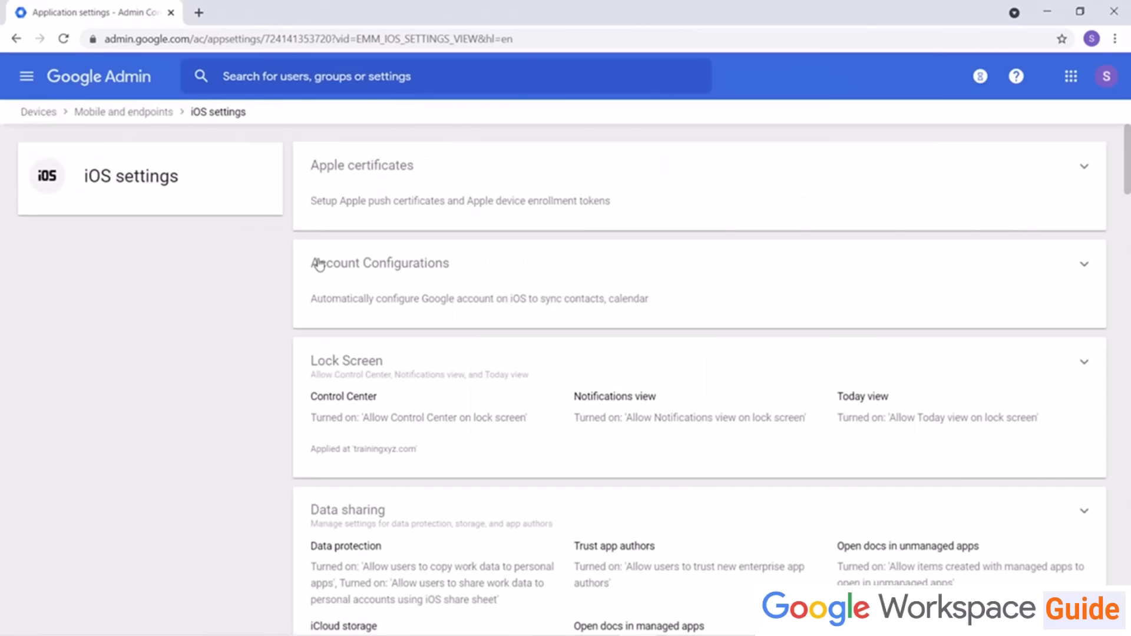
left_click(363, 180)
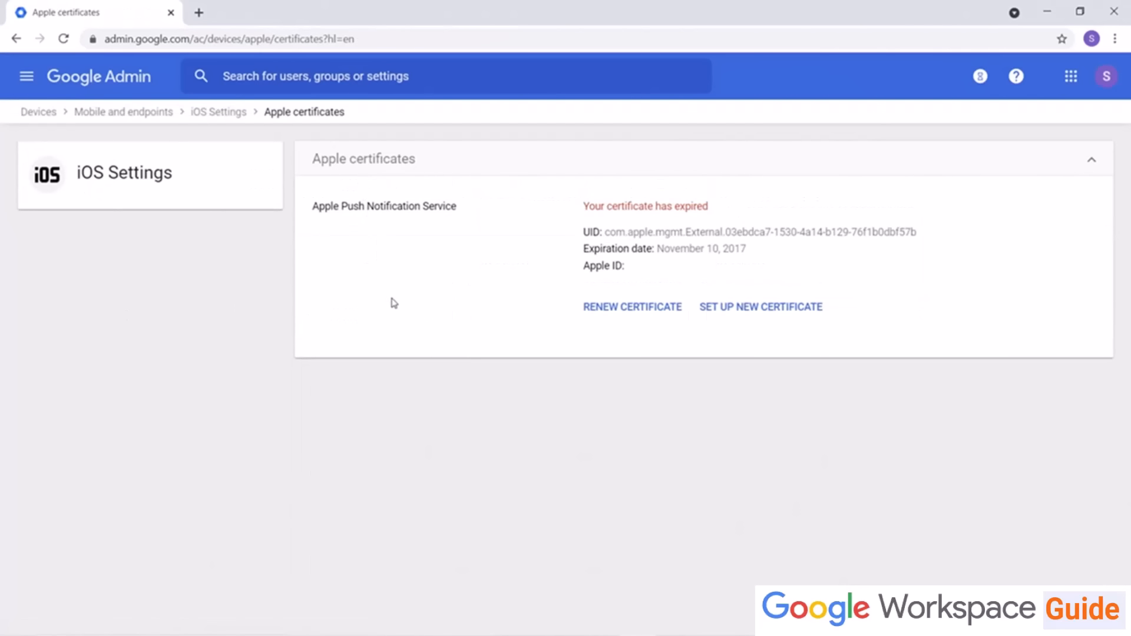
left_click(718, 323)
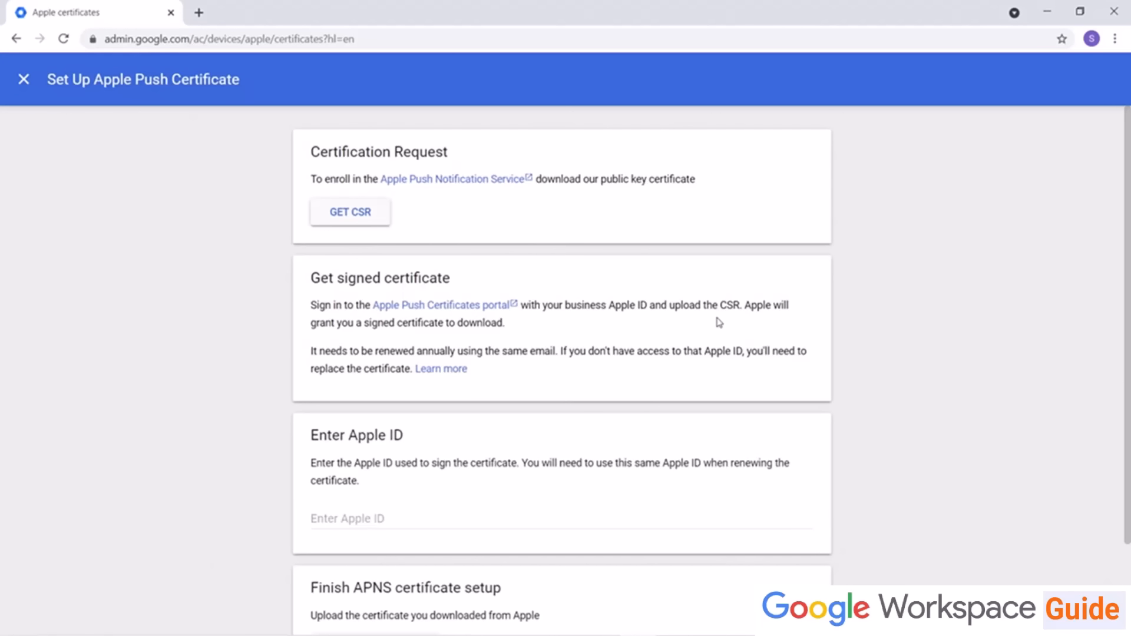
left_click(346, 210)
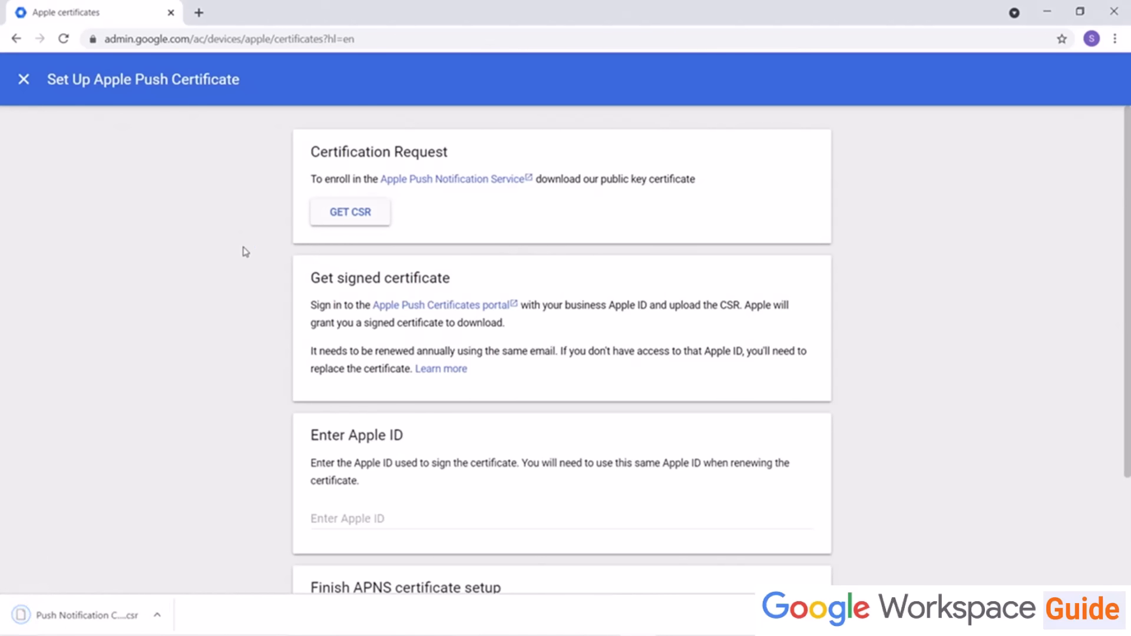
Step: Open the Apple Push Certificates portal and sign in with the Apple ID and its password
left_click(454, 306)
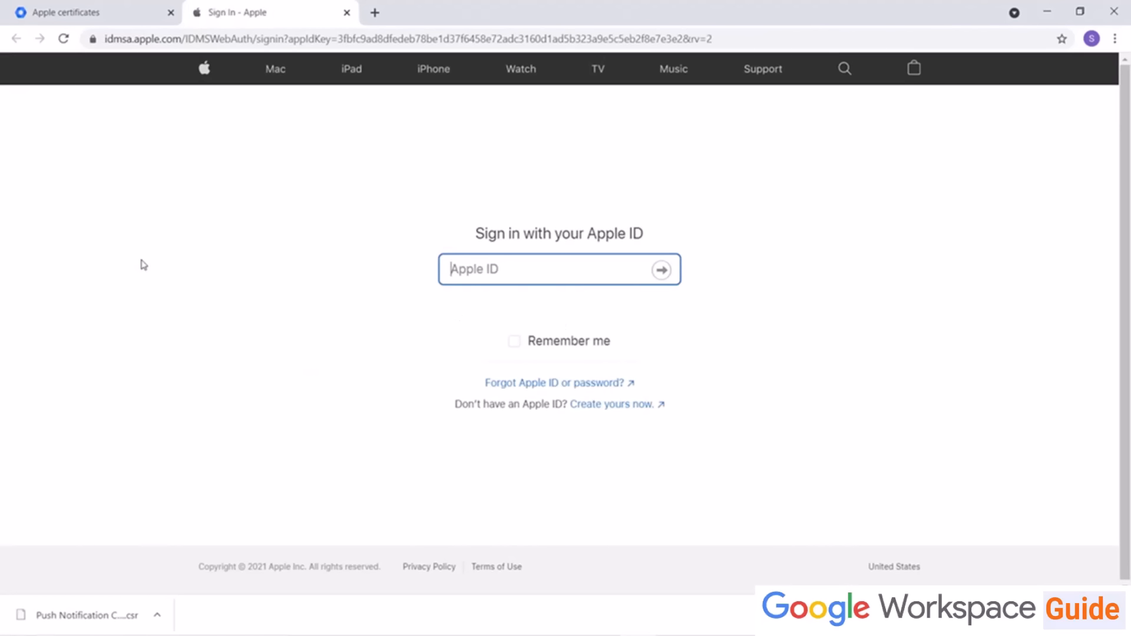
type("...")
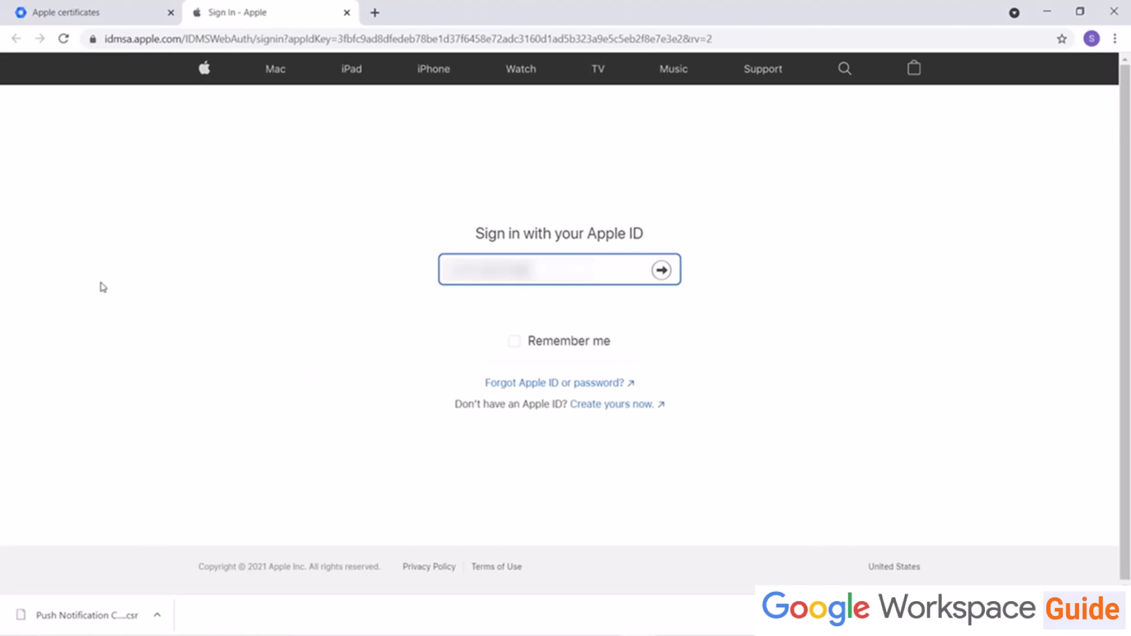
key("Return")
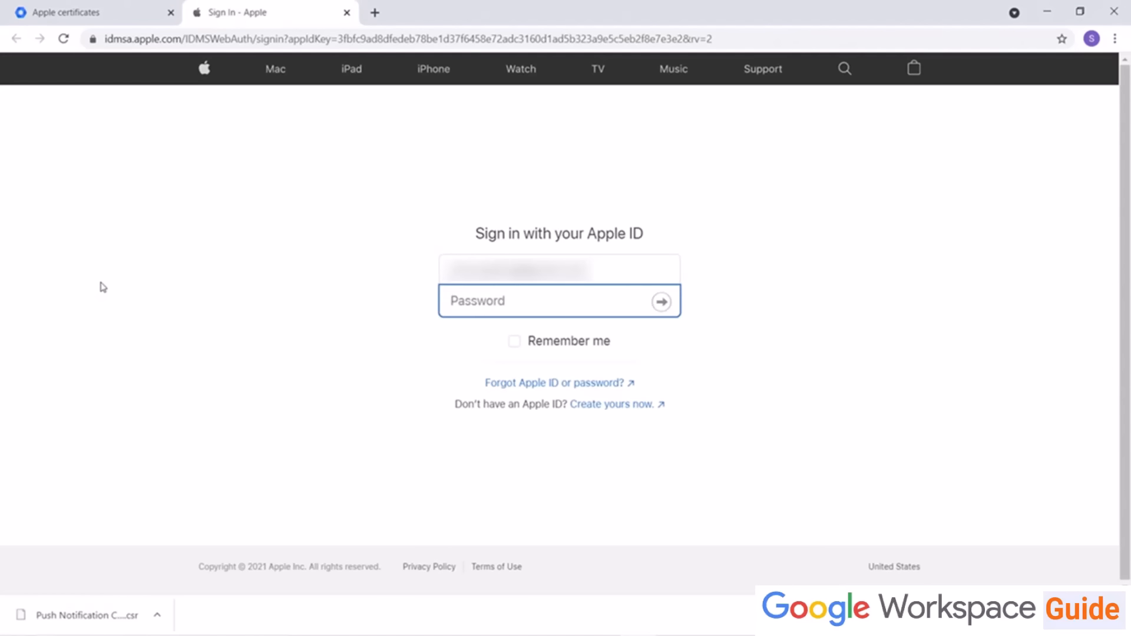
key("ctrl+v")
key("Return")
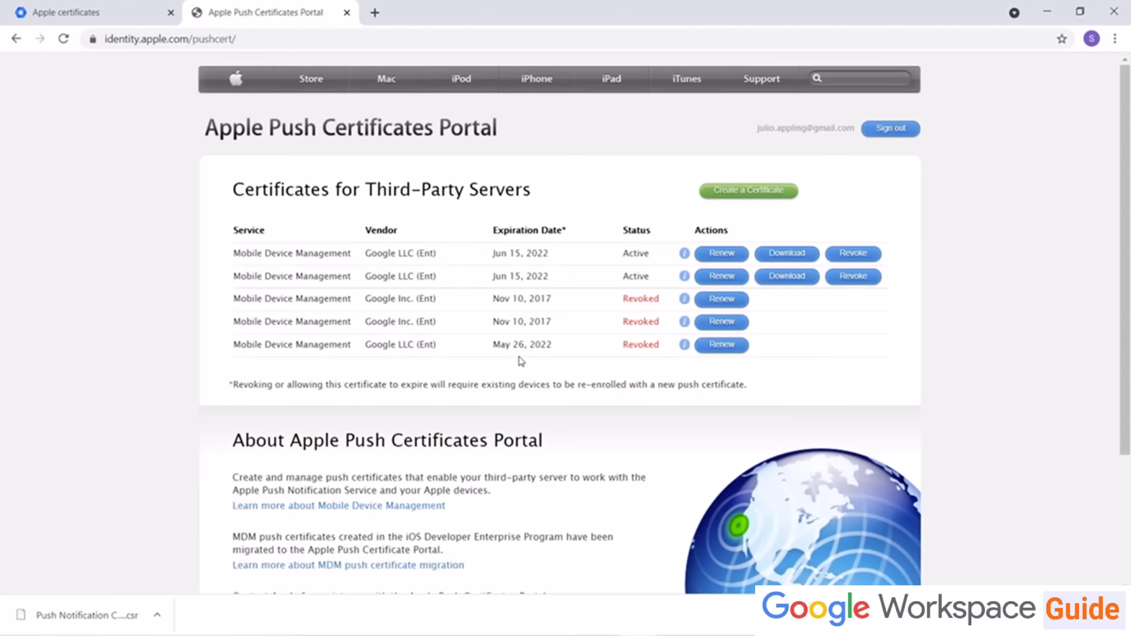
Step: Start creating a new push certificate and accept the terms of use
left_click(747, 200)
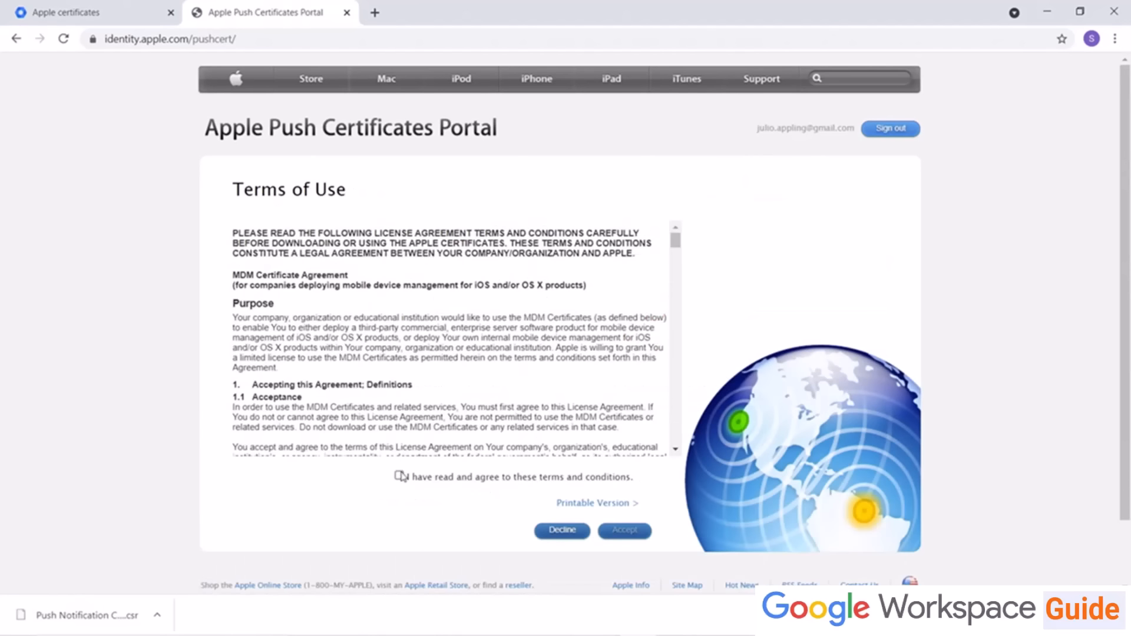
left_click(399, 477)
left_click(630, 532)
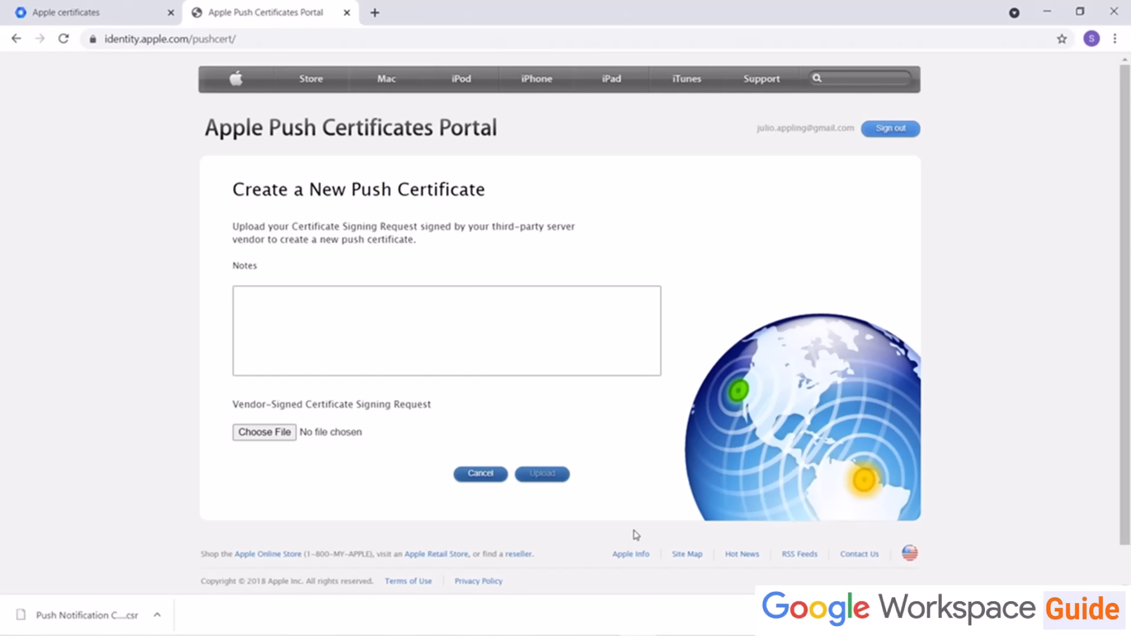
Step: Upload the downloaded Push Notification Certificate (4).csr file and download the signed push certificate
left_click(284, 438)
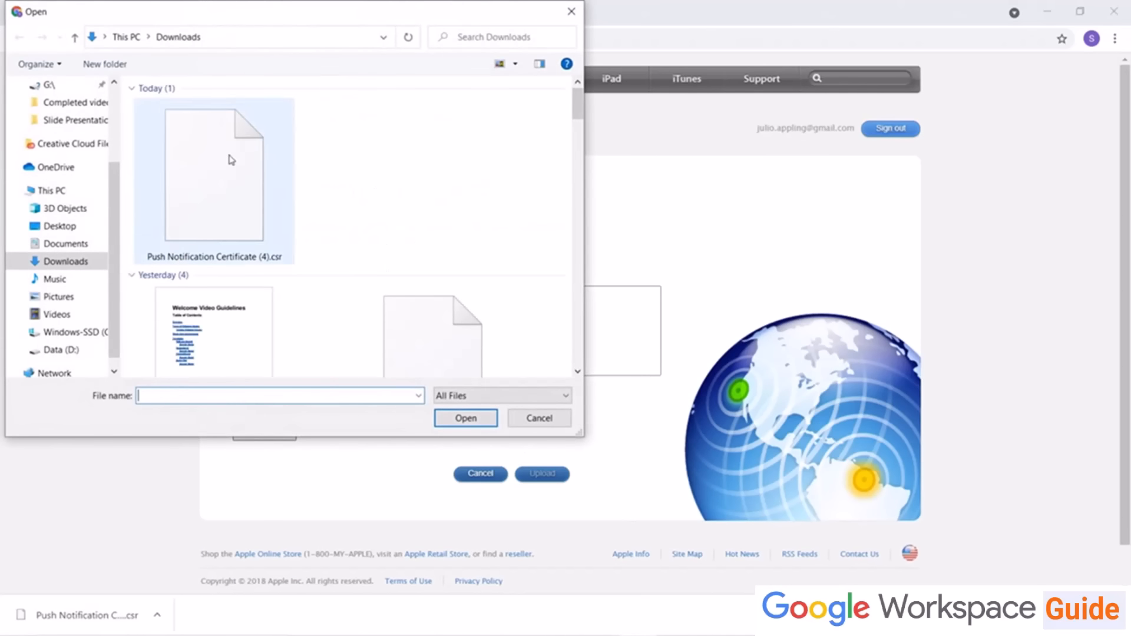
double_click(231, 160)
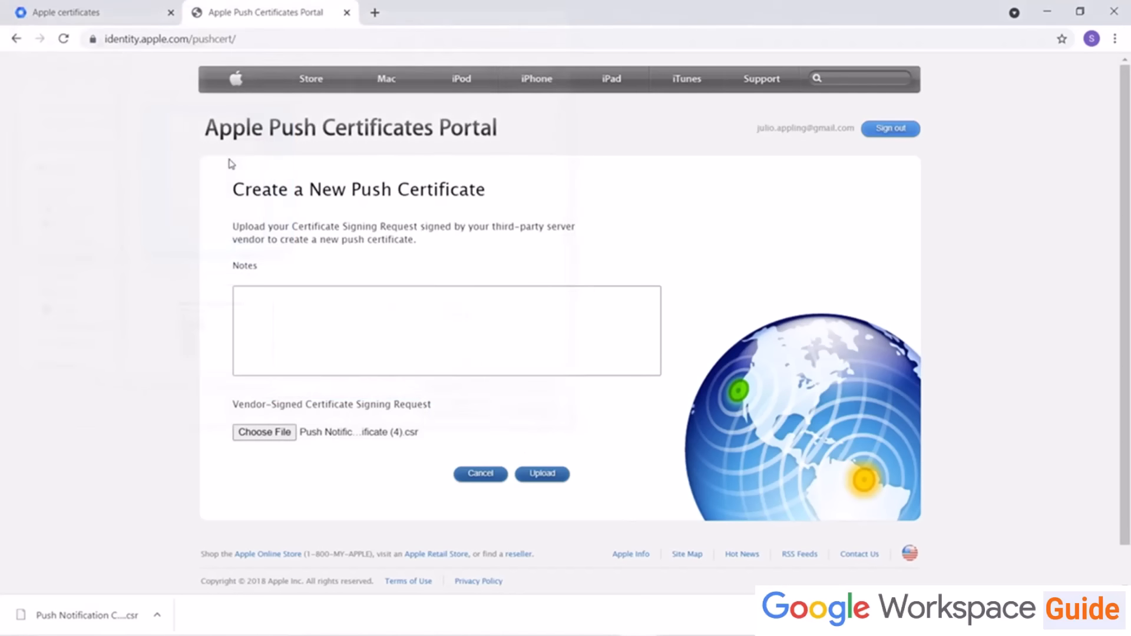
left_click(534, 481)
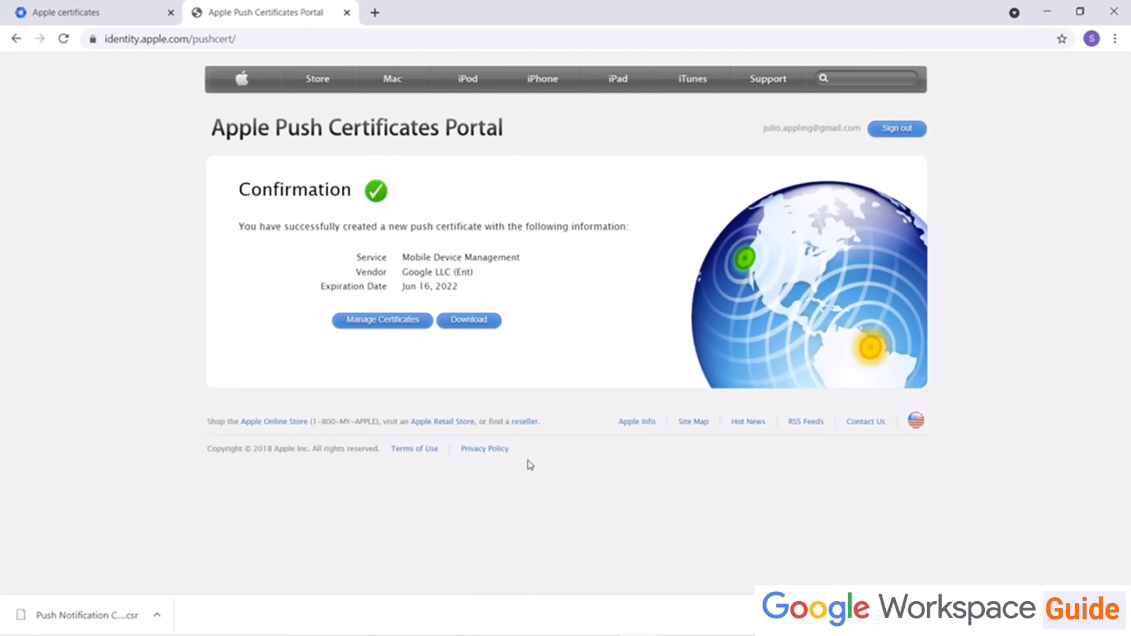
left_click(480, 322)
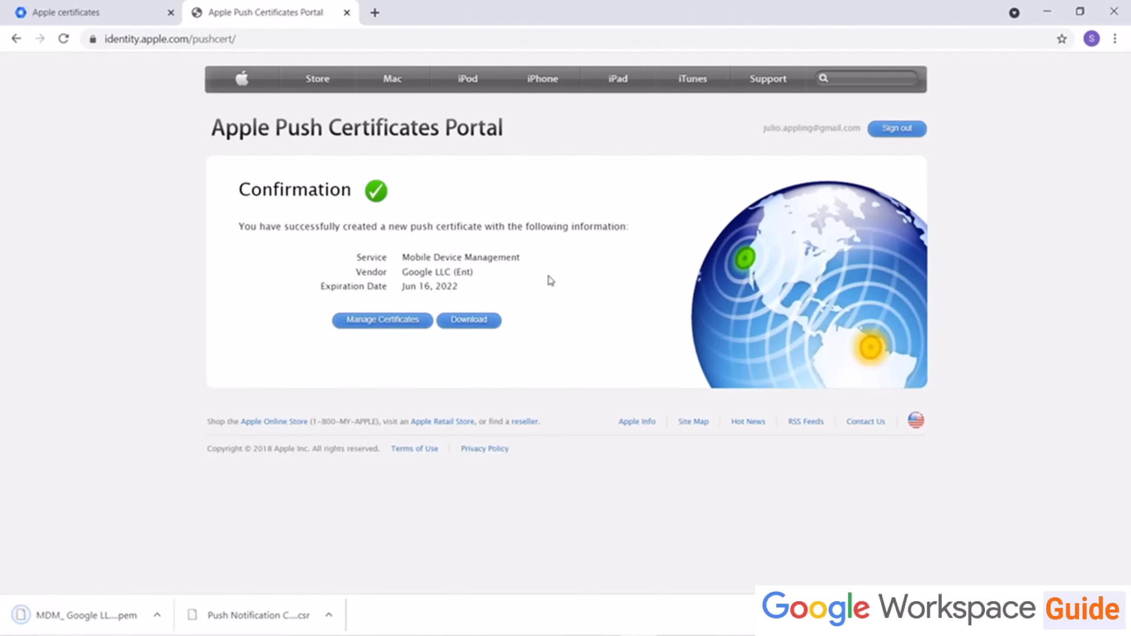
Step: Return to the push certificate setup in the admin console and enter the Apple ID used for signing
left_click(76, 17)
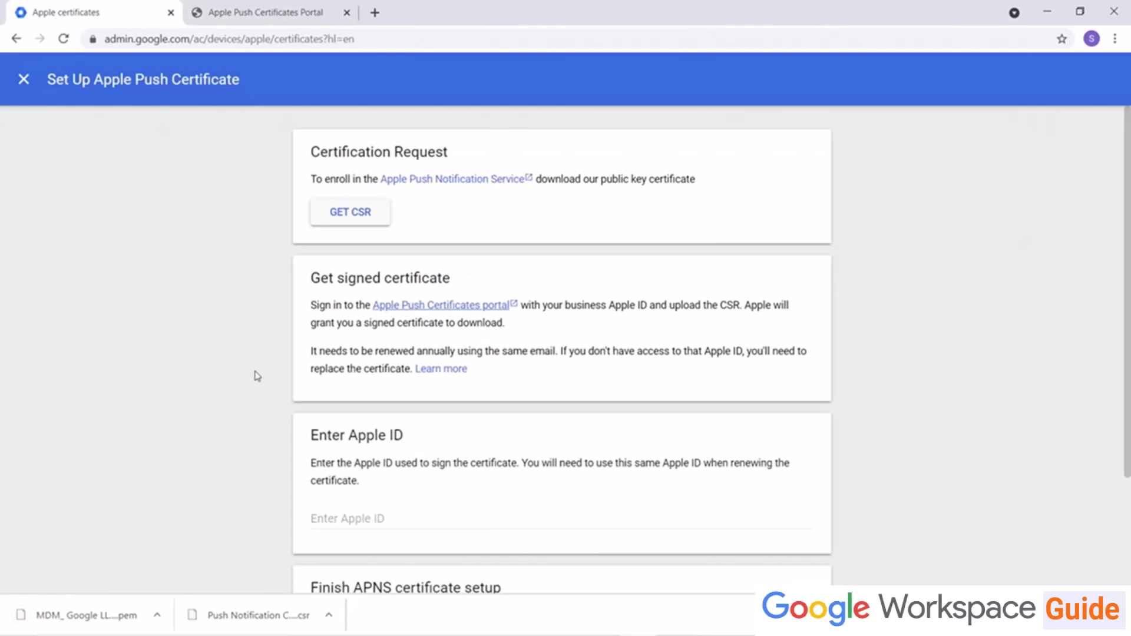
scroll(298, 310, "down", 1)
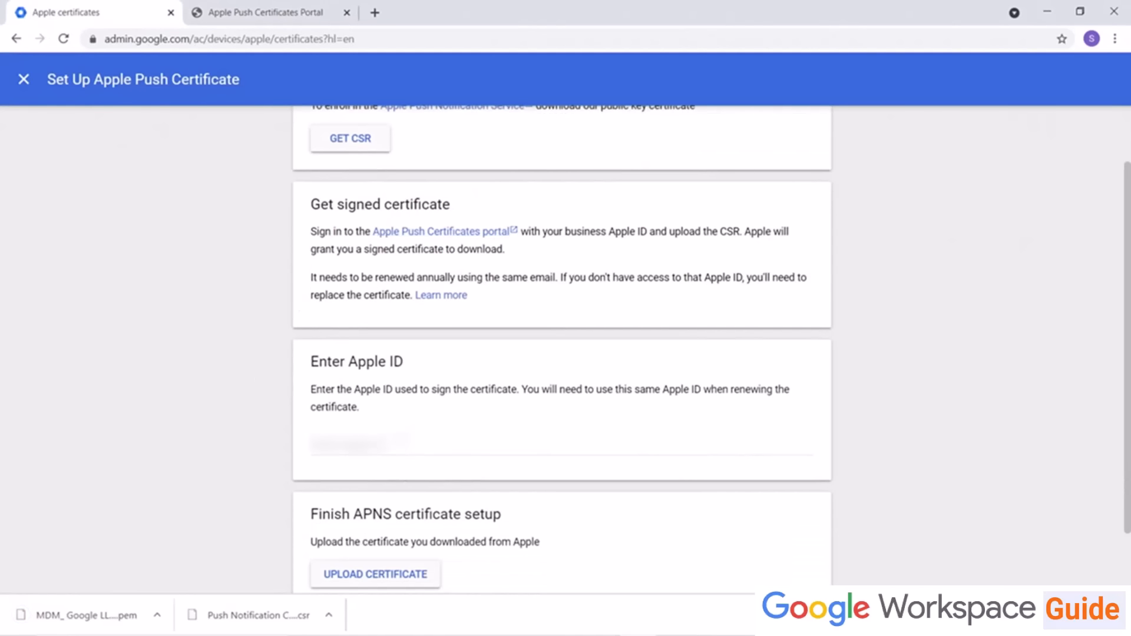
left_click(401, 442)
type("...")
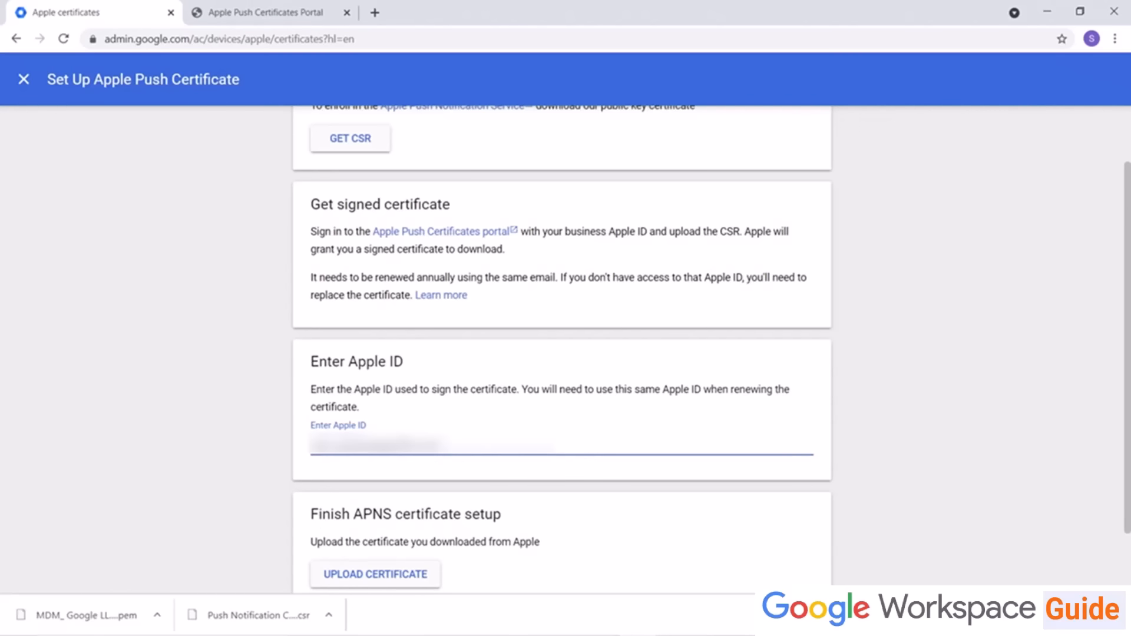
Step: Upload the MDM_ Google LLC (Ent)_Certificate (4).pem file, save the setup and finish
scroll(389, 264, "down", 1)
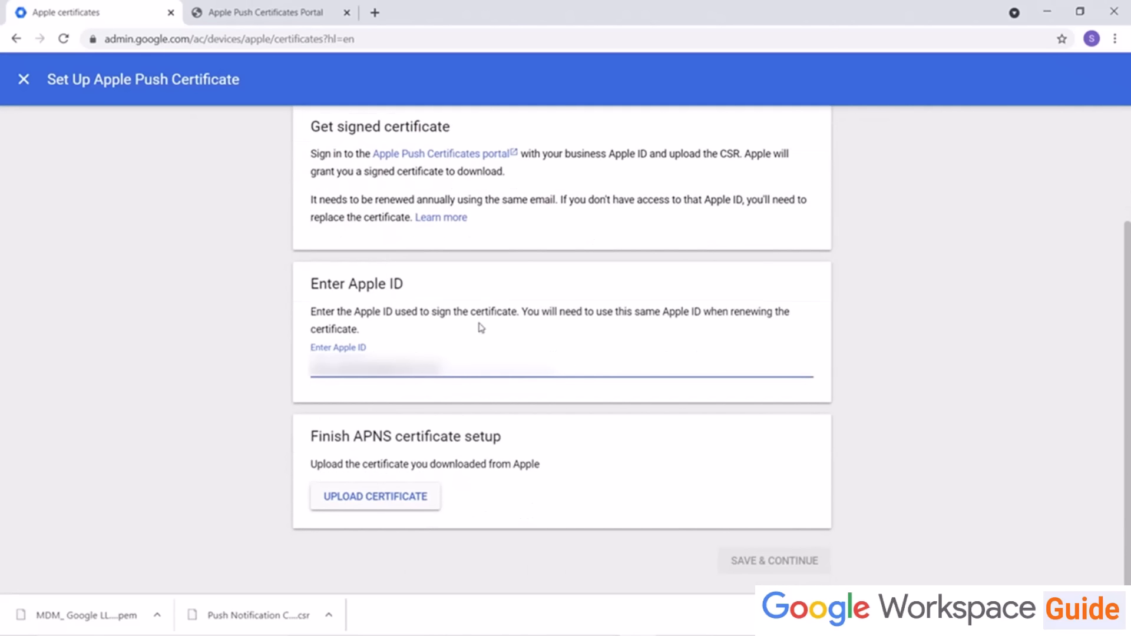
left_click(394, 505)
double_click(243, 182)
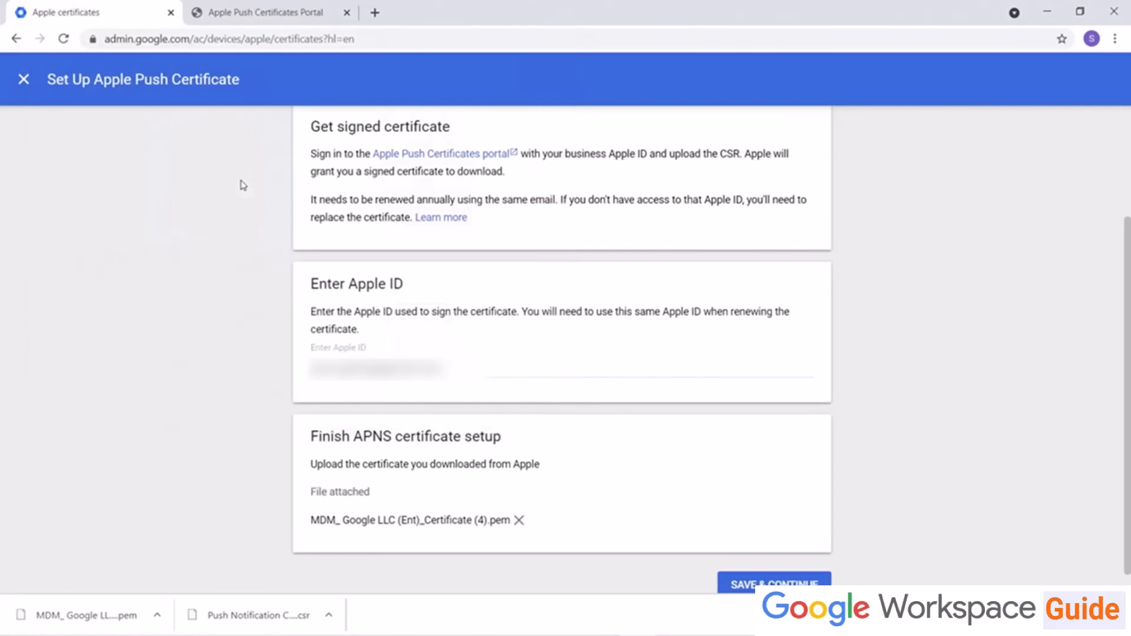
left_click(808, 583)
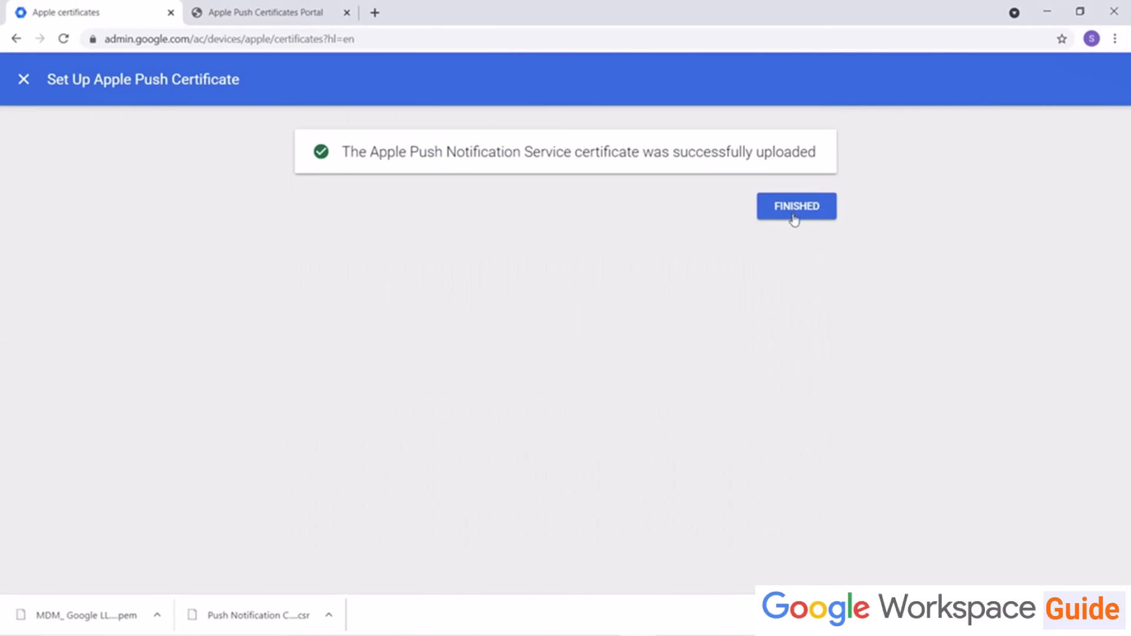
left_click(794, 207)
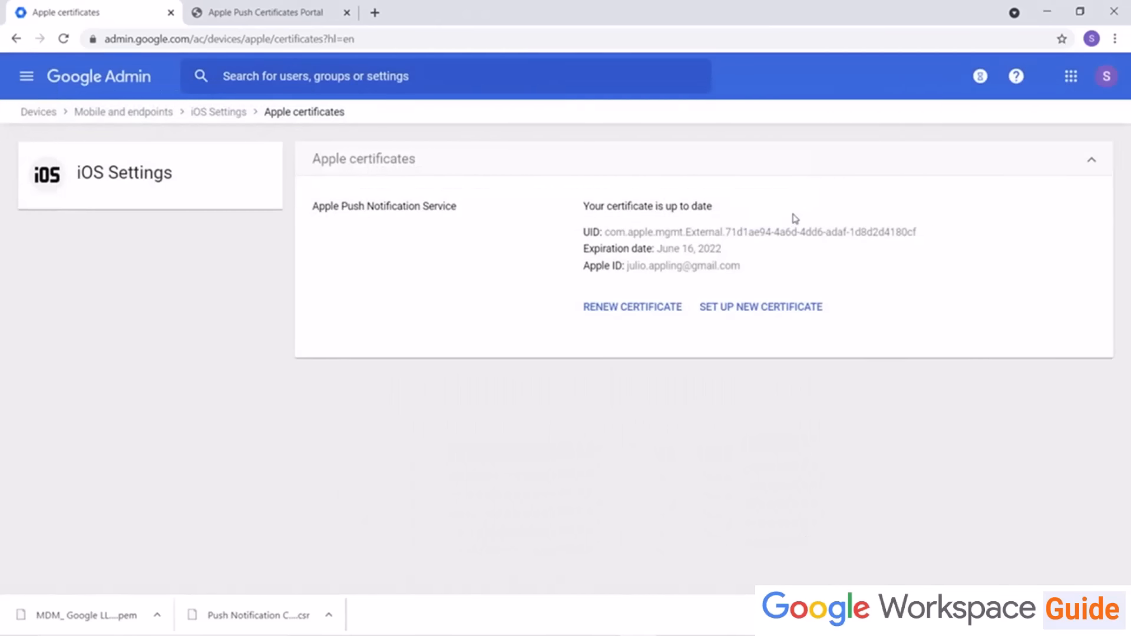
Step: Open the iOS Lock Screen settings and view them for the trainingxyz.com organizational unit
left_click(220, 114)
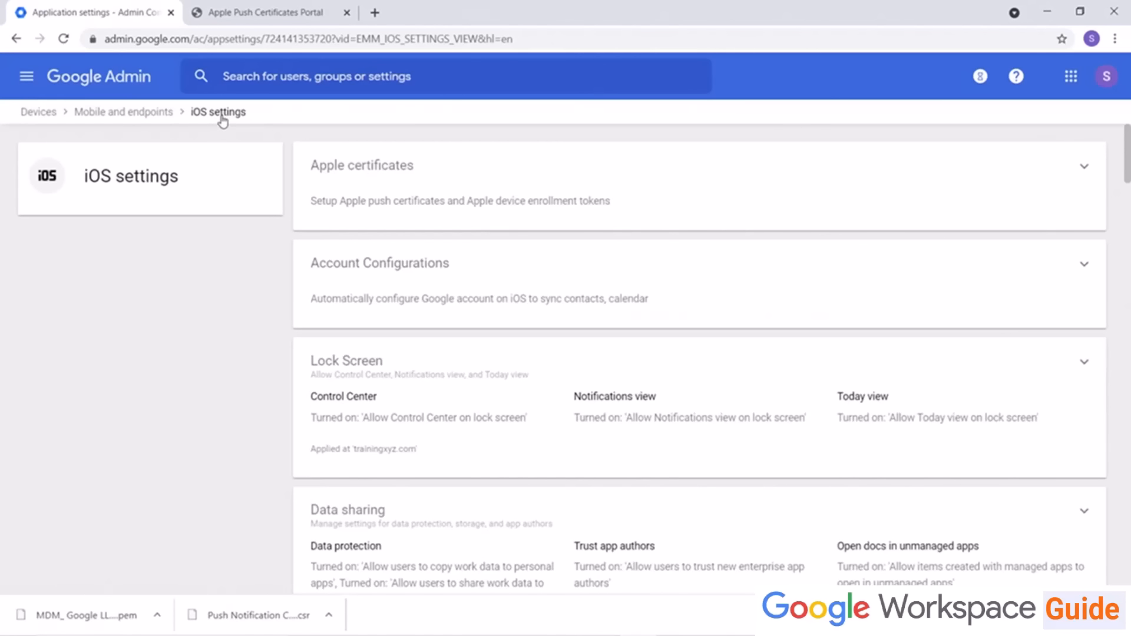
scroll(154, 323, "down", 3)
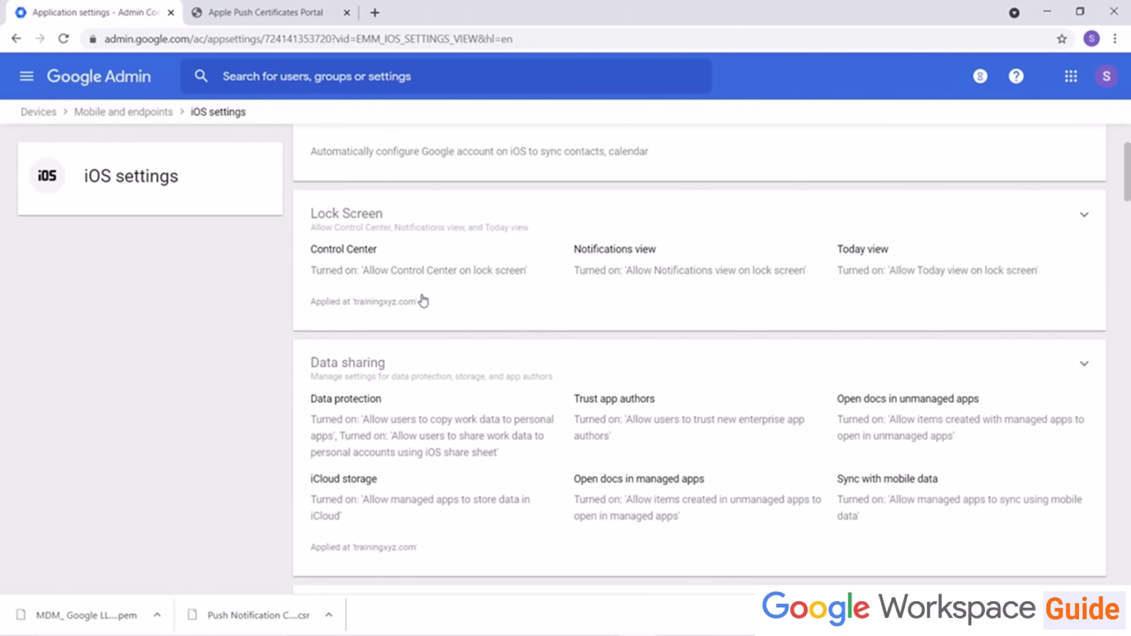
left_click(418, 211)
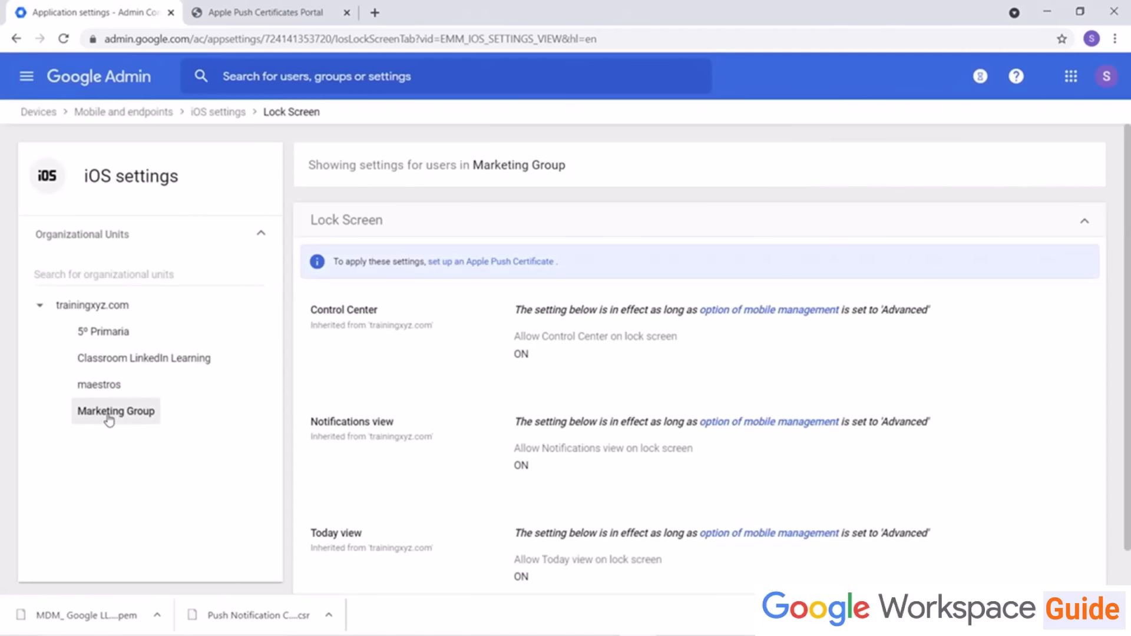
left_click(113, 305)
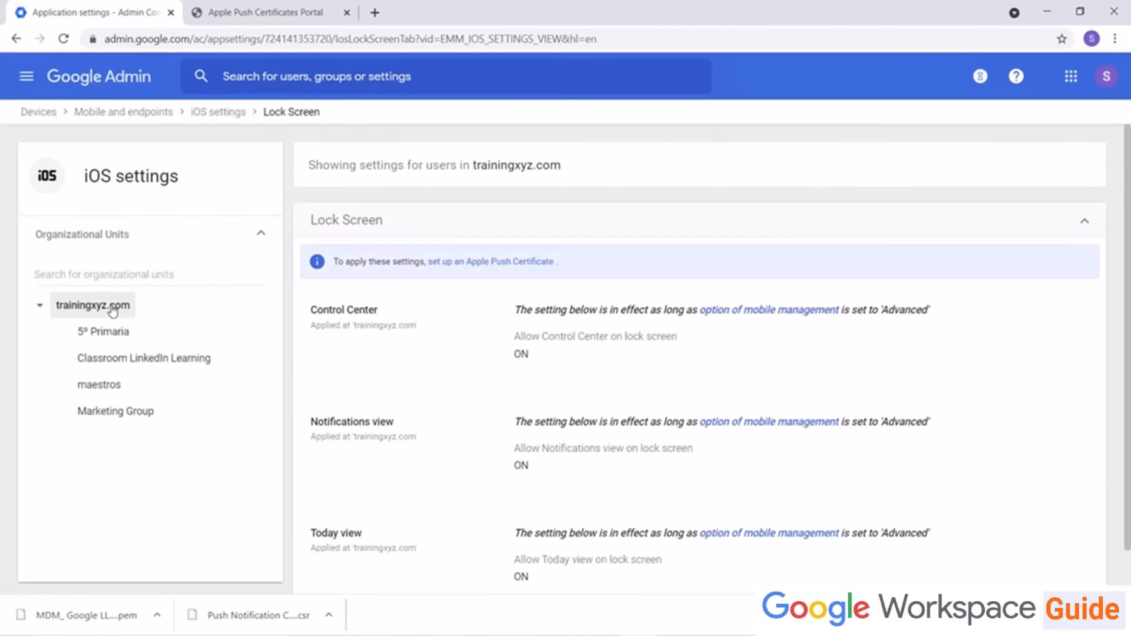
left_click(219, 113)
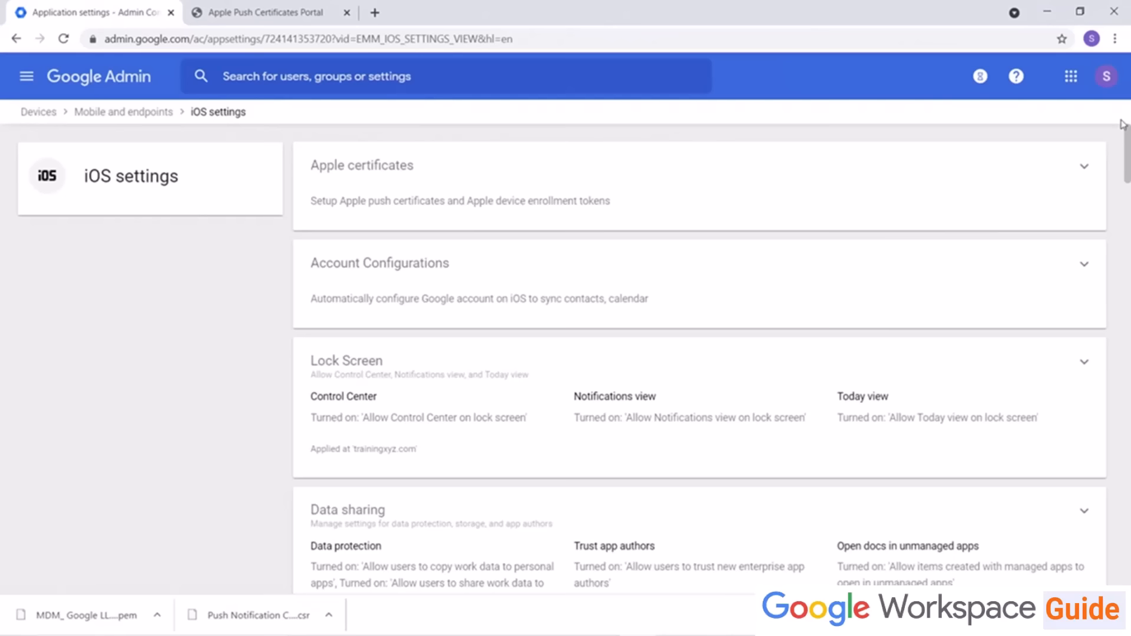
Step: Scroll through the iOS settings and search the page for "Account"
left_click_drag(1122, 123, 1124, 260)
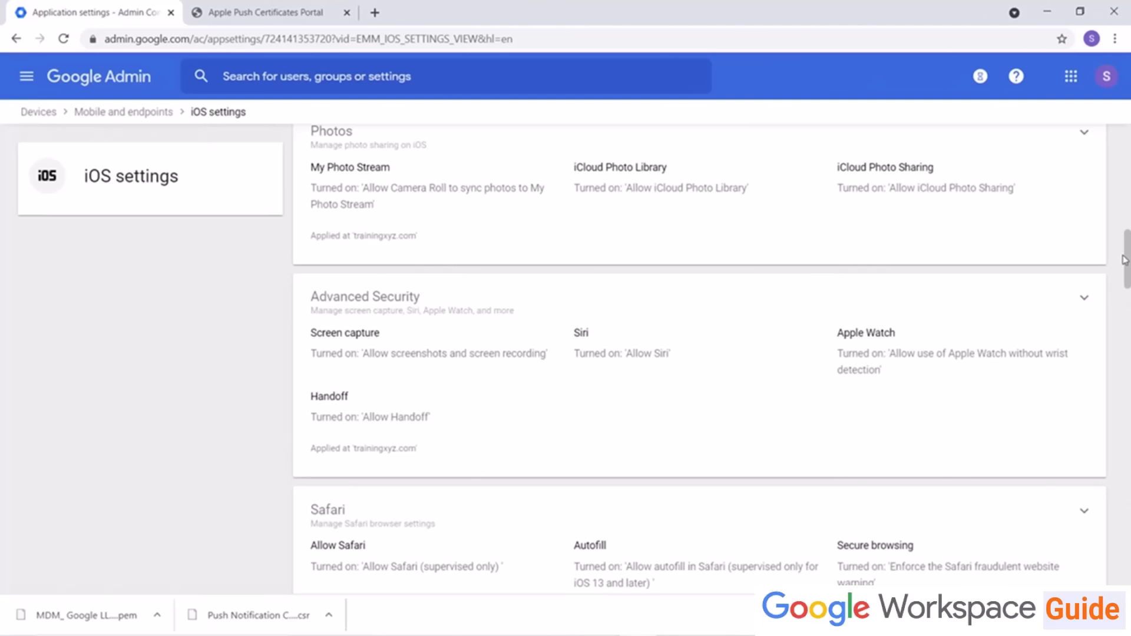
key("ctrl+f")
type("Account")
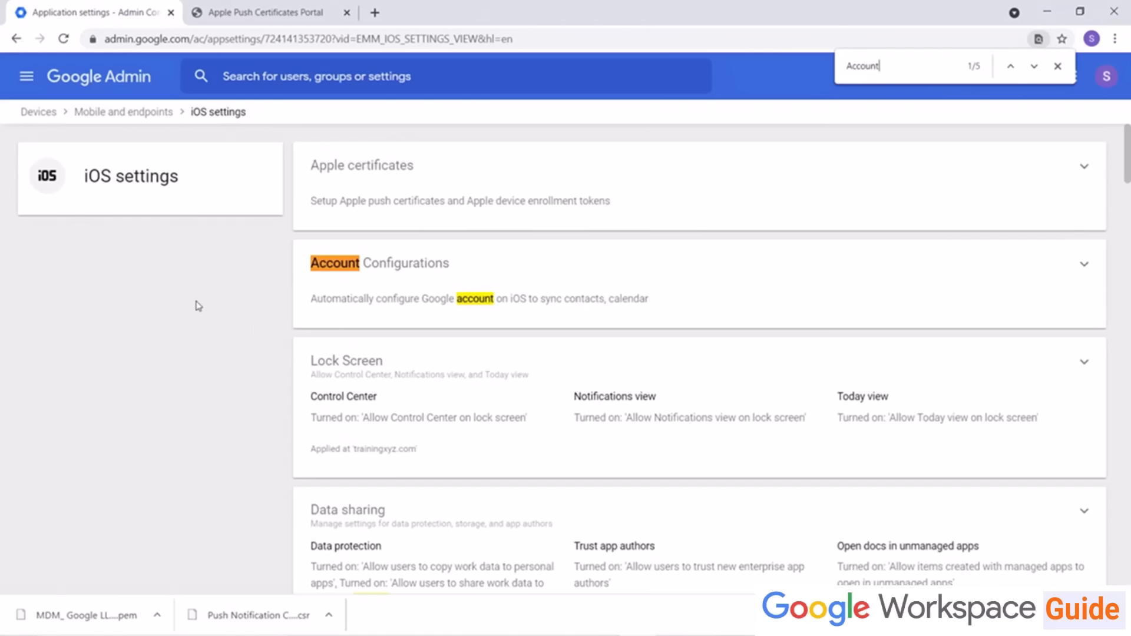
left_click(1059, 66)
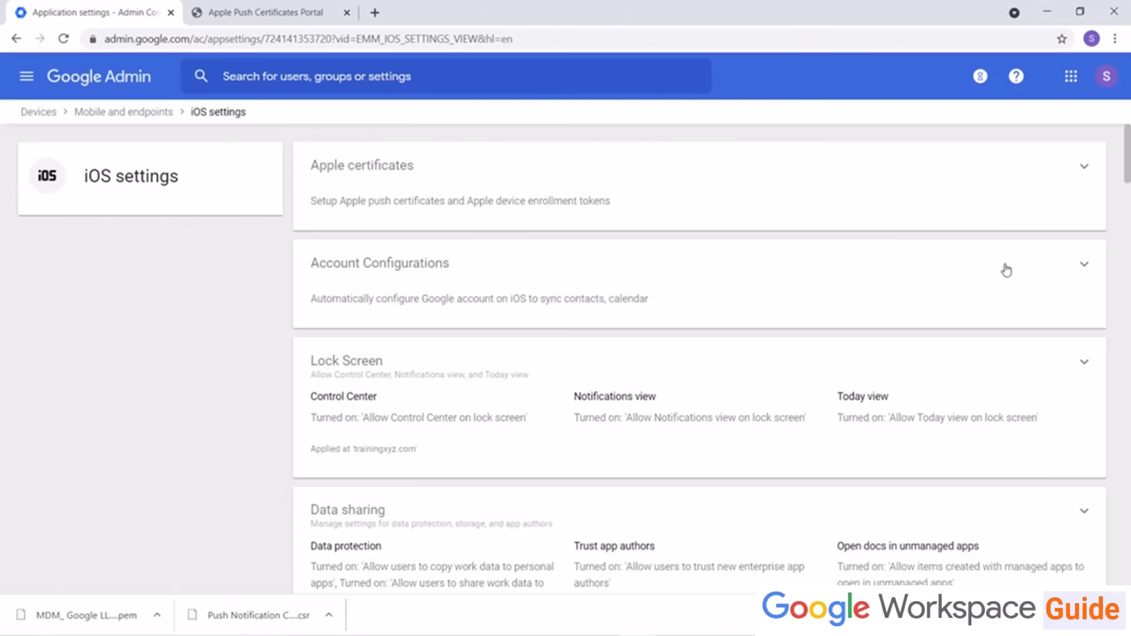
Step: Search the iOS settings page for "icloud" and then for "advanced" to locate those settings
key("ctrl+f")
type("icloud")
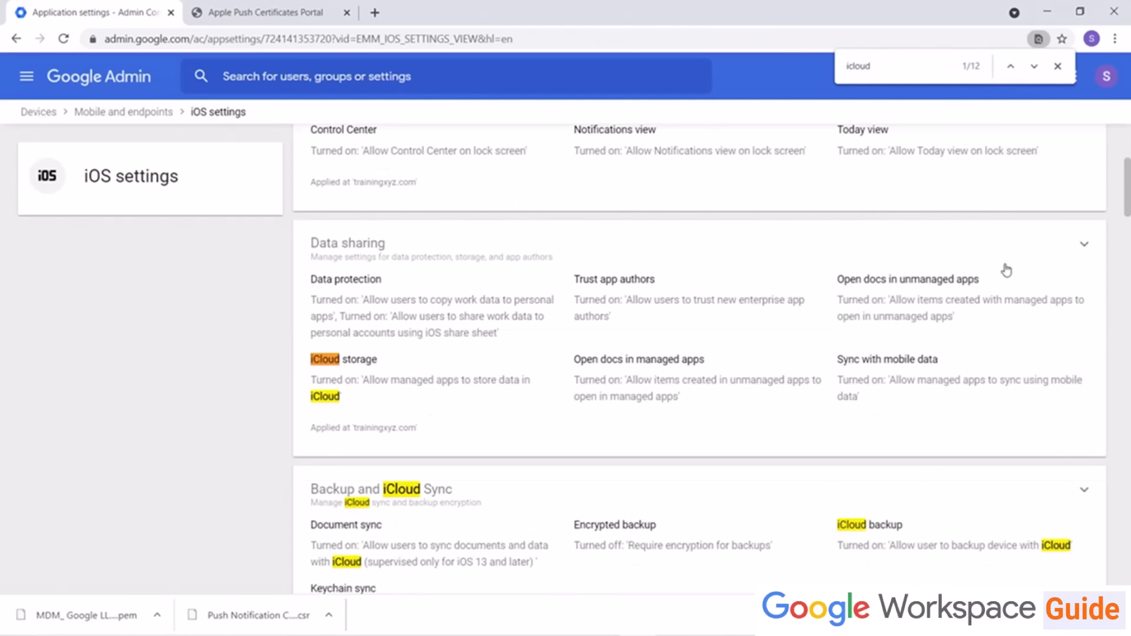
key("Escape")
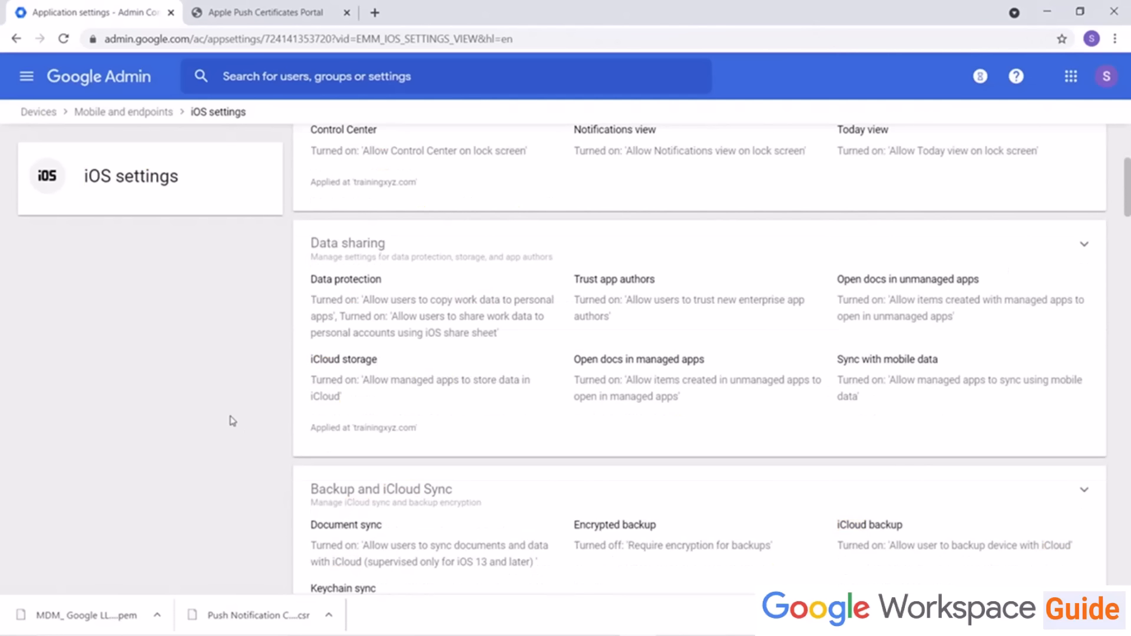
scroll(231, 420, "down", 3)
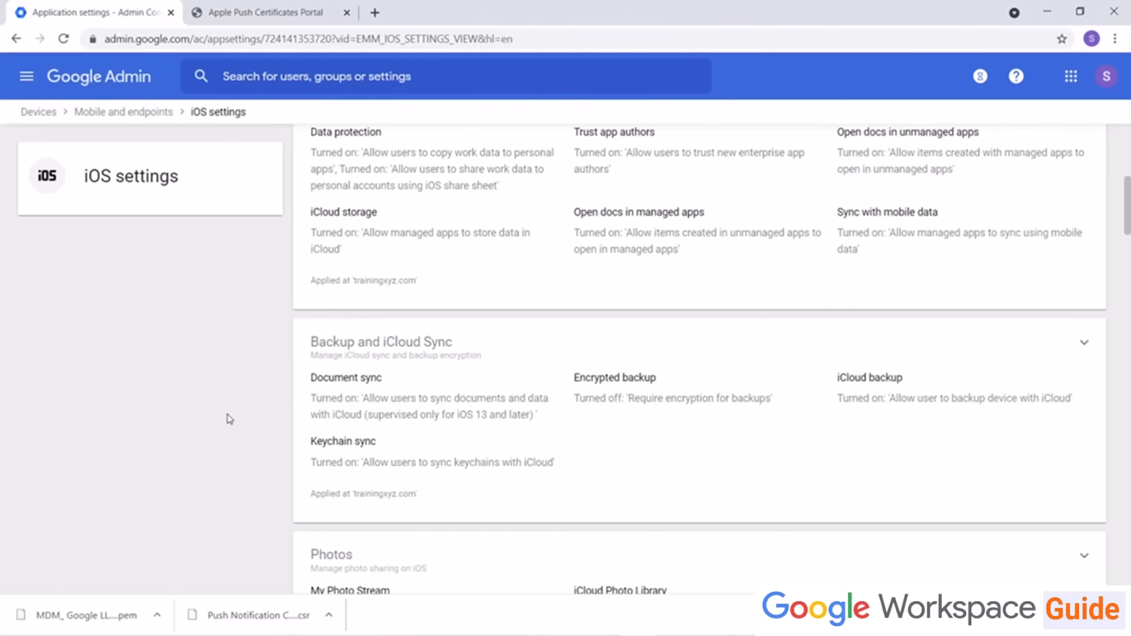
key("ctrl+f")
type("advanced")
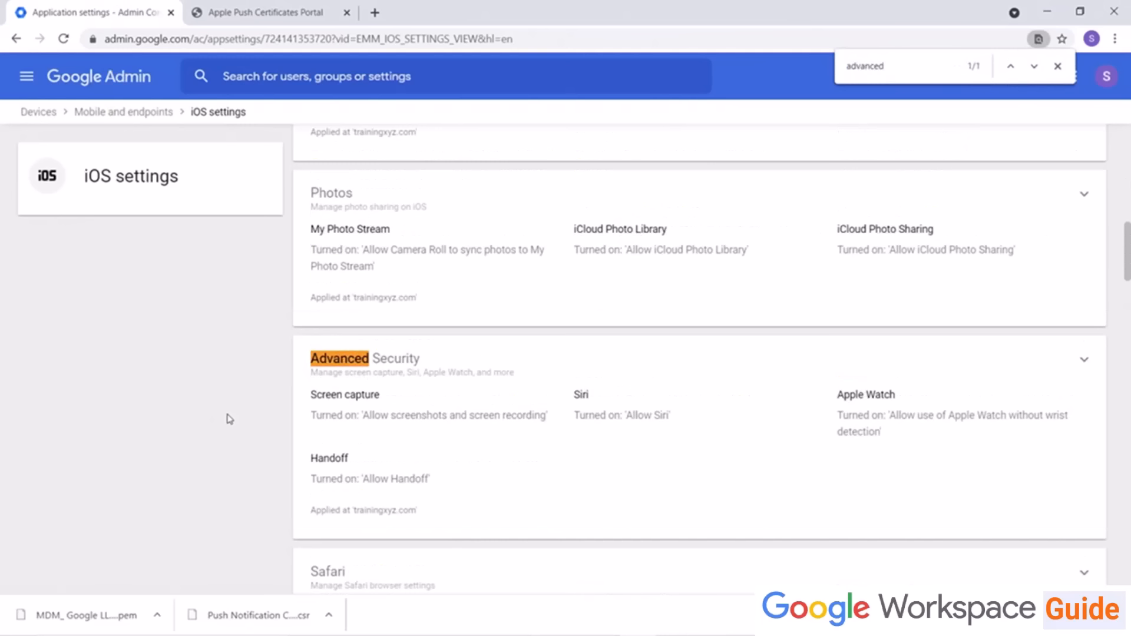
key("Escape")
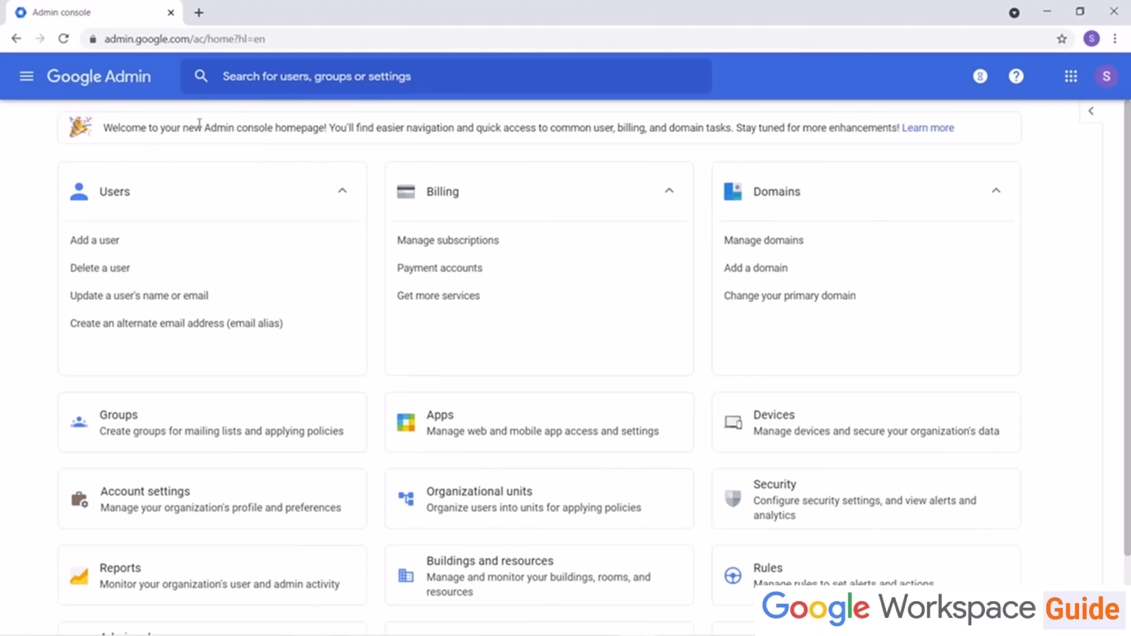
Step: Search the admin console for "Password requirements" and open that mobile password setting for trainingxyz.com
left_click(365, 89)
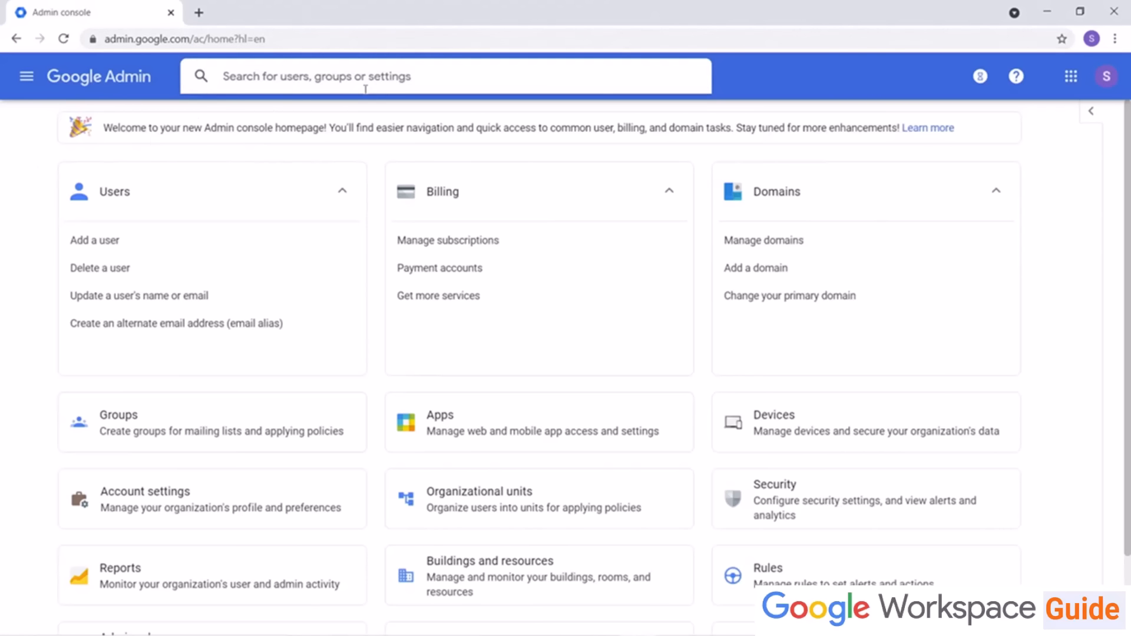
type("Password")
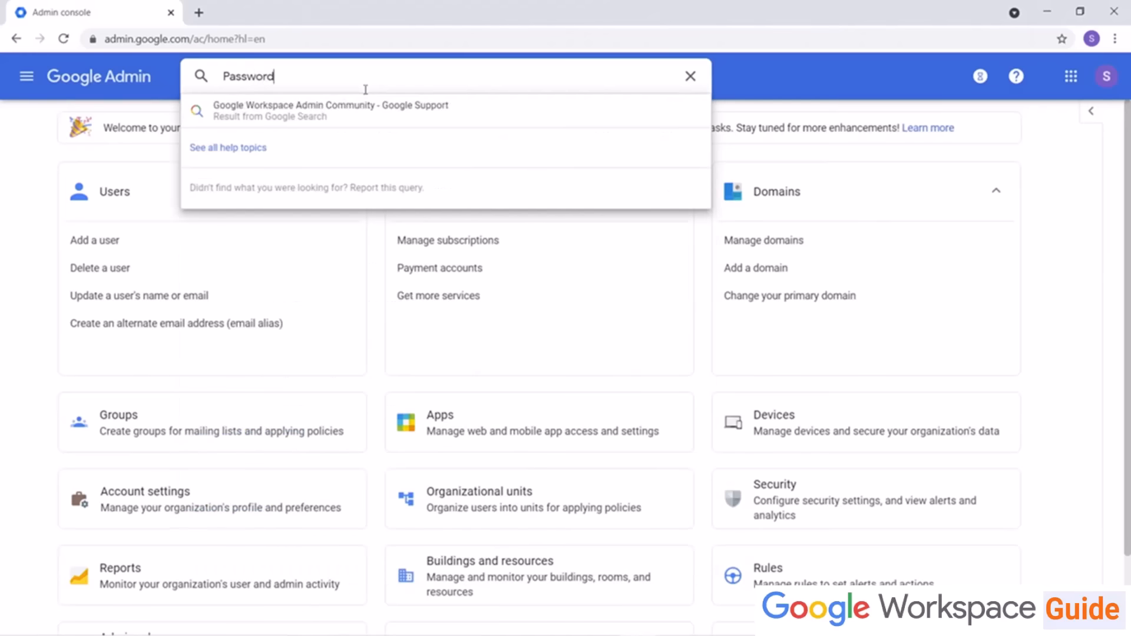
type(" requirements")
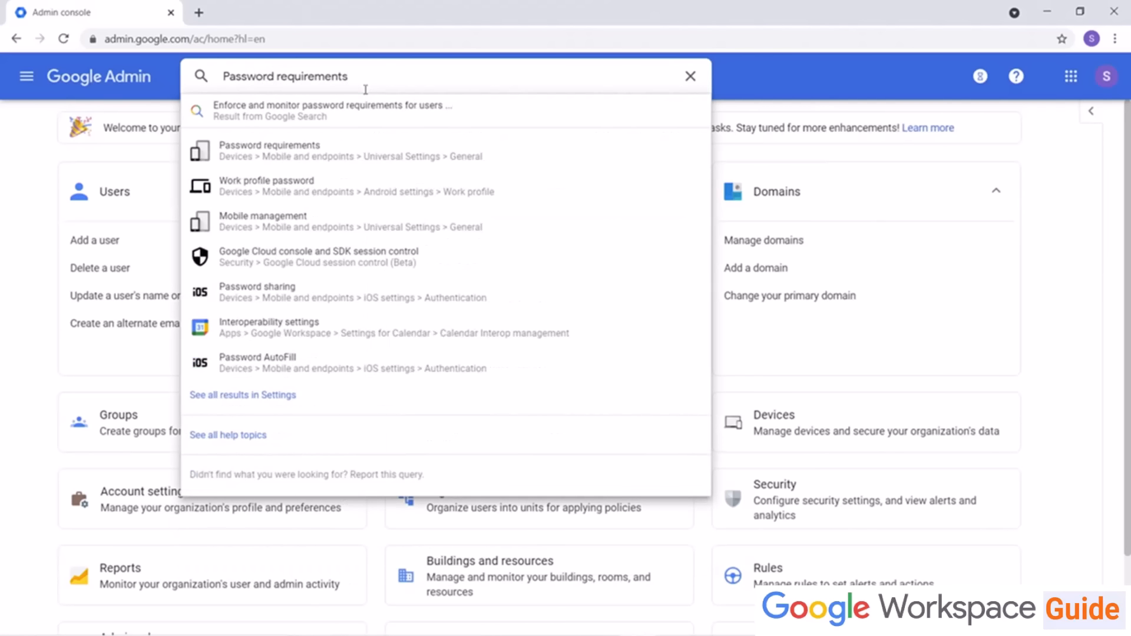
left_click(341, 155)
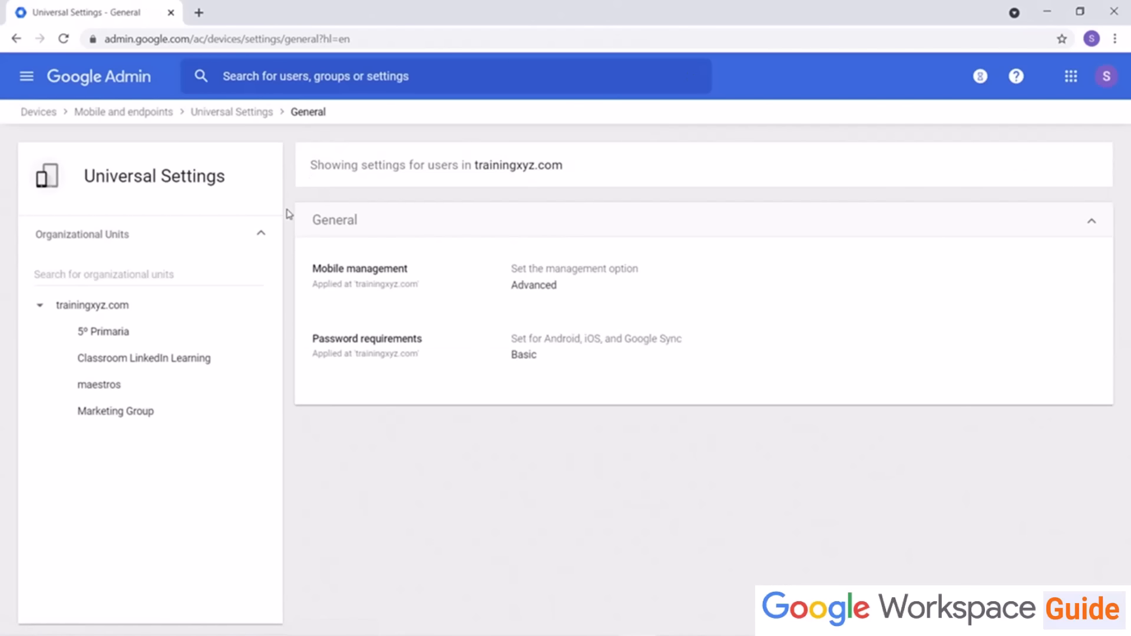
left_click(459, 357)
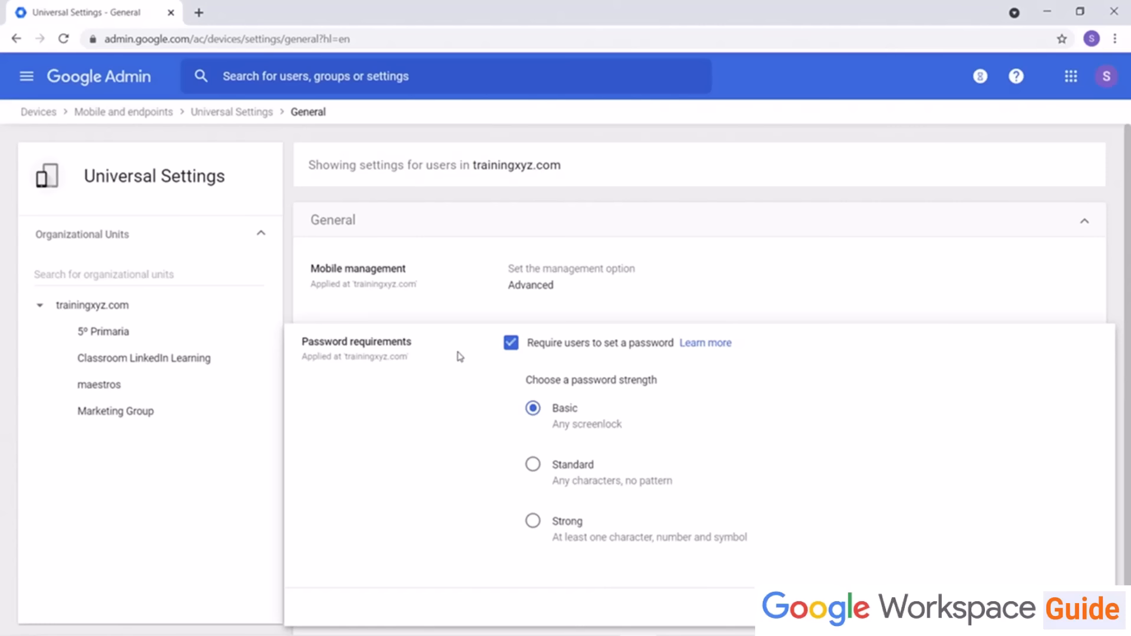
Step: Open the Security section of the mobile Universal settings and review its device security options
left_click(223, 117)
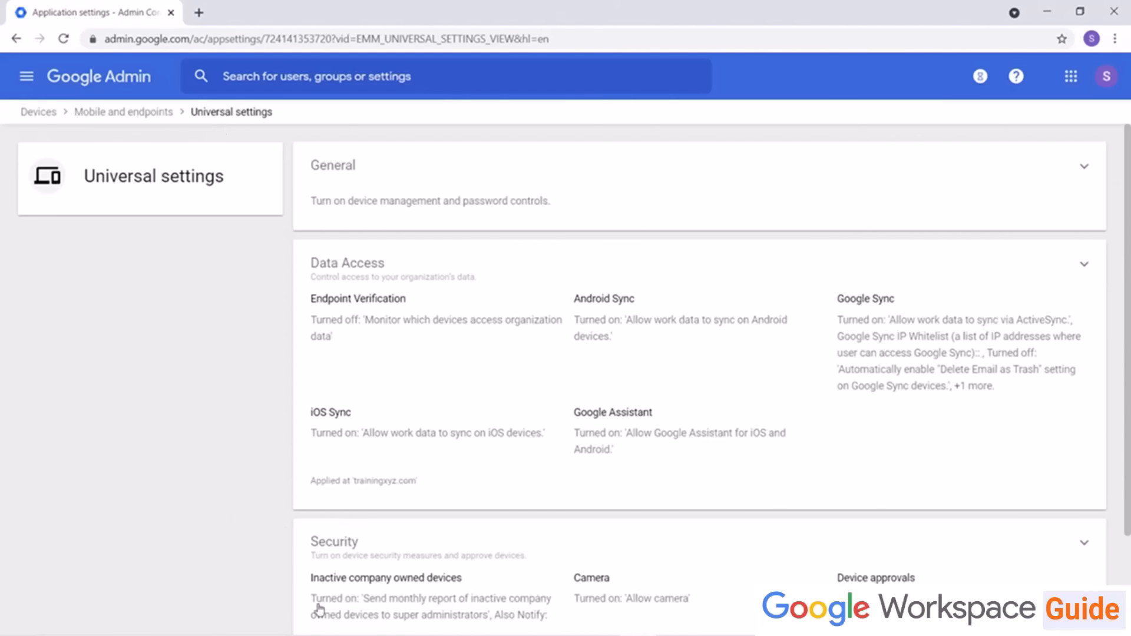
left_click(350, 543)
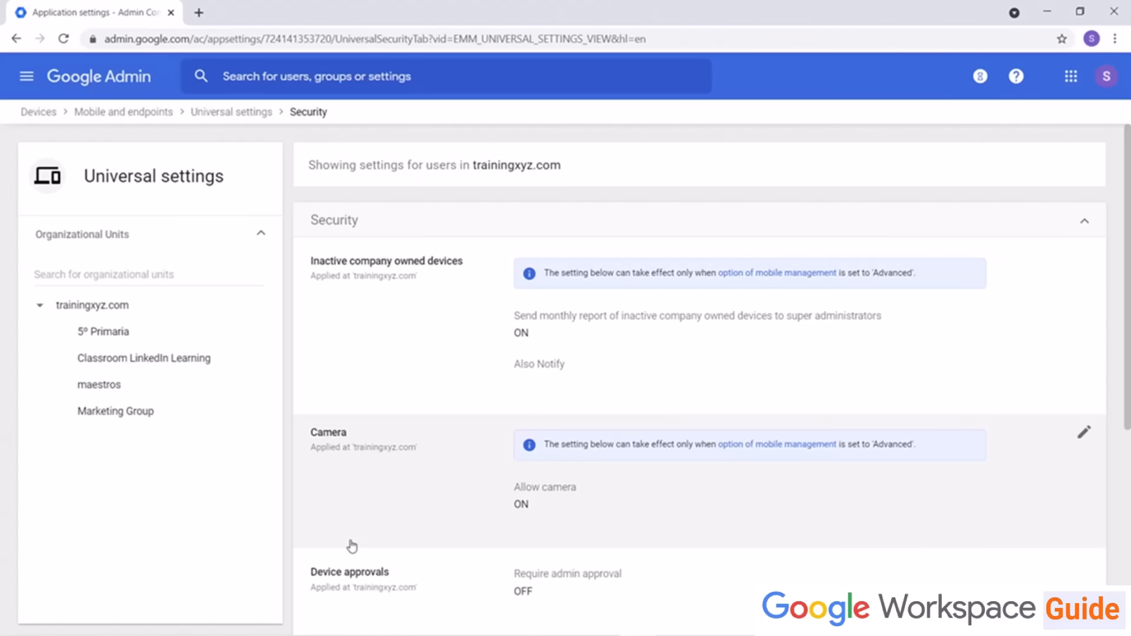
scroll(352, 547, "down", 4)
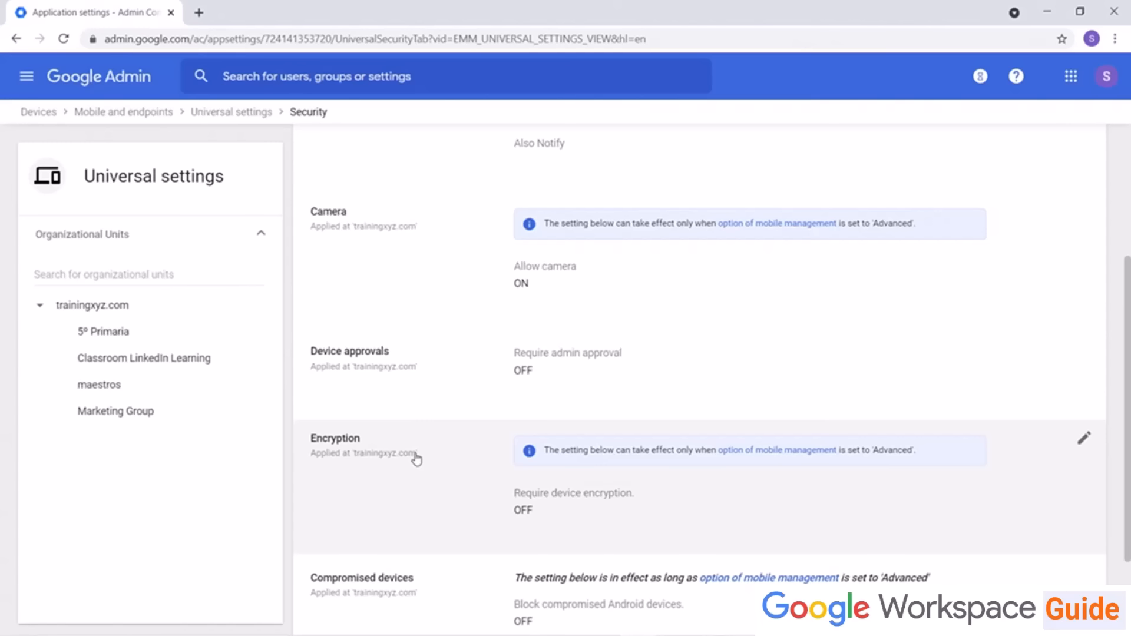
scroll(417, 460, "down", 2)
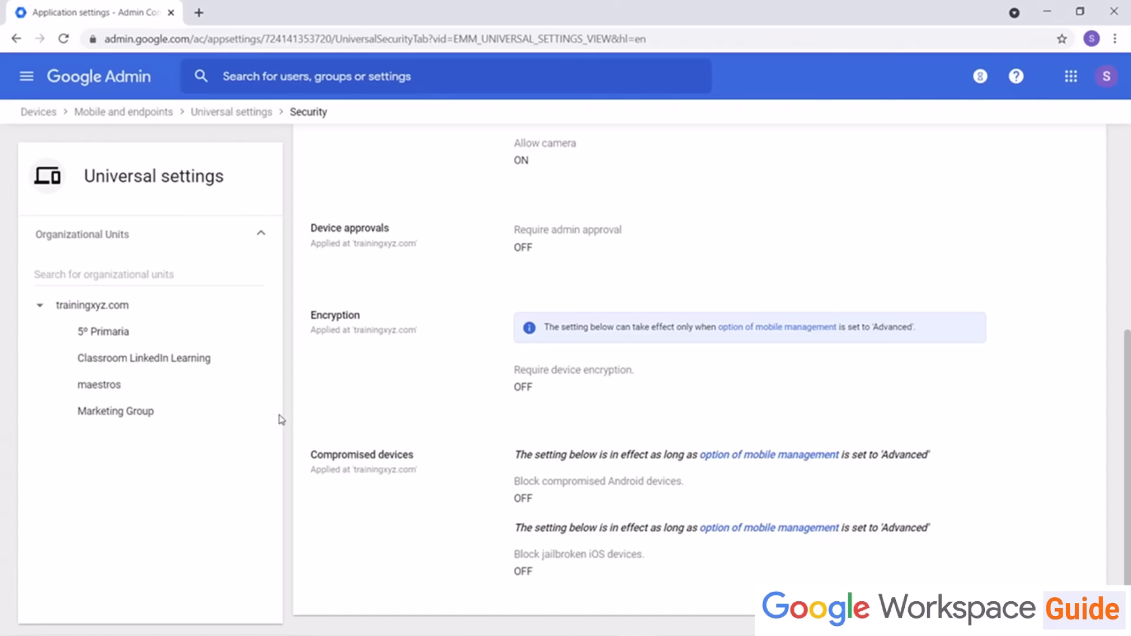
left_click(216, 113)
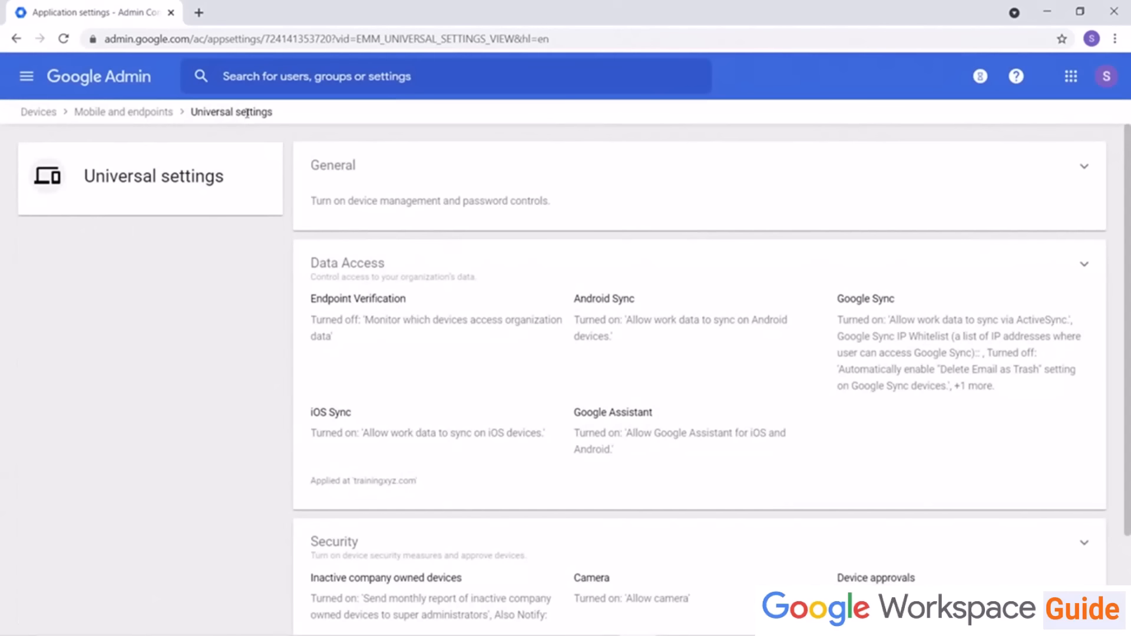
Step: Open the General section of the Android settings and review its options
left_click(29, 112)
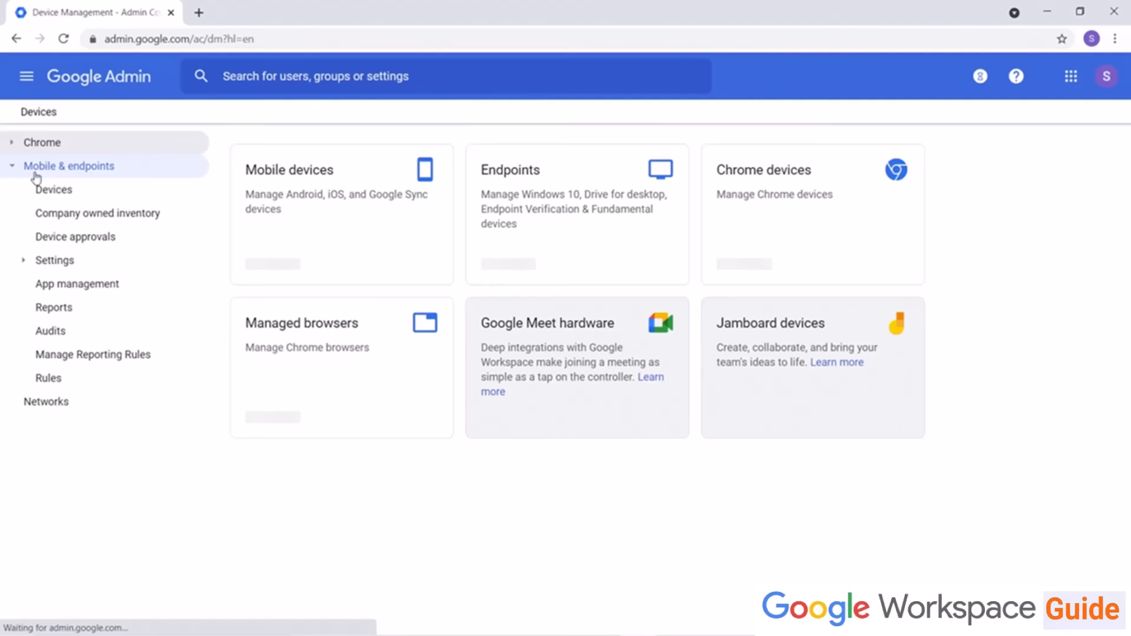
left_click(55, 260)
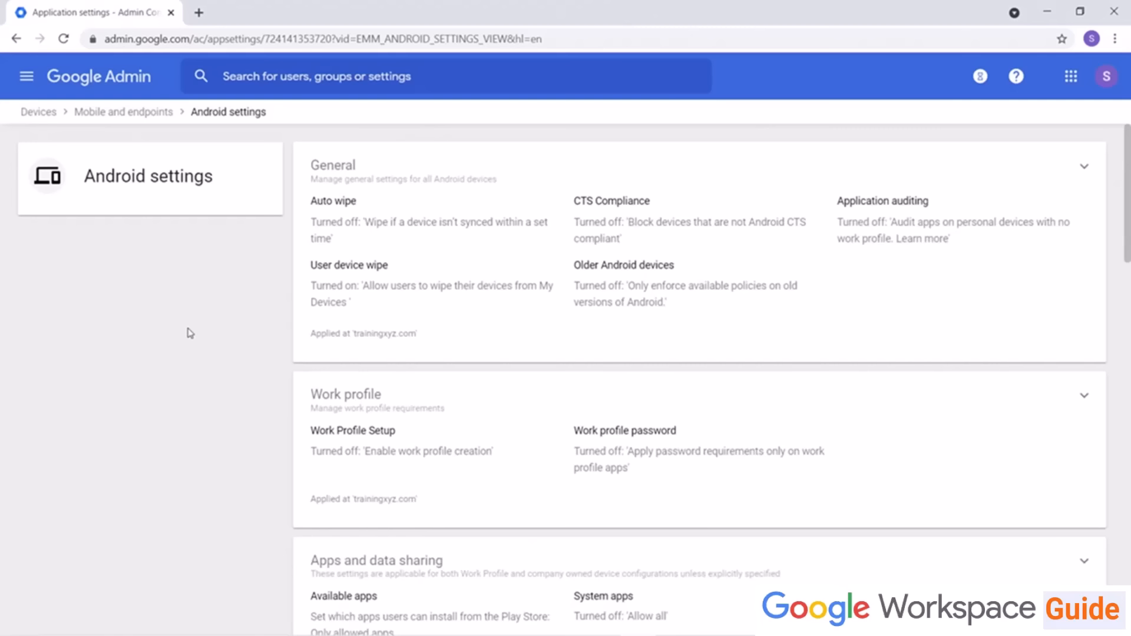
left_click(510, 179)
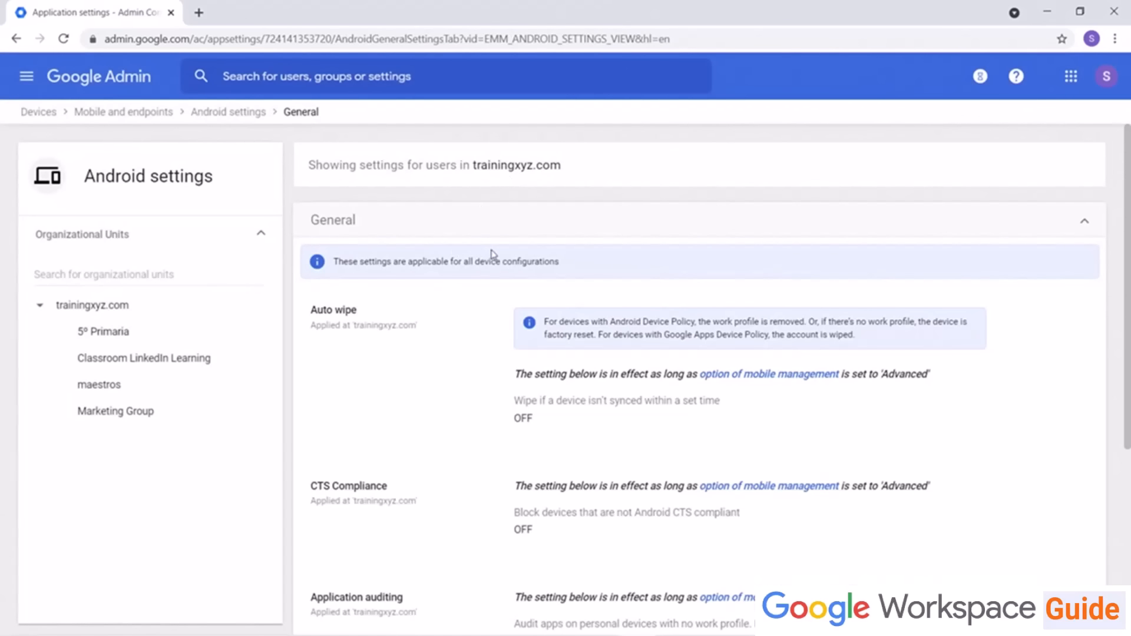
scroll(405, 488, "down", 5)
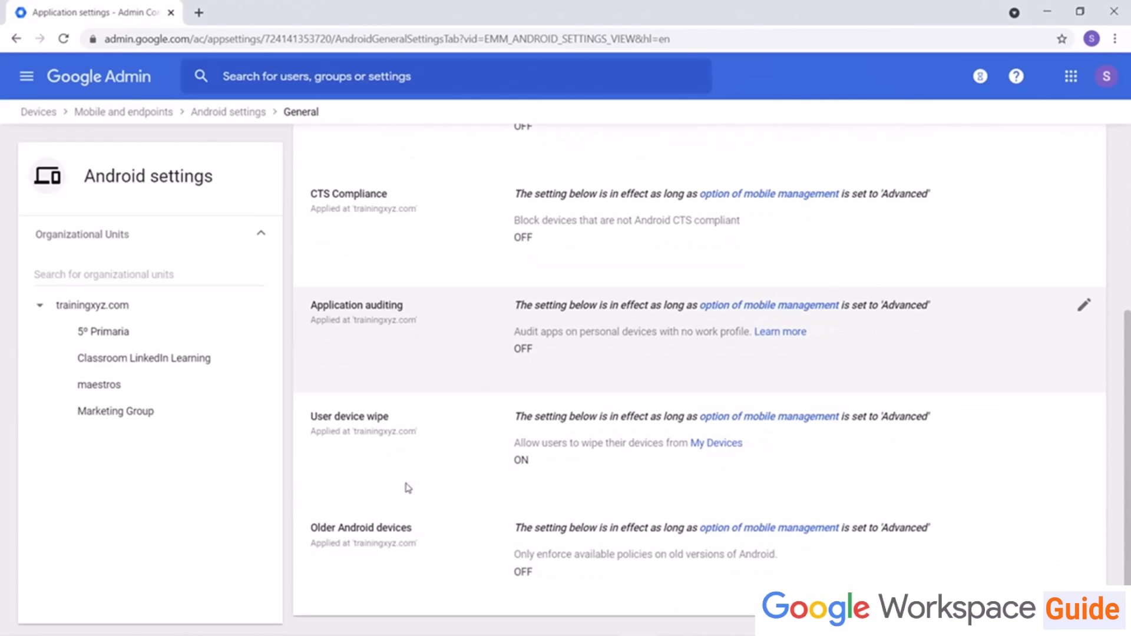
scroll(406, 487, "up", 3)
scroll(407, 489, "down", 3)
scroll(407, 489, "up", 5)
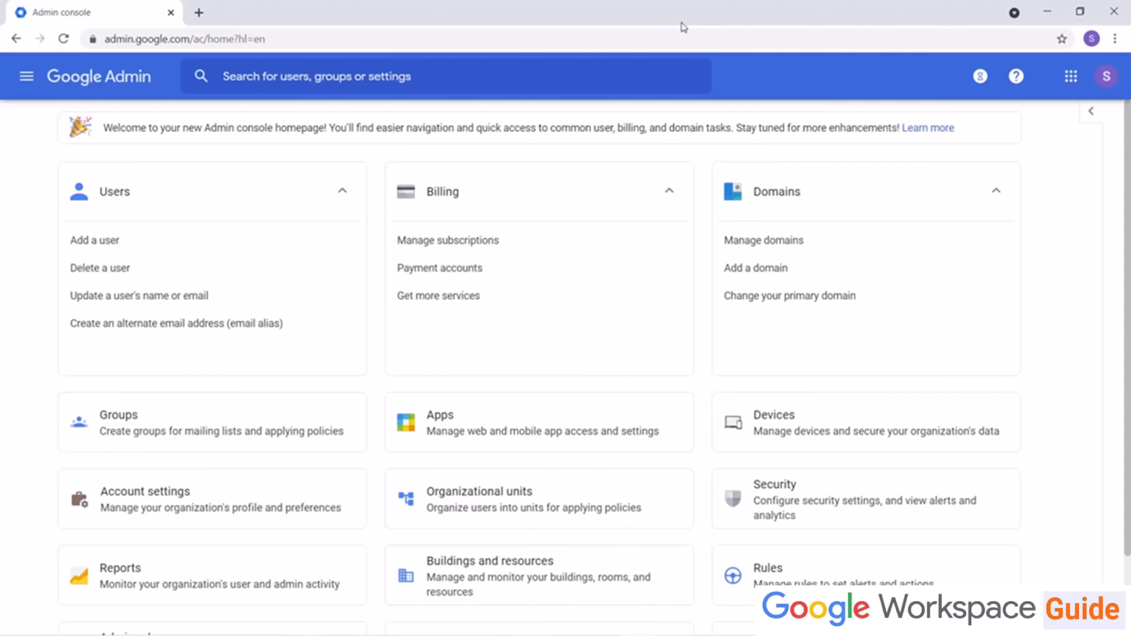
Step: Search for the user's account, open their device list, and review the enrolled Android phone's details
left_click(479, 75)
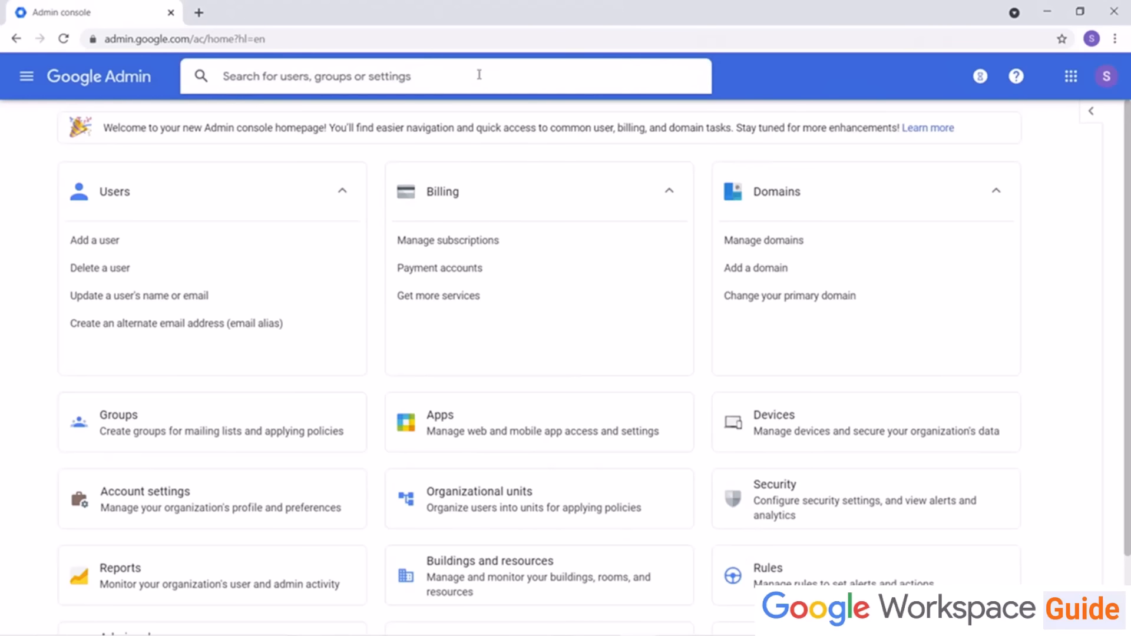
type("Sama")
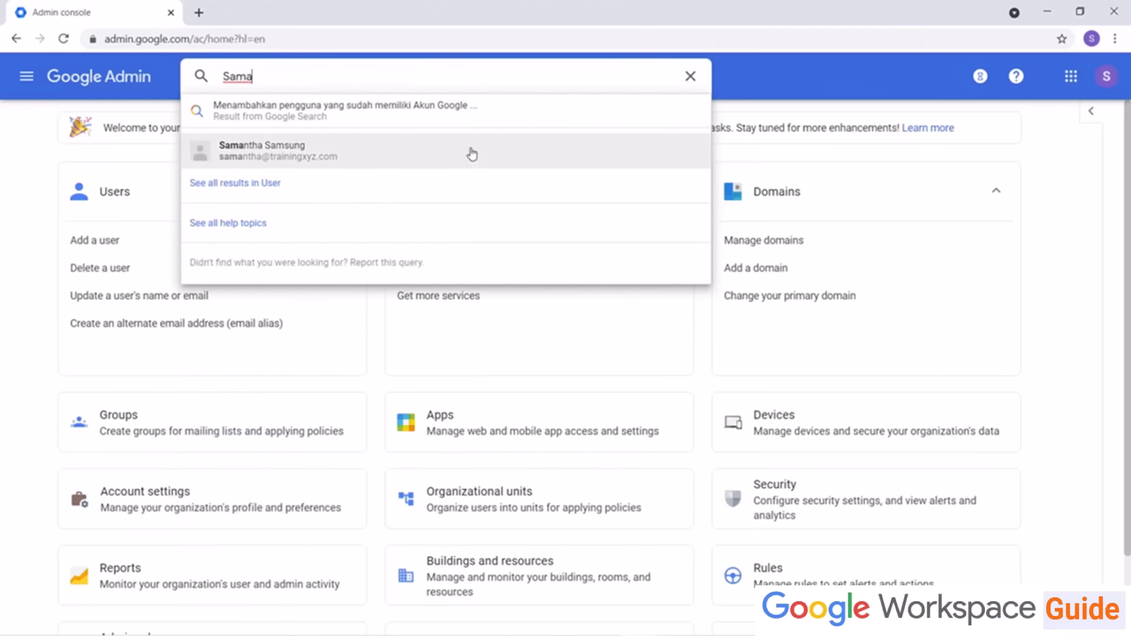
left_click(472, 154)
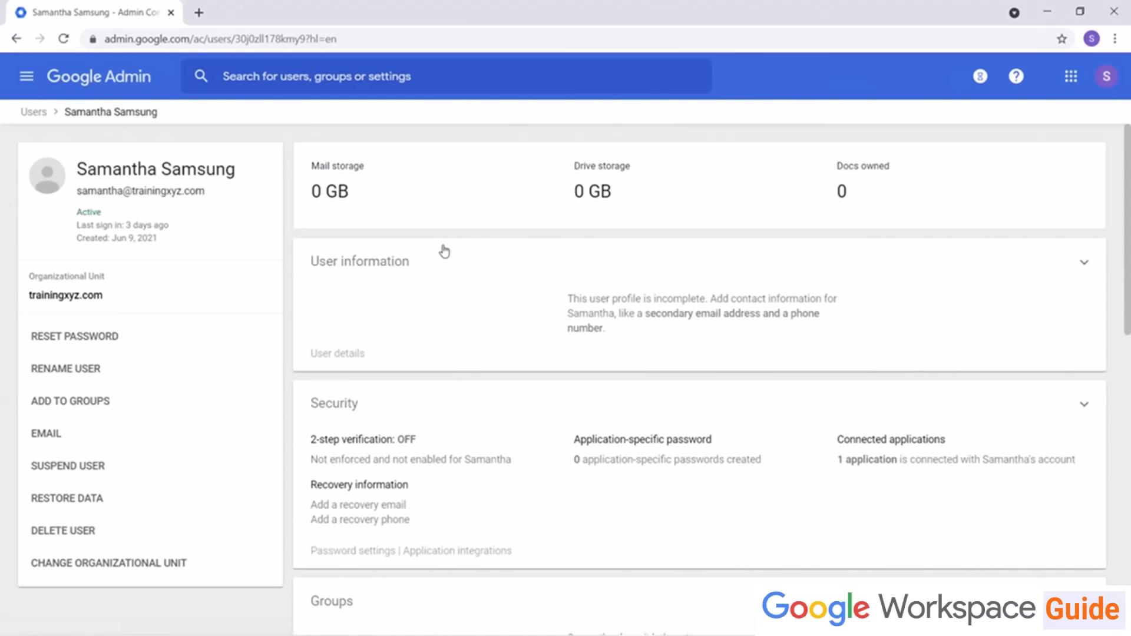
scroll(444, 252, "down", 10)
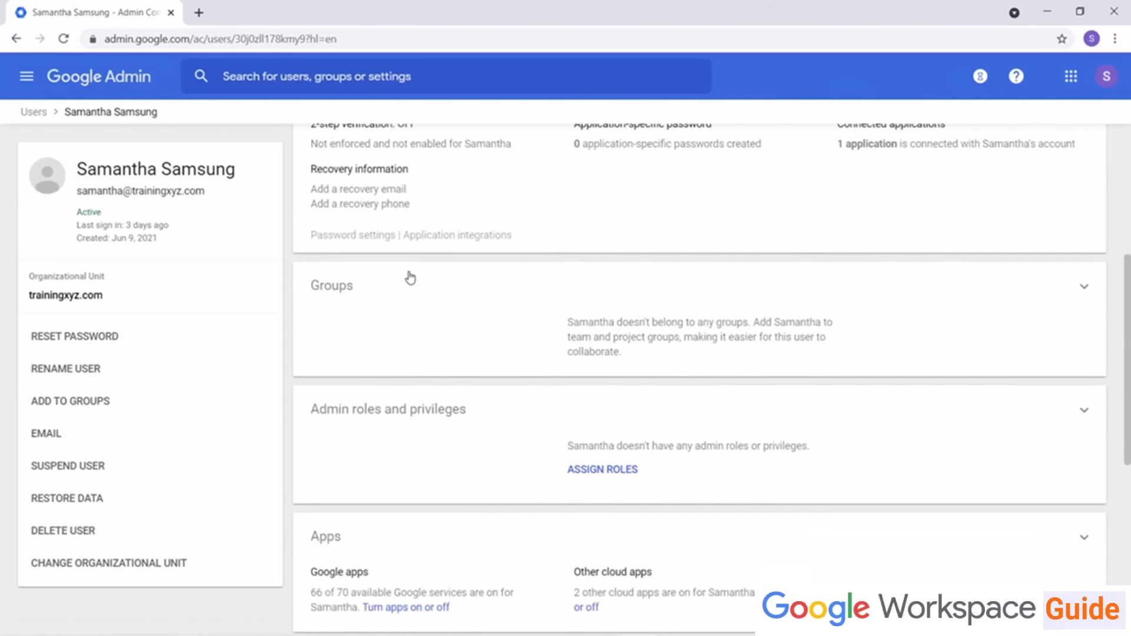
left_click(389, 326)
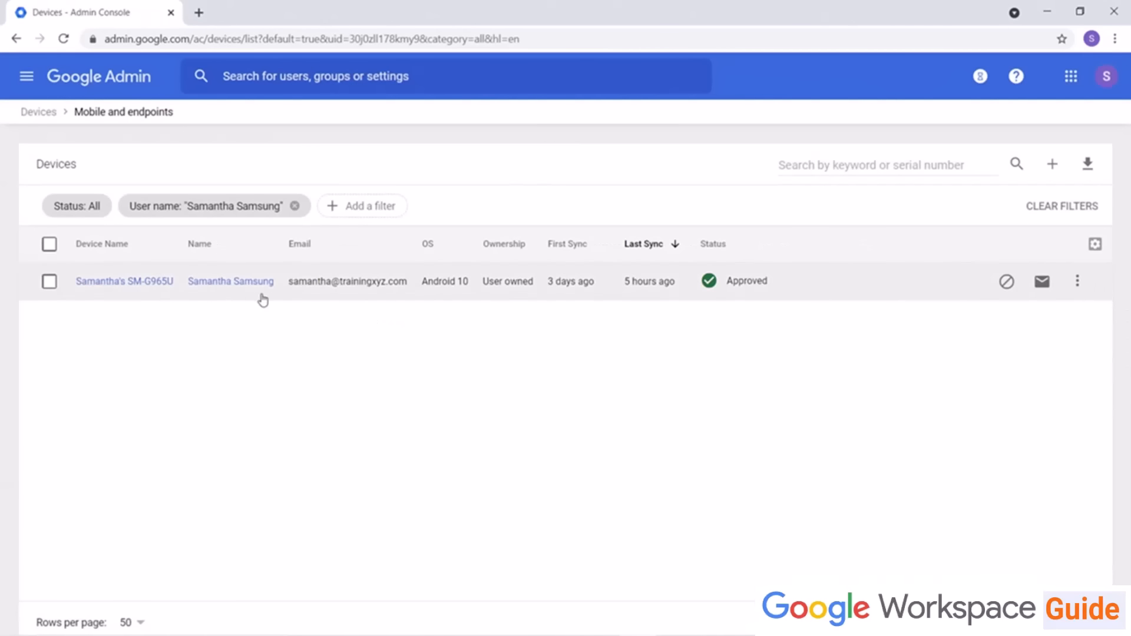
left_click(144, 283)
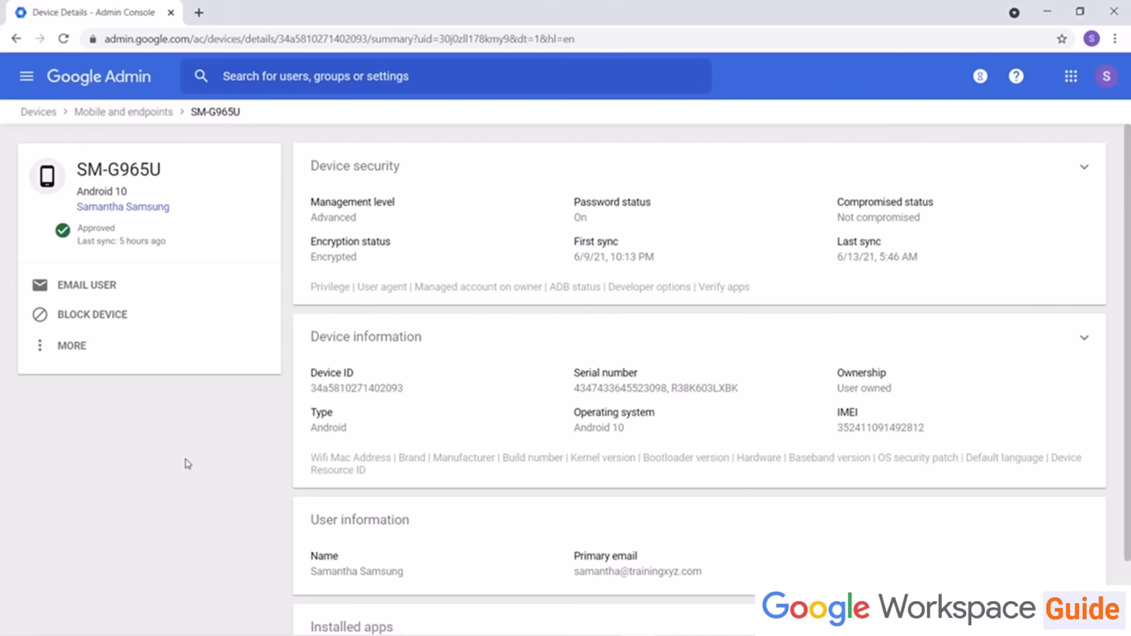
scroll(352, 506, "down", 2)
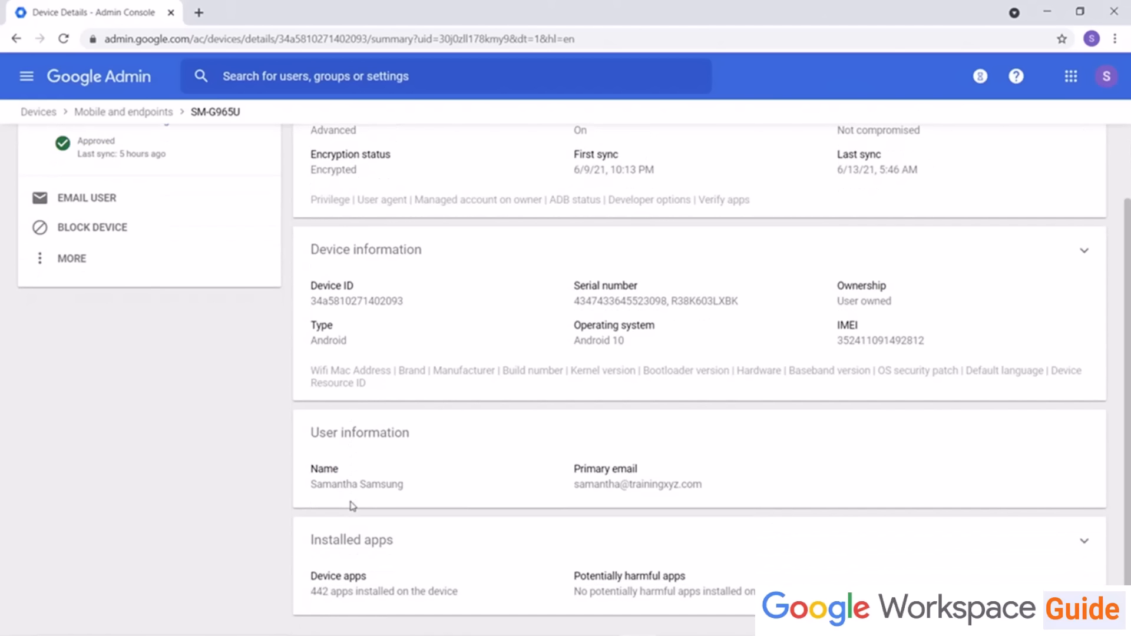
scroll(430, 495, "up", 2)
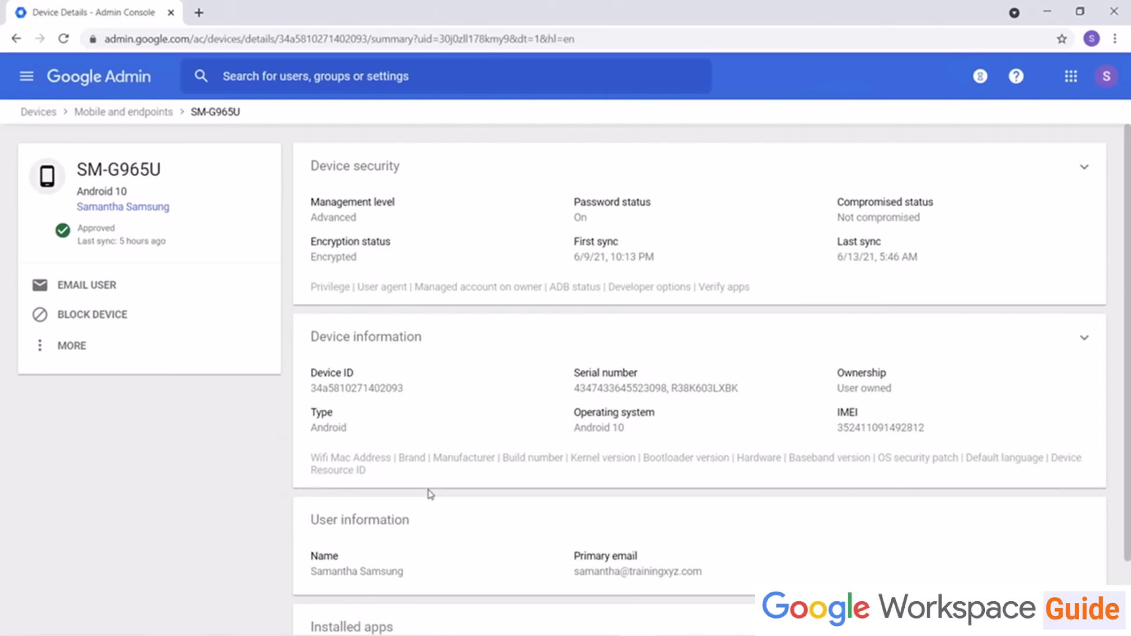
scroll(430, 495, "down", 2)
scroll(430, 495, "up", 2)
Step: Open the Devices Networks page and switch between the Marketing Group and trainingxyz.com organizational units
left_click(43, 352)
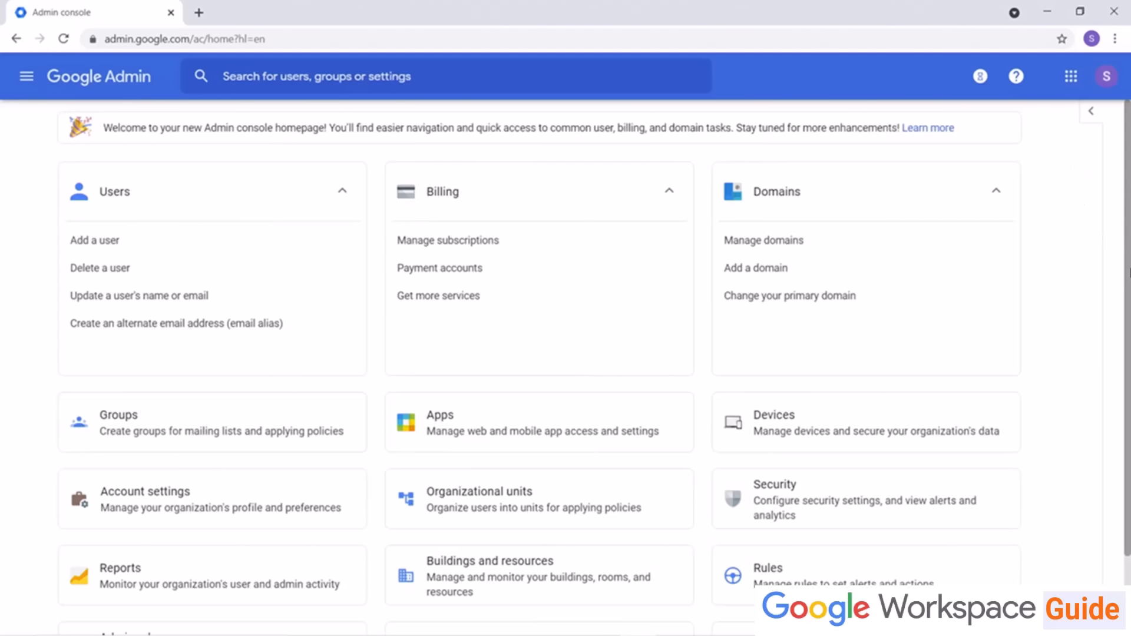
left_click(817, 417)
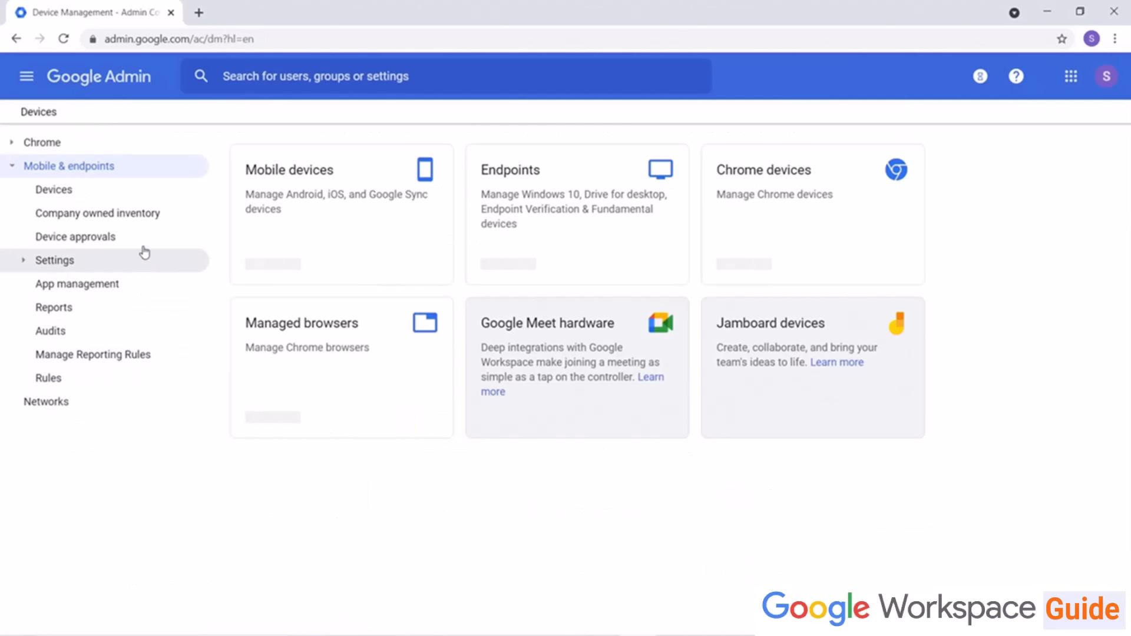
left_click(55, 405)
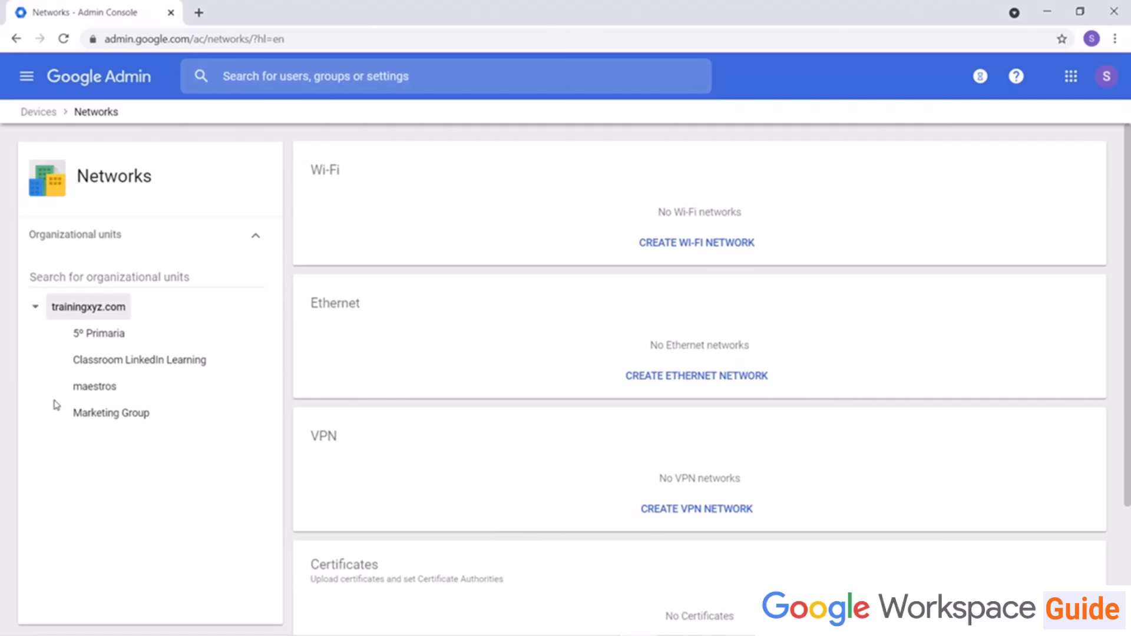
left_click(131, 420)
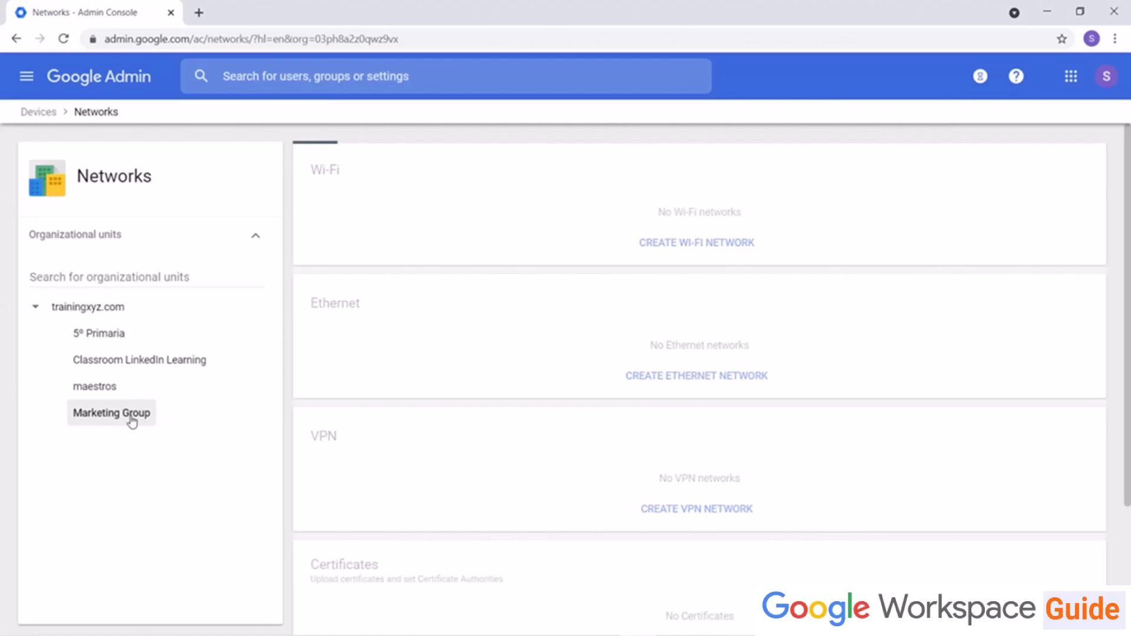
left_click(118, 316)
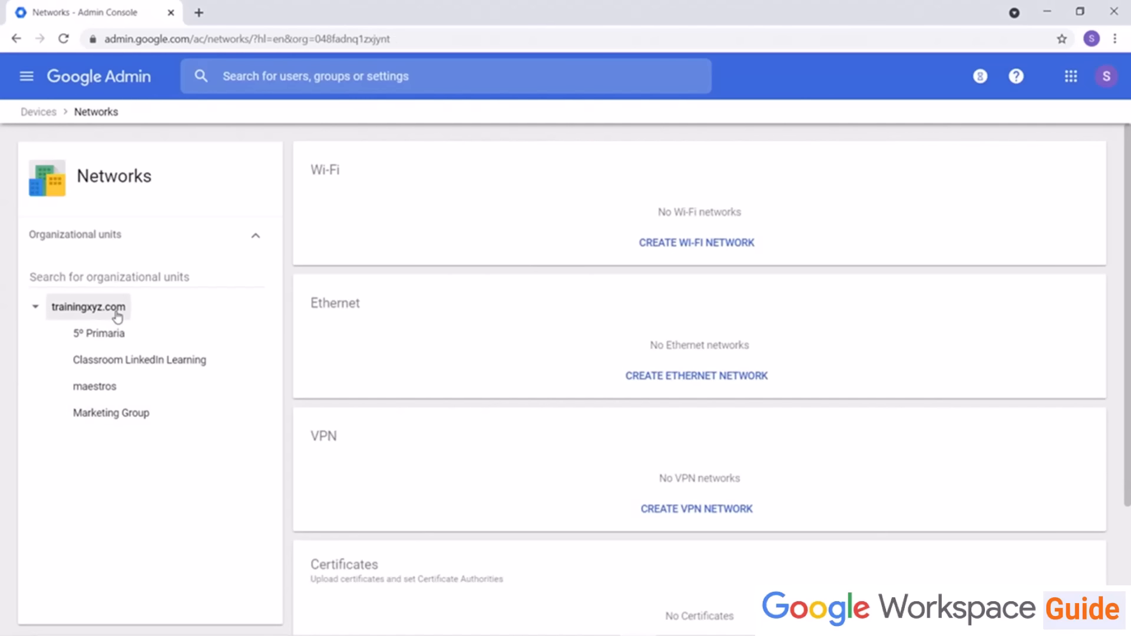
Step: Start creating a Wi-Fi network for trainingxyz.com with Android and iOS platform access
left_click(697, 245)
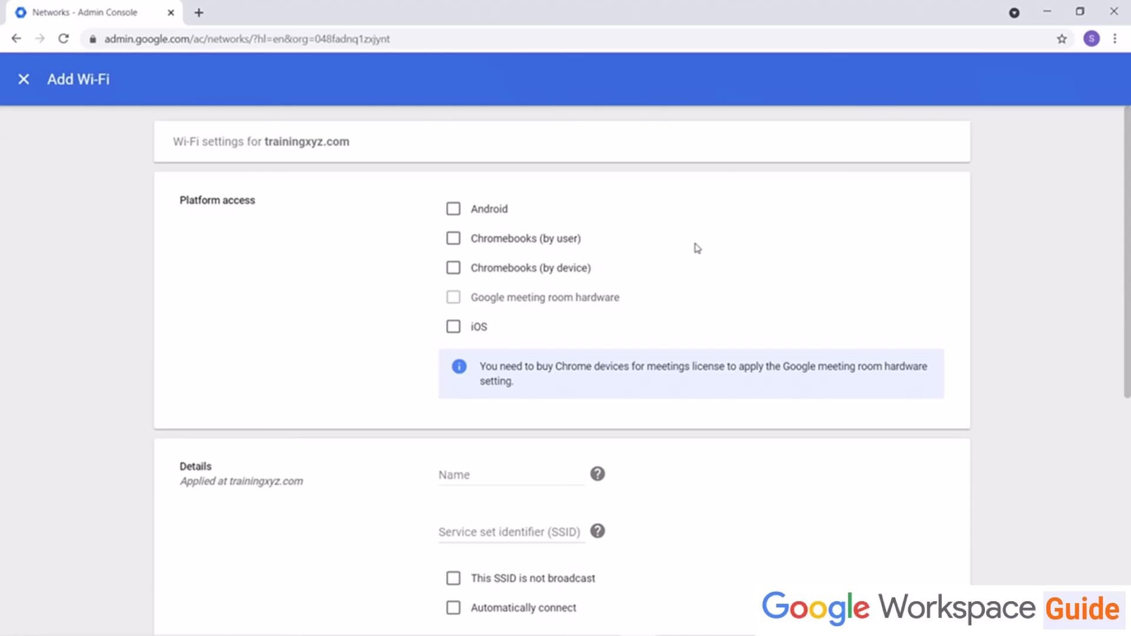
left_click(454, 213)
left_click(454, 326)
Step: Name the network Default TrainingXYZ with SSID TrainingXYZ, set WPA/WPA2 security, enter the Wi-Fi passphrase, and save
scroll(456, 312, "down", 5)
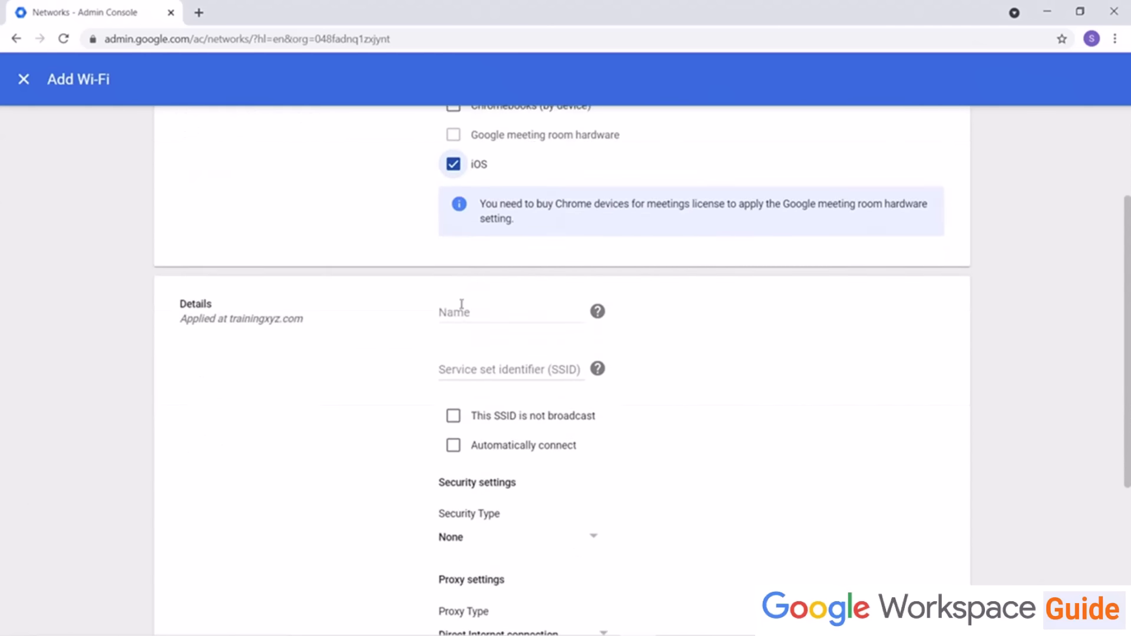
left_click(483, 184)
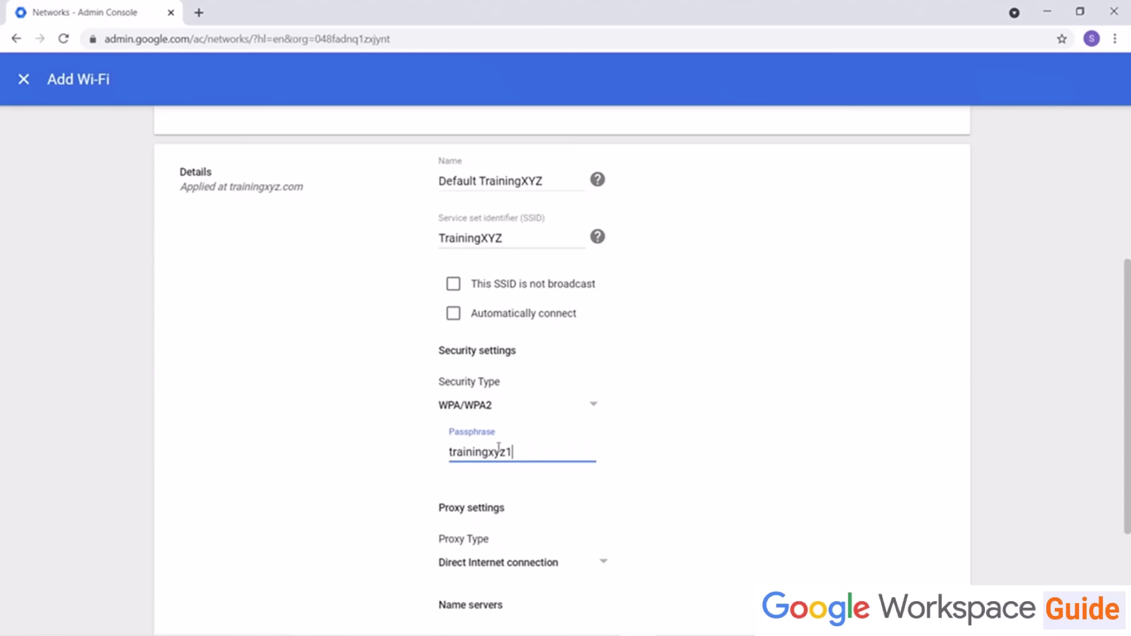
scroll(285, 502, "down", 3)
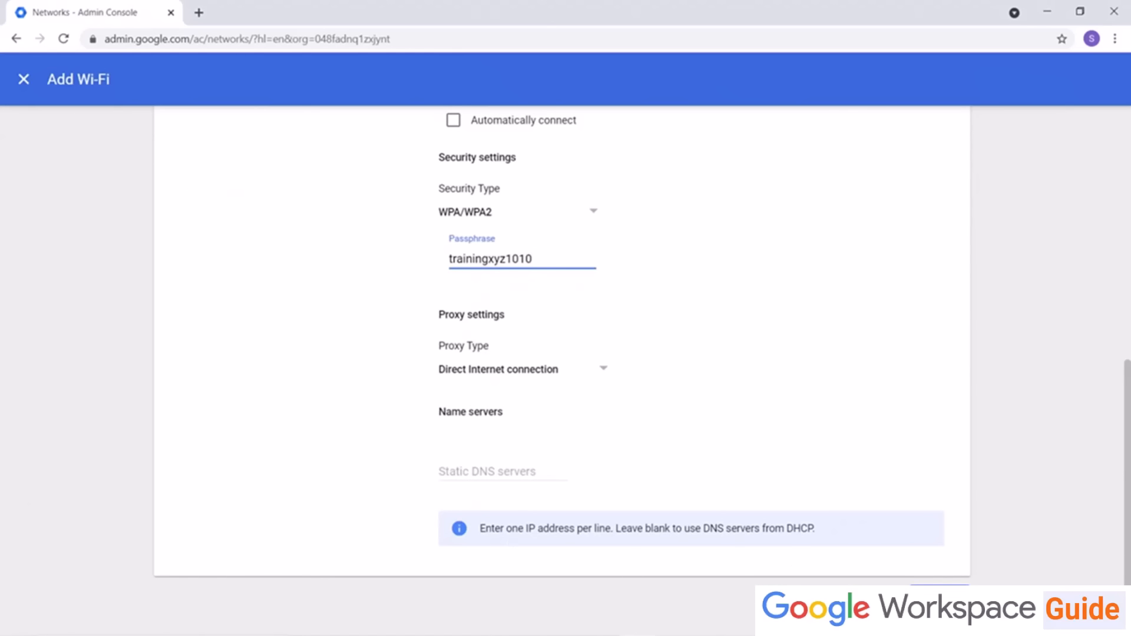
left_click(940, 598)
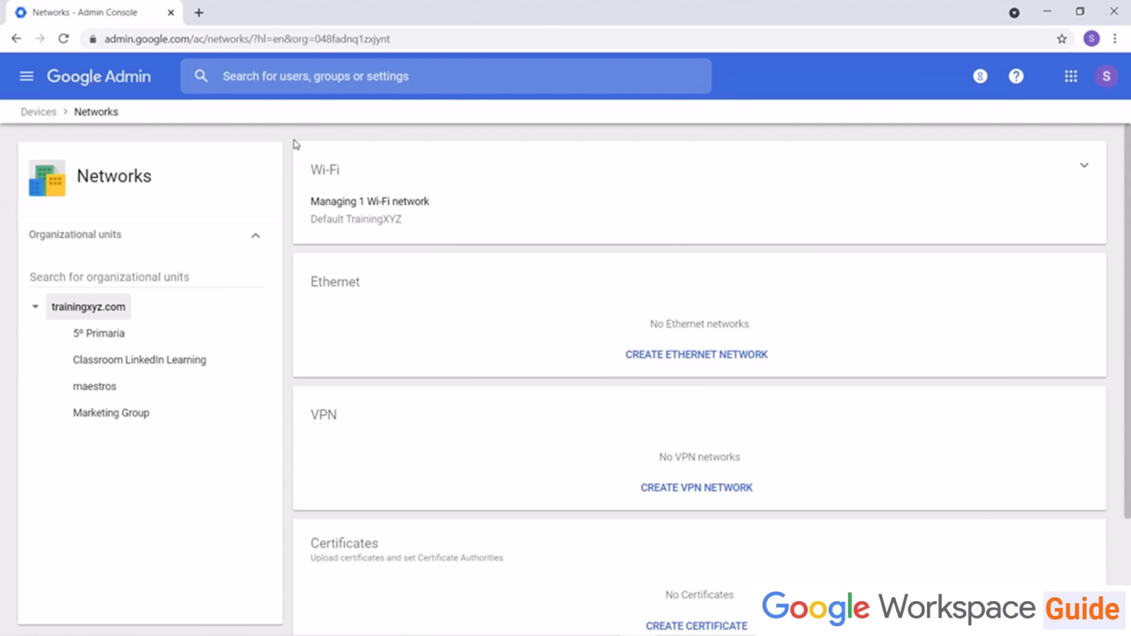
Step: Open the Chromebook-only general network settings and review them before returning to Devices
scroll(296, 144, "down", 3)
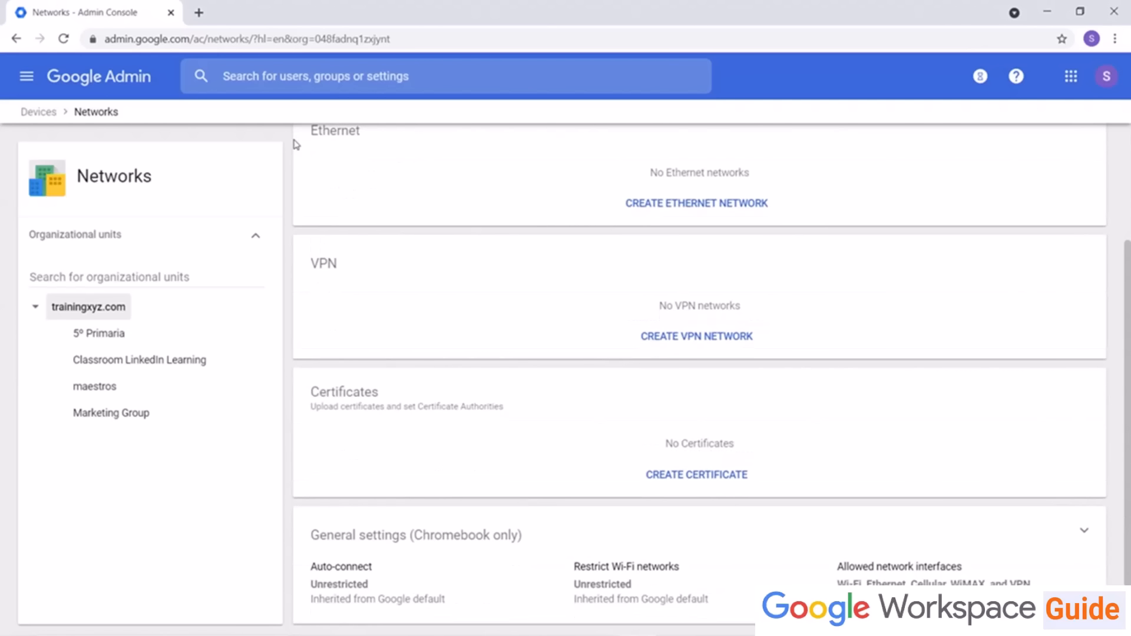
left_click(446, 537)
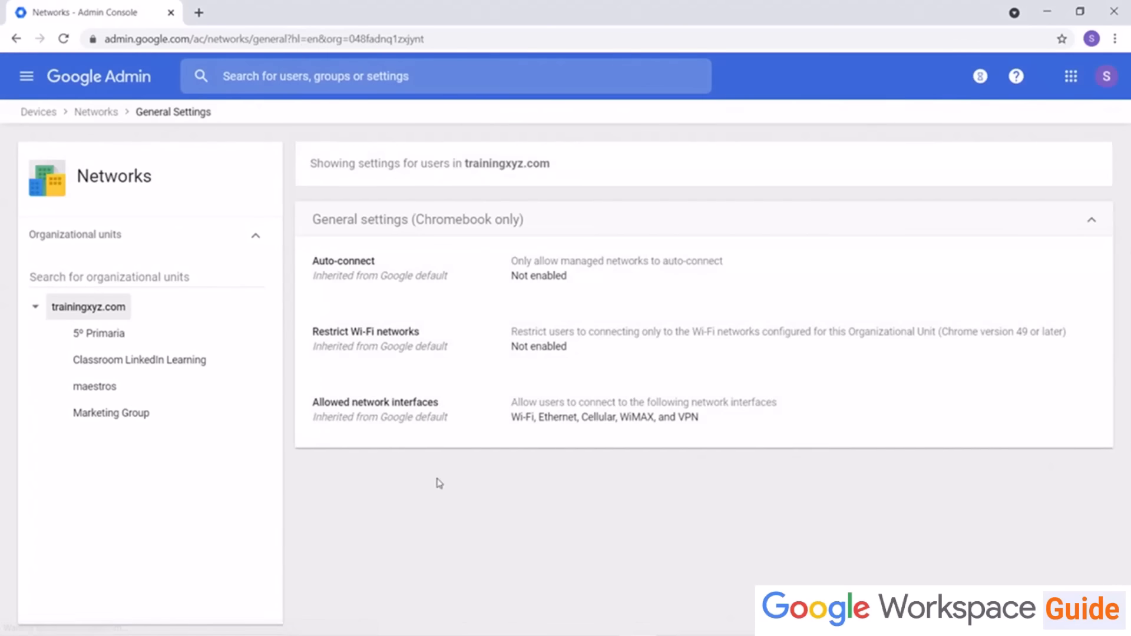
left_click(47, 114)
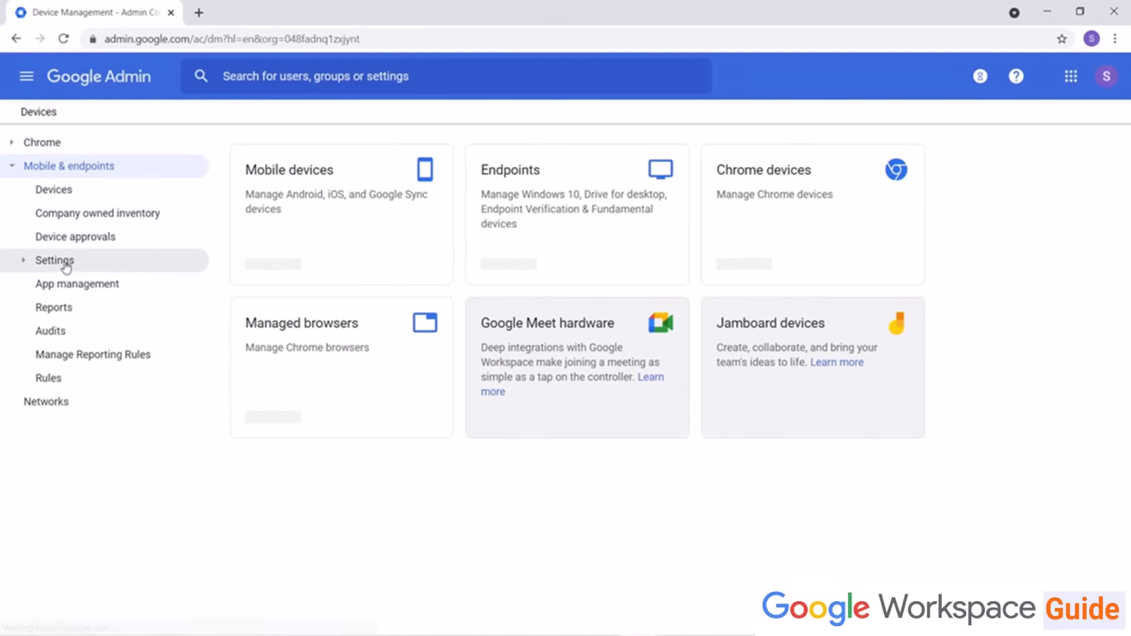
Step: Open the iOS settings and review the options in its Networks section
left_click(64, 262)
left_click(87, 309)
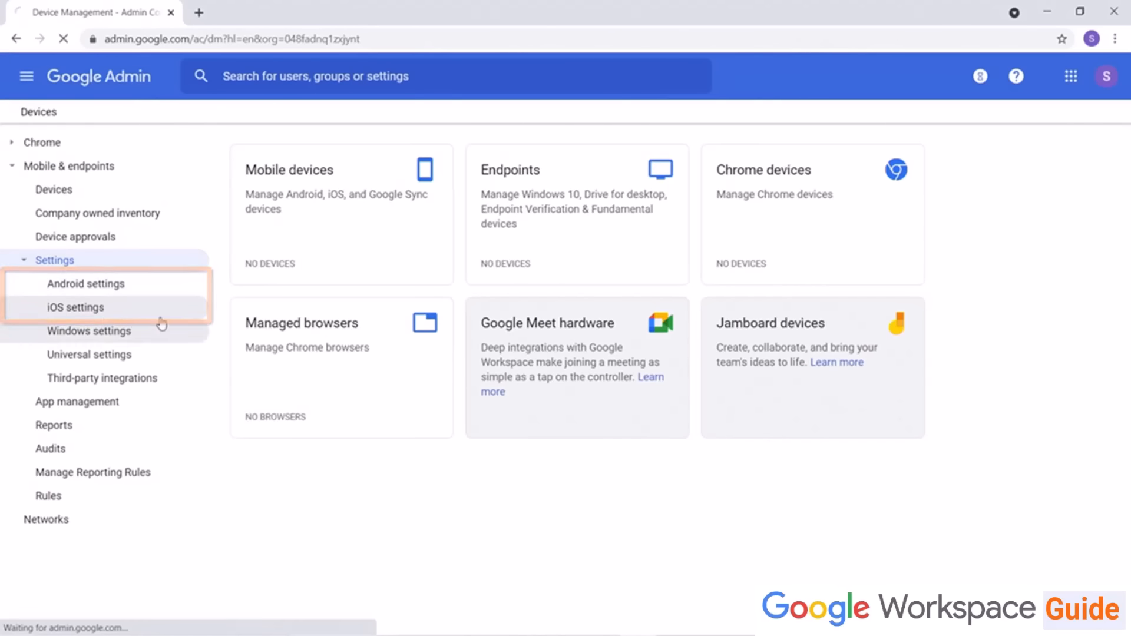
scroll(377, 293, "down", 15)
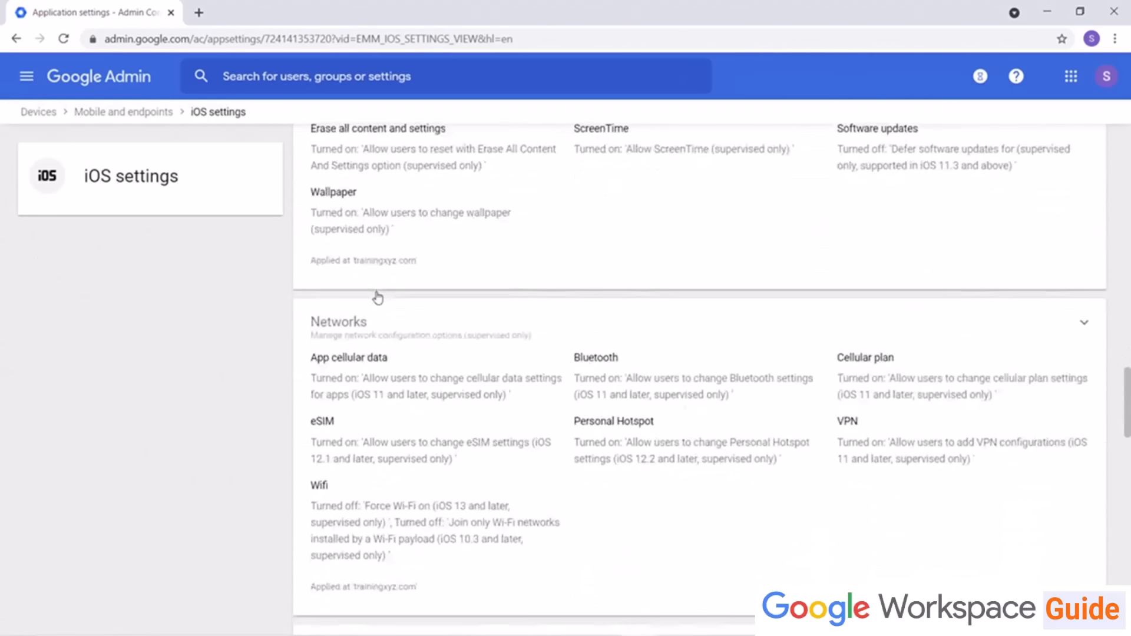
left_click(346, 183)
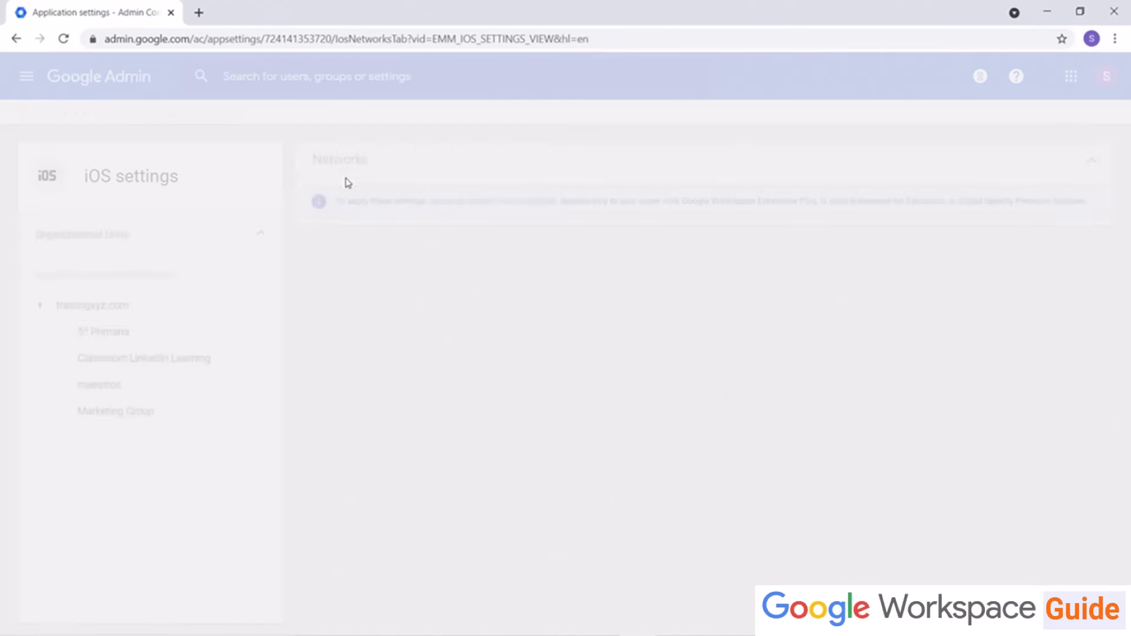
scroll(359, 226, "down", 3)
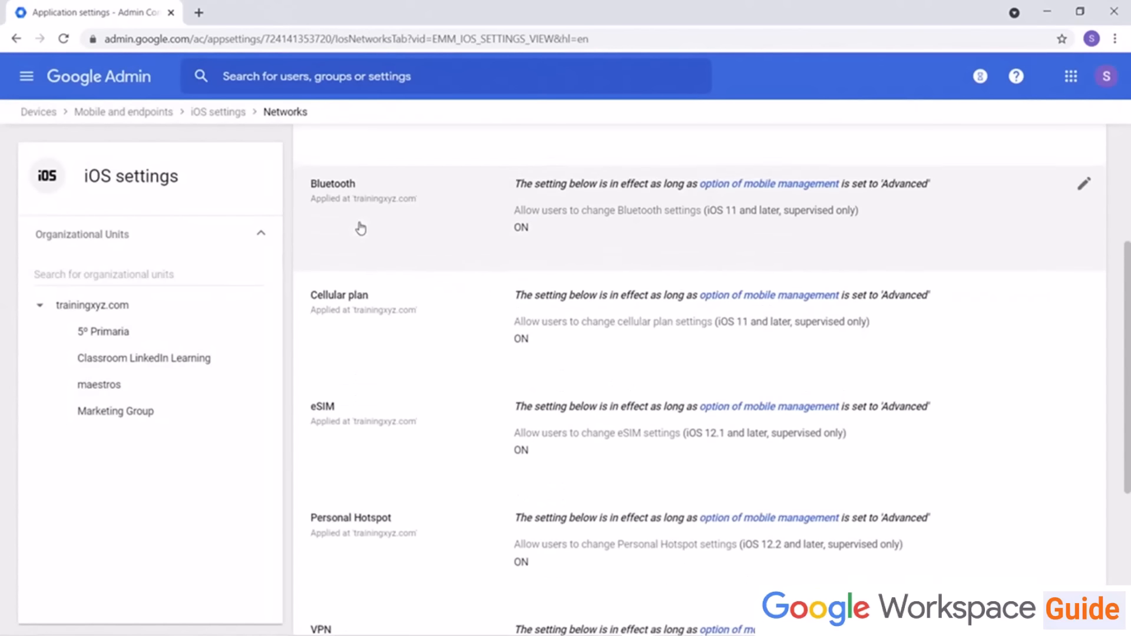
Step: Return to the Devices page and open the Chrome user and browser settings
left_click(47, 114)
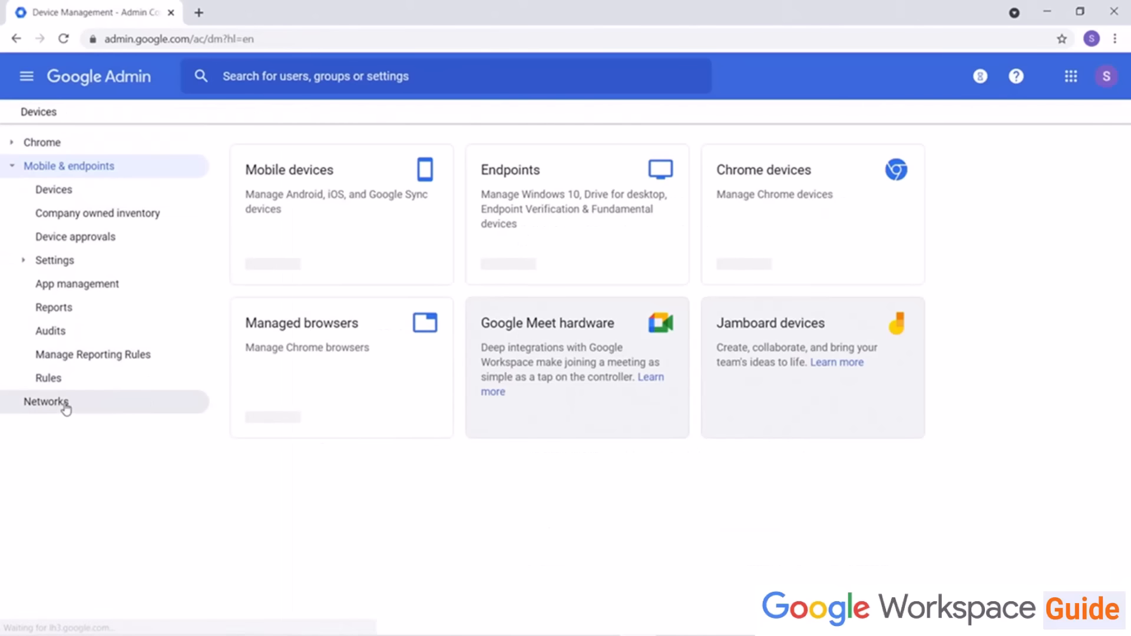
left_click(66, 407)
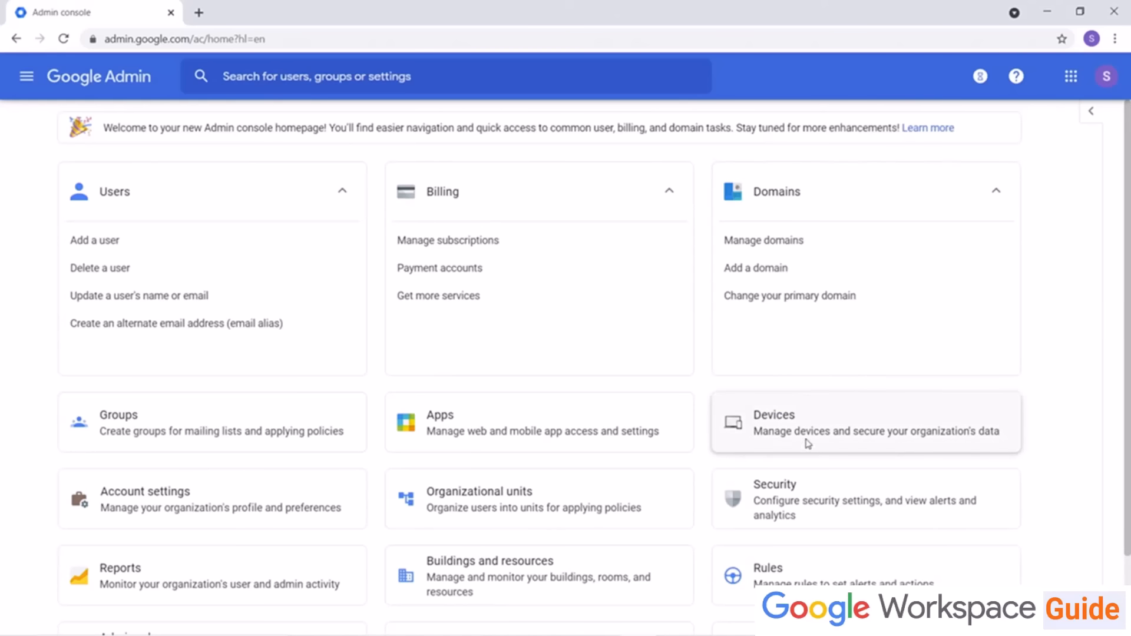
left_click(776, 423)
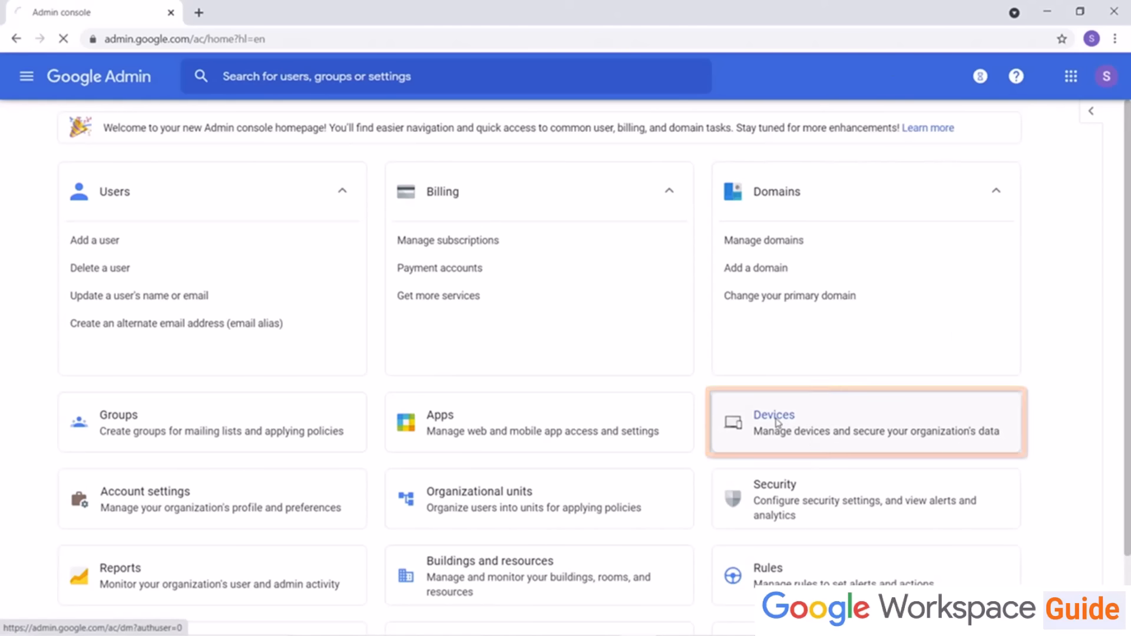
left_click(62, 144)
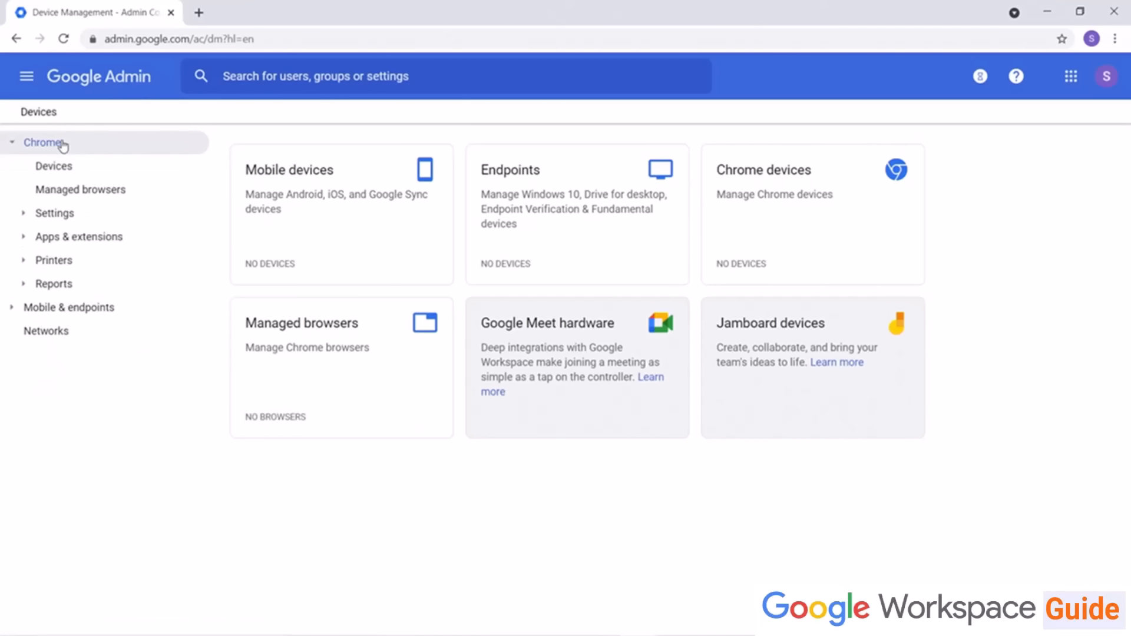
left_click(56, 219)
left_click(80, 242)
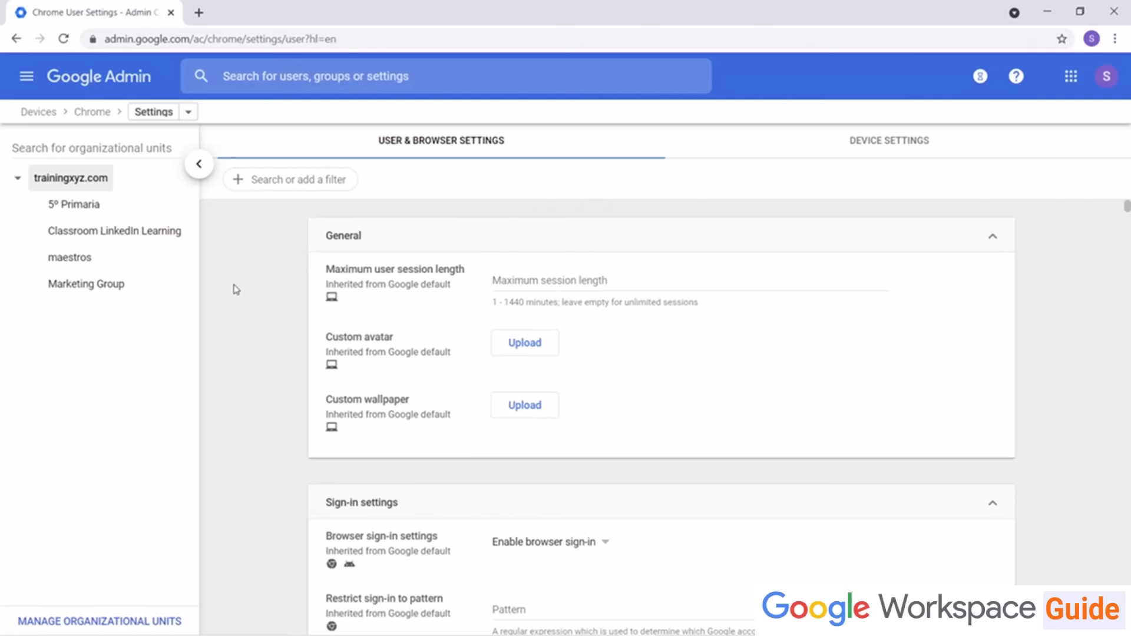
Step: Search the Chrome user settings for security and review the Security and Apps and extensions sections
scroll(236, 289, "down", 10)
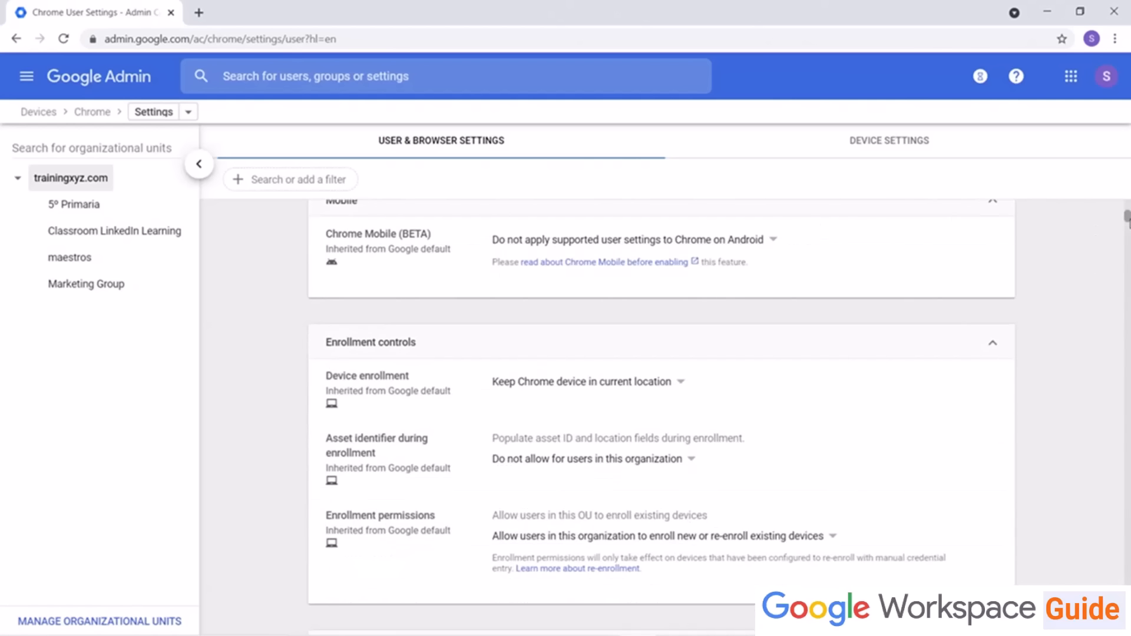
left_click_drag(1126, 218, 1122, 190)
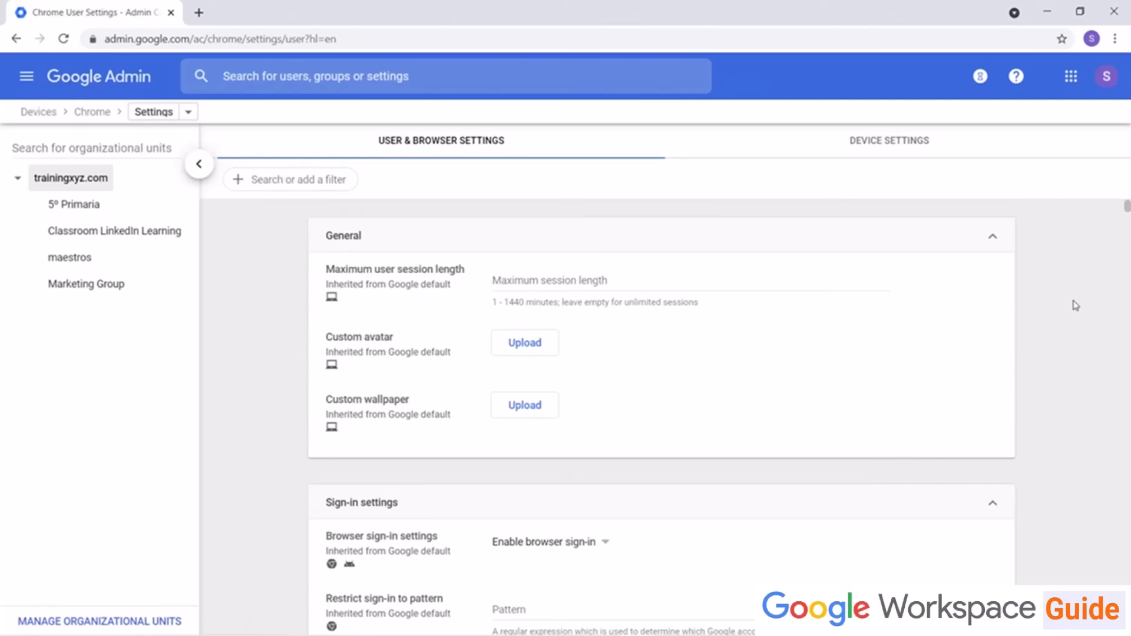
key("ctrl+f")
type("security")
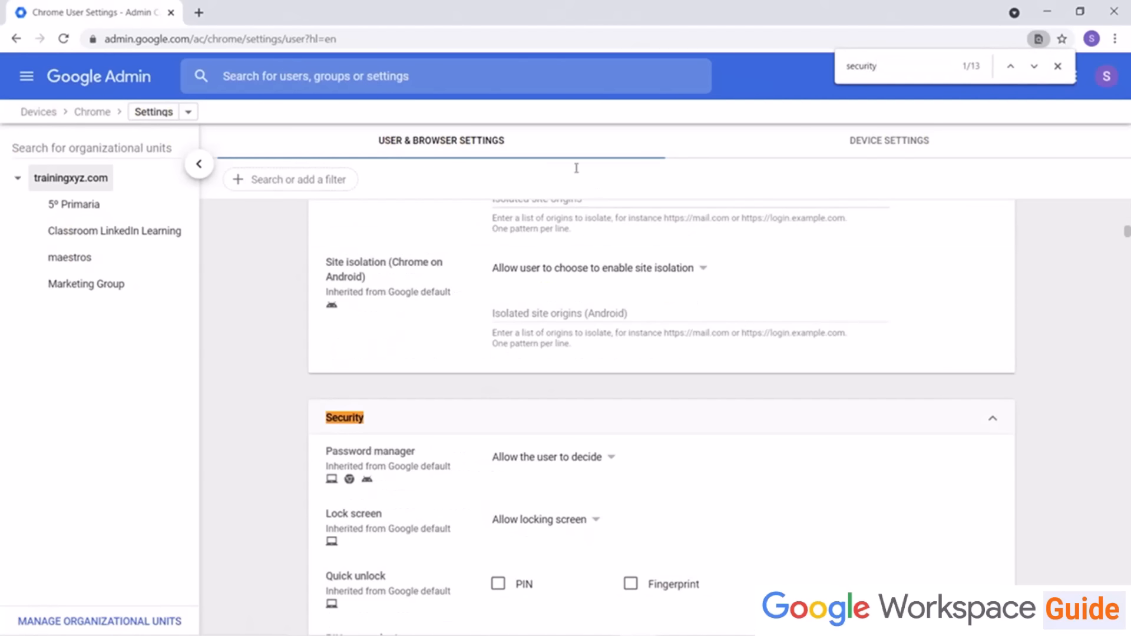
key("Escape")
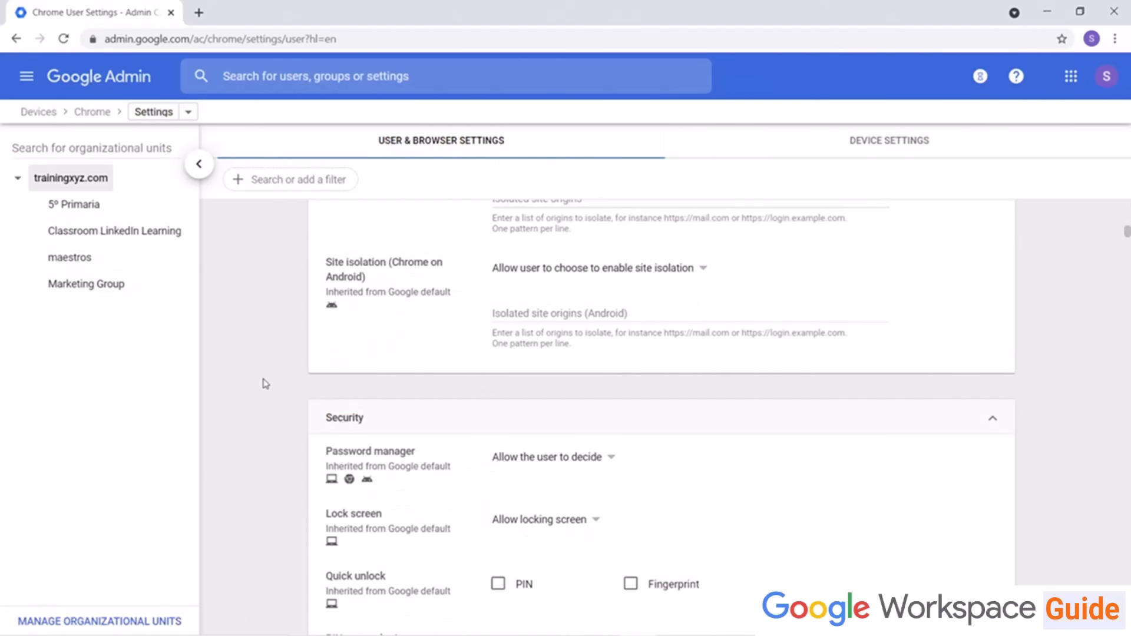
scroll(265, 383, "down", 4)
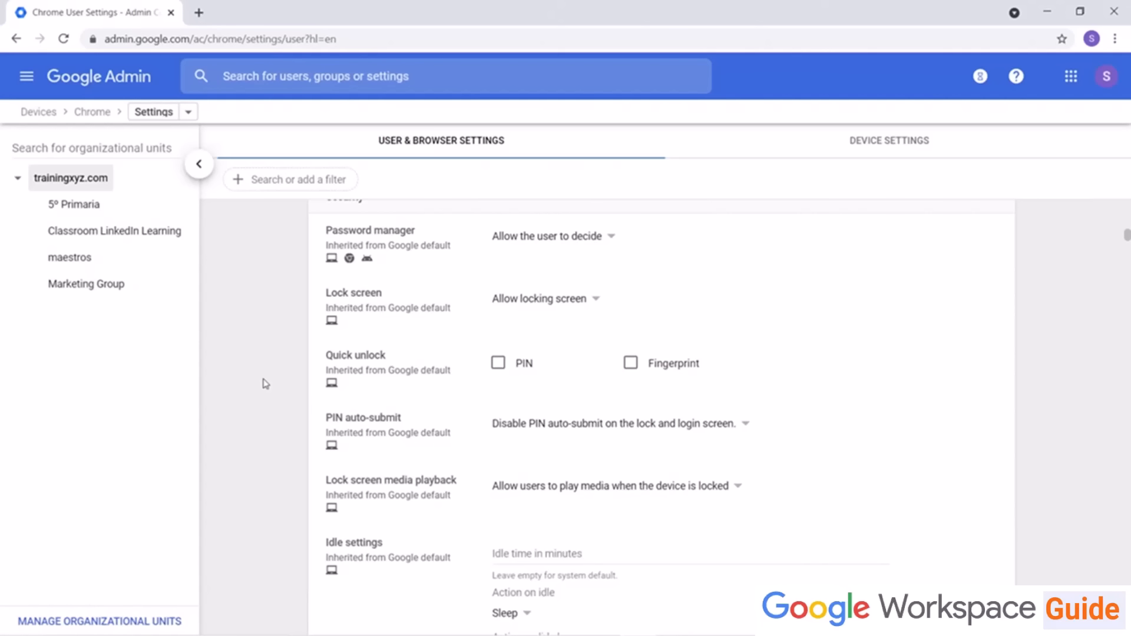
scroll(1098, 284, "up", 4)
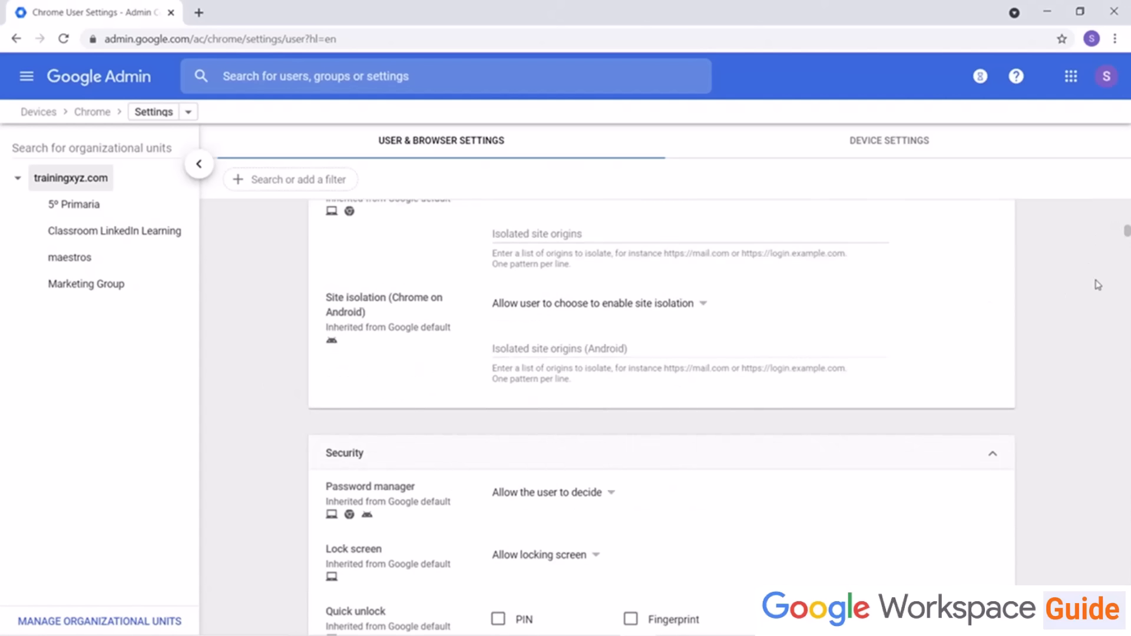
scroll(1097, 285, "up", 10)
scroll(1098, 284, "down", 2)
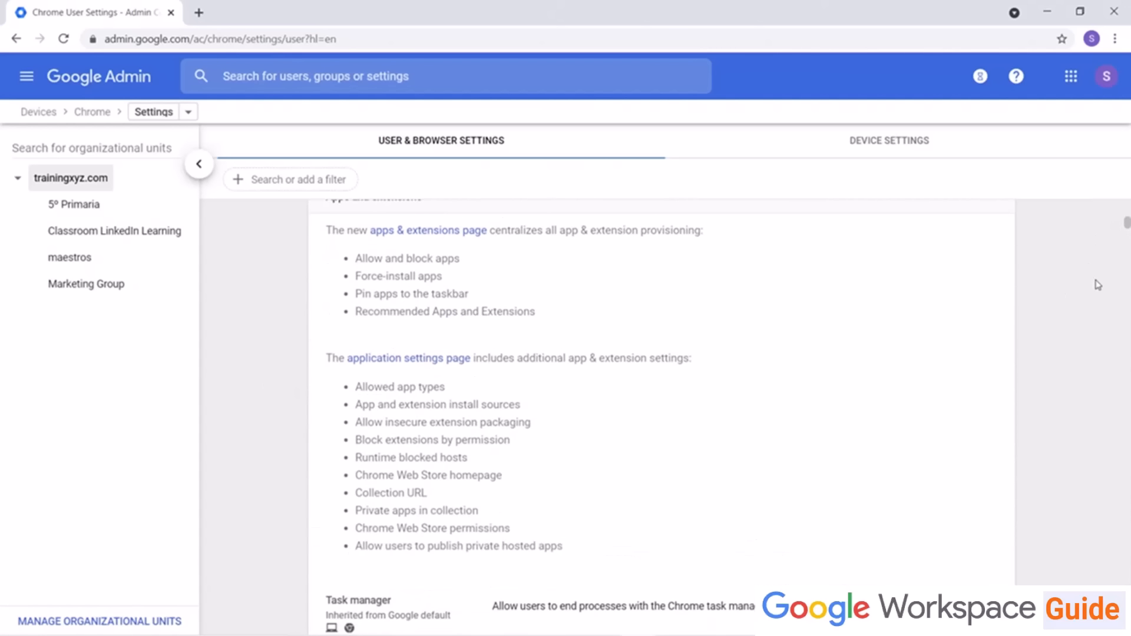
scroll(1098, 284, "up", 1)
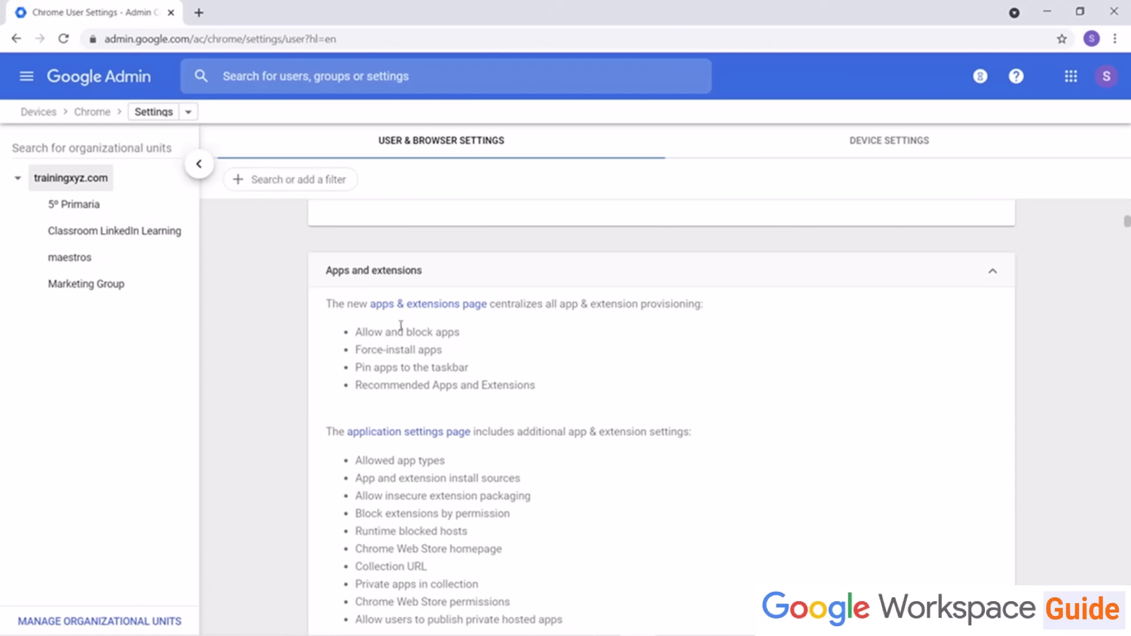
Step: Open the Chrome Apps & extensions page for trainingxyz.com
left_click(415, 308)
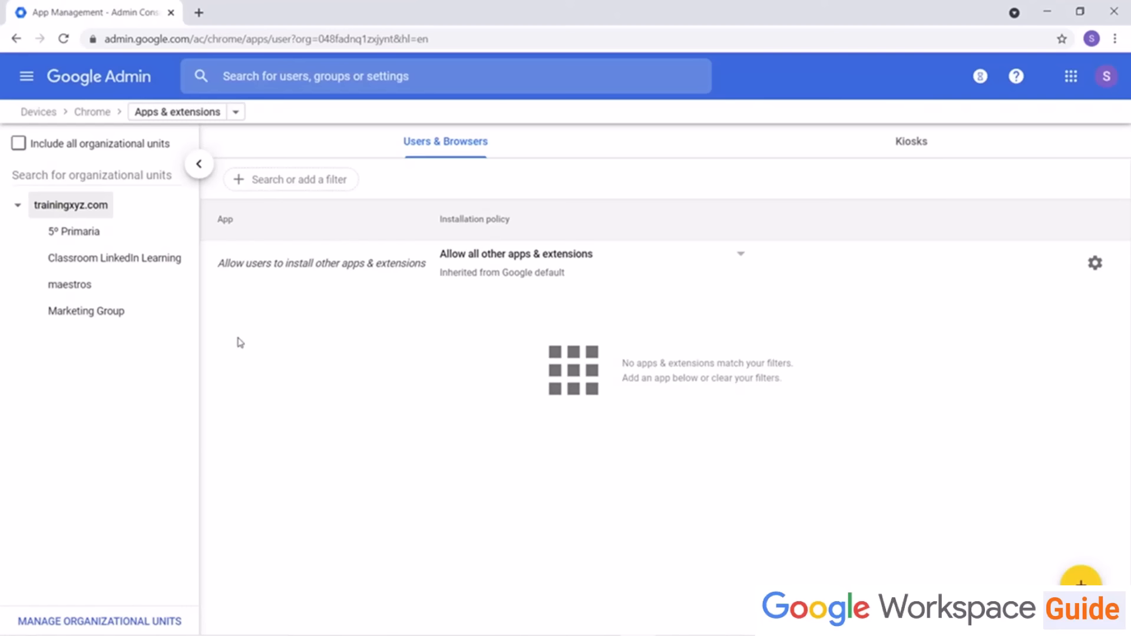
left_click(236, 112)
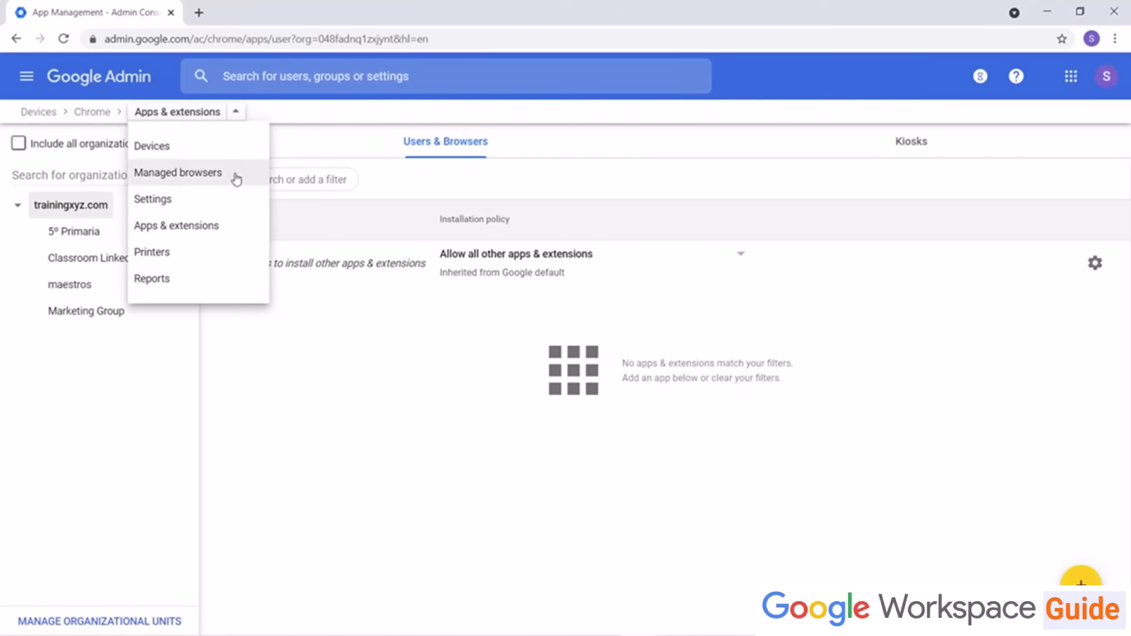
left_click(231, 236)
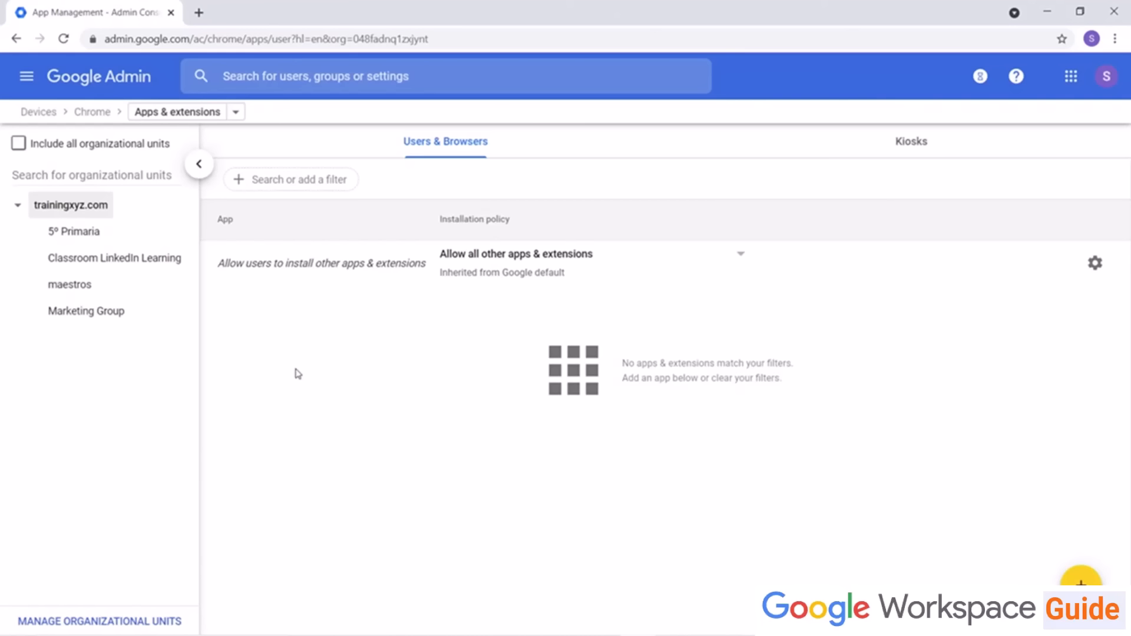
Step: Add the YouTube app from Google Play to the Users & Browsers apps list
mouse_move(1081, 580)
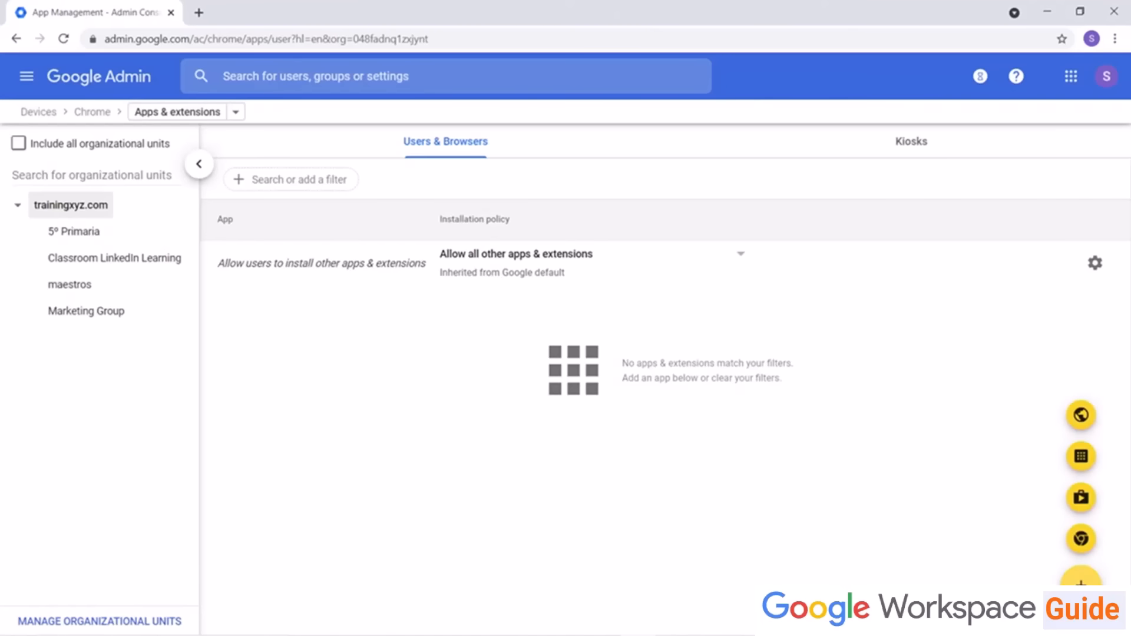
left_click(1084, 503)
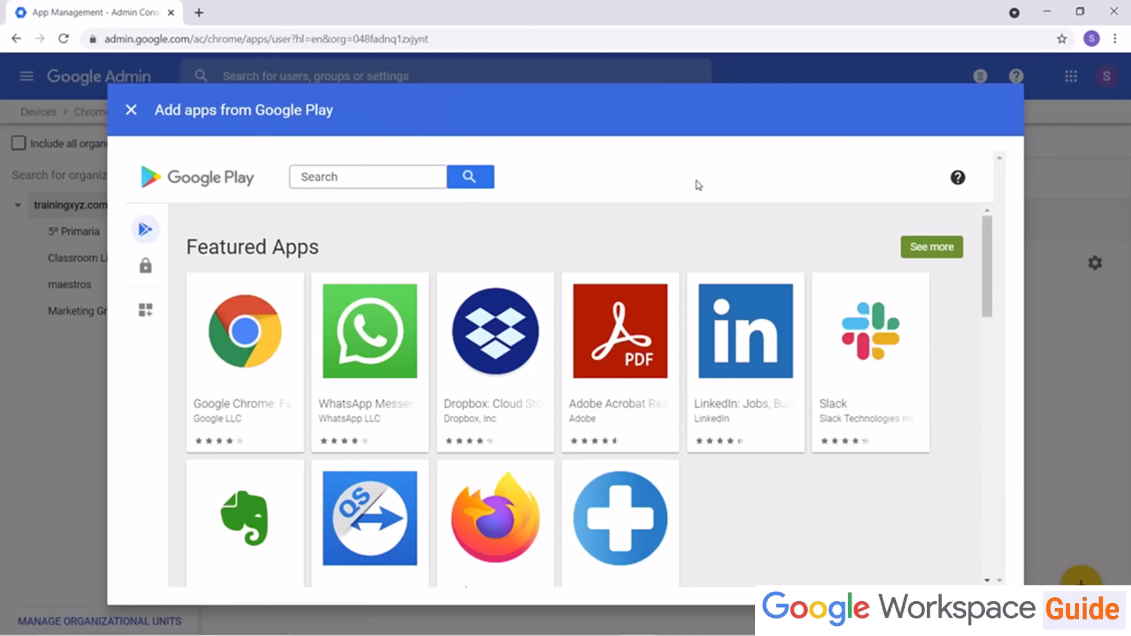
left_click(346, 182)
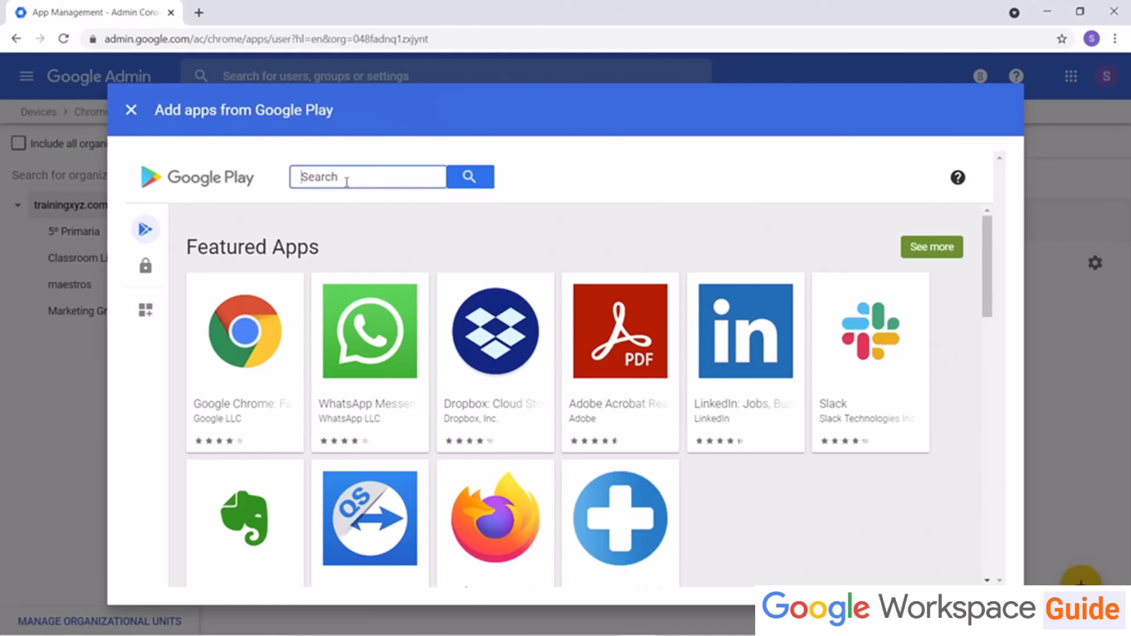
type("YouTube")
key("Return")
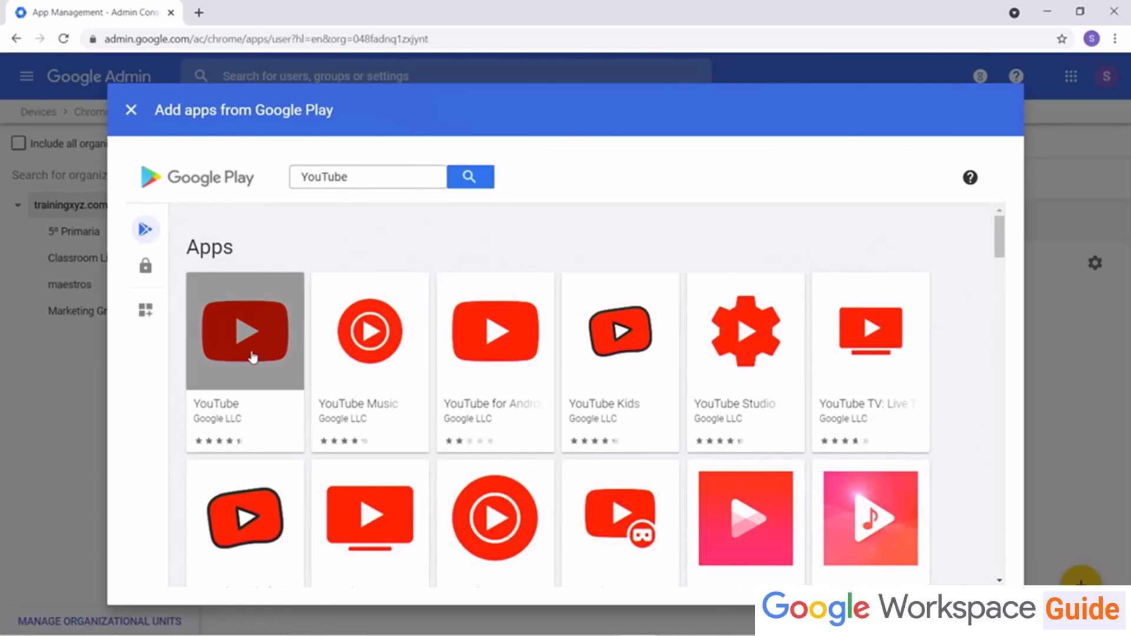
left_click(252, 352)
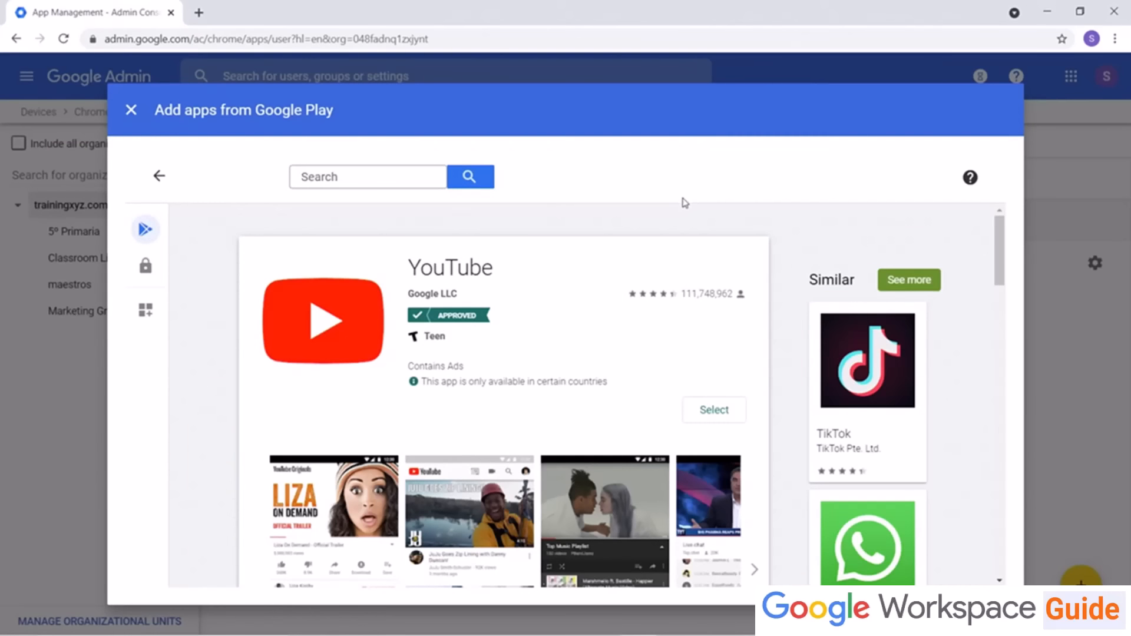
left_click(725, 415)
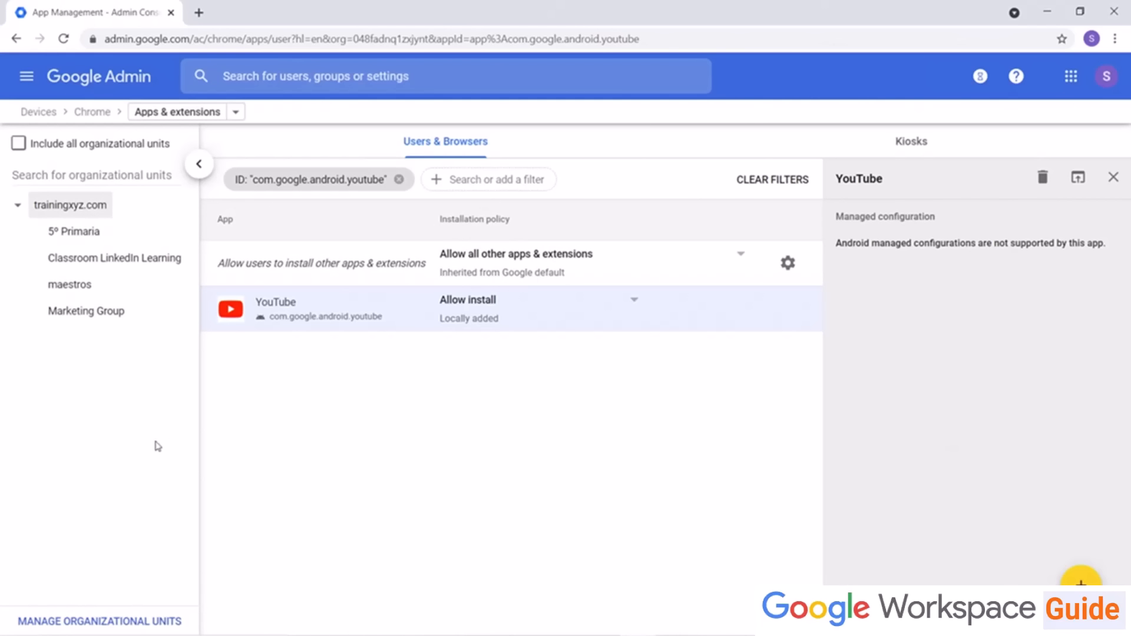
Step: Set the YouTube app's installation policy to Block for trainingxyz.com and save
left_click(640, 306)
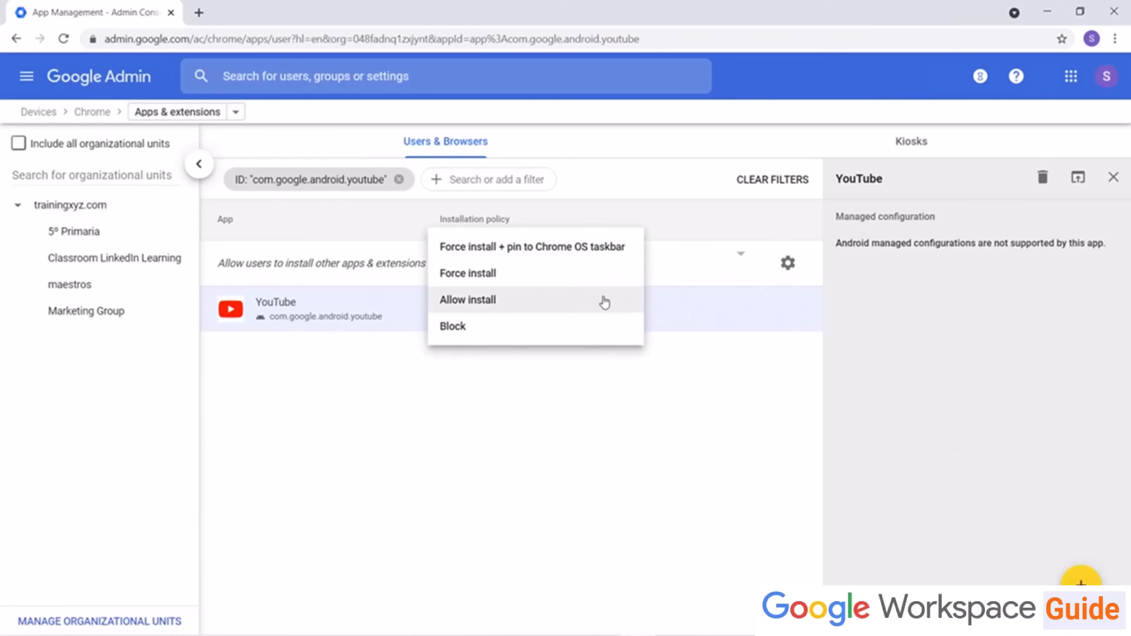
left_click(587, 329)
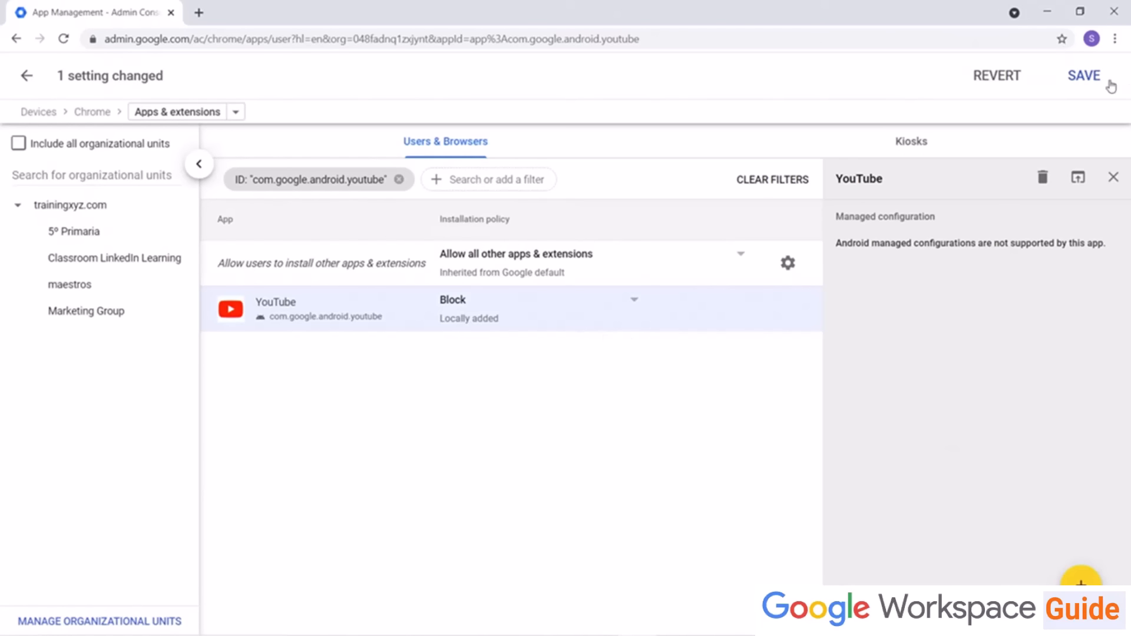
left_click(1082, 77)
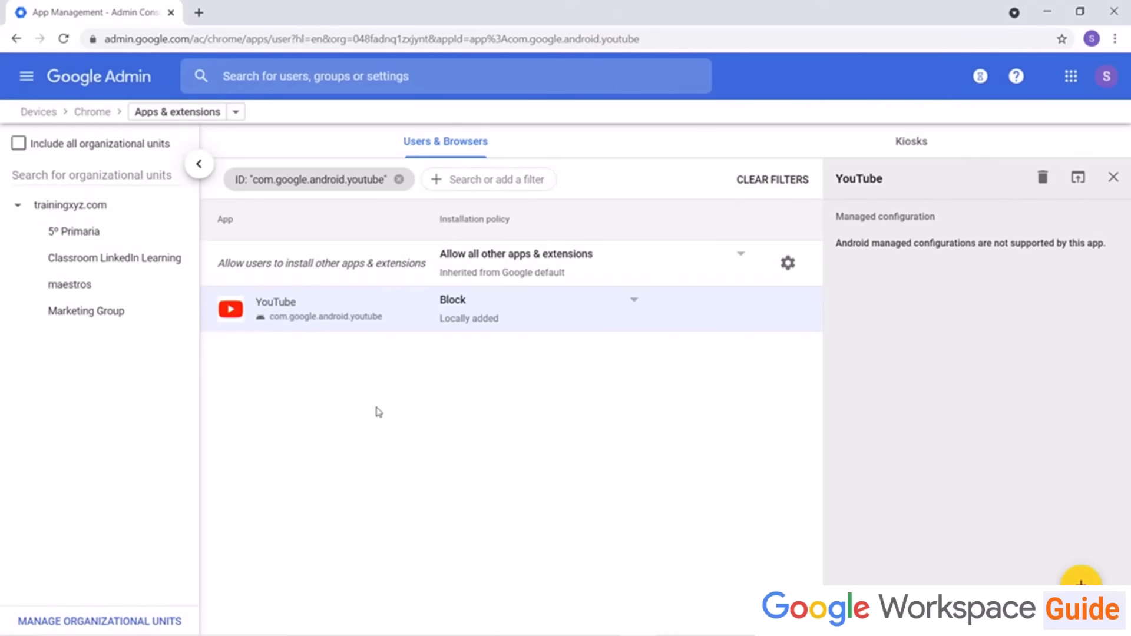
Step: For the Marketing Group organizational unit, override the YouTube policy to Allow install and save
left_click(90, 318)
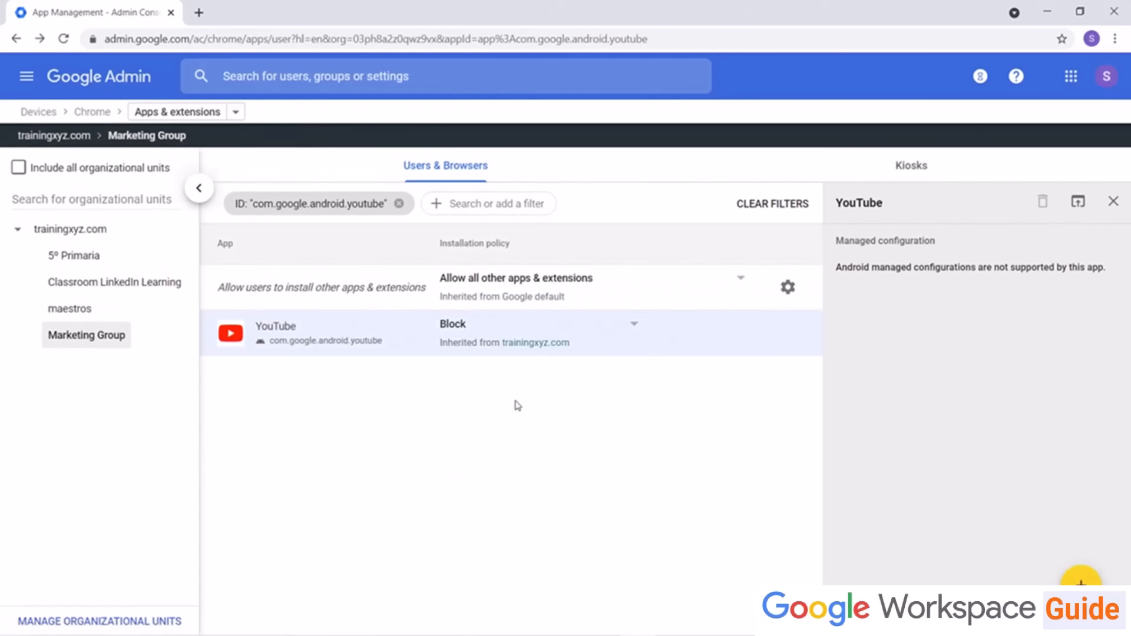
left_click(626, 330)
left_click(574, 307)
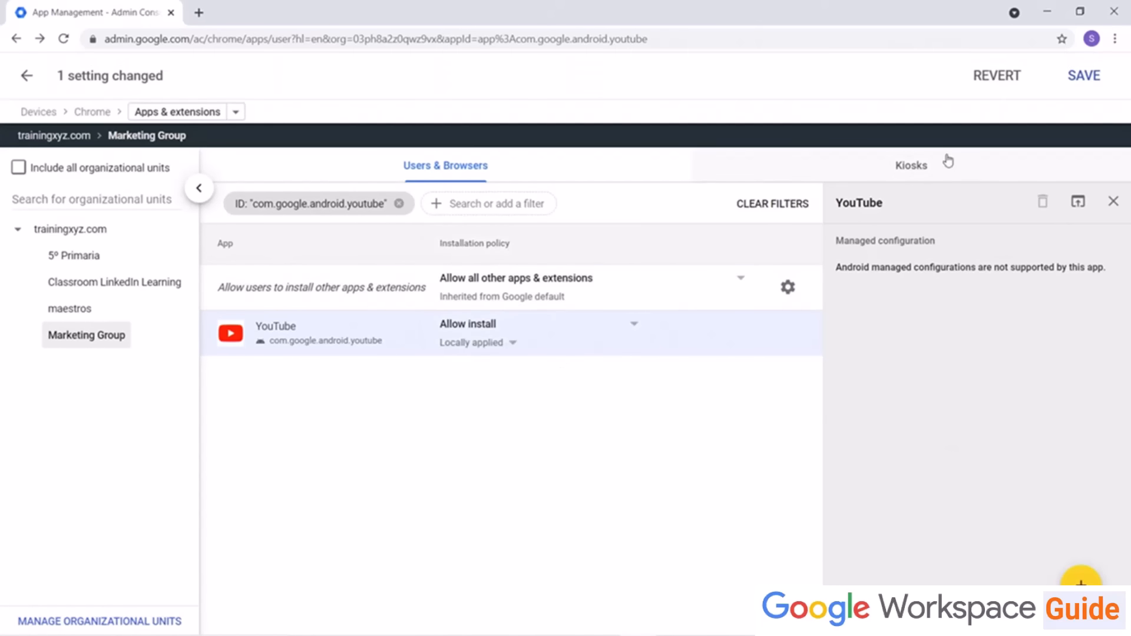
left_click(1092, 78)
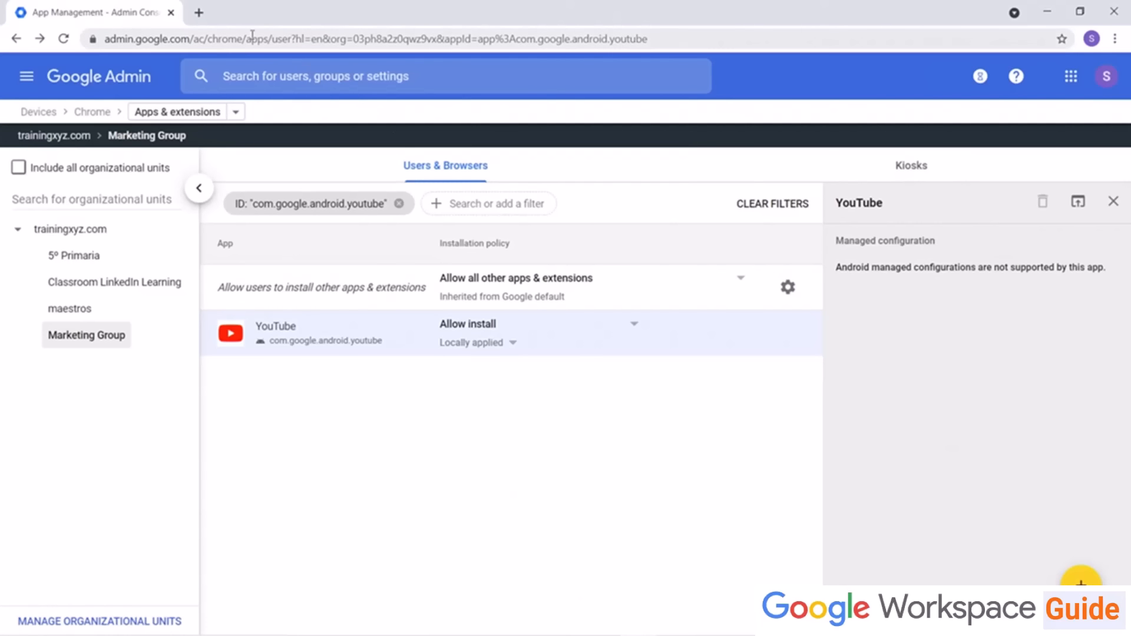
Step: Return to the Admin console home page and open the Apps section
left_click(129, 80)
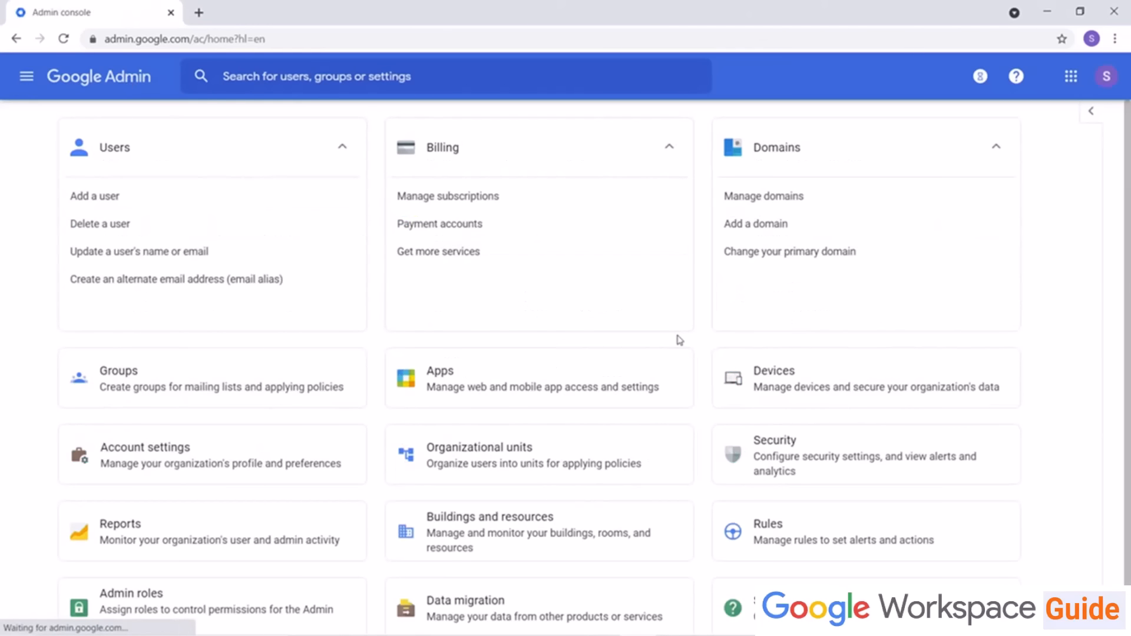
left_click(506, 434)
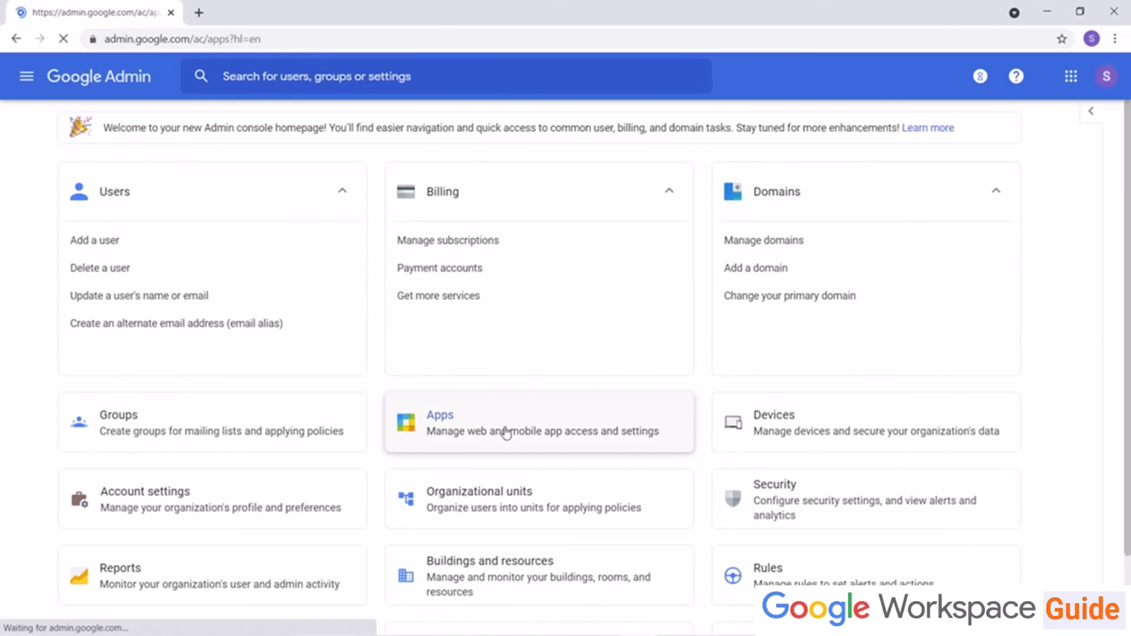
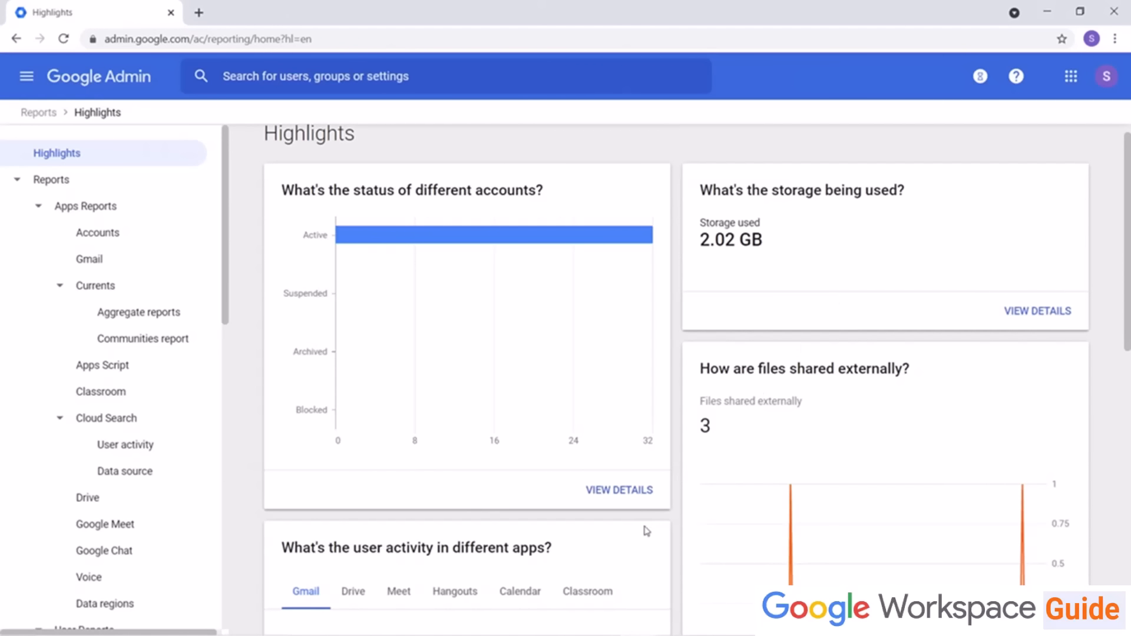
Step: Explore the Highlights report details for account status and storage usage, including the storage chart's download options
left_click(634, 493)
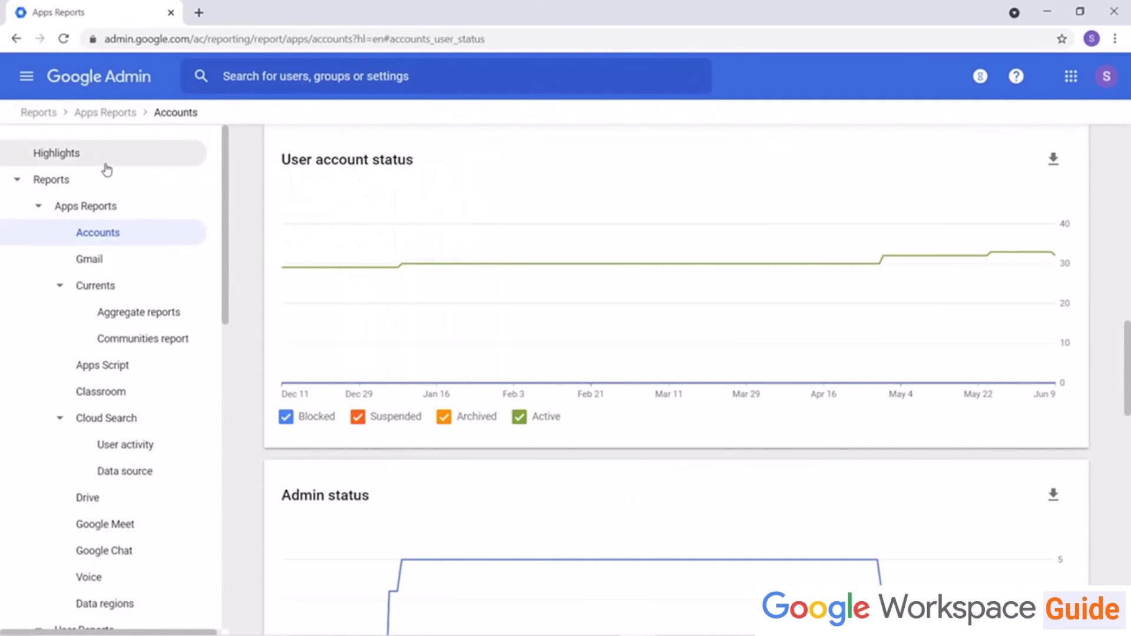
left_click(71, 154)
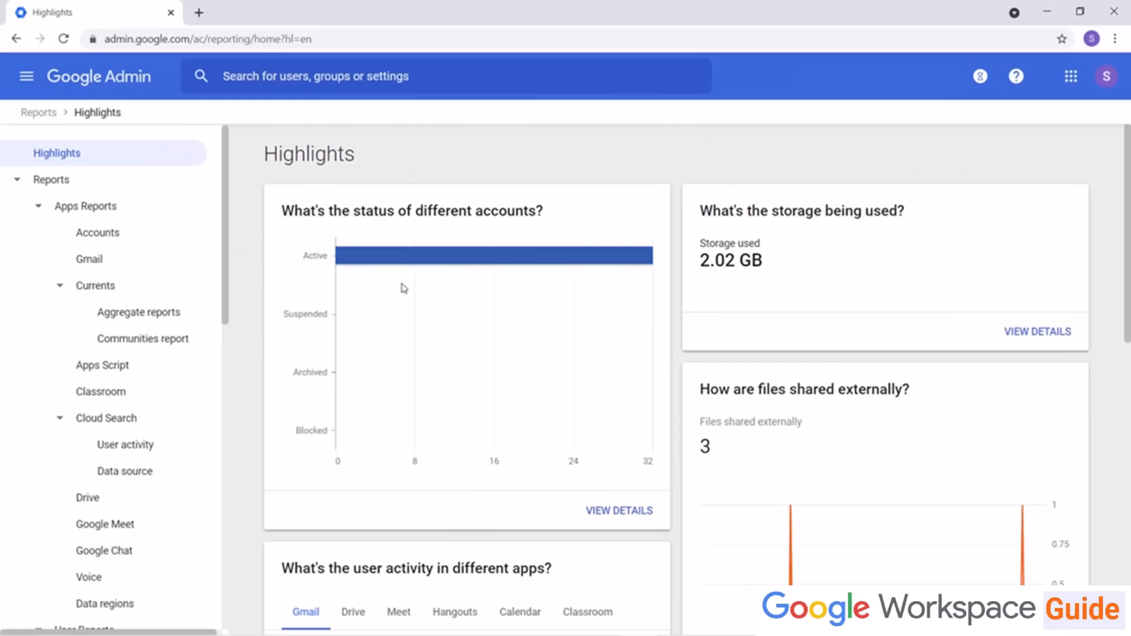
left_click(1039, 332)
left_click(1055, 161)
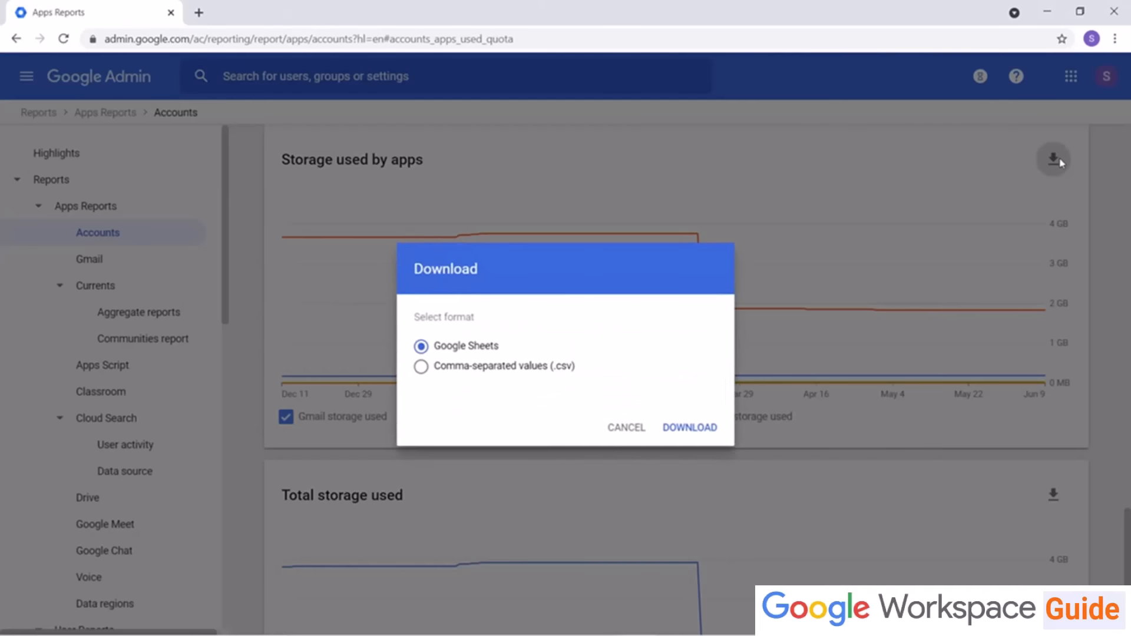
left_click(618, 436)
left_click(108, 160)
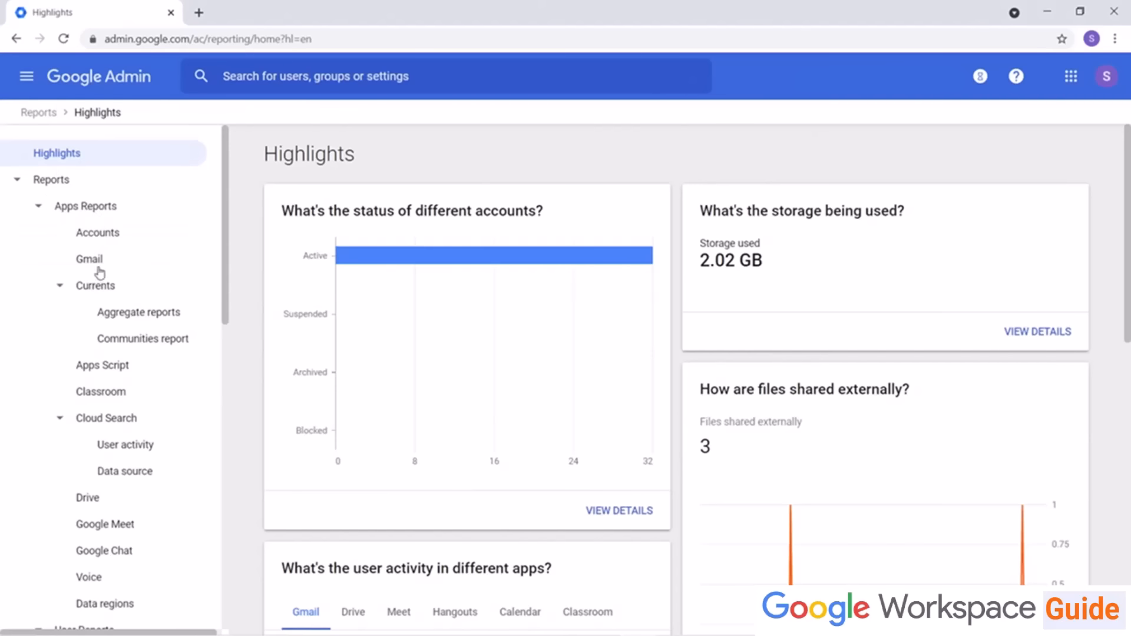
Step: Browse the Apps Reports Accounts page and the Drive and Login audit logs
left_click(102, 236)
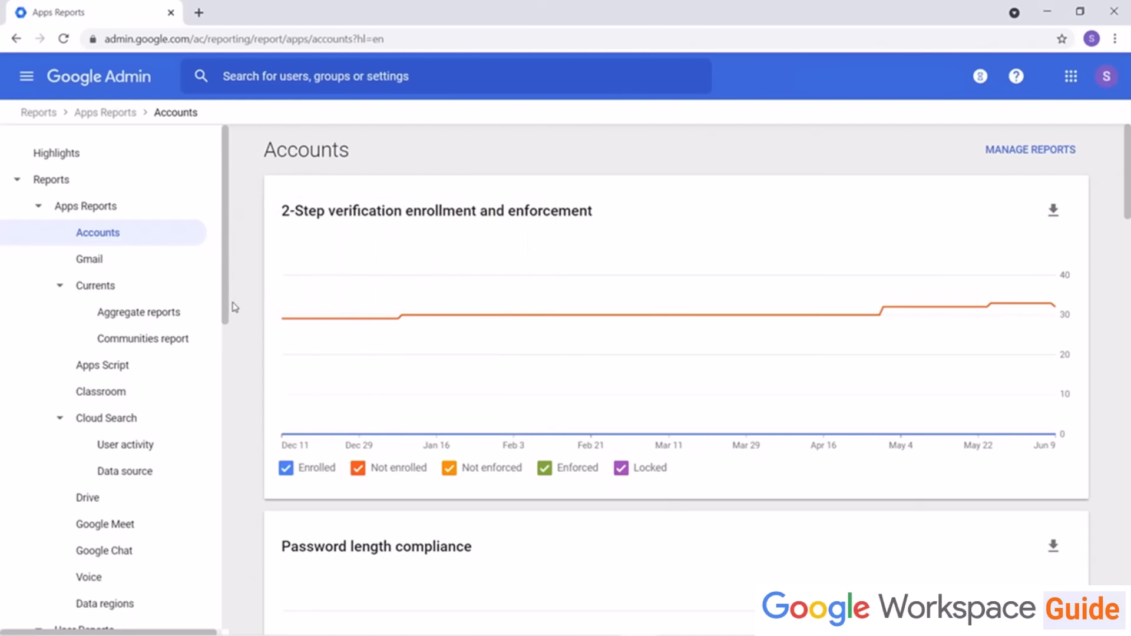
left_click_drag(224, 298, 230, 475)
left_click(118, 420)
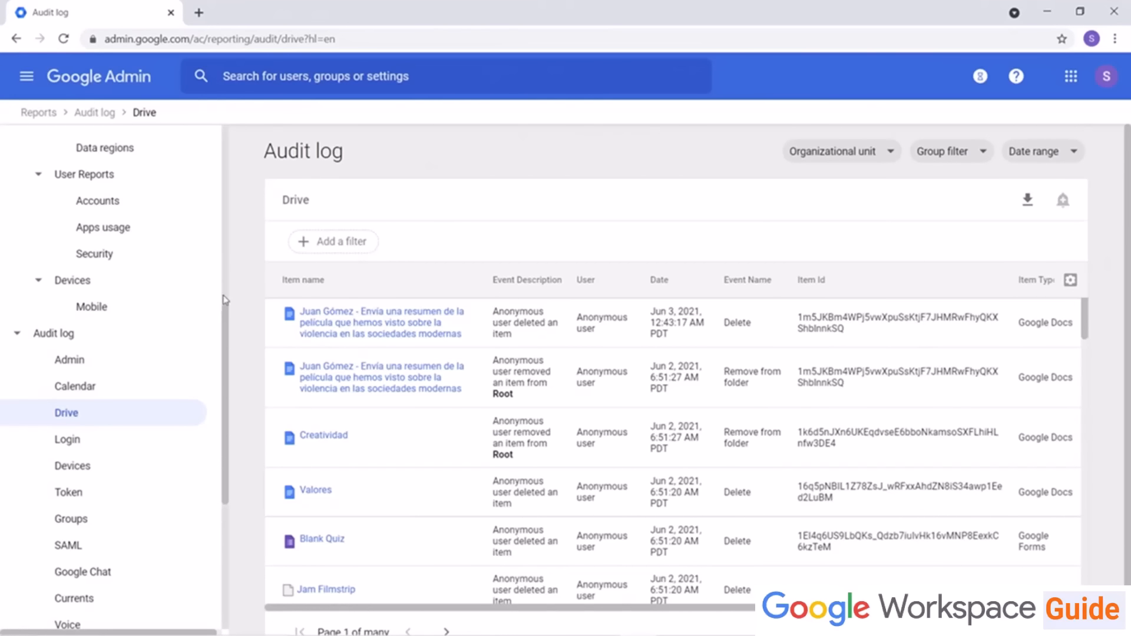
left_click(141, 455)
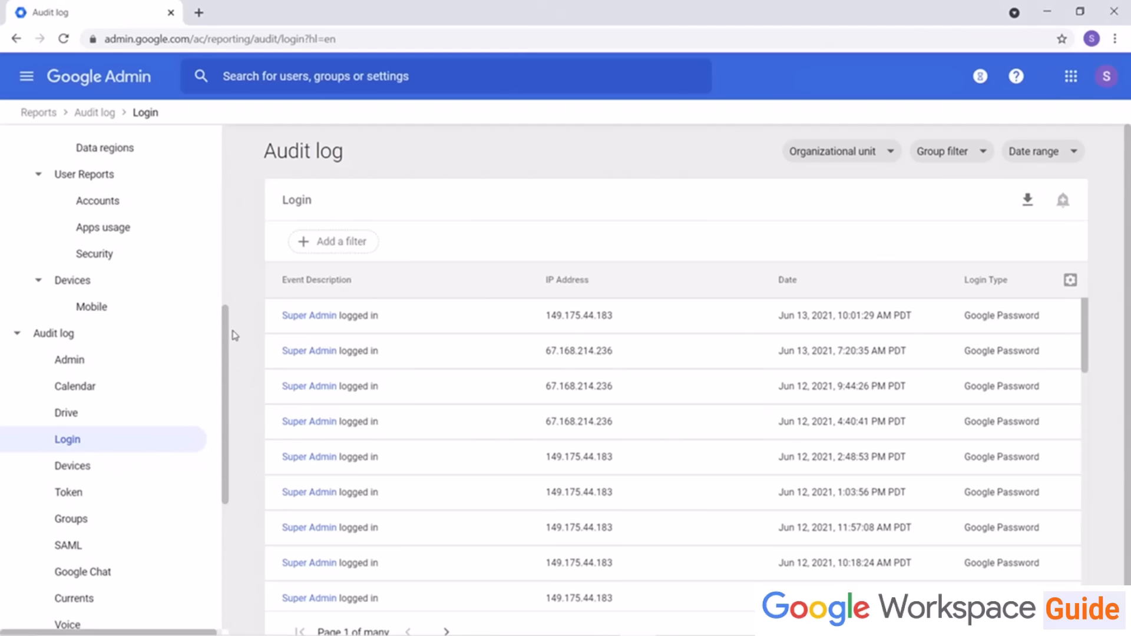
left_click_drag(225, 333, 225, 153)
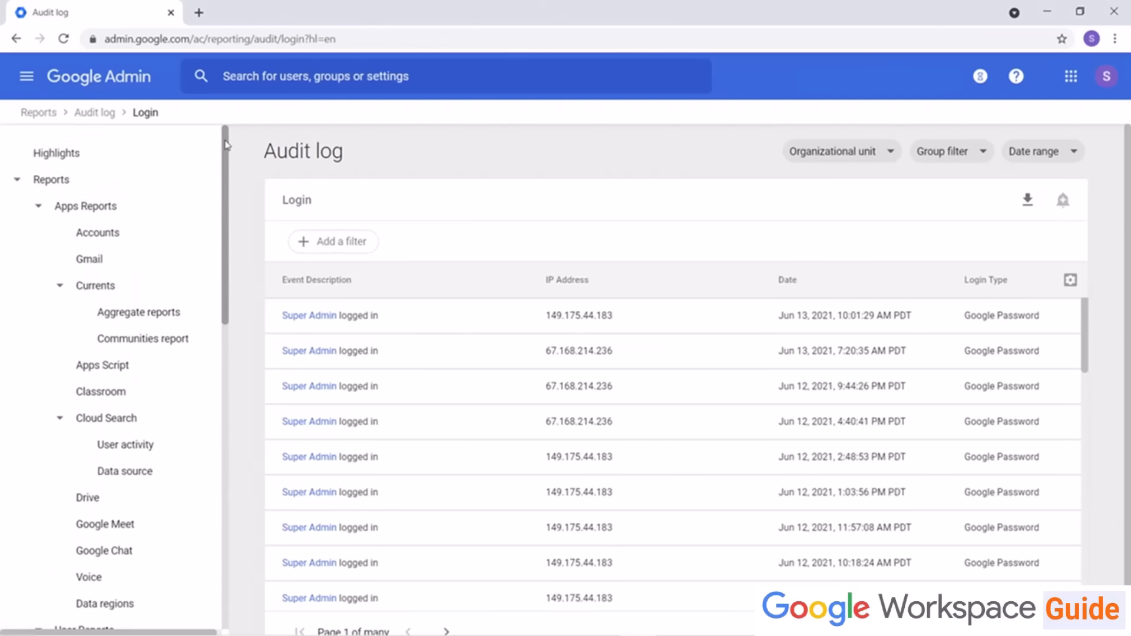
Step: Review the Apps Reports Accounts page and the User Reports Accounts and Security reports
left_click(115, 243)
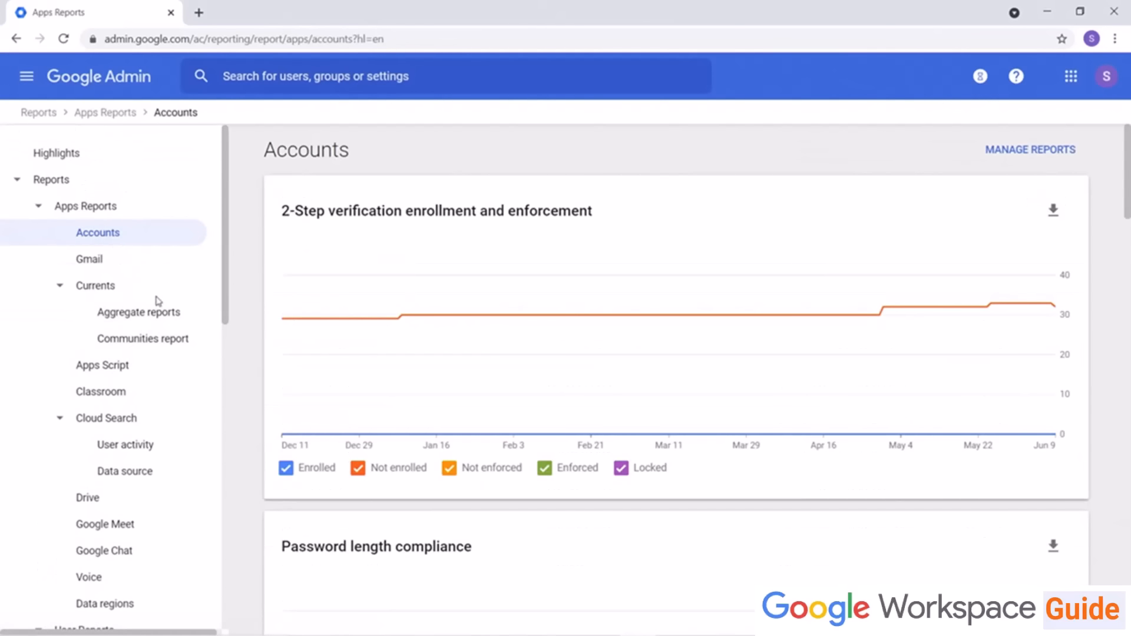
scroll(218, 325, "down", 4)
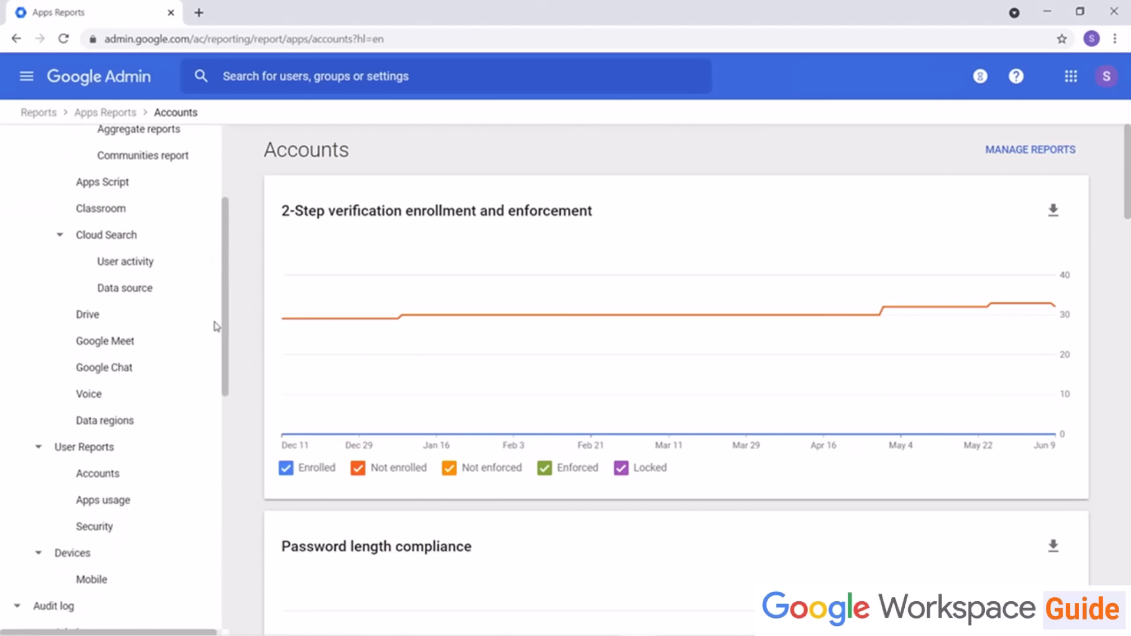
left_click(132, 439)
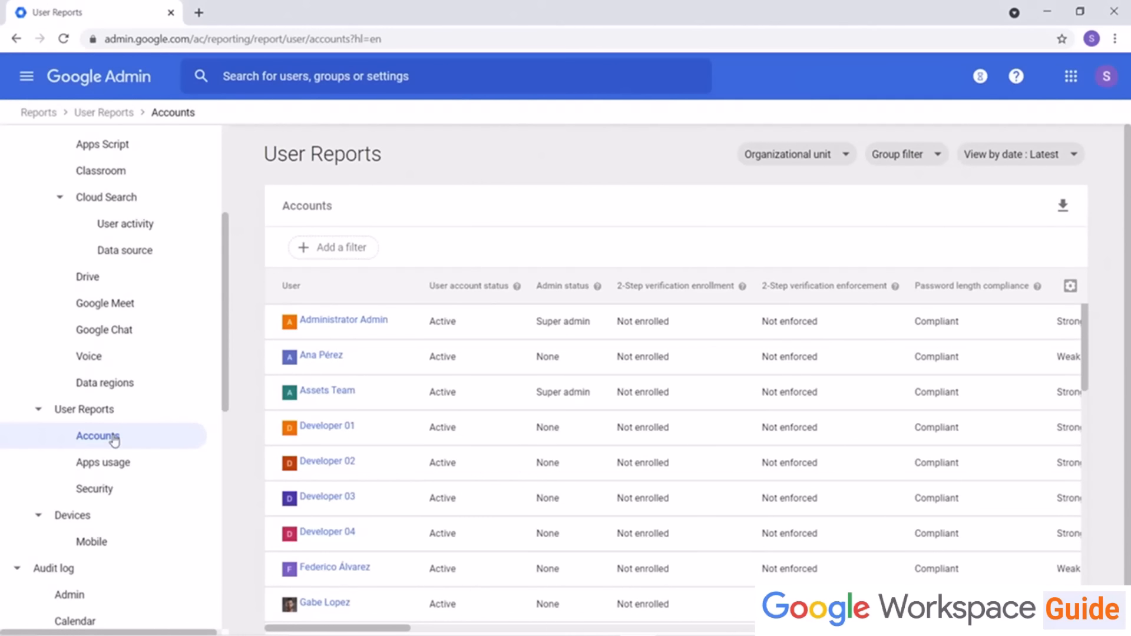
left_click(111, 489)
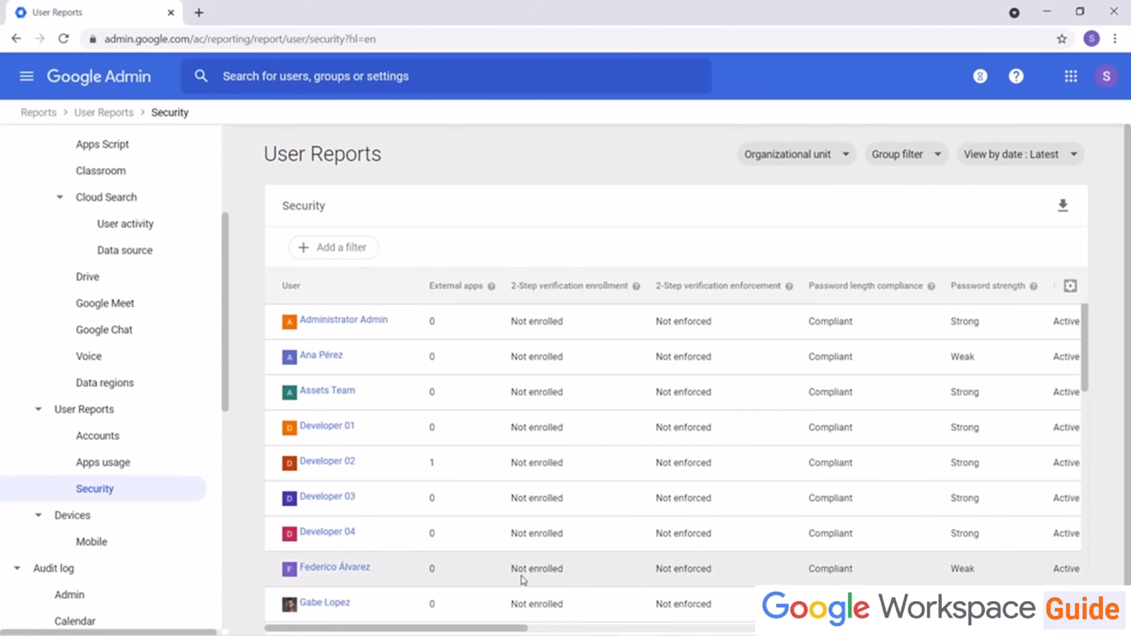
mouse_move(523, 628)
left_mouse_down()
mouse_move(796, 631)
mouse_move(518, 627)
left_mouse_up()
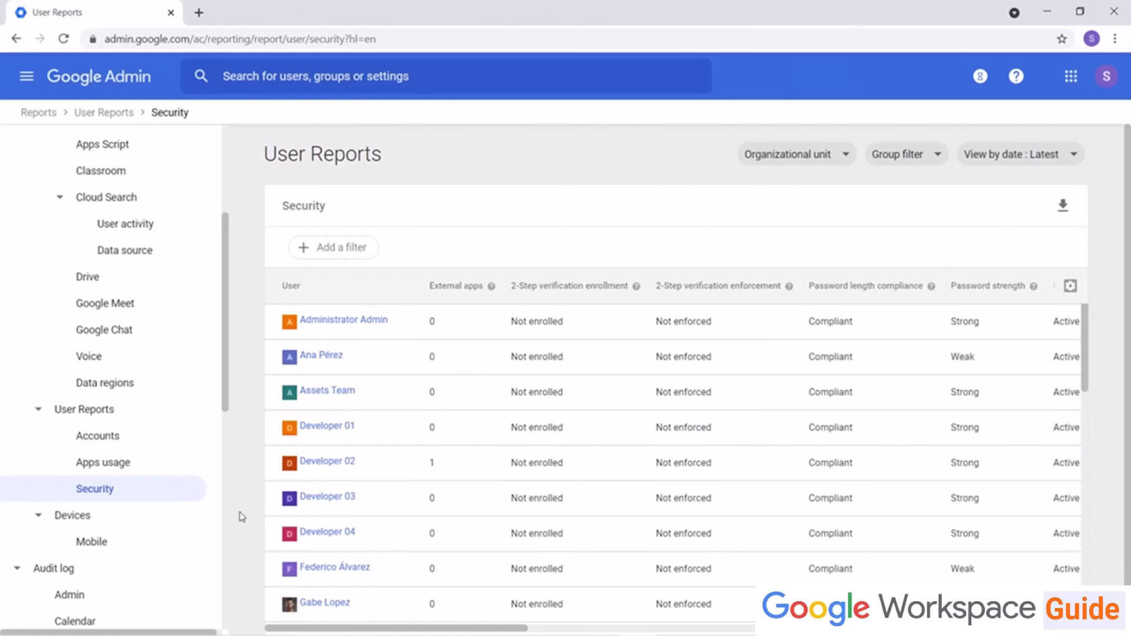
Step: Open the Admin audit log and the Google Workspace Apps Monthly Uptime page
left_click(98, 593)
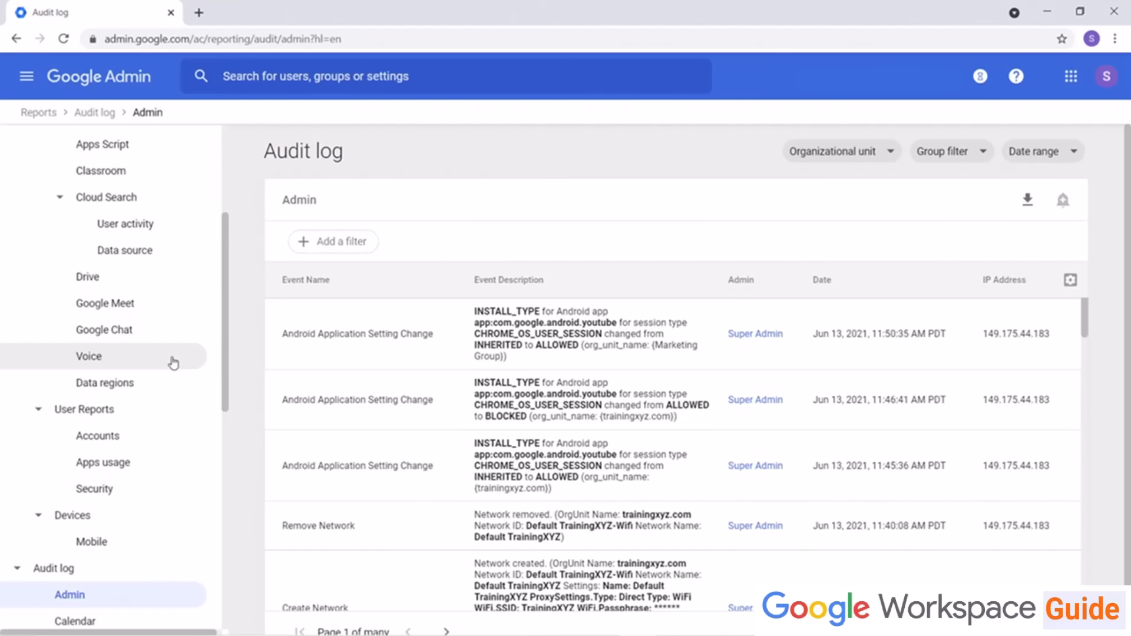
scroll(172, 363, "down", 10)
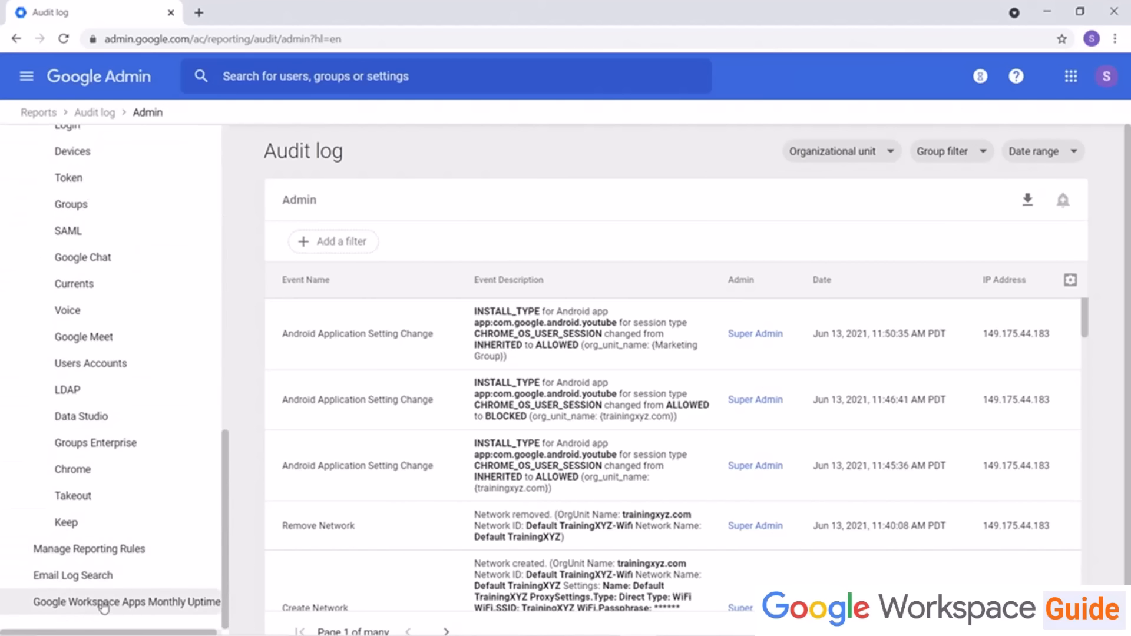
left_click(104, 607)
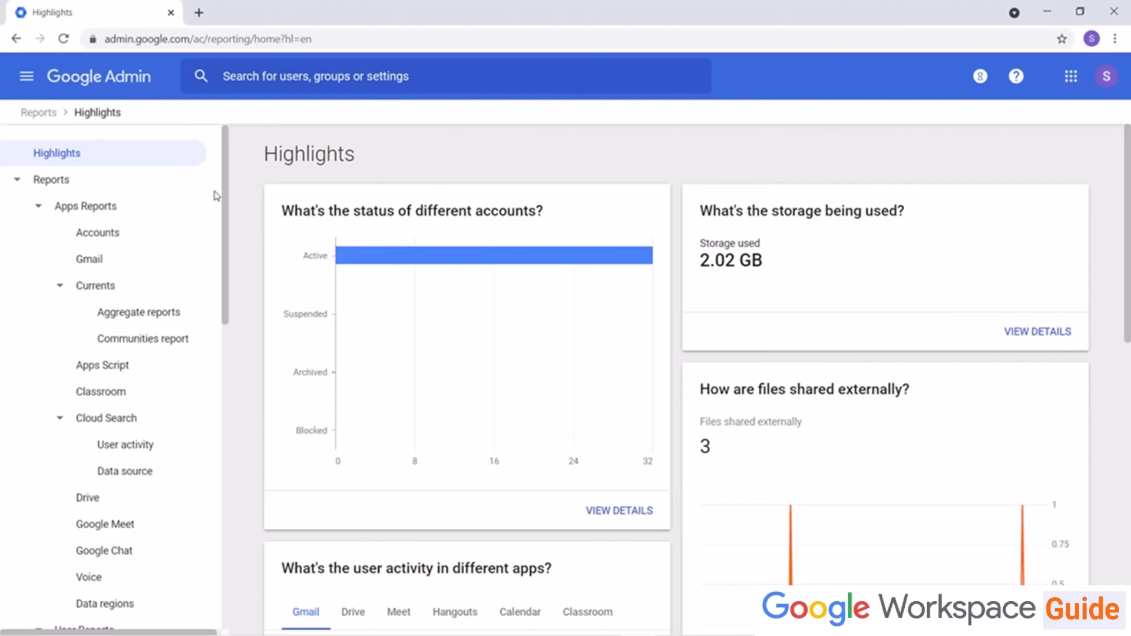
Step: Open the Apps Reports Accounts page and view the download options for the 2-Step verification chart
left_click(93, 243)
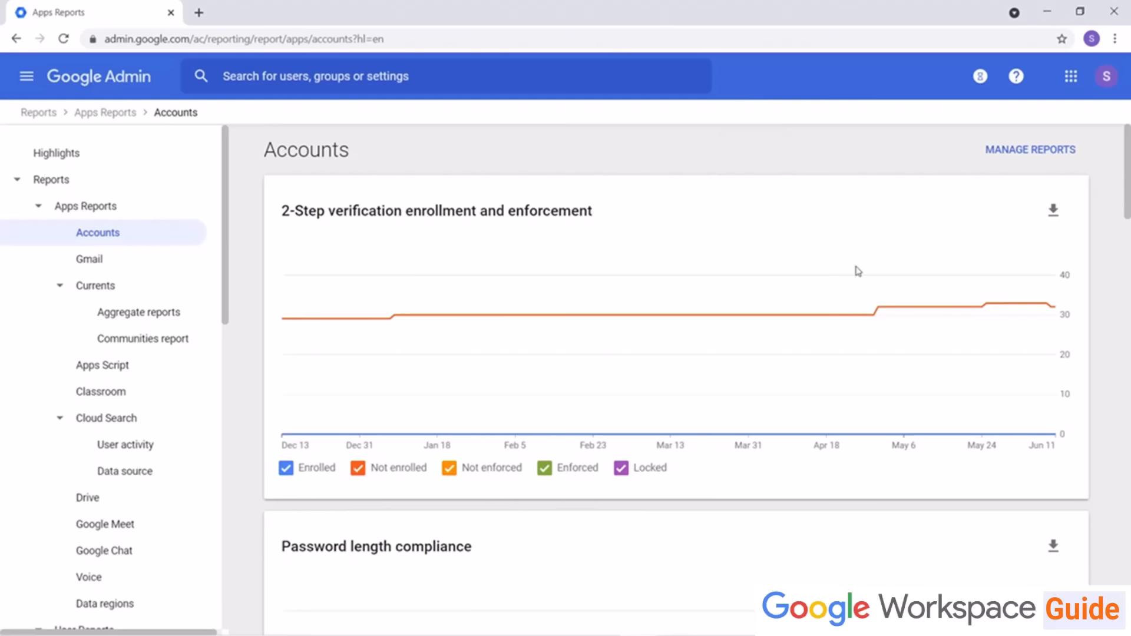
left_click(1053, 210)
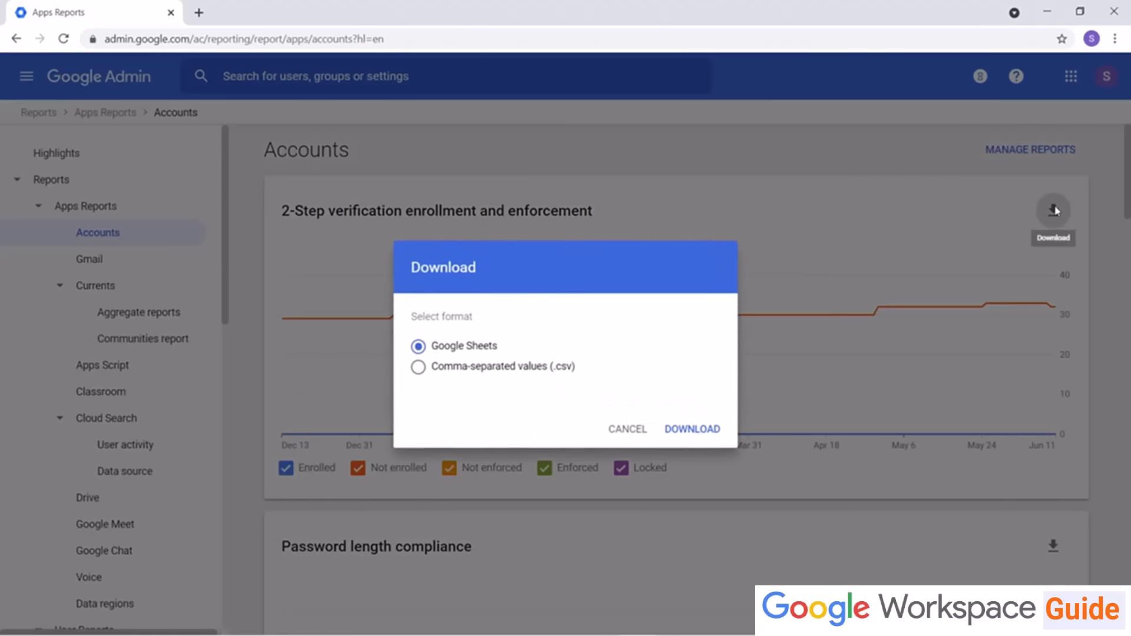
left_click(635, 434)
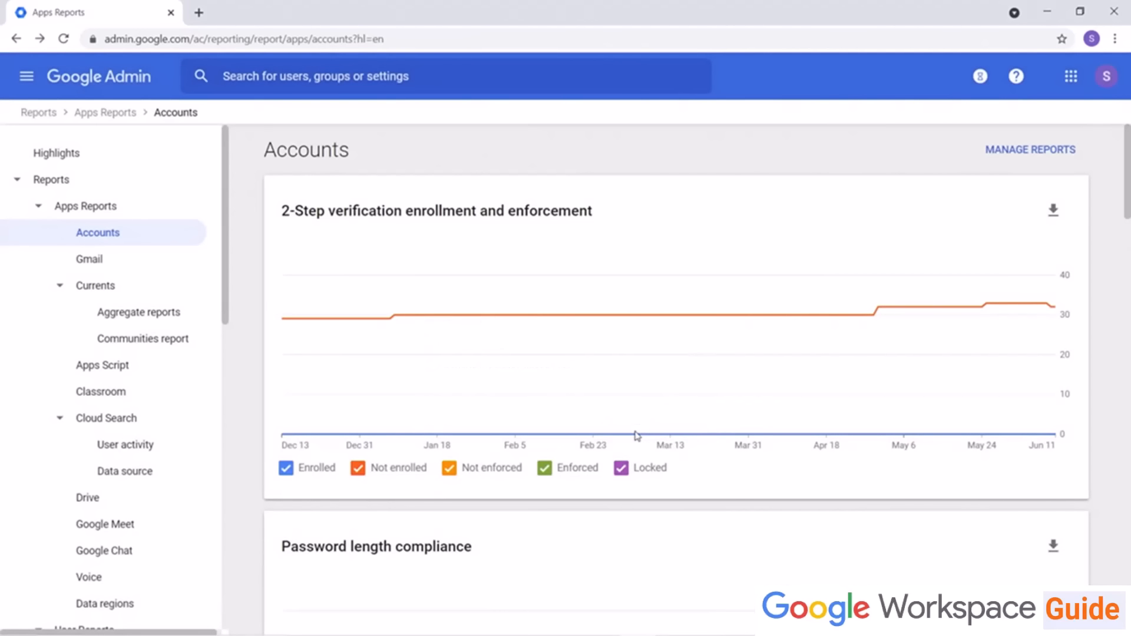
Step: In Manage reports, remove User account status and add it back as the last Accounts report, then save
left_click(1035, 151)
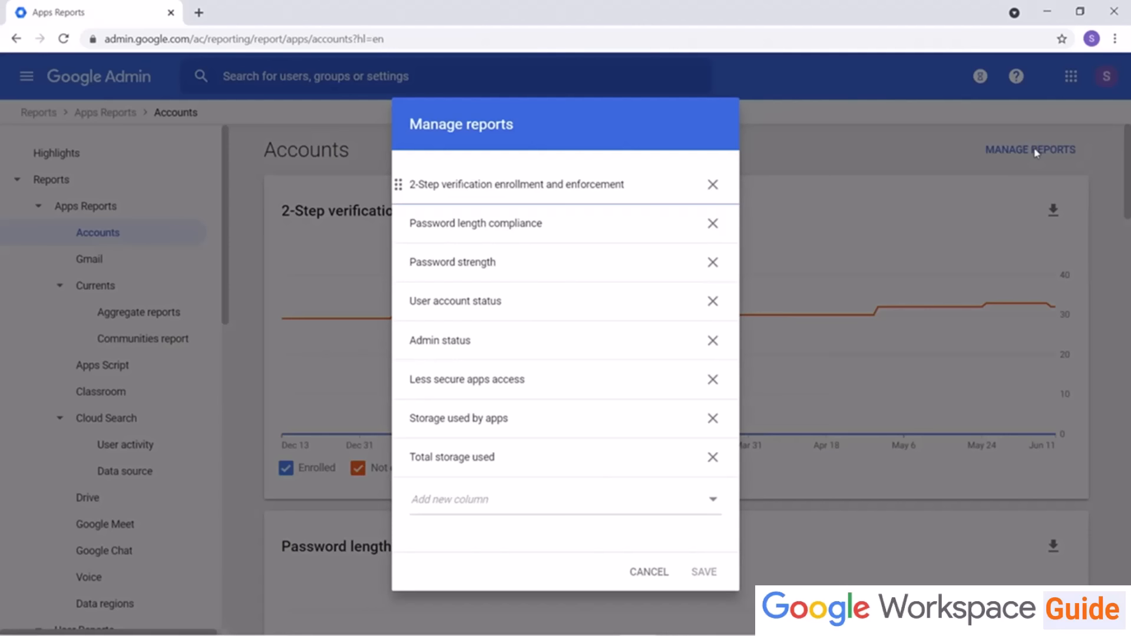
left_click(714, 303)
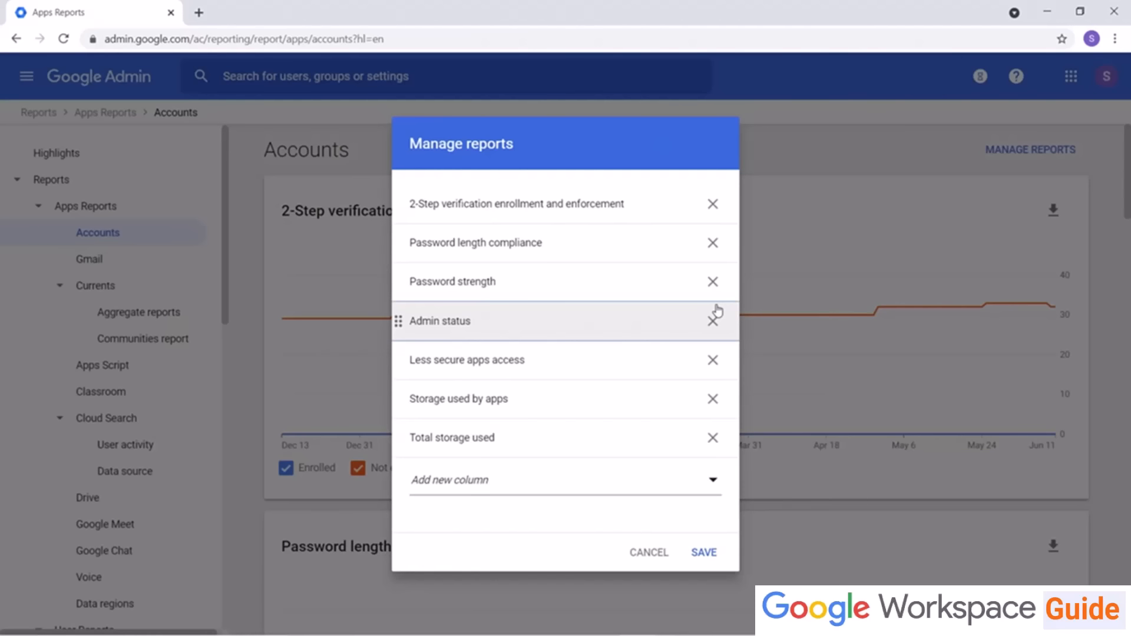
left_click(700, 488)
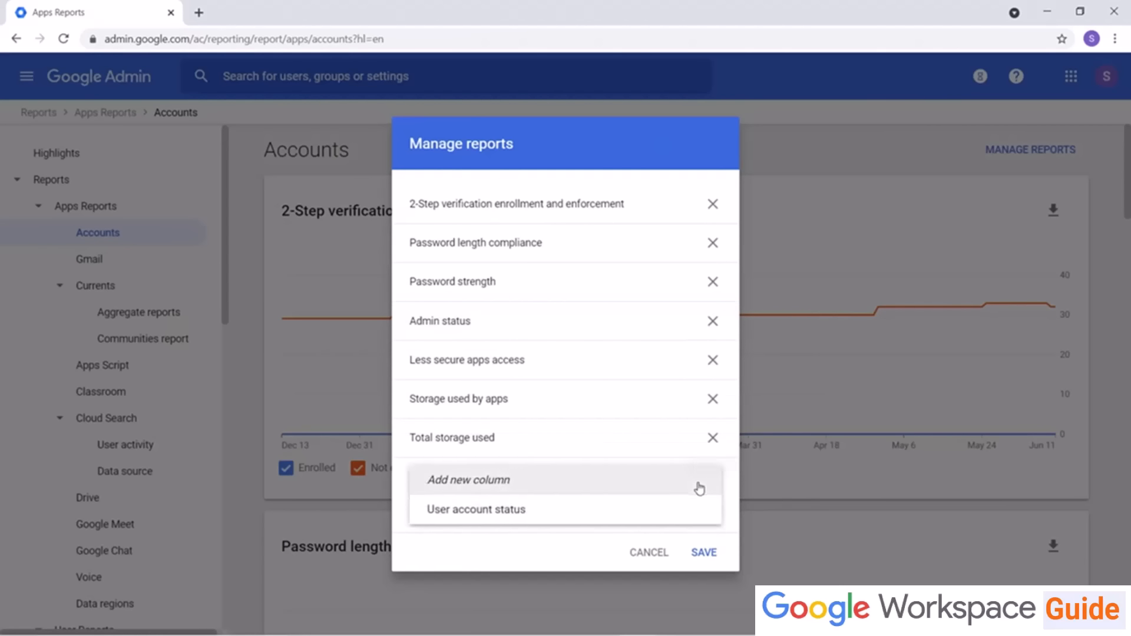
left_click(629, 514)
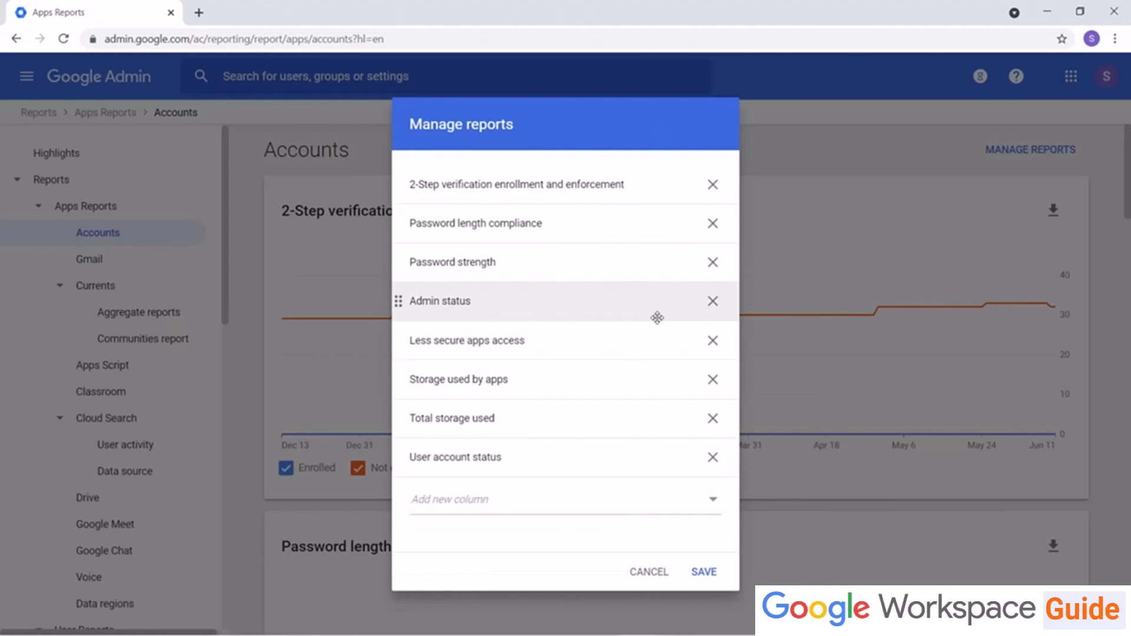
left_click(658, 577)
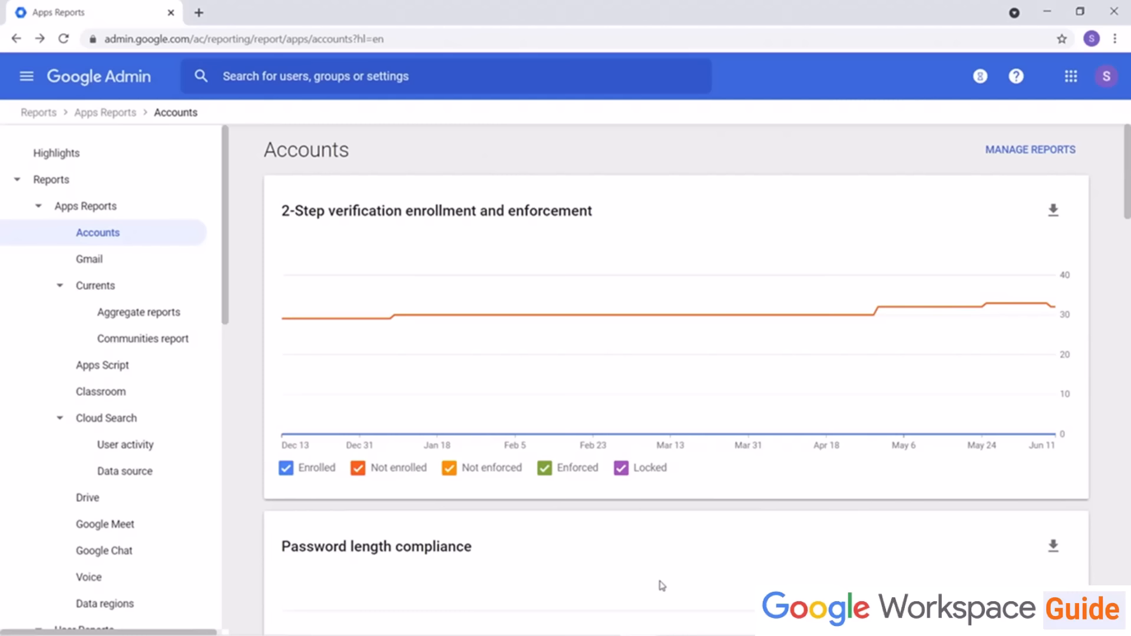
Step: Return to the Reports highlights and open the User Reports Security report
left_click(46, 117)
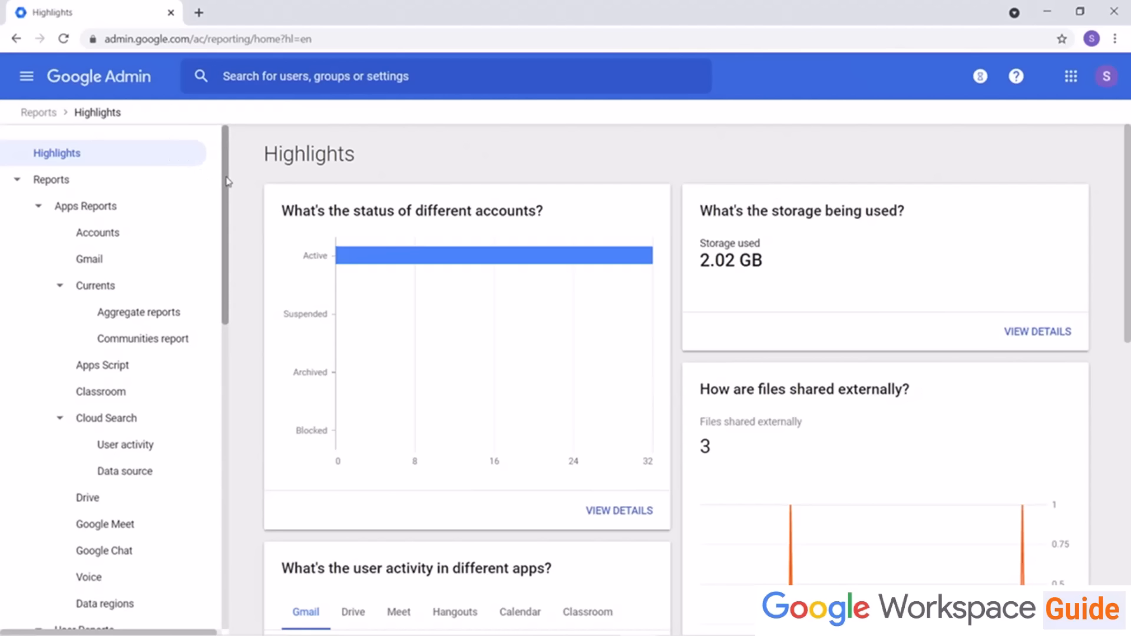
left_click_drag(227, 181, 221, 306)
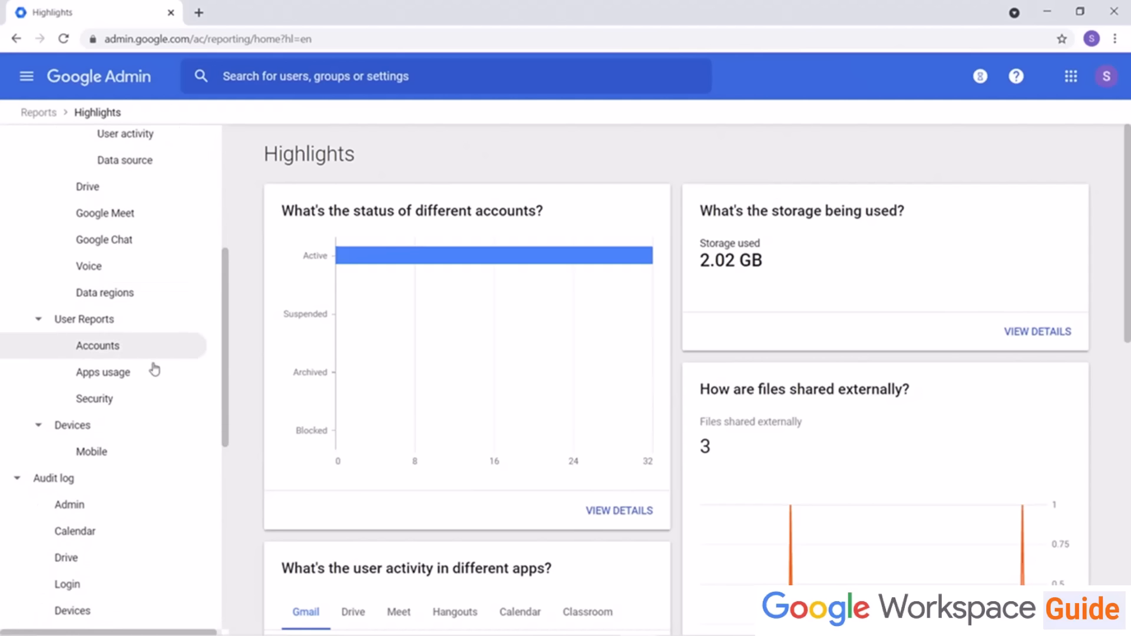
left_click(121, 398)
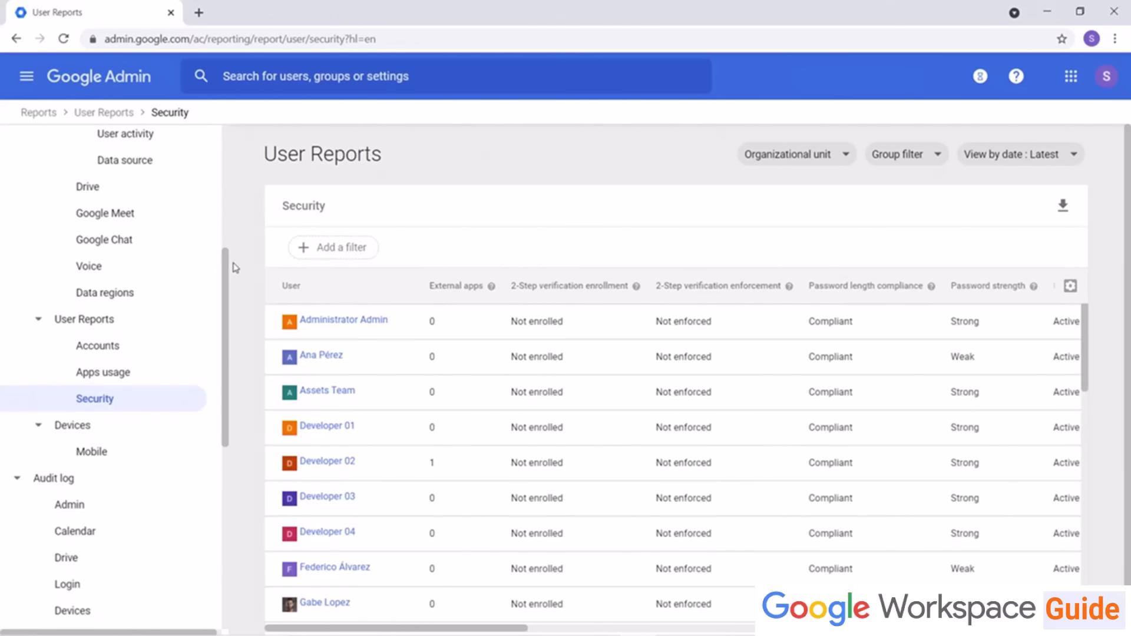
Step: Filter the Security report by the 5º Primaria organizational unit and clear the filter again
left_click(841, 159)
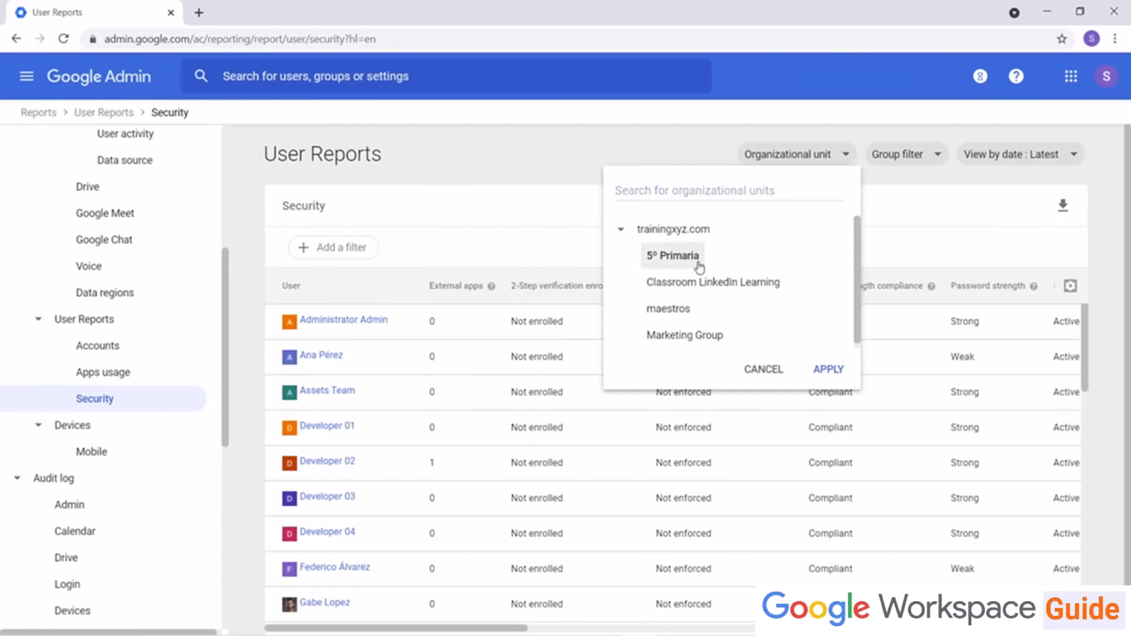
left_click(829, 369)
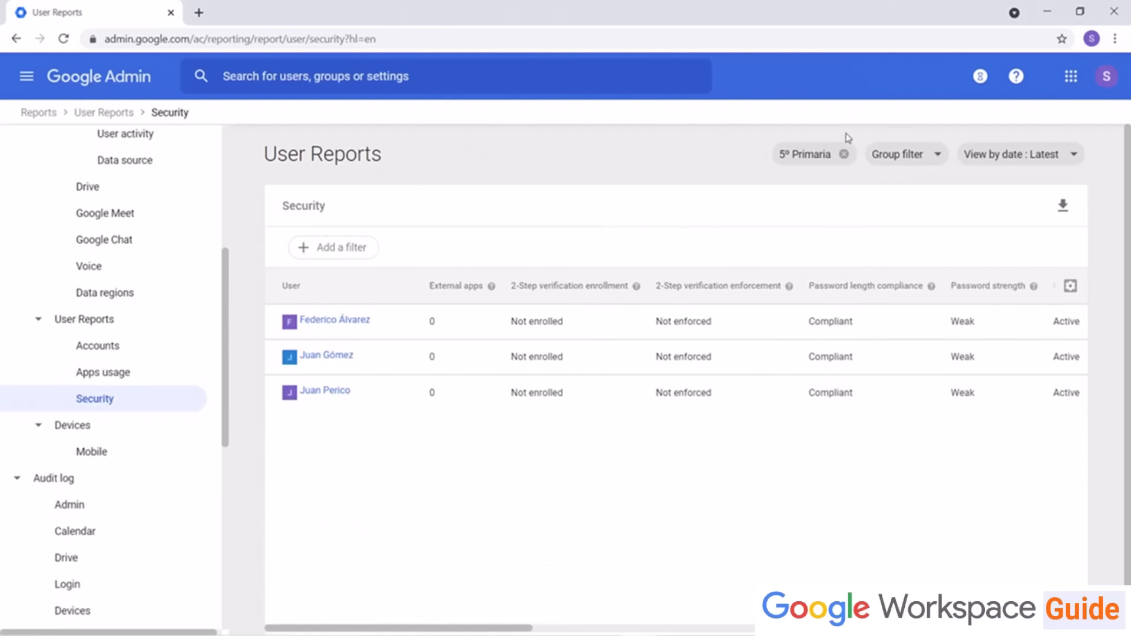
left_click(844, 155)
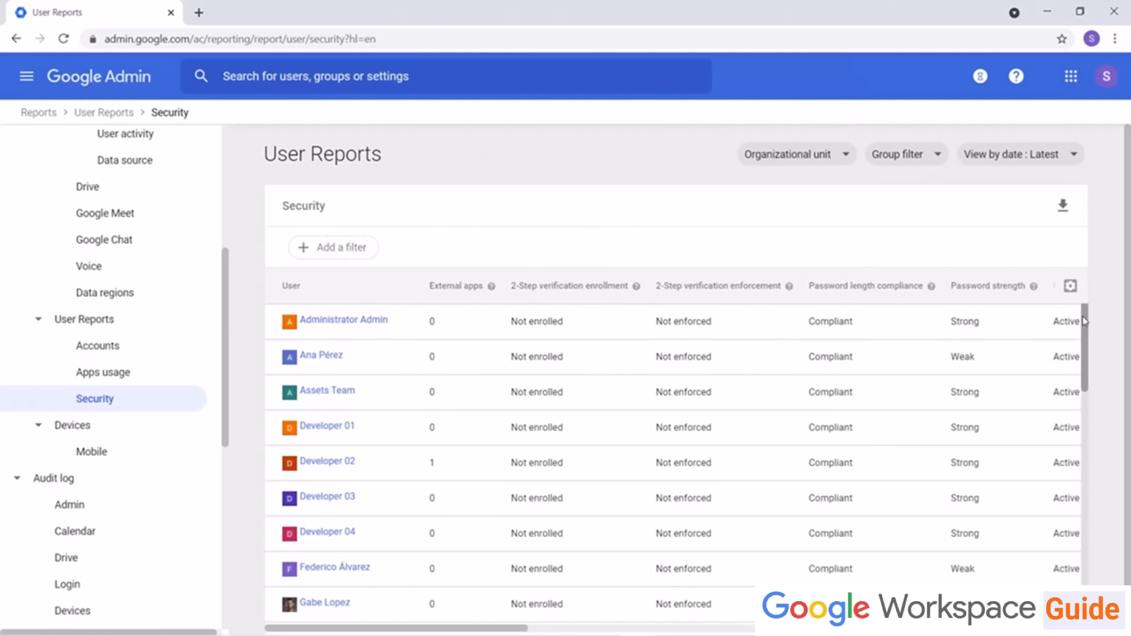
Step: Review the Security report's manageable columns without changing them
left_click(1070, 287)
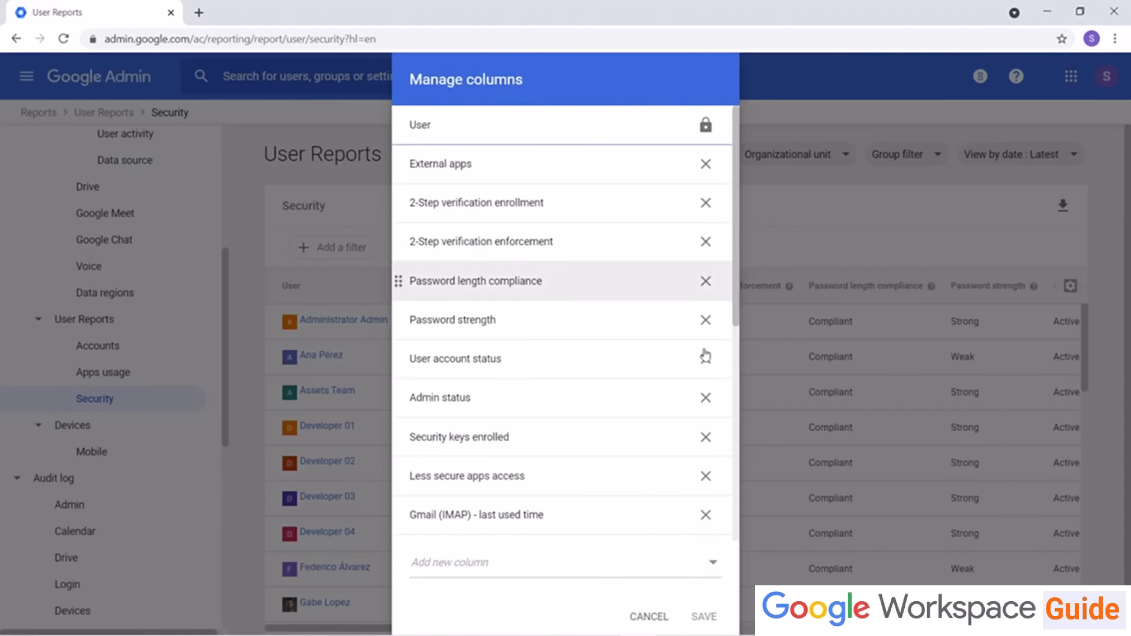
left_click(645, 618)
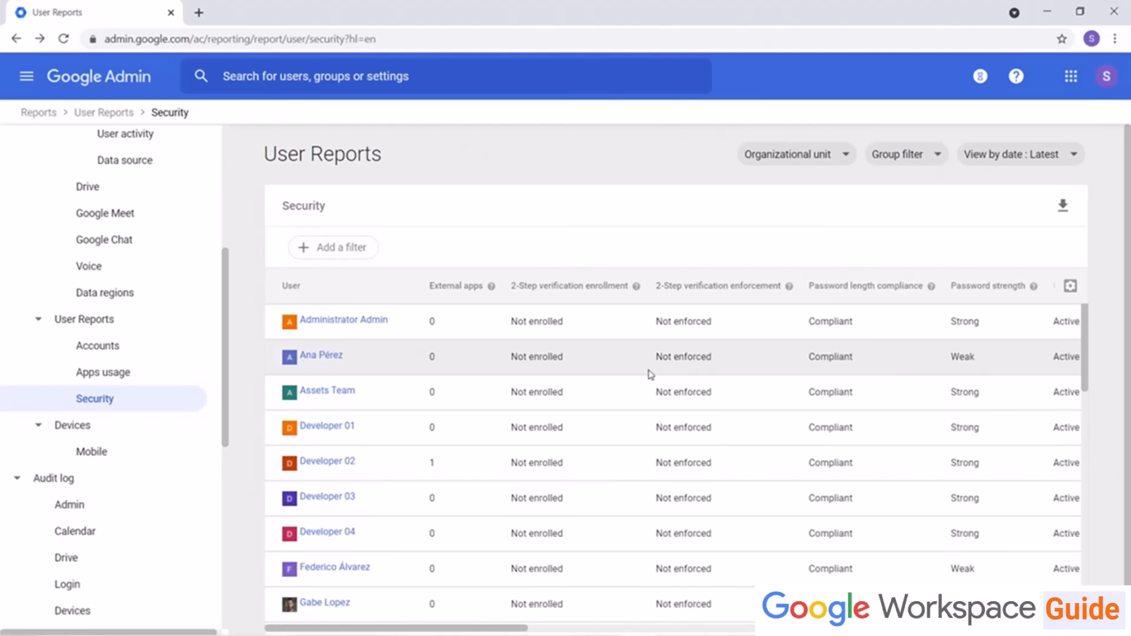
Step: Filter the Security report to users with External apps greater than 0, then remove that filter
left_click(356, 248)
left_click(346, 318)
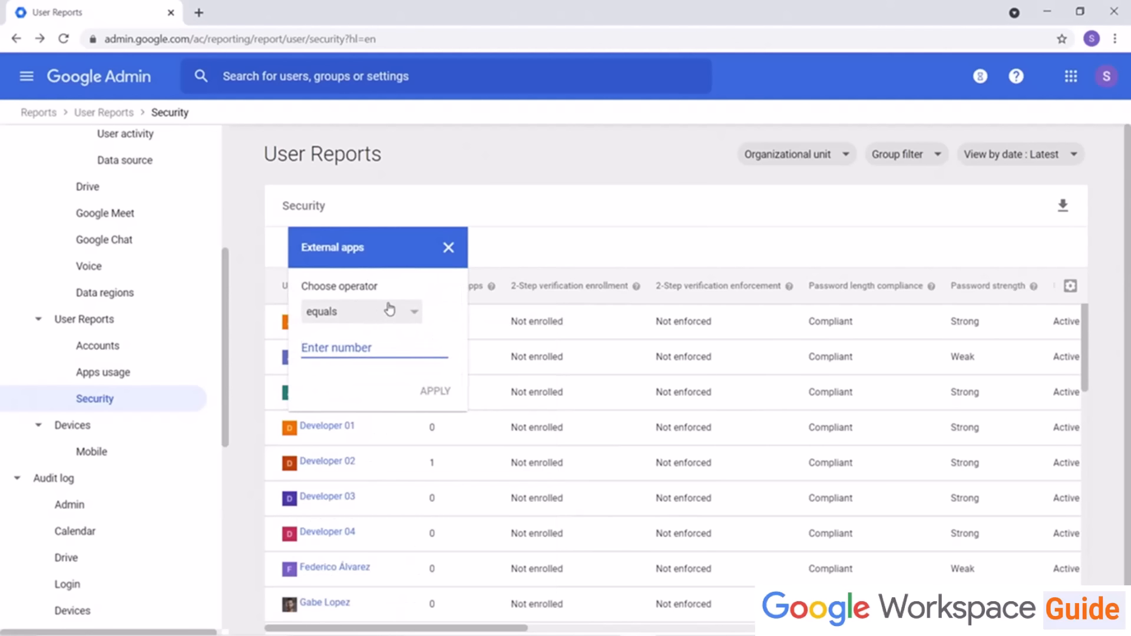
left_click(406, 325)
left_click(366, 391)
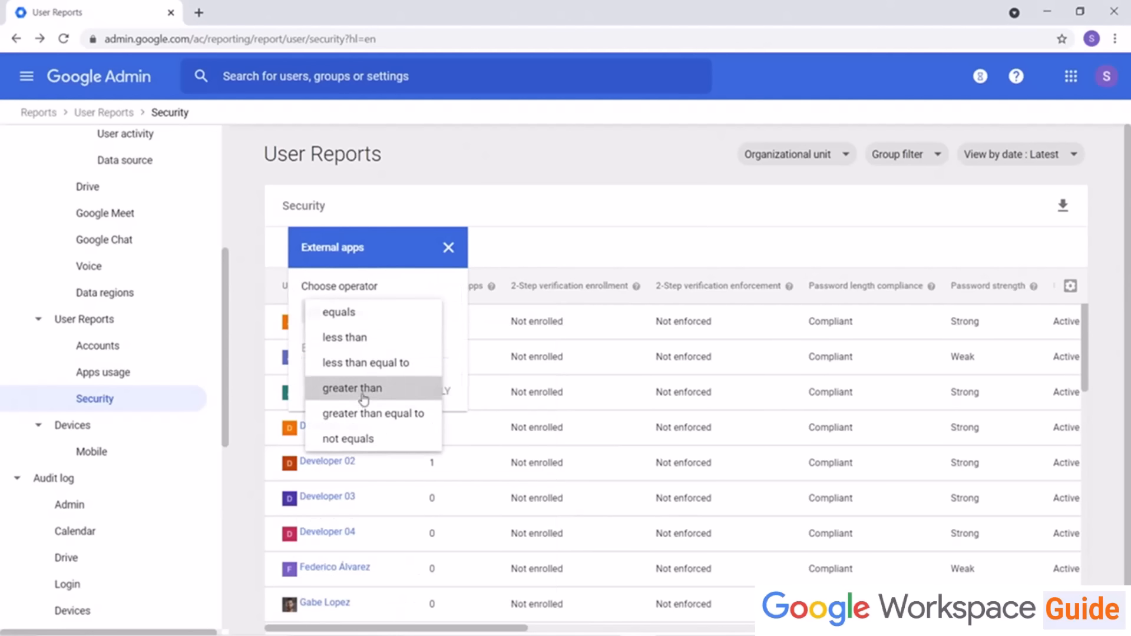
left_click(340, 346)
type("0")
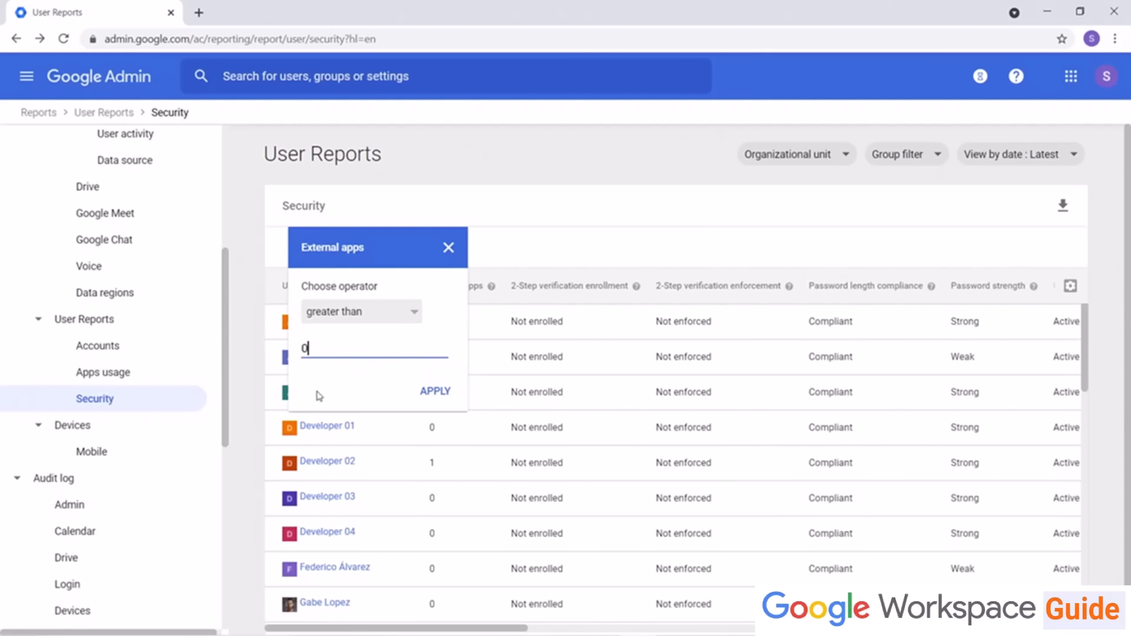
left_click(435, 391)
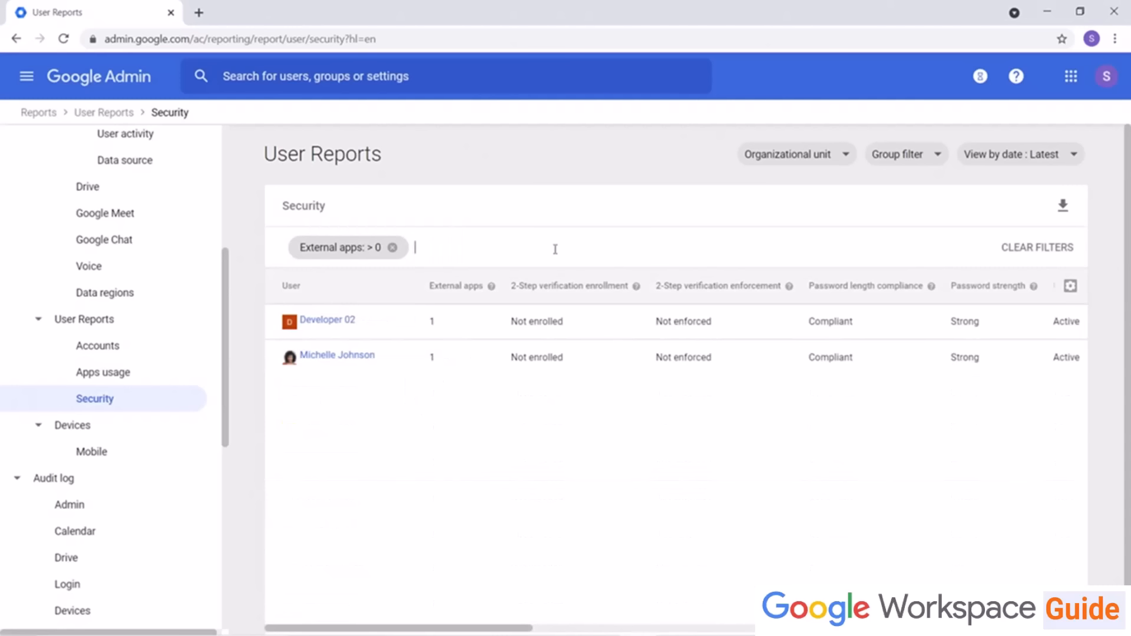
left_click(394, 248)
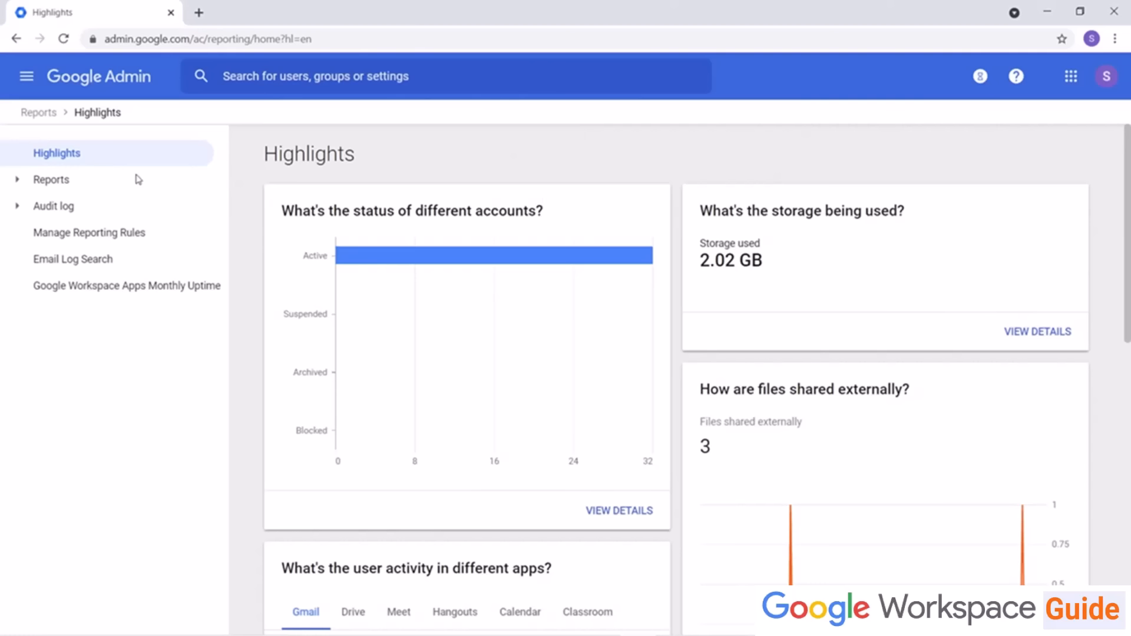
Step: Expand the Audit log section and browse the Admin, Login, Devices and Calendar audit logs
left_click(17, 206)
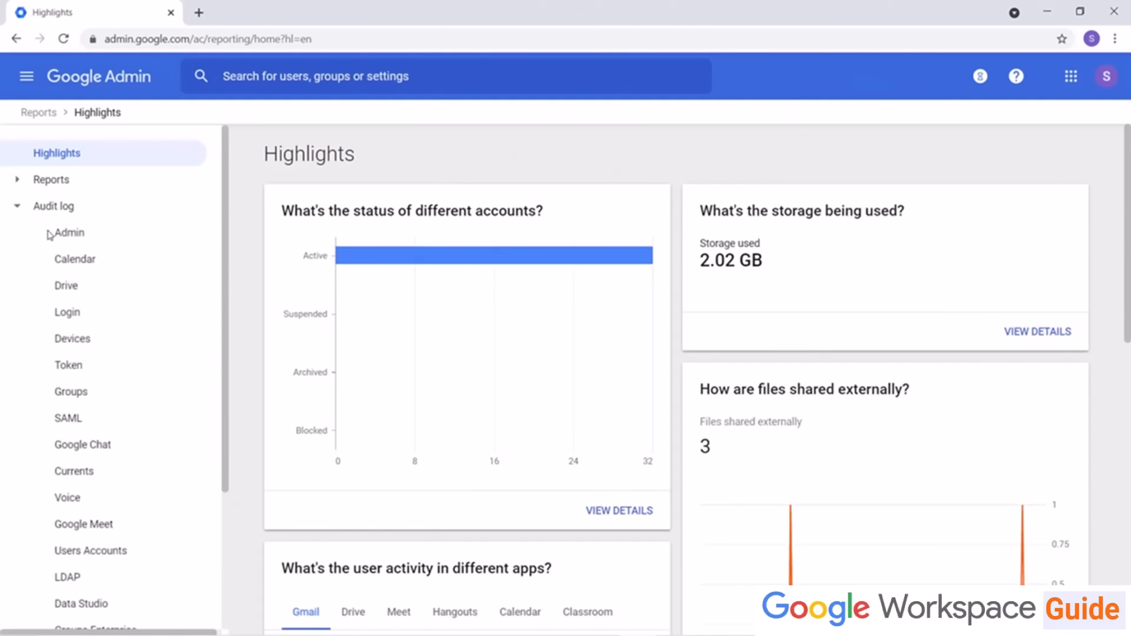
left_click(69, 234)
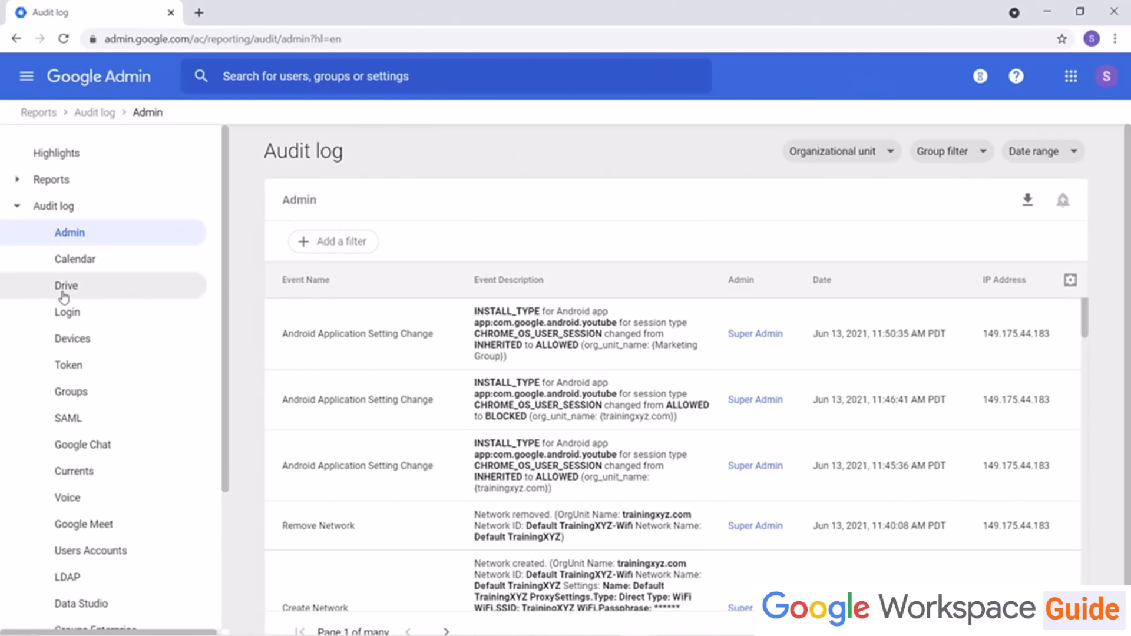
left_click(87, 321)
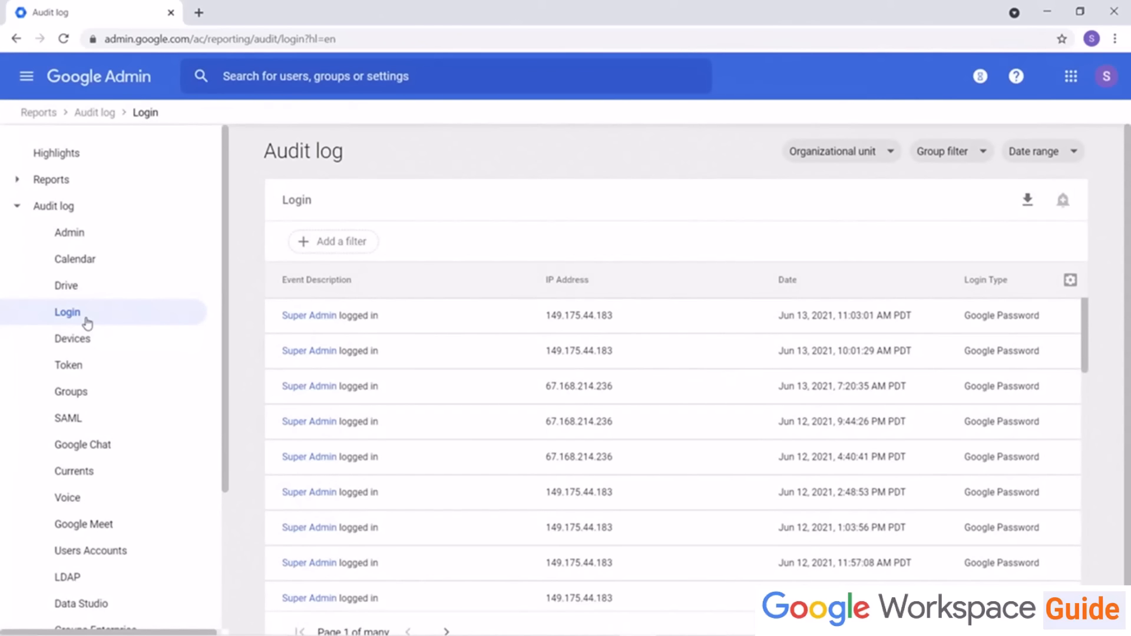
left_click(85, 341)
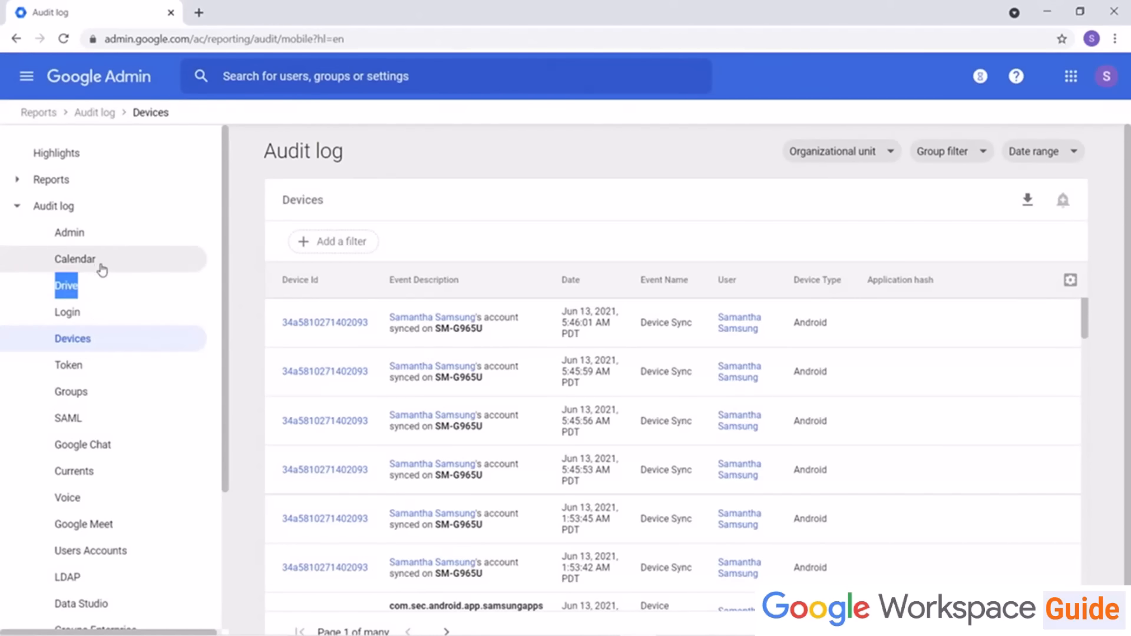
left_click(103, 265)
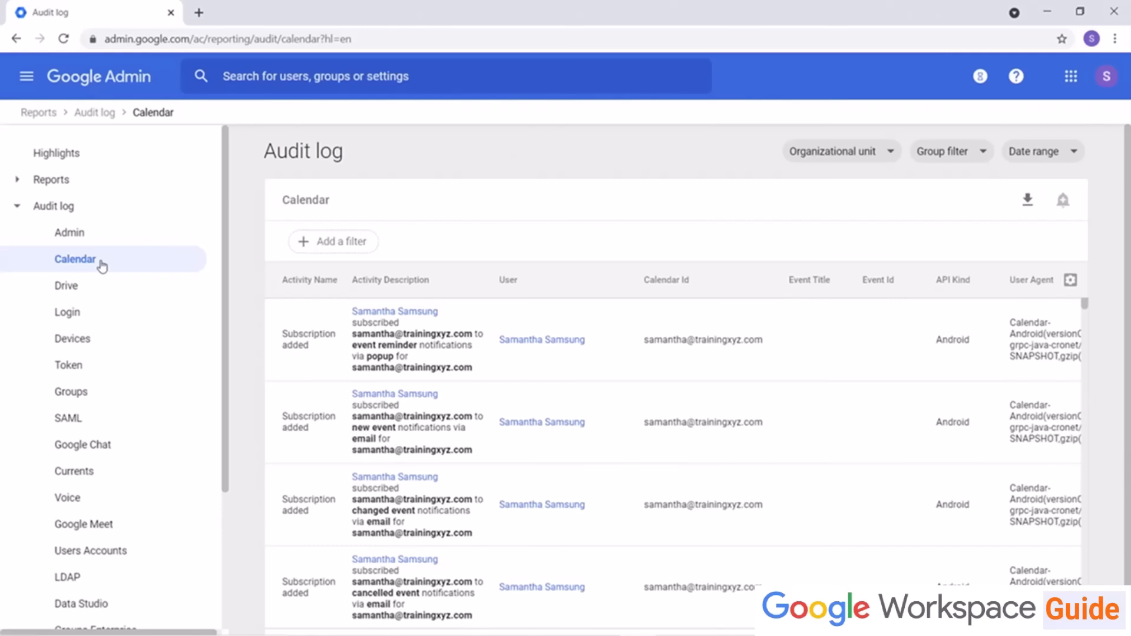
Step: Open the Email Log Search page and return to the Reports highlights
scroll(102, 266, "down", 3)
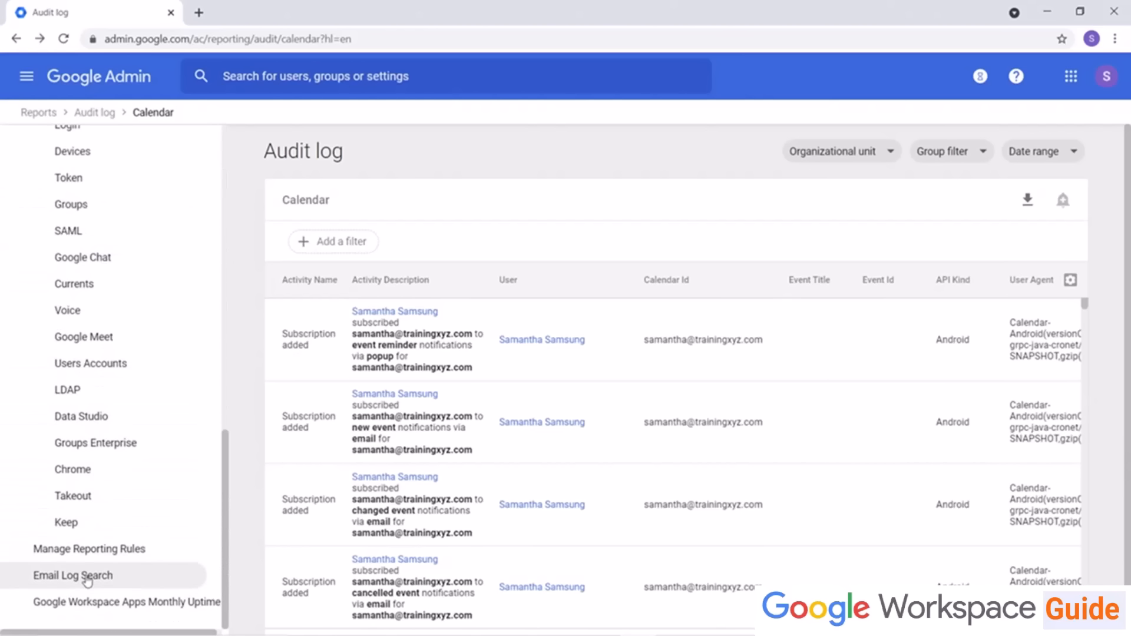
left_click(87, 577)
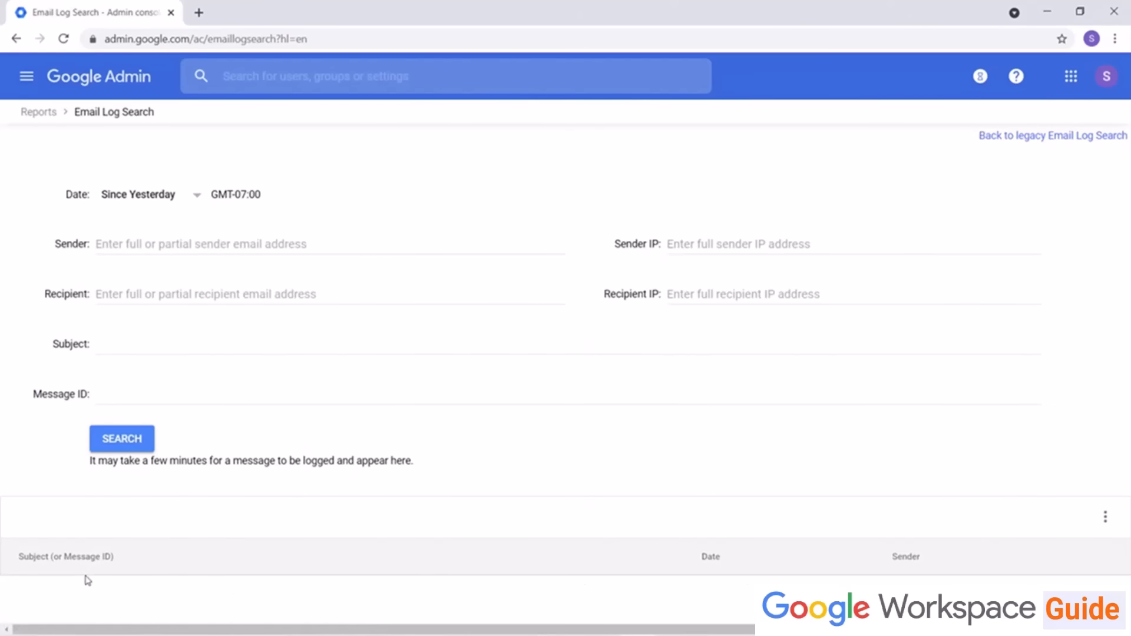
left_click(41, 113)
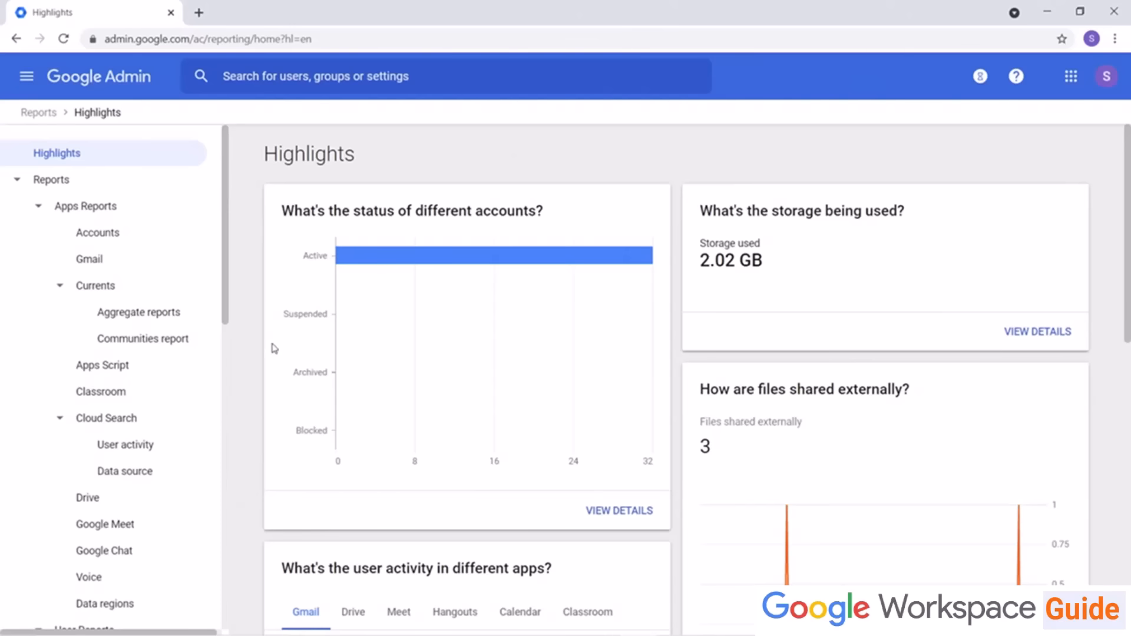
Step: In the Admin audit log, filter by the event name User OrgUnit Change, then remove the filter
scroll(139, 311, "down", 7)
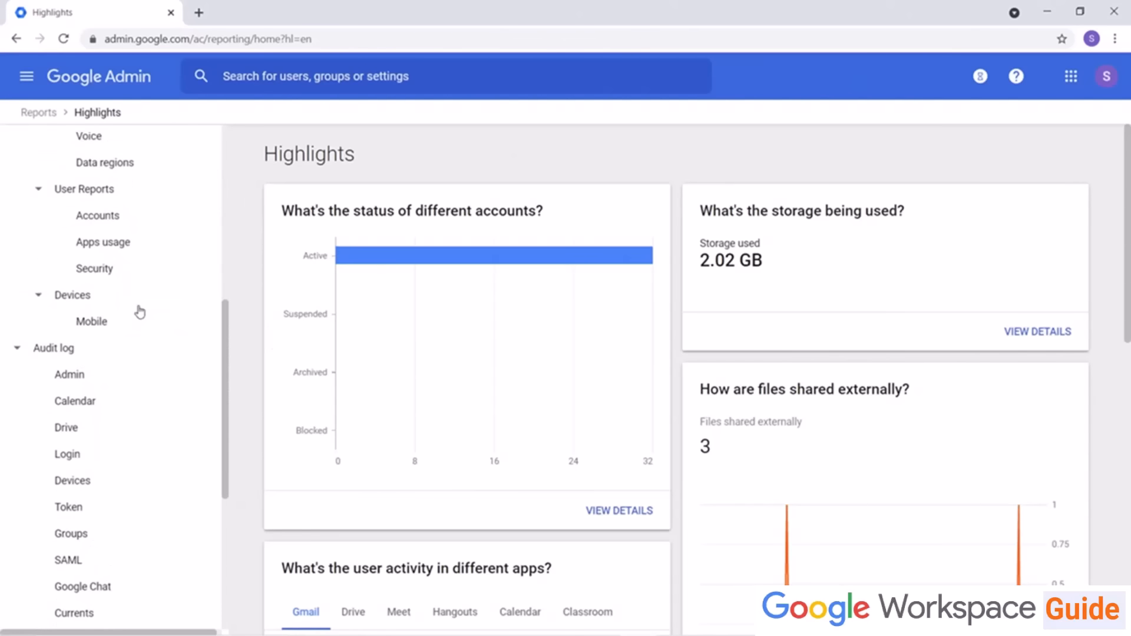
left_click(69, 377)
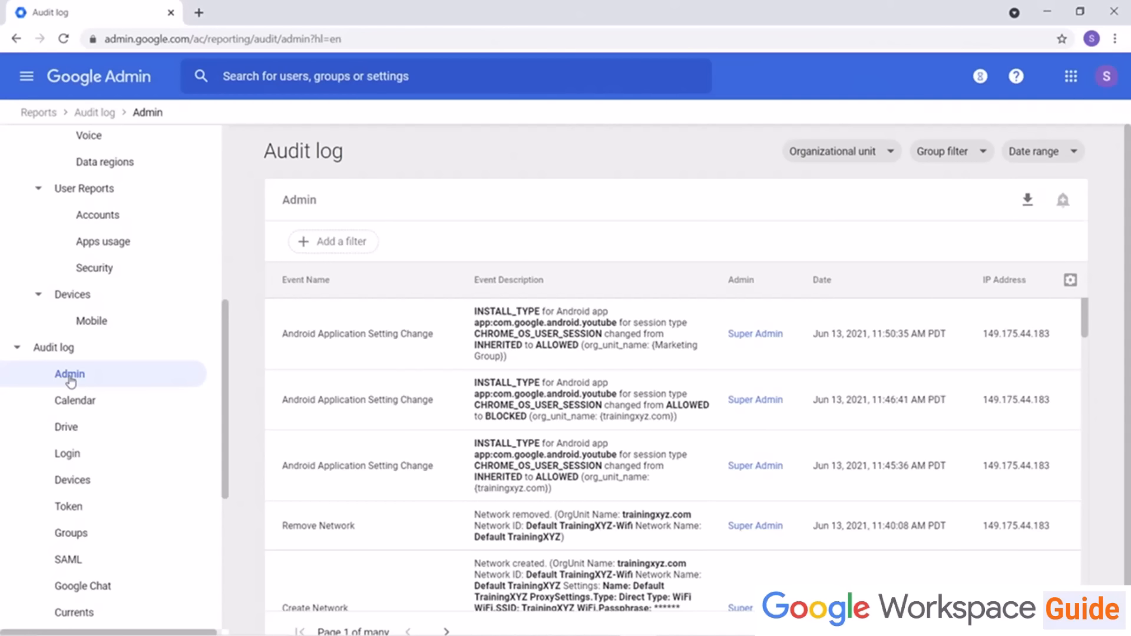
left_click(322, 243)
left_click(326, 290)
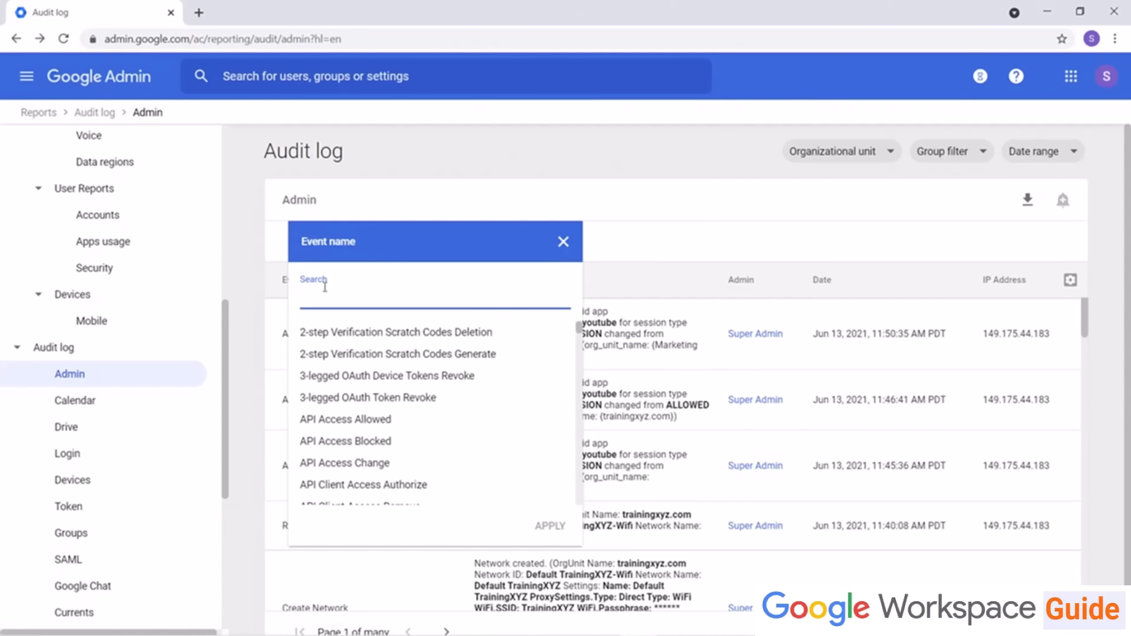
type("org")
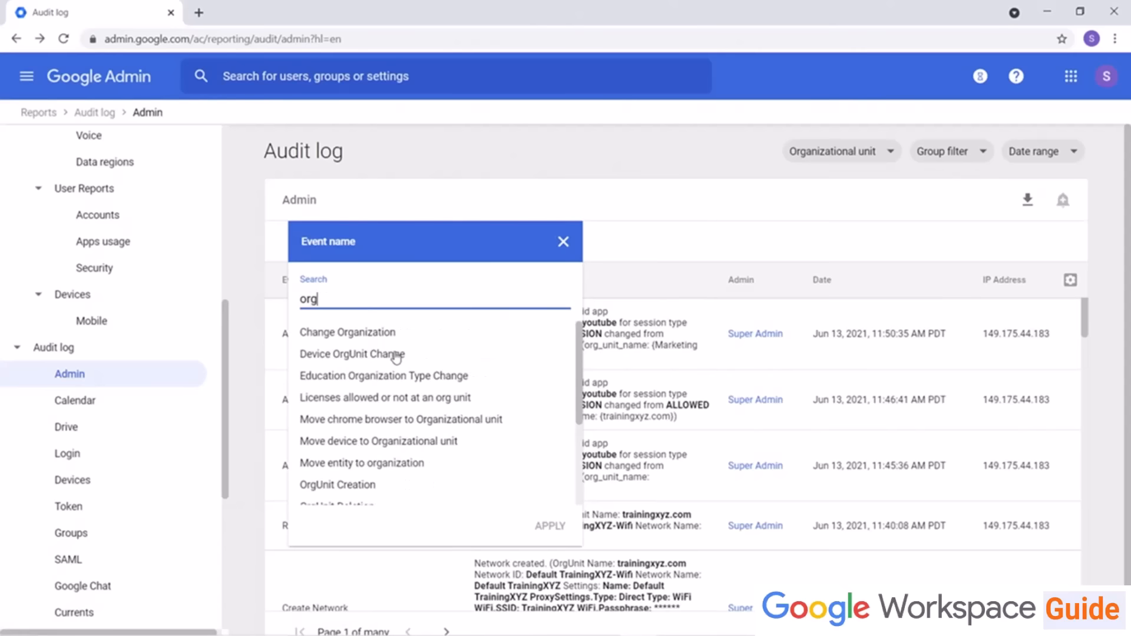
scroll(395, 359, "down", 5)
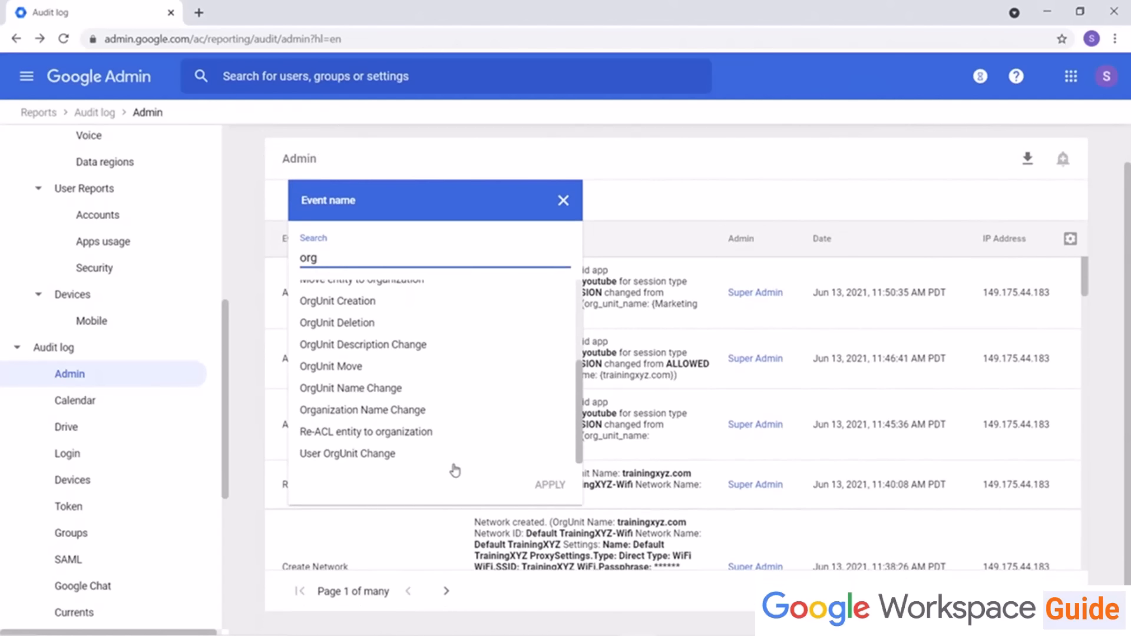
left_click(386, 455)
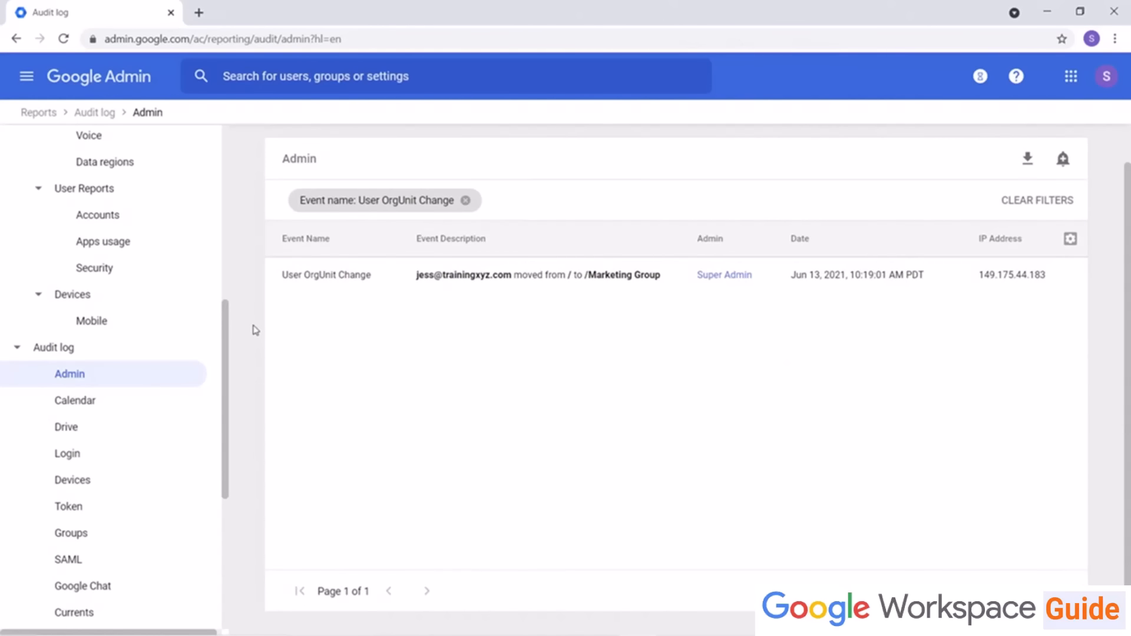
left_click(466, 201)
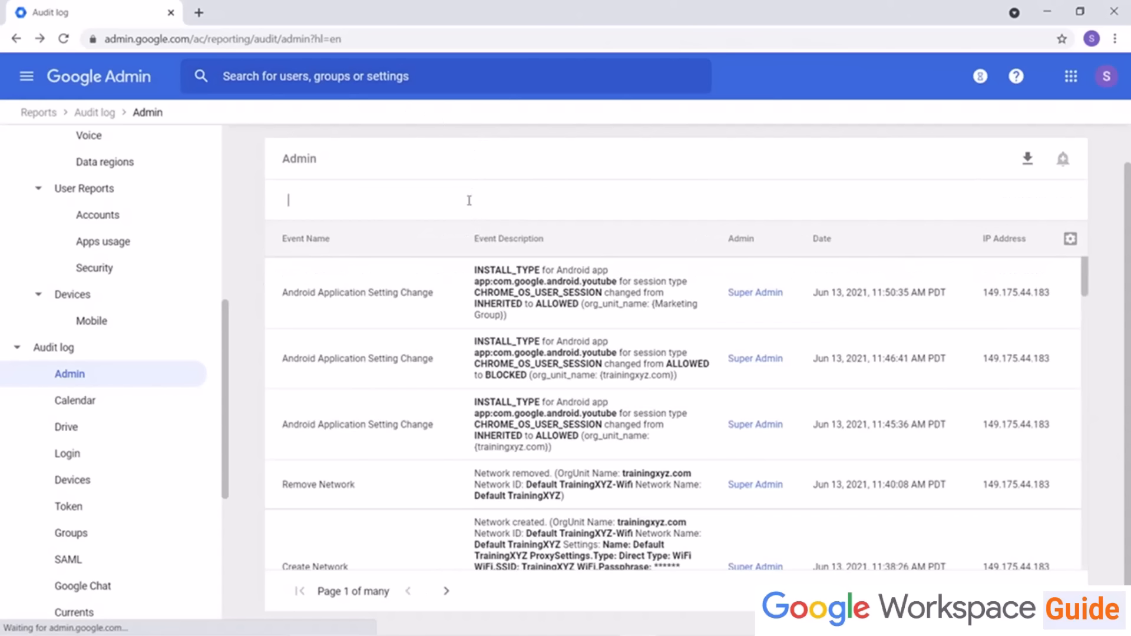
Step: Filter the Admin audit log by a specific user's name, then remove that filter
left_click(321, 203)
left_click(316, 260)
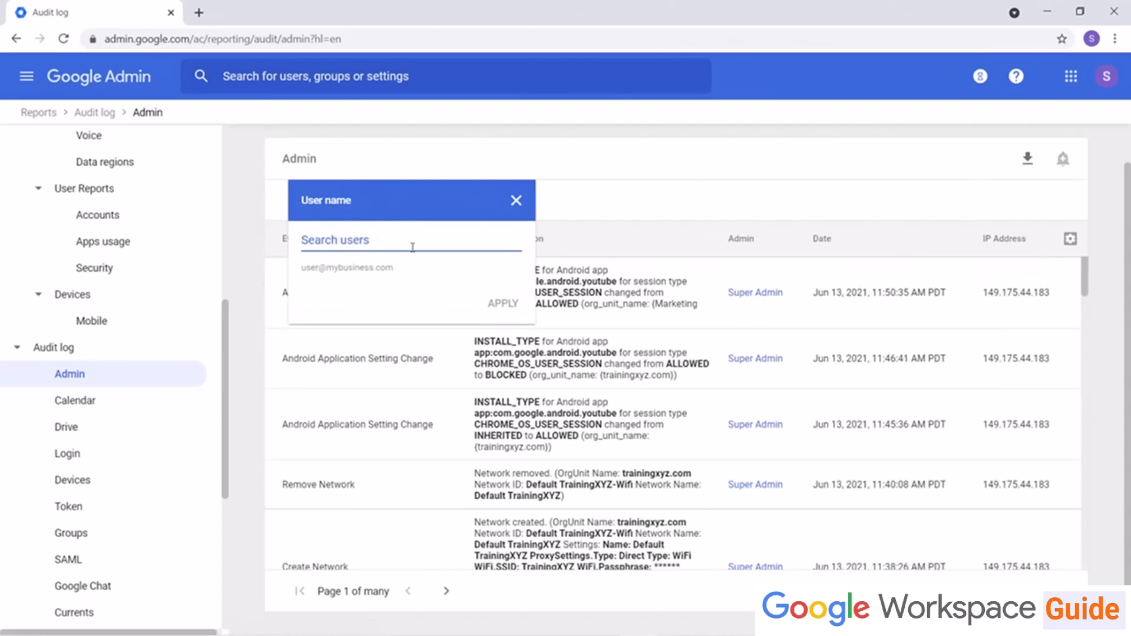
type("Jess")
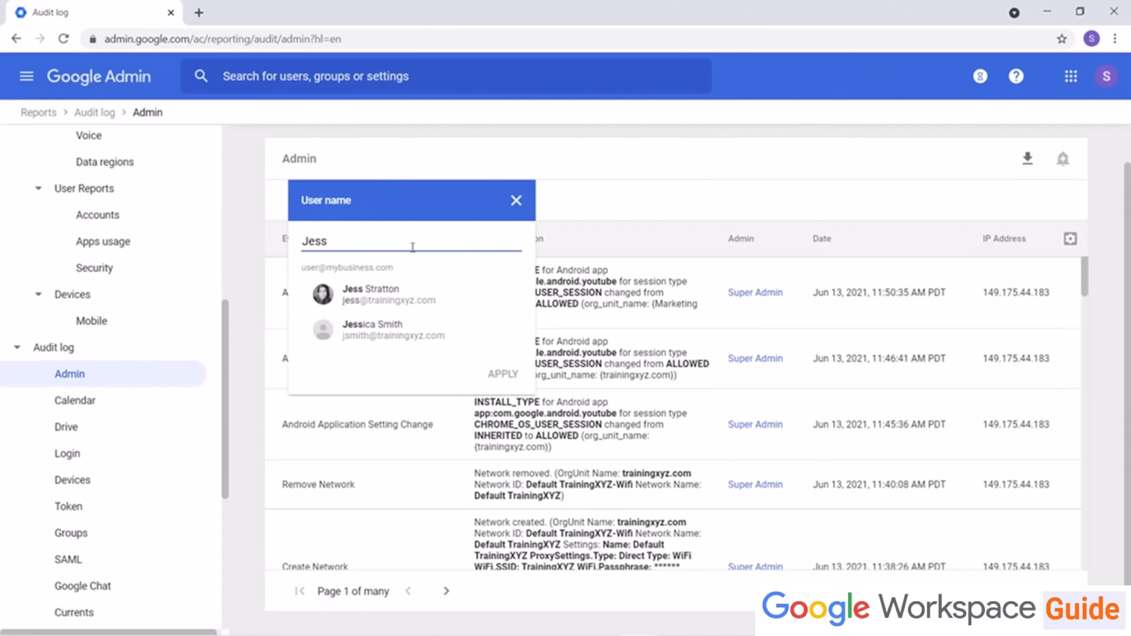
left_click(397, 301)
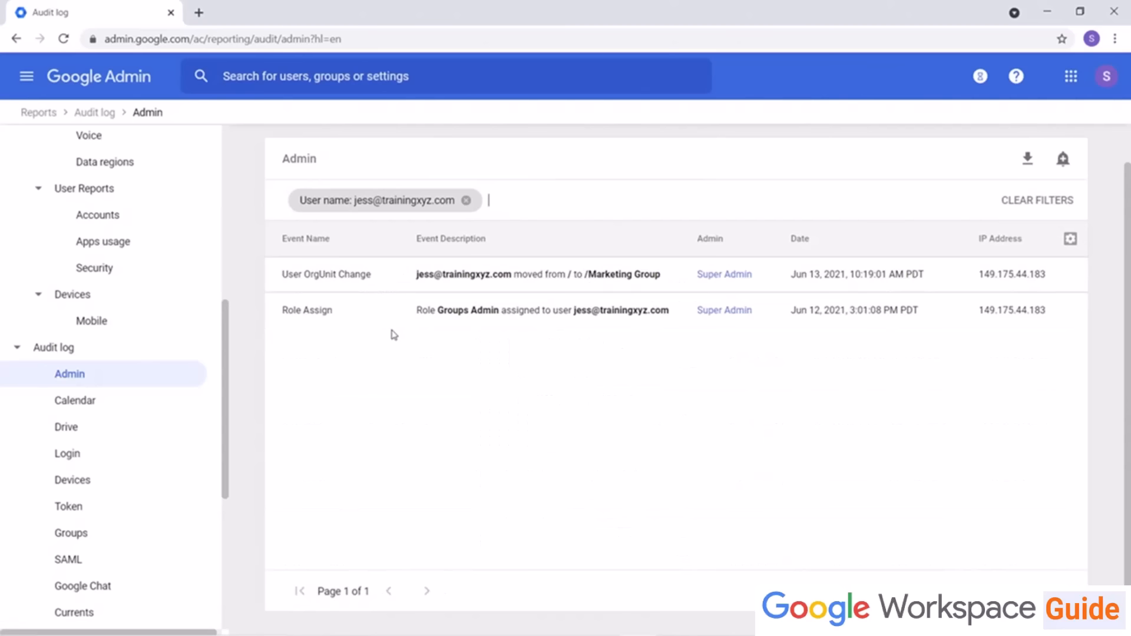
left_click(466, 200)
Step: Filter the Admin audit log by admin name, choosing the Super Admin account
left_click(316, 204)
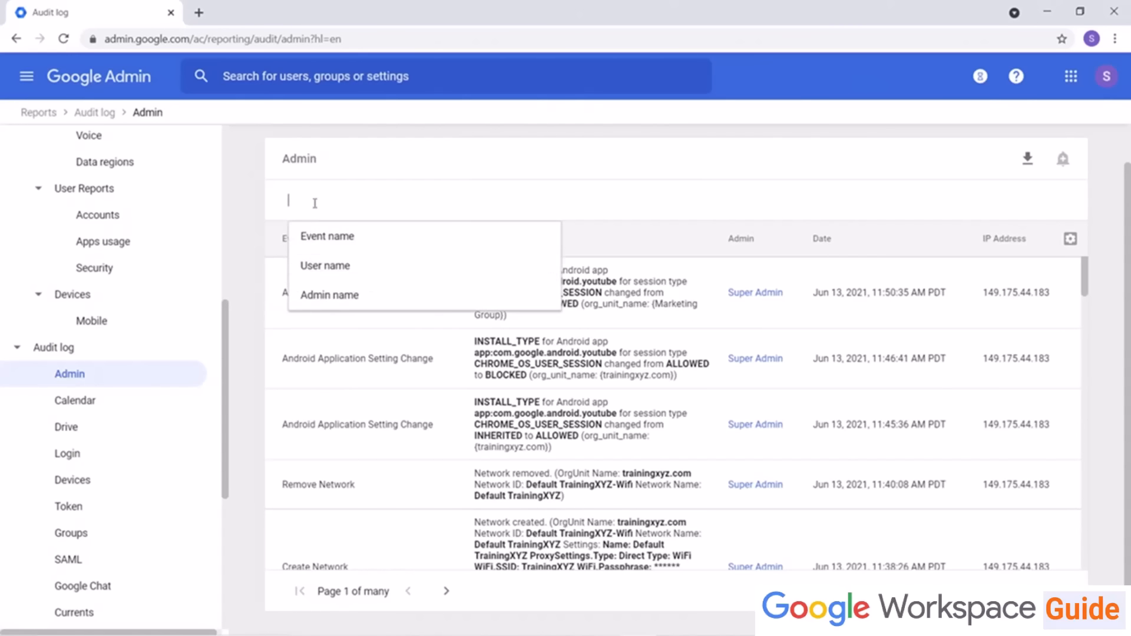
left_click(313, 294)
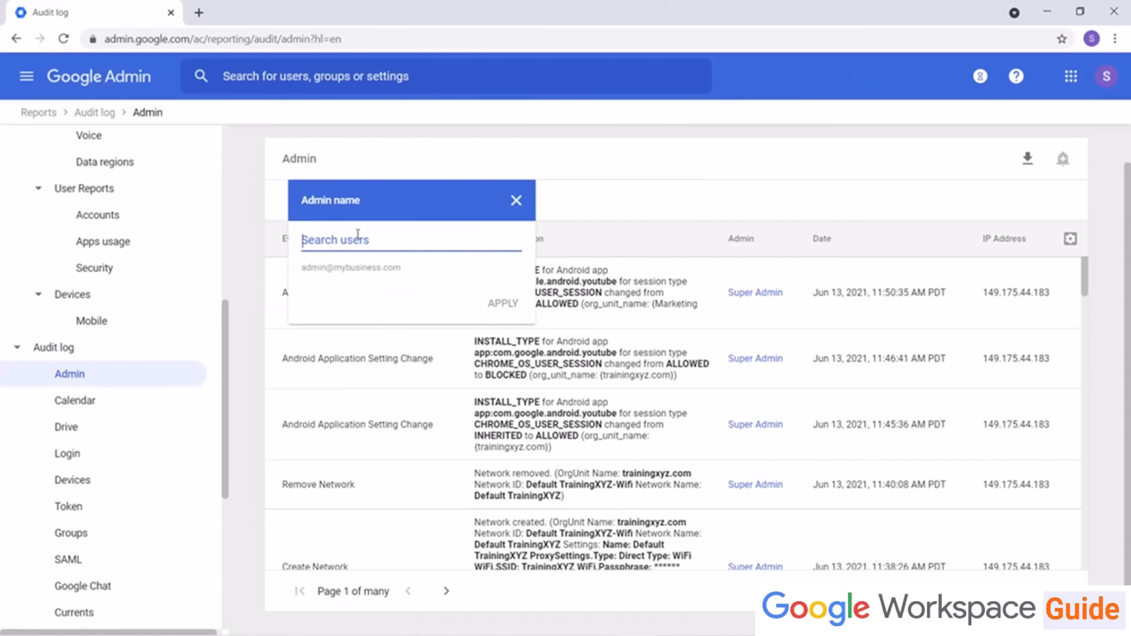
type("sup")
left_click(412, 298)
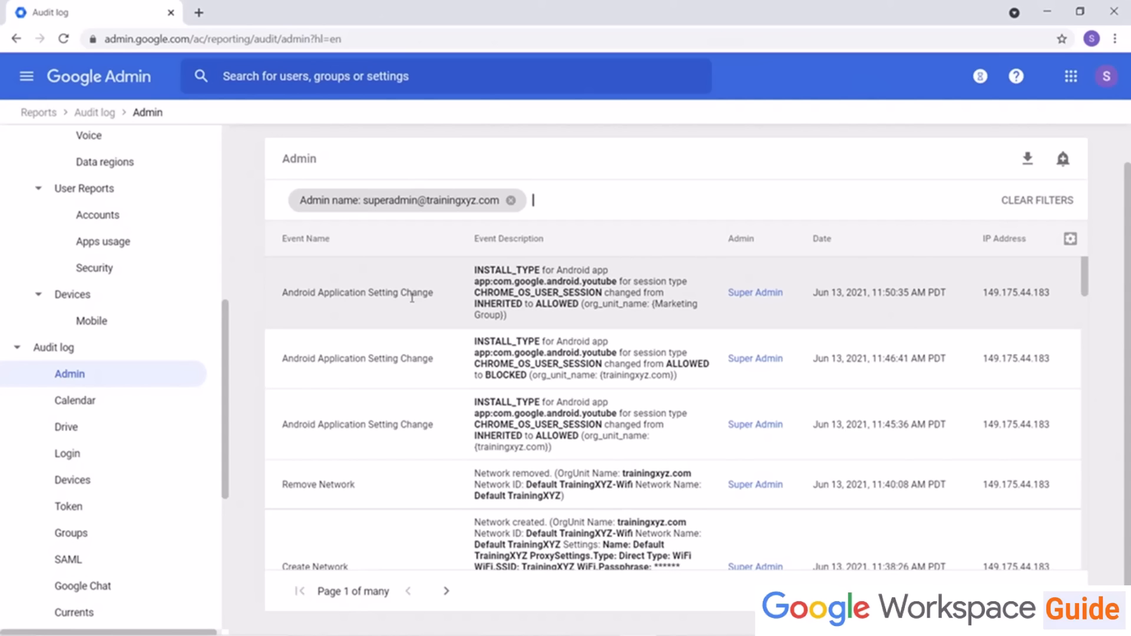
Step: Open the Login audit log and filter it by the event name Successful Login
left_click(109, 455)
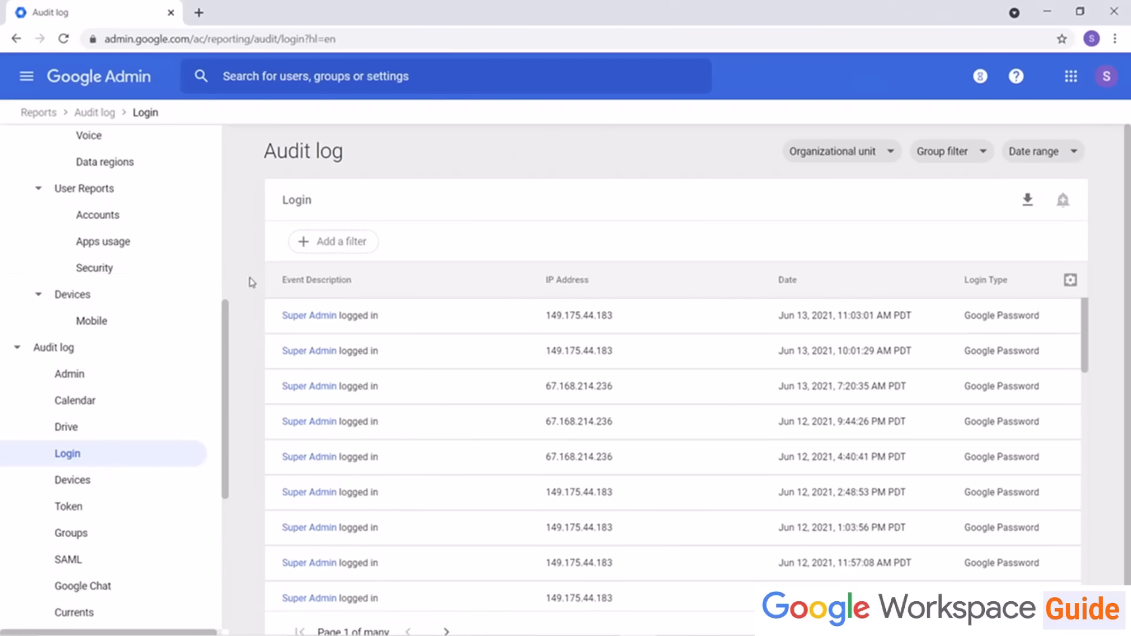
left_click(321, 238)
left_click(322, 281)
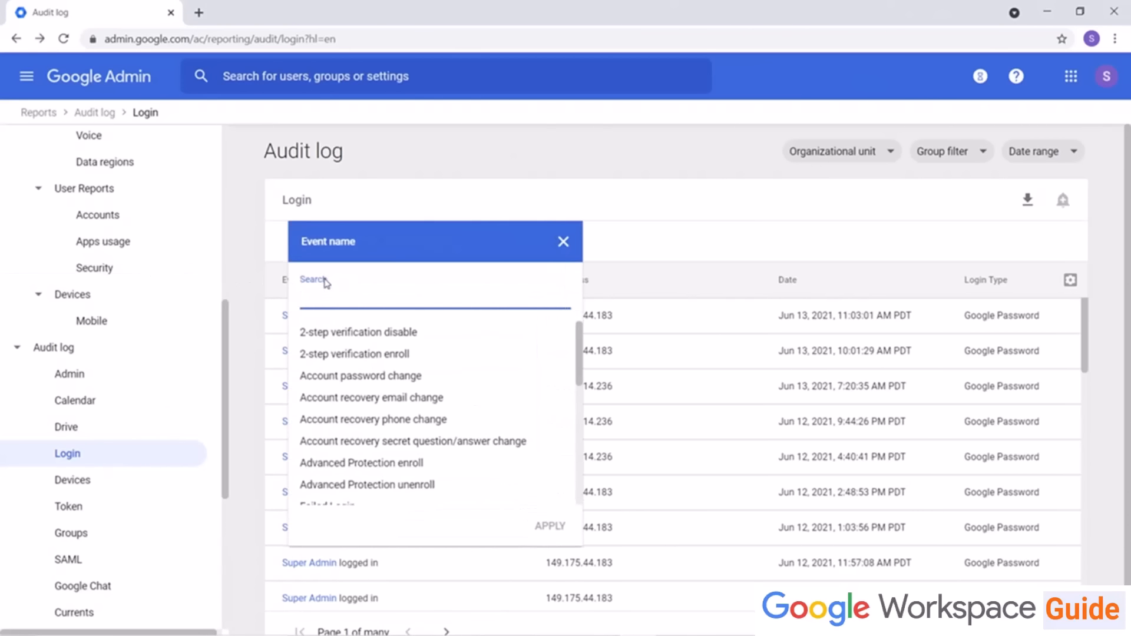
type("succ")
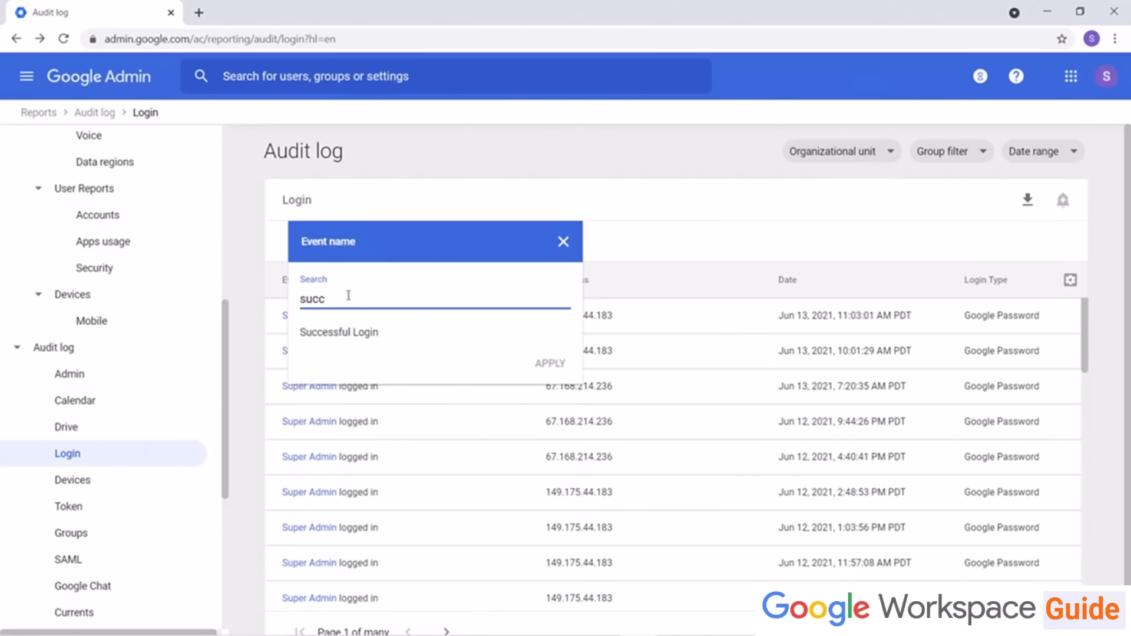
left_click(355, 334)
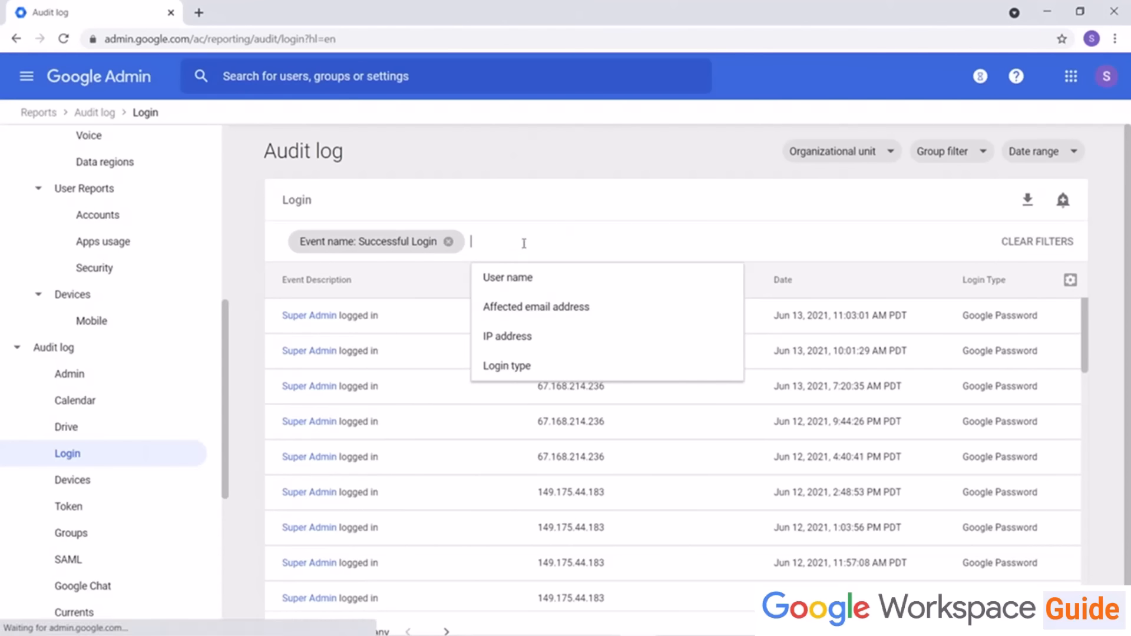
Step: Add a user name filter to the Login audit log for the selected user and review the results
left_click(510, 277)
type("jess")
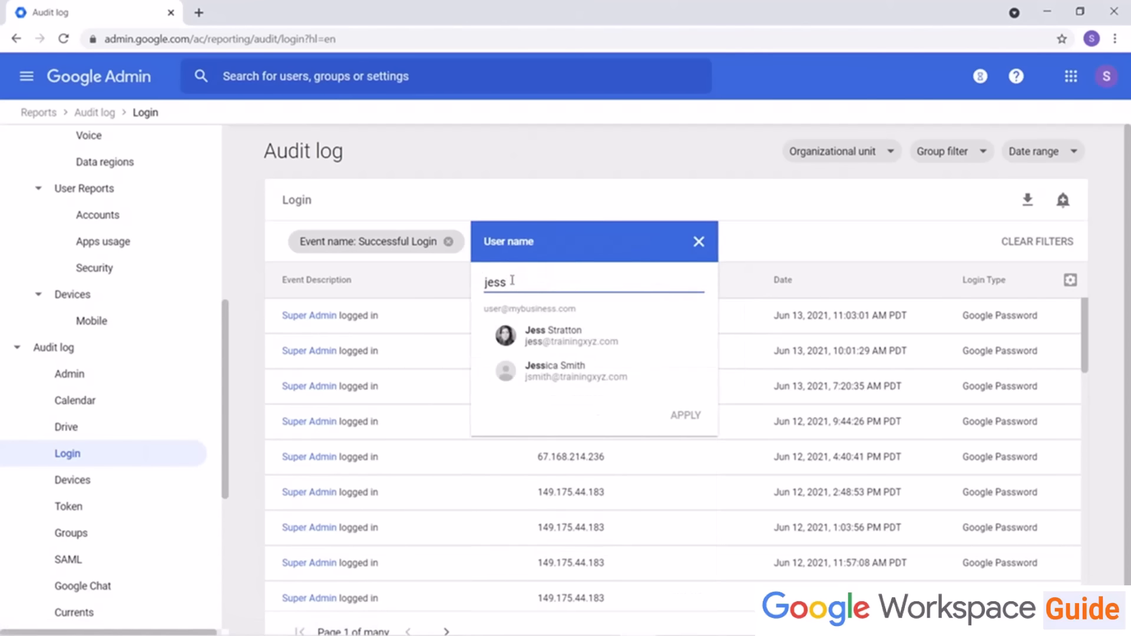
left_click(560, 333)
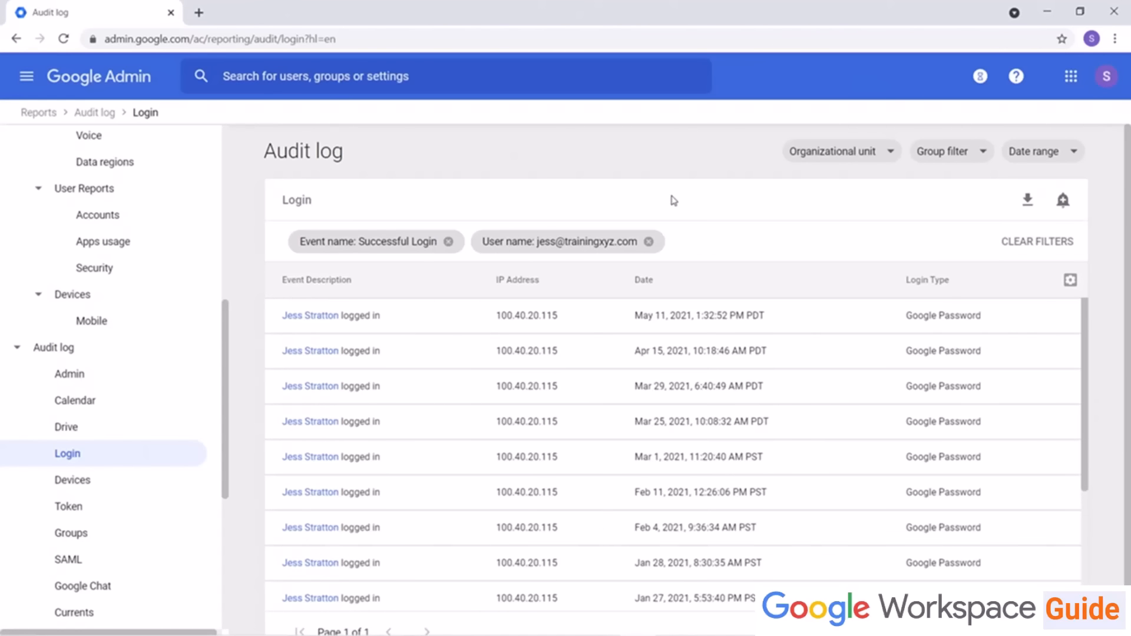
scroll(730, 362, "down", 2)
scroll(729, 353, "up", 2)
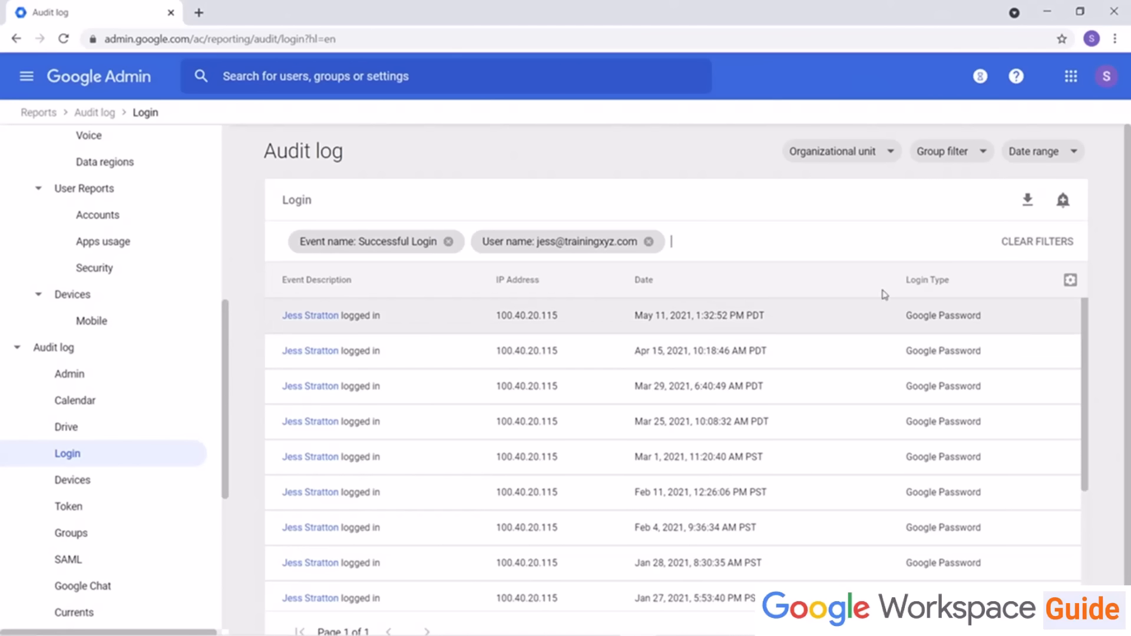
left_click(1063, 200)
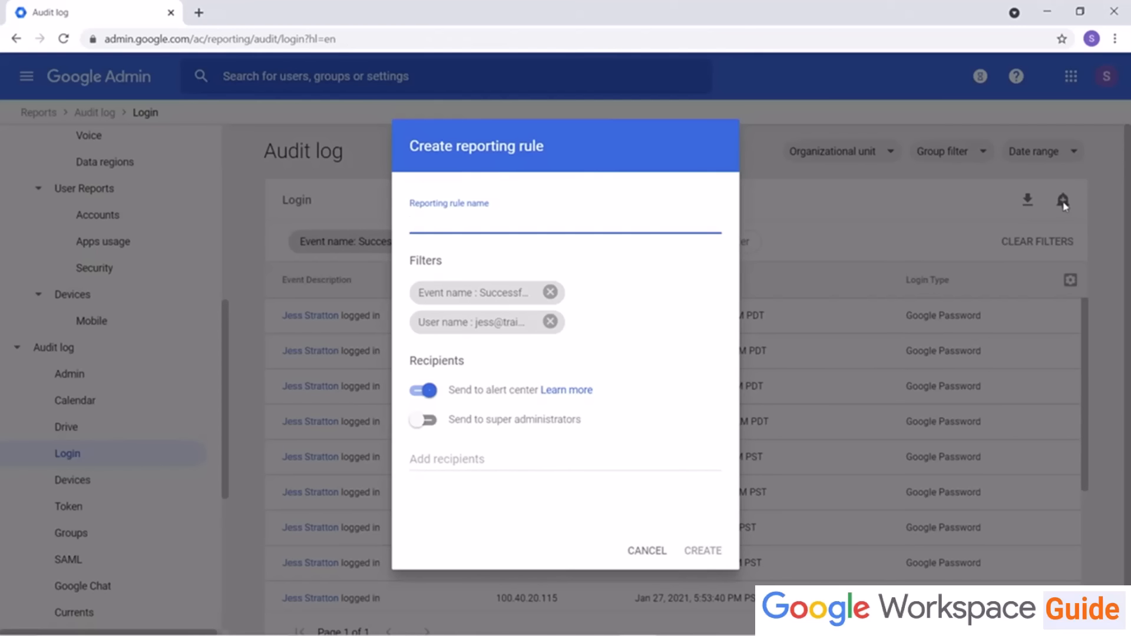
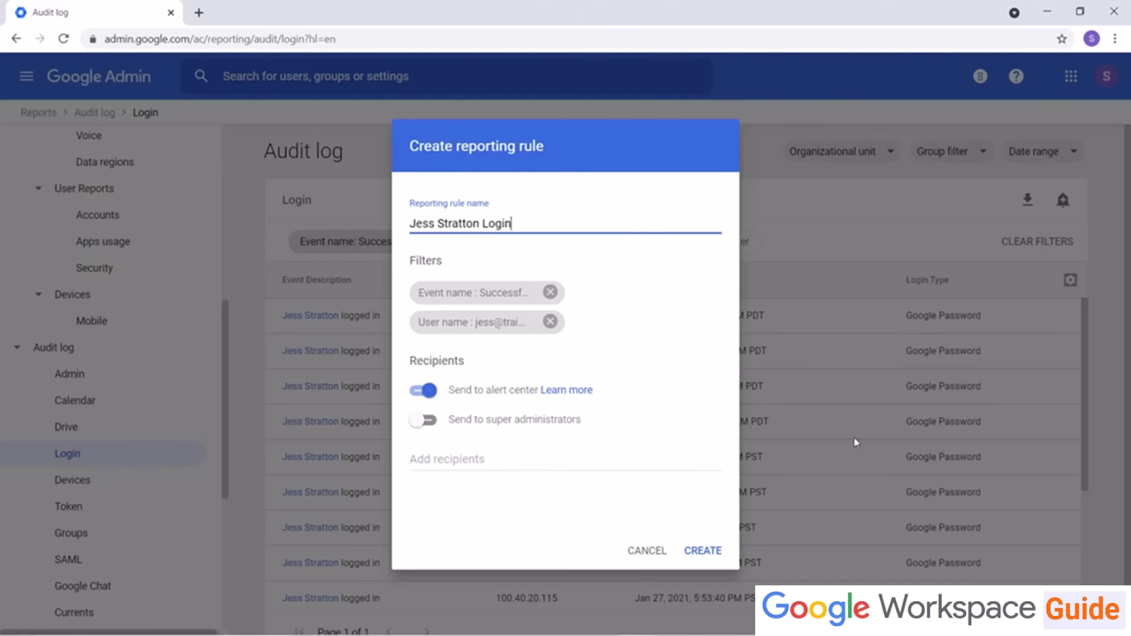
left_click(419, 424)
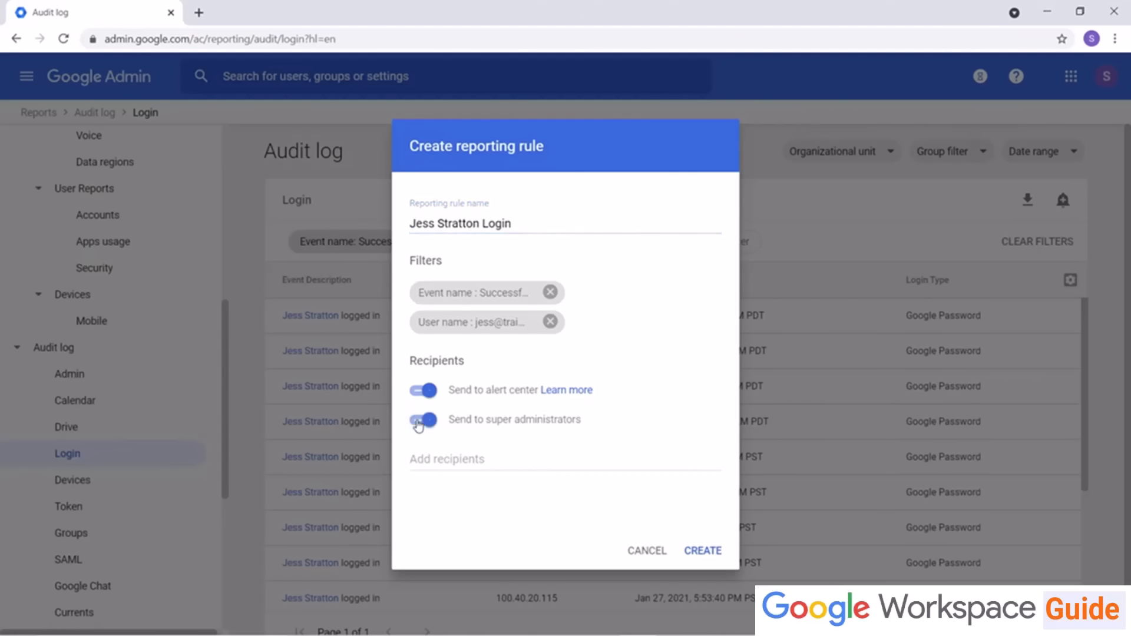
left_click(430, 392)
left_click(428, 454)
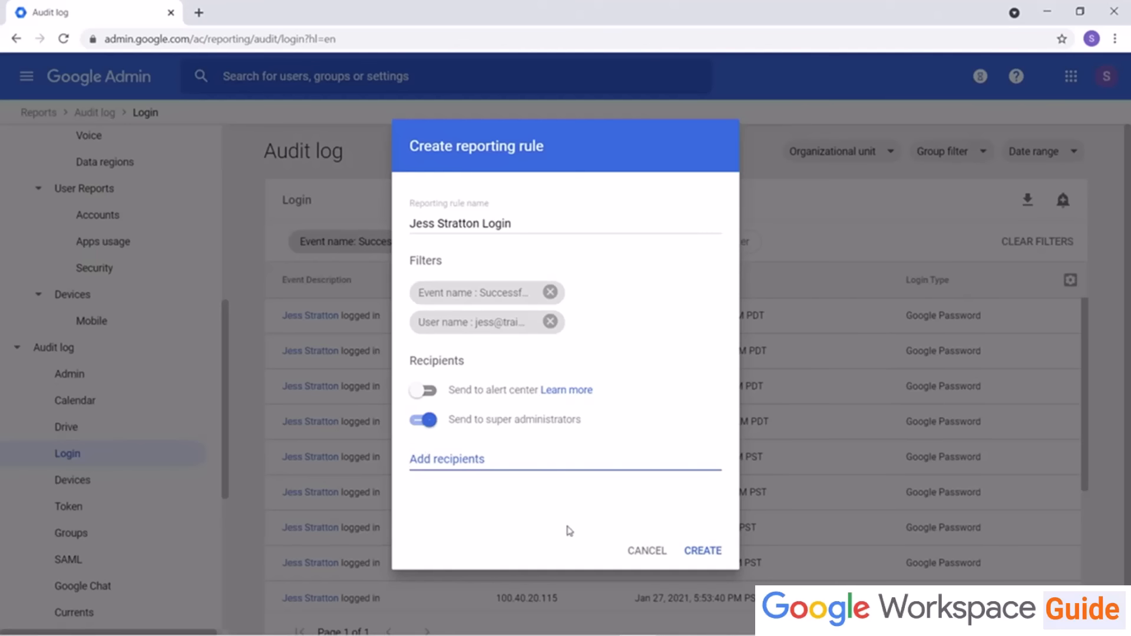
left_click(637, 550)
Step: Open Manage Reporting Rules and remove the Reporting rule type filter from the rules list
scroll(177, 412, "down", 6)
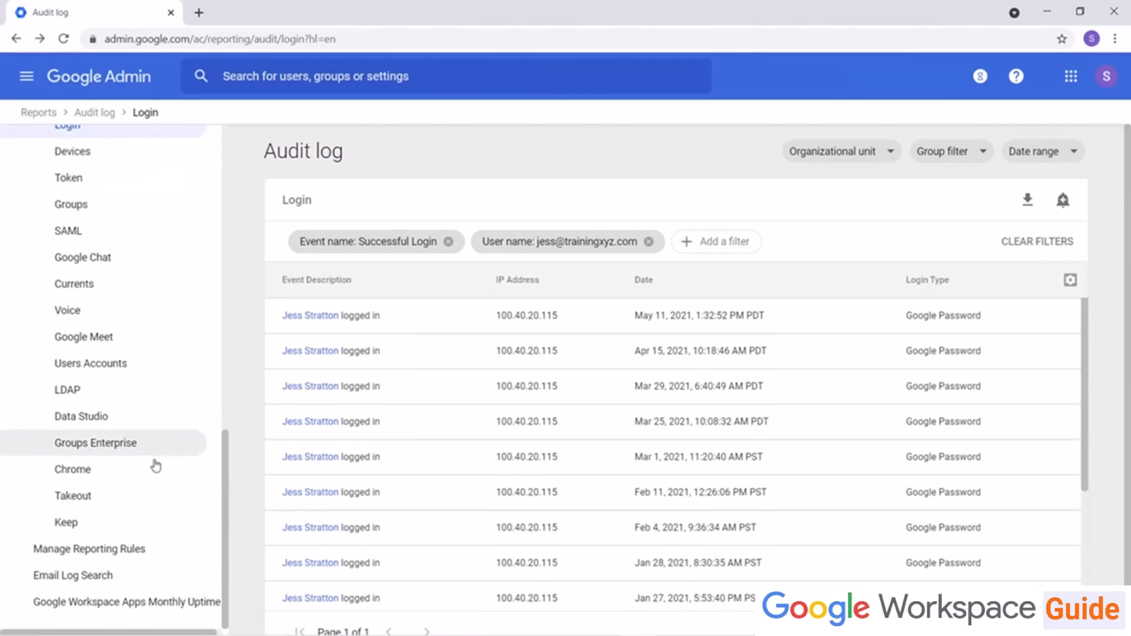
left_click(93, 551)
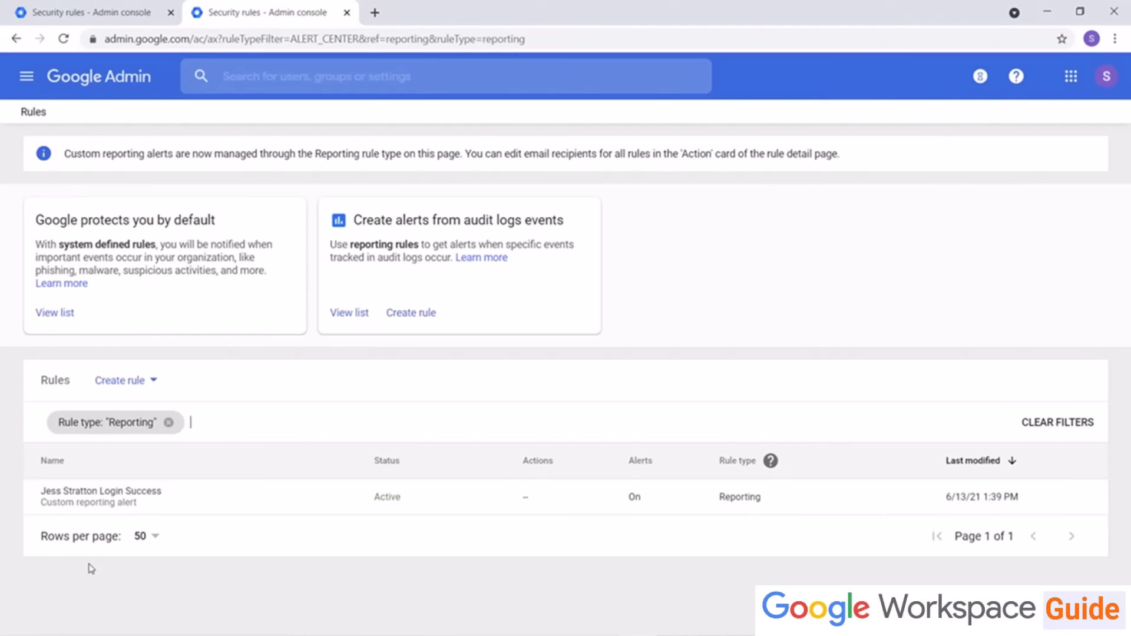
left_click(169, 425)
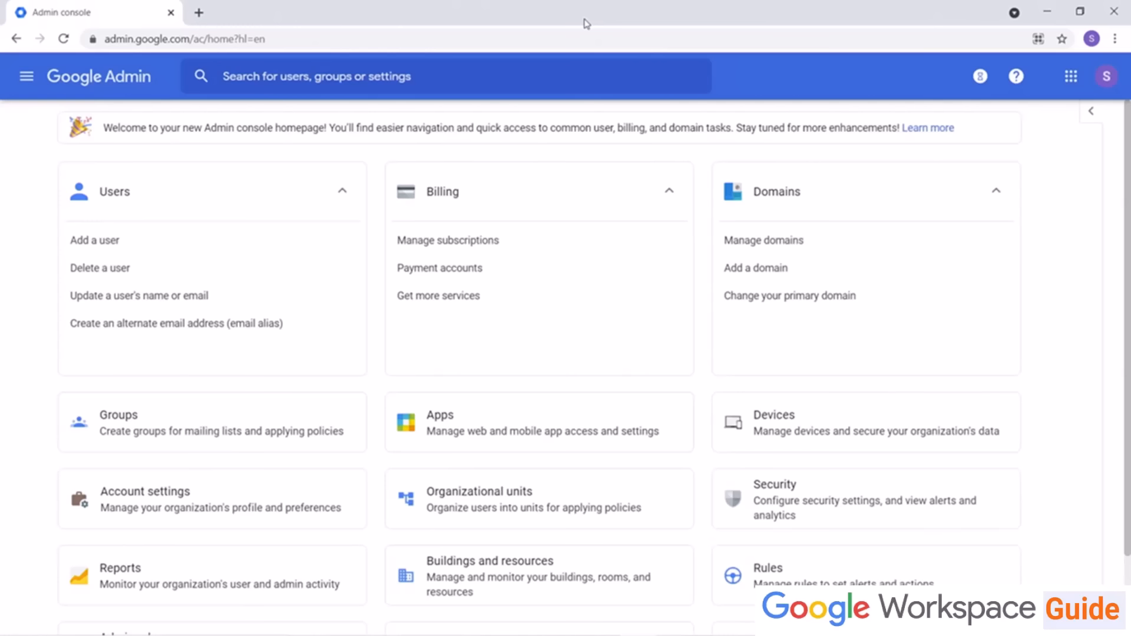
Step: Open the Security settings and review the Data protection insights page, then return to Security
left_click(803, 505)
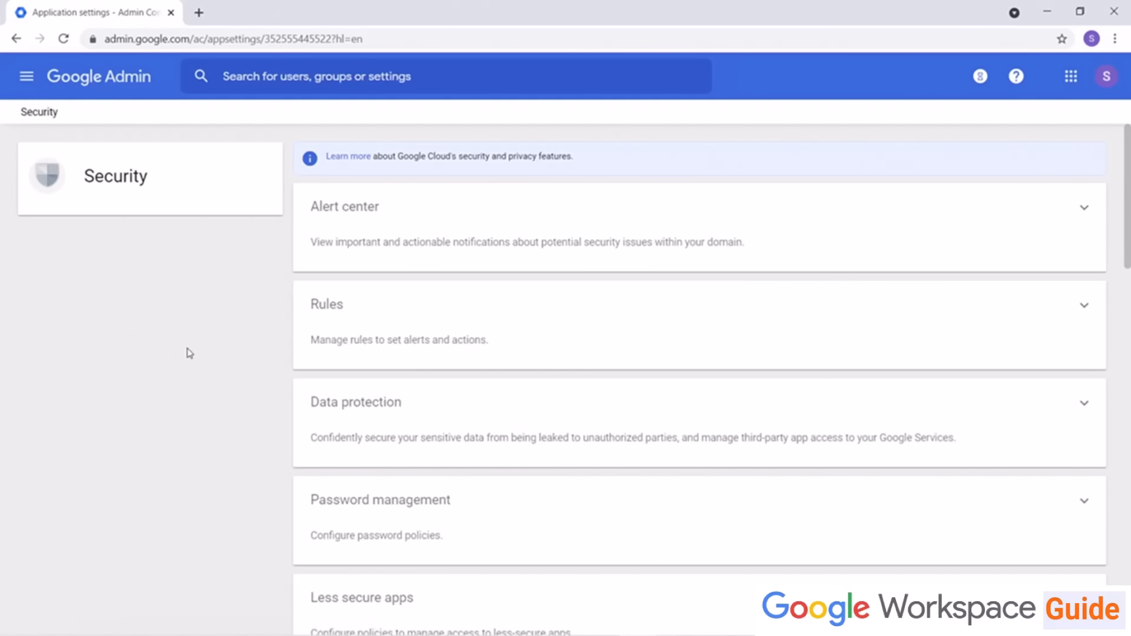
scroll(189, 353, "down", 4)
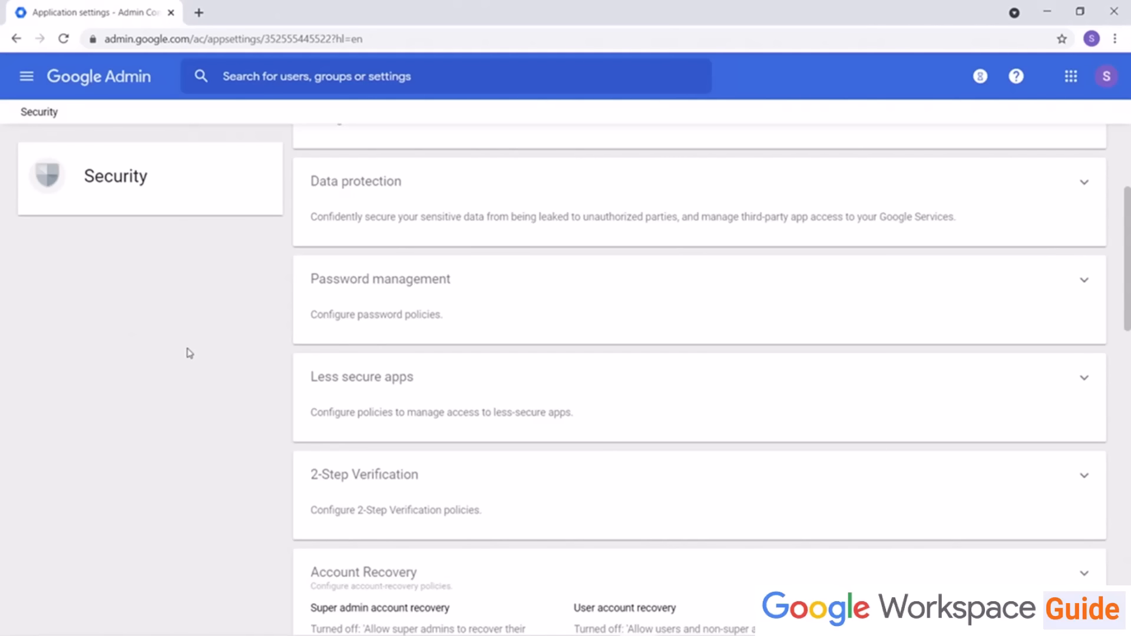
left_click(371, 213)
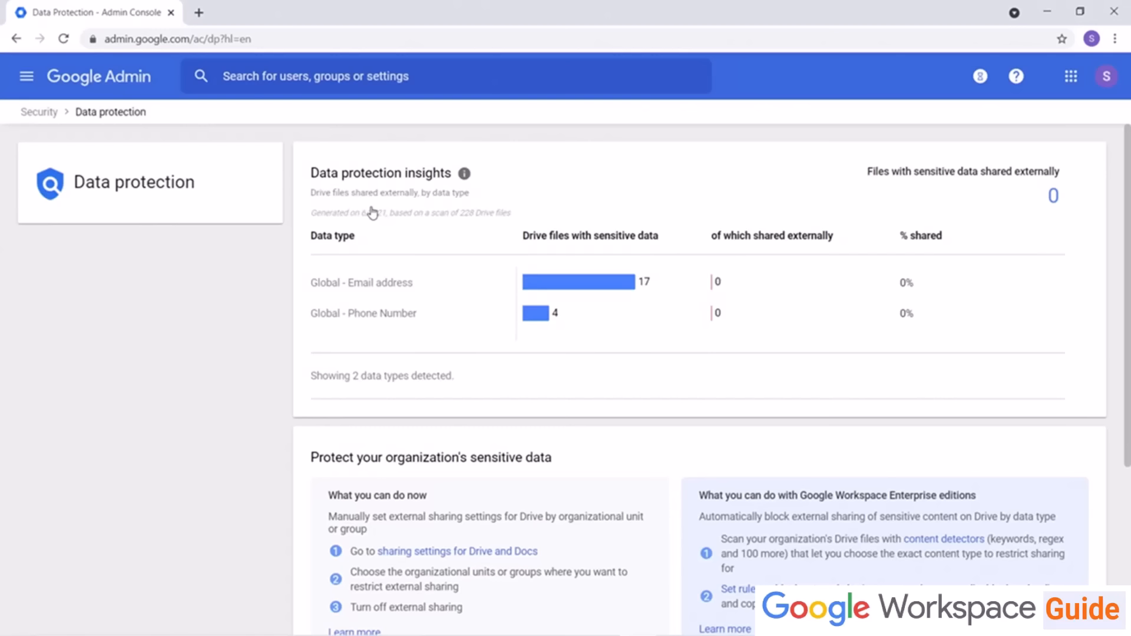
scroll(401, 334, "down", 5)
scroll(405, 337, "up", 5)
left_click(40, 113)
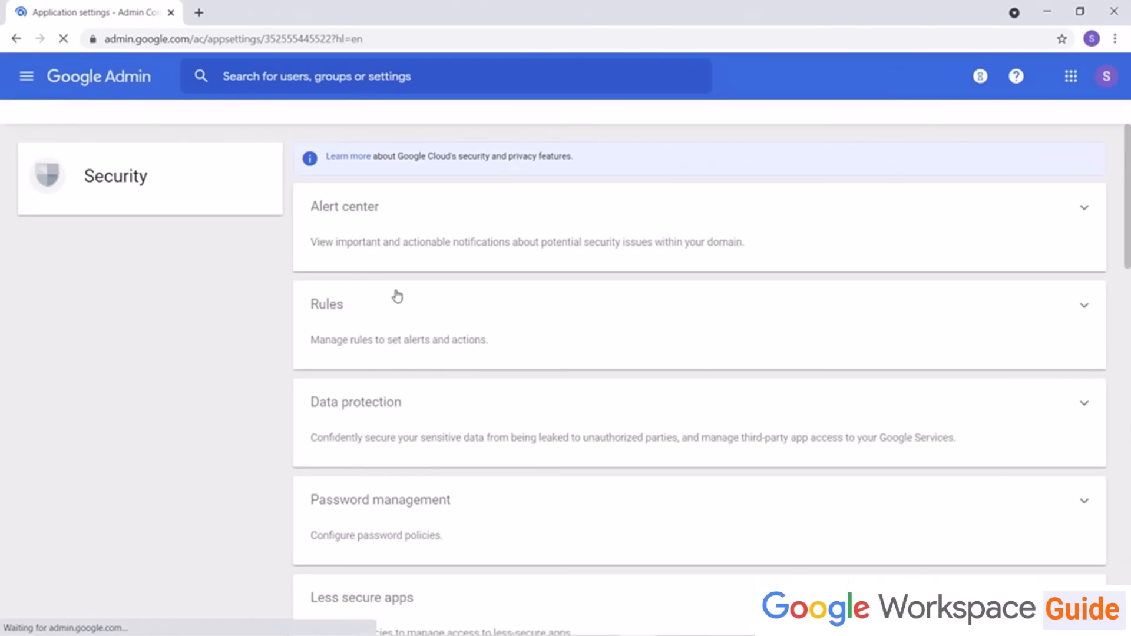
Step: Review the Password management settings, then open the Less secure apps settings from the Security page
left_click(379, 354)
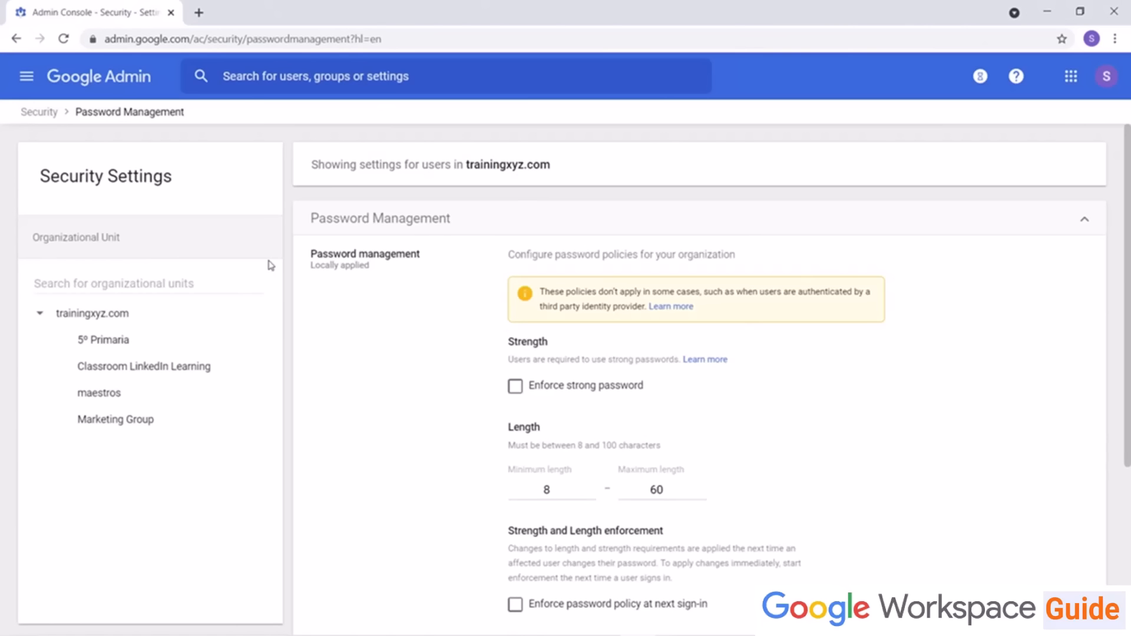
left_click(43, 118)
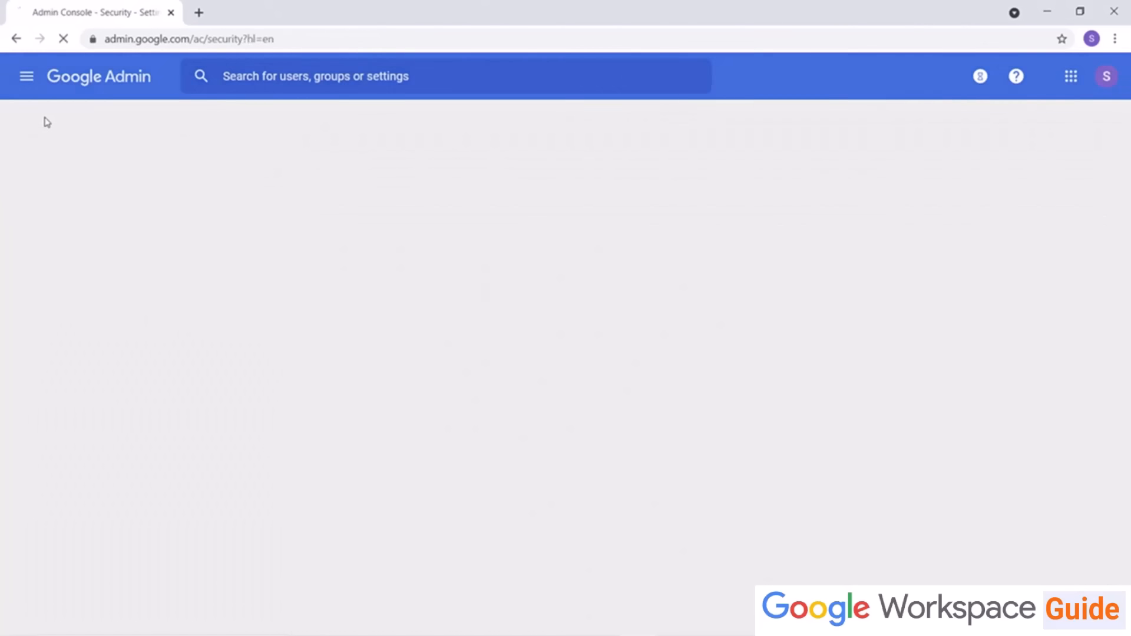
scroll(277, 247, "down", 5)
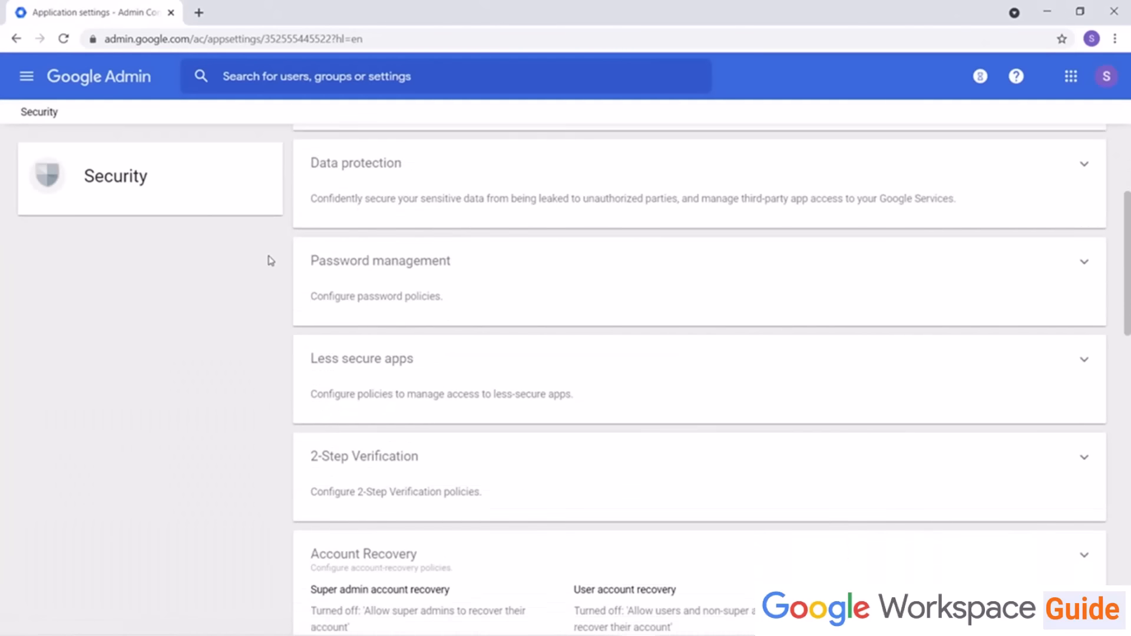
left_click(394, 242)
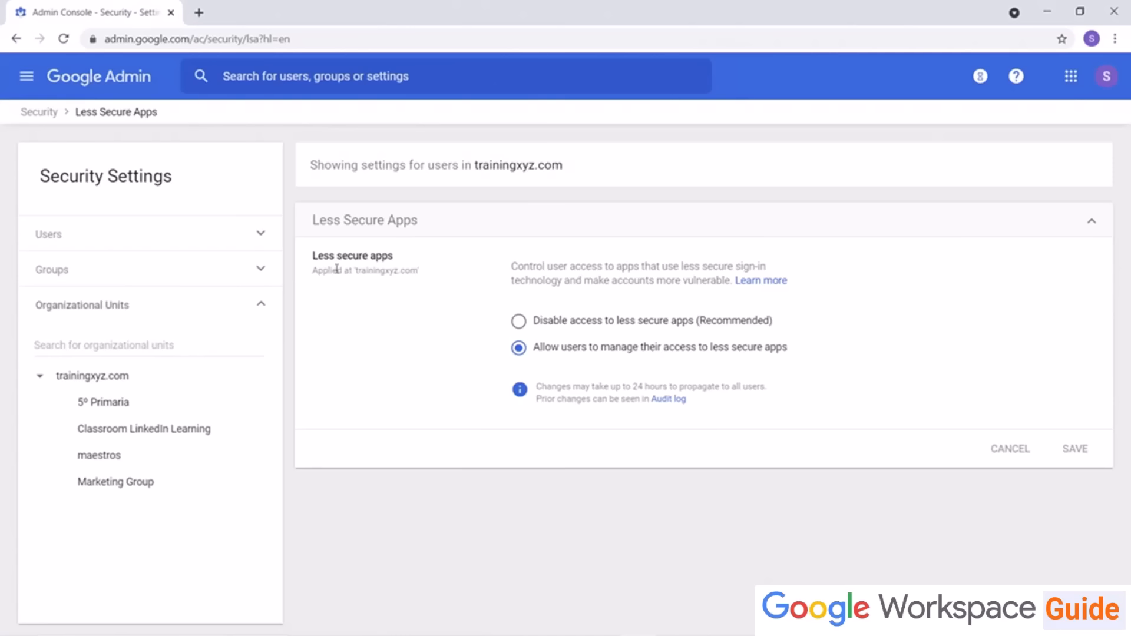
Step: Return to Security and open the 2-Step Verification settings to review enforcement options
left_click(40, 113)
scroll(333, 223, "down", 9)
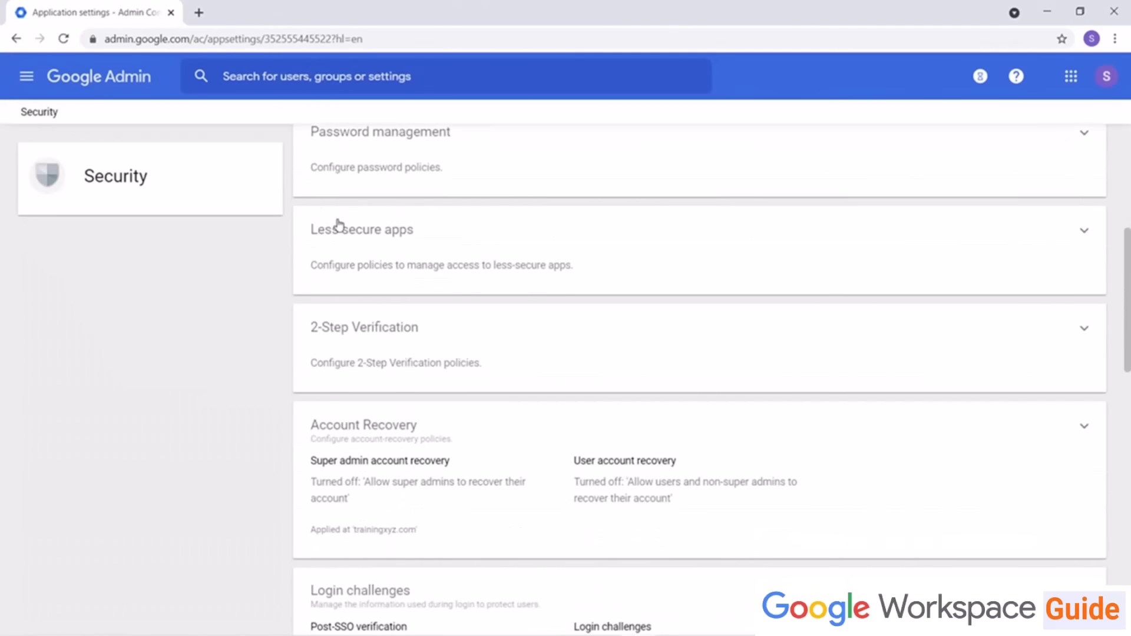
left_click(383, 205)
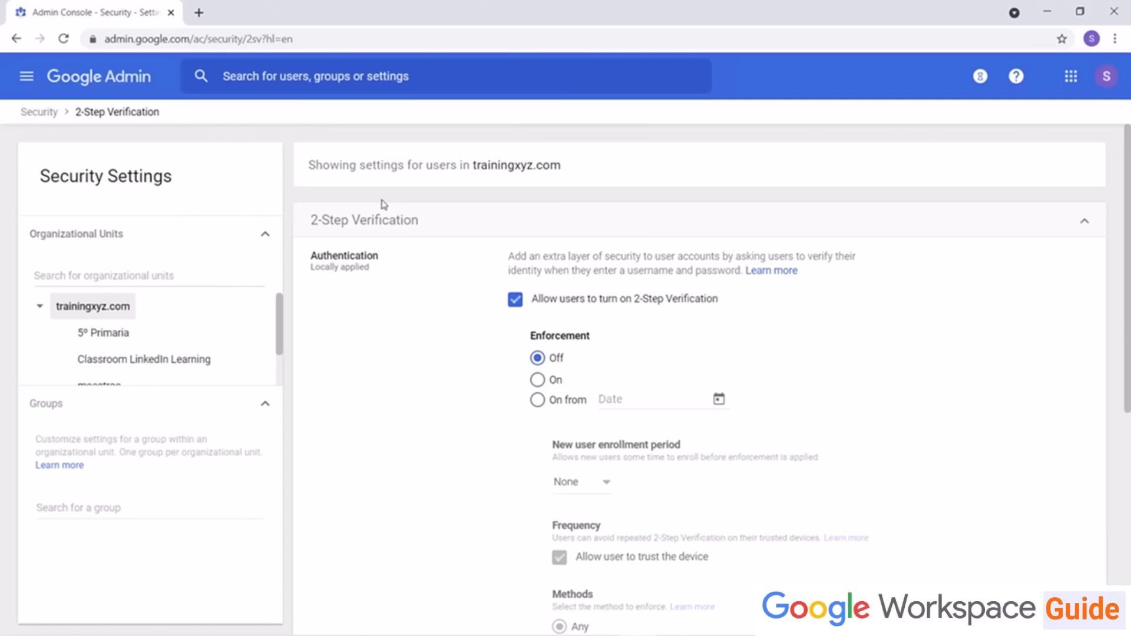
left_click(40, 112)
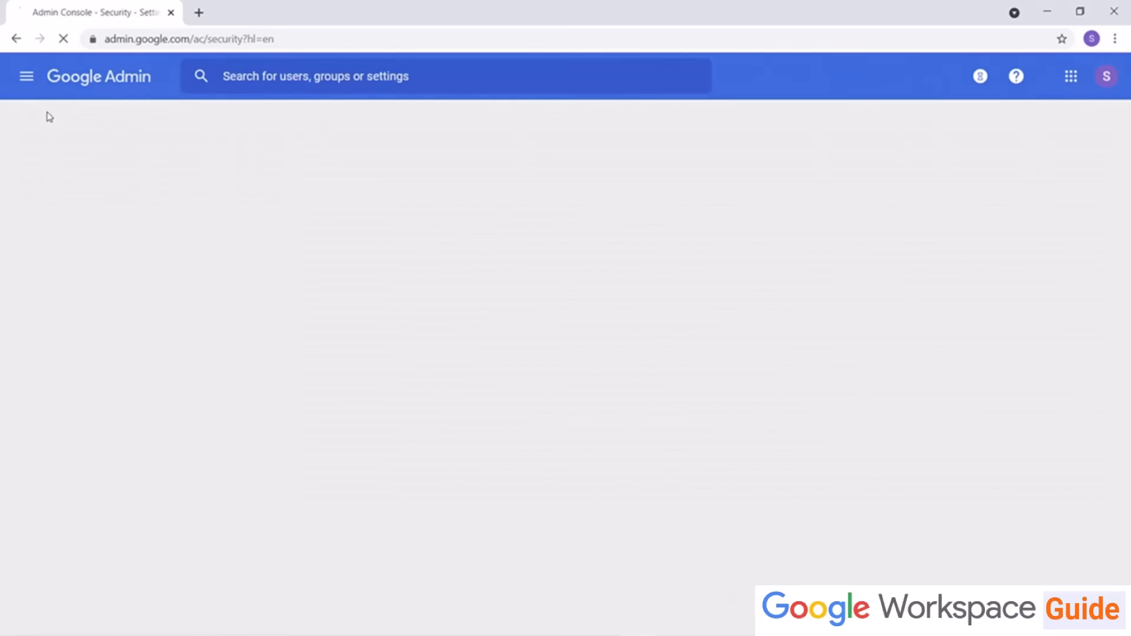
Step: Open the Account Recovery settings for super admins and users, then return to Security
scroll(386, 324, "down", 6)
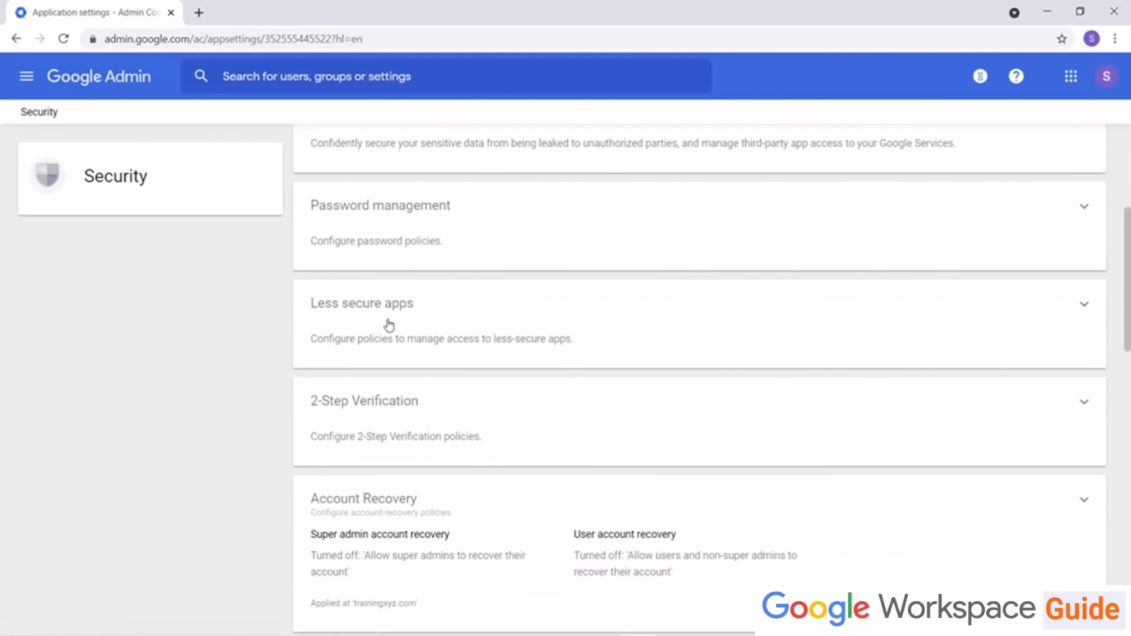
left_click(374, 432)
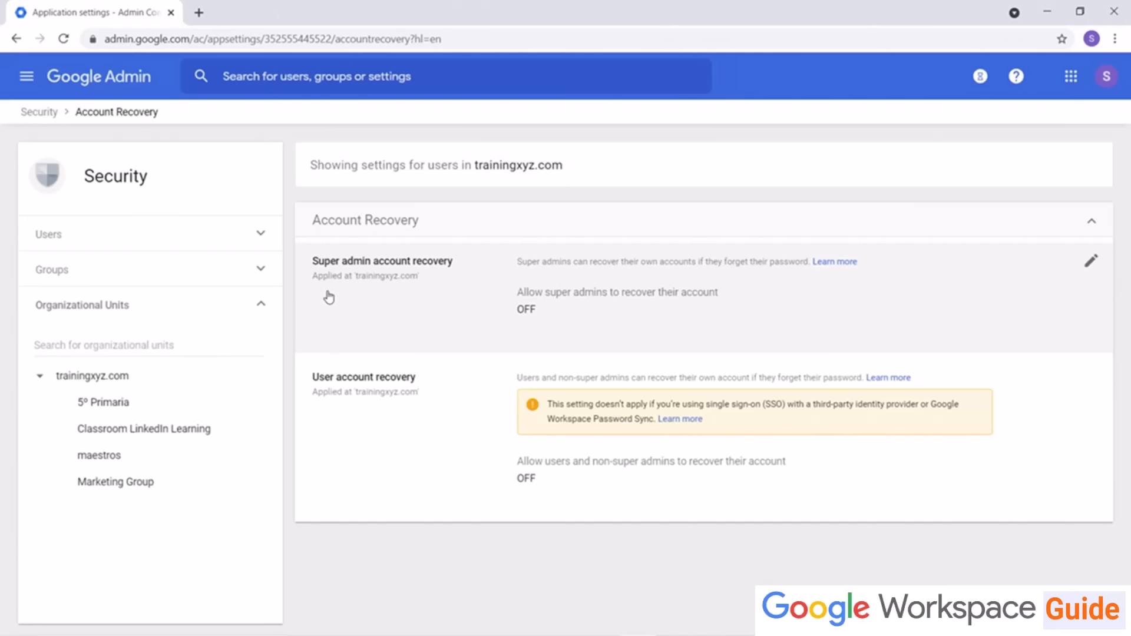
left_click(31, 113)
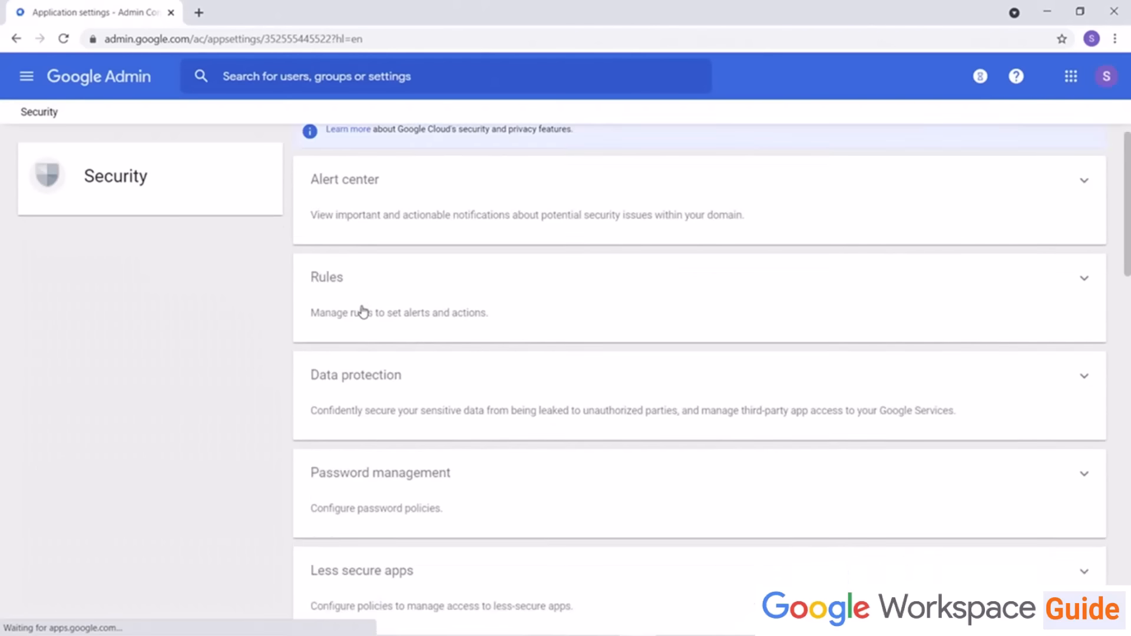
Step: Open the Login challenges settings, then return to Security and browse the remaining sections
scroll(361, 309, "down", 8)
left_click(347, 452)
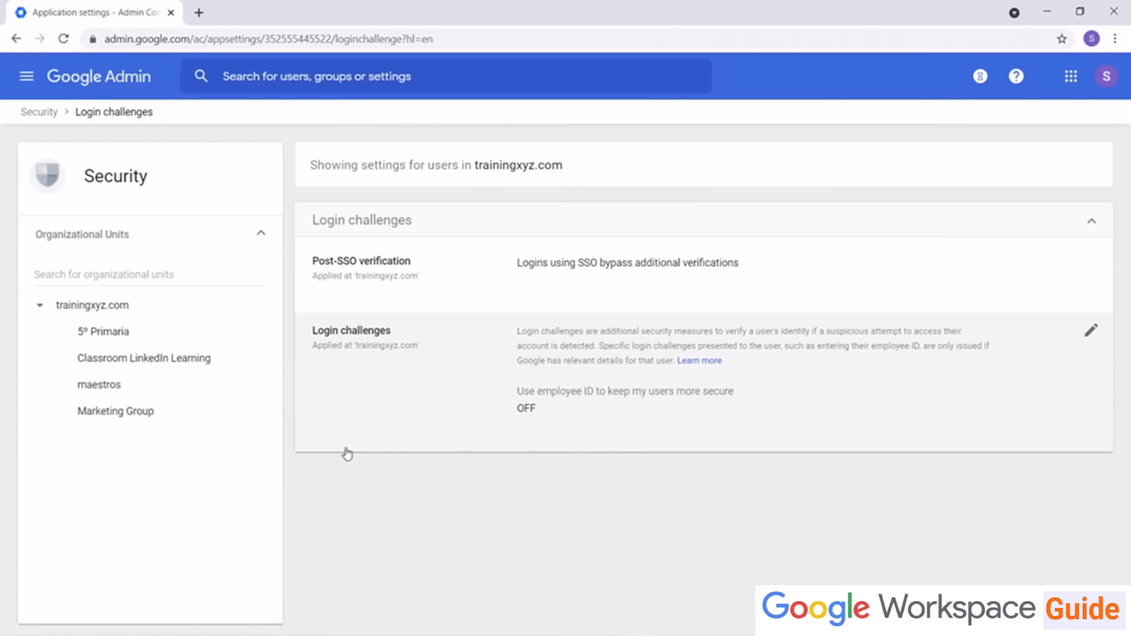
left_click(41, 112)
scroll(525, 302, "down", 15)
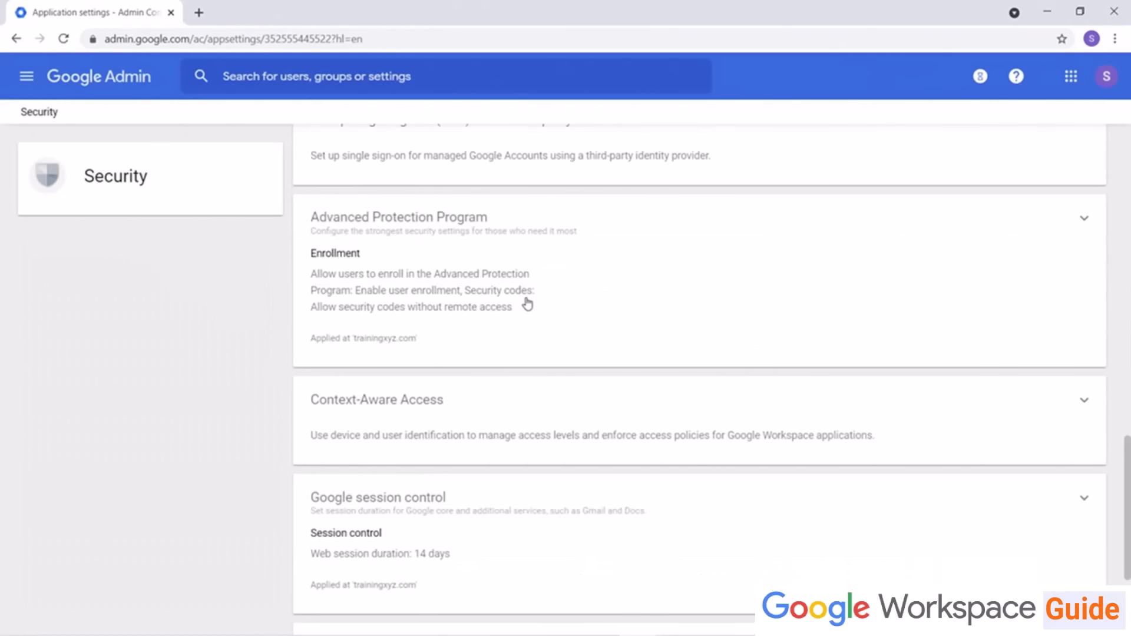